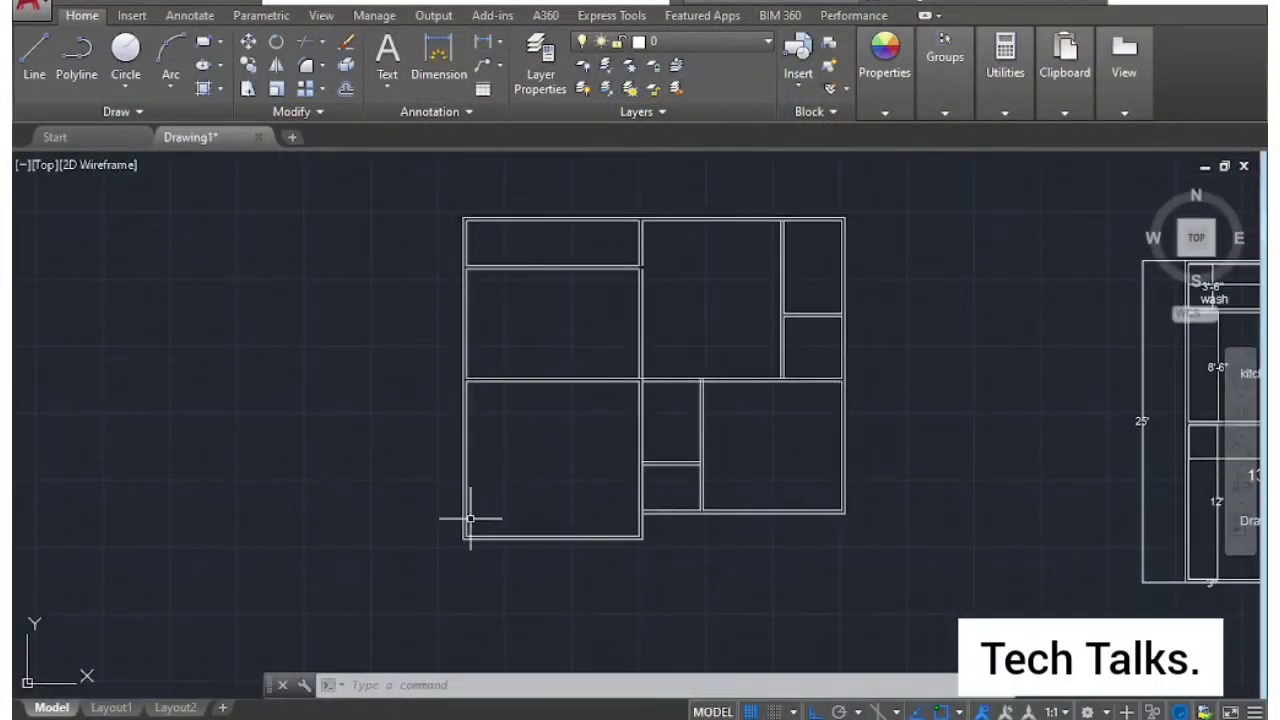
# Offset the bottom wall line 3' upward.
pyautogui.scroll(2, 470, 518)
pyautogui.scroll(-4, 690, 402)
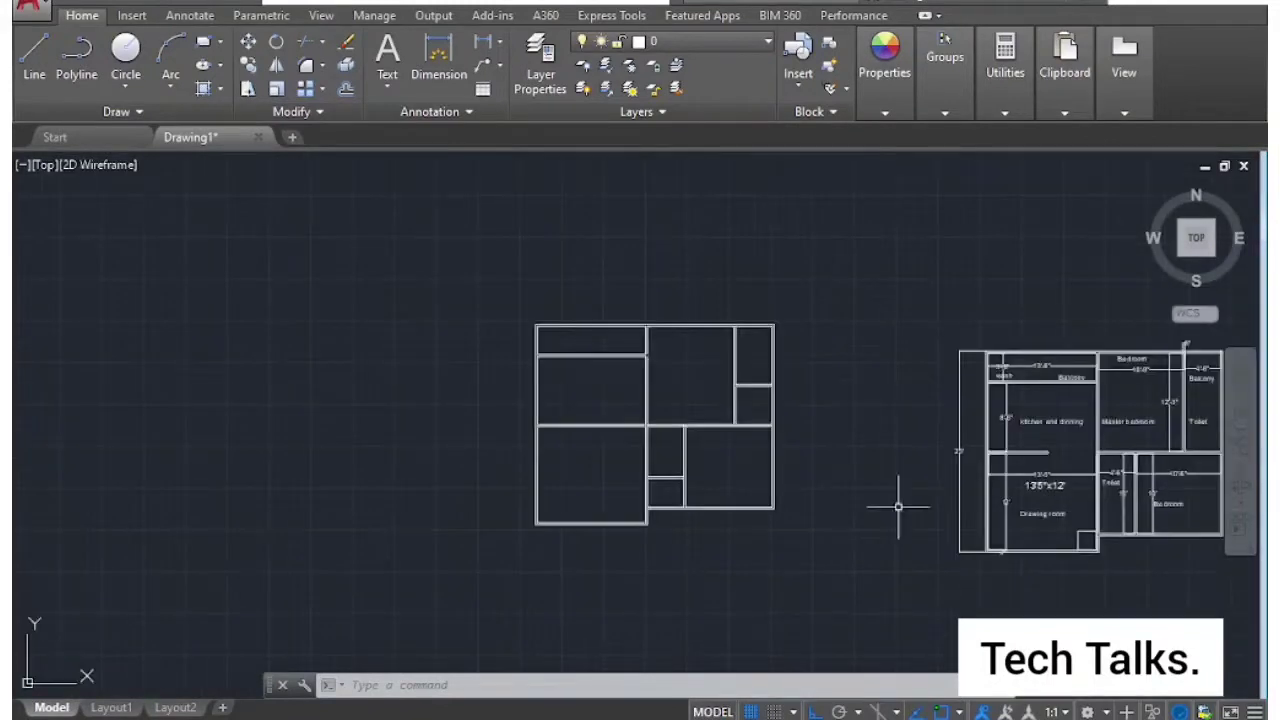
pyautogui.scroll(2, 1151, 532)
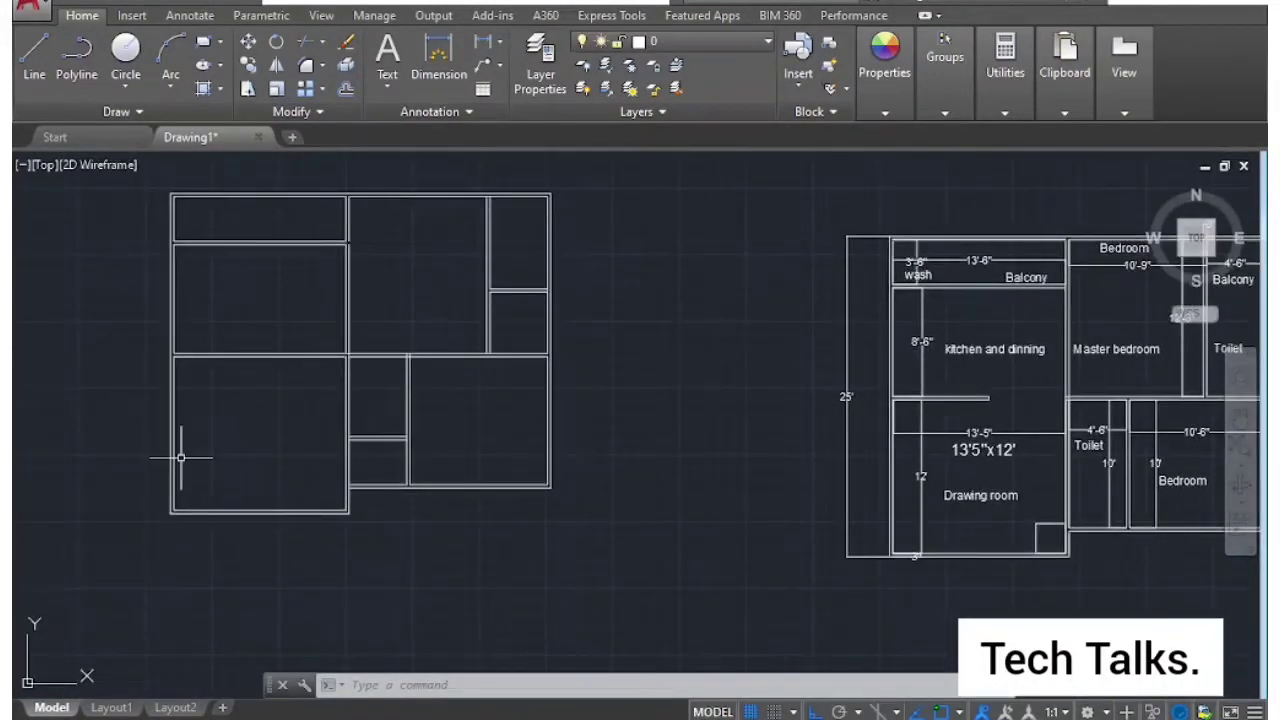
pyautogui.click(492, 296)
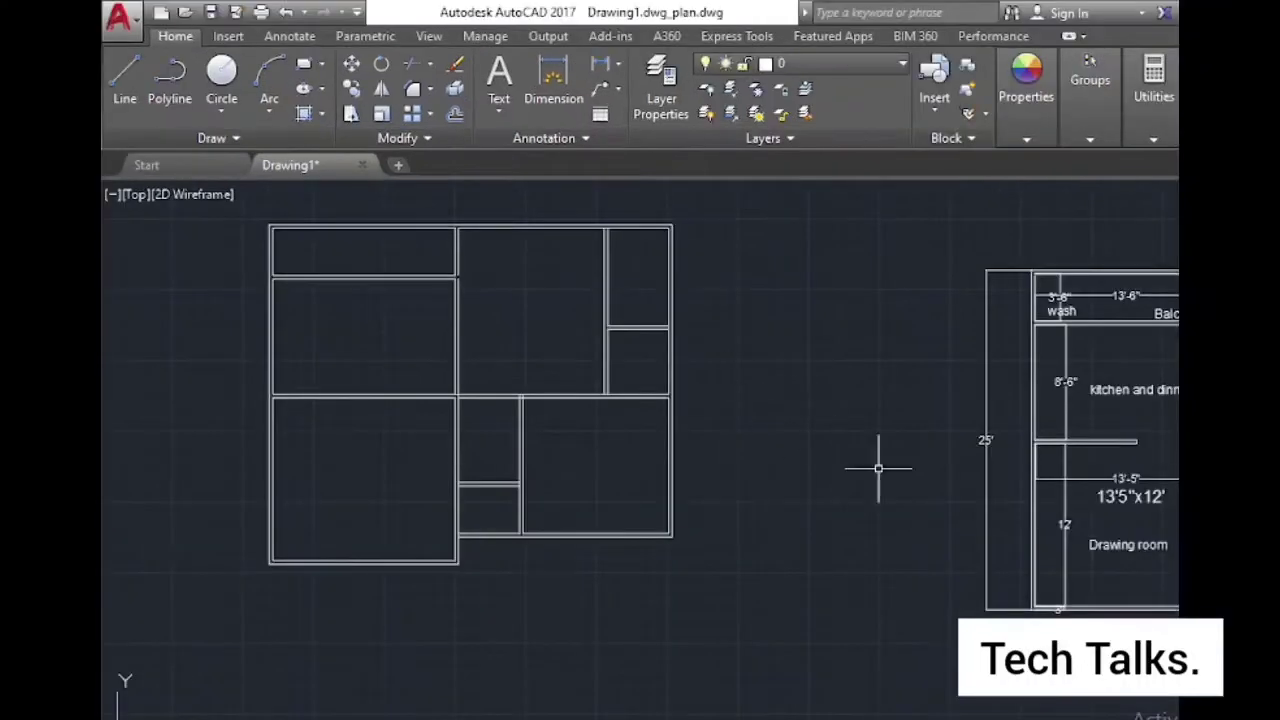
pyautogui.moveTo(1090, 466); pyautogui.dragTo(922, 456, button='middle')
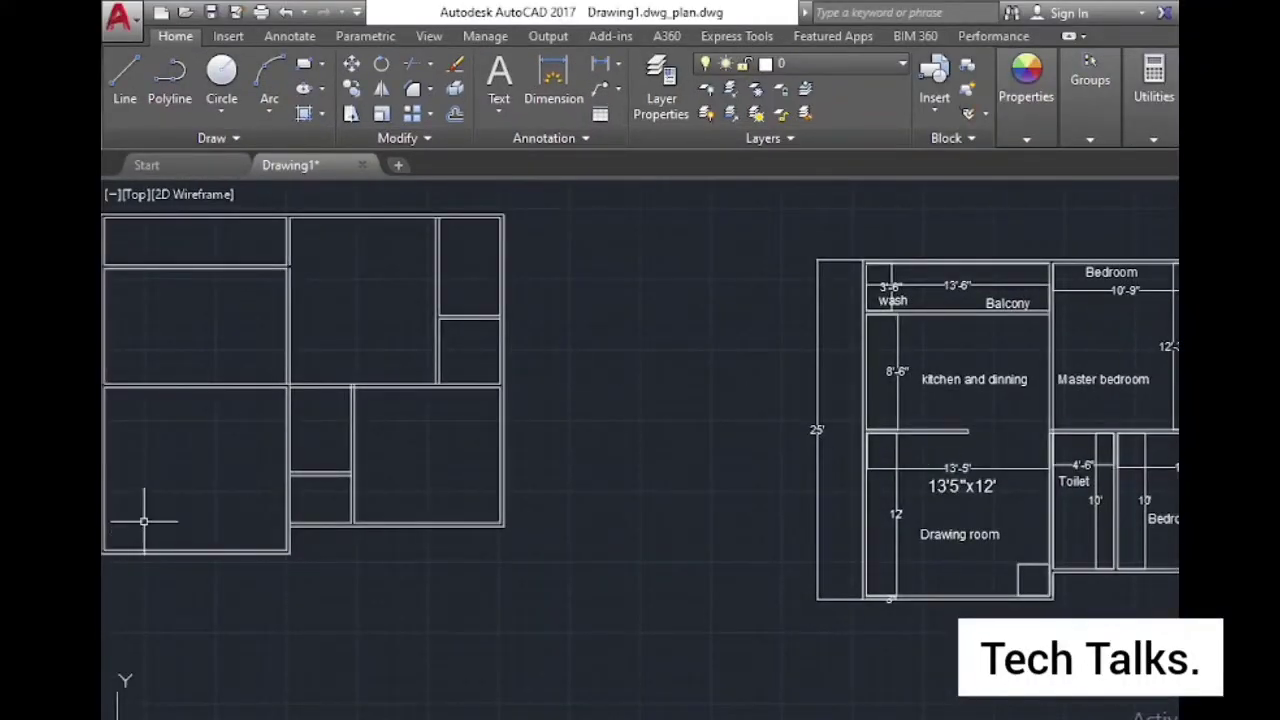
pyautogui.scroll(-4, 1020, 454)
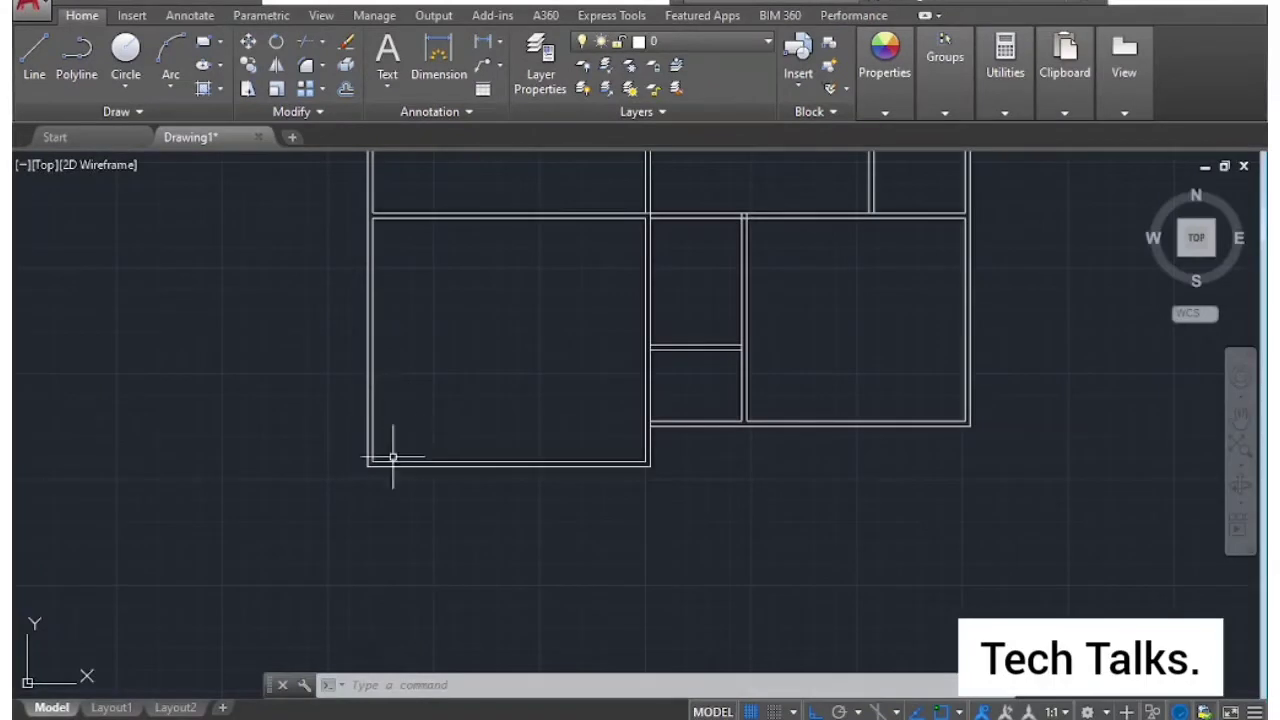
pyautogui.press('Return')
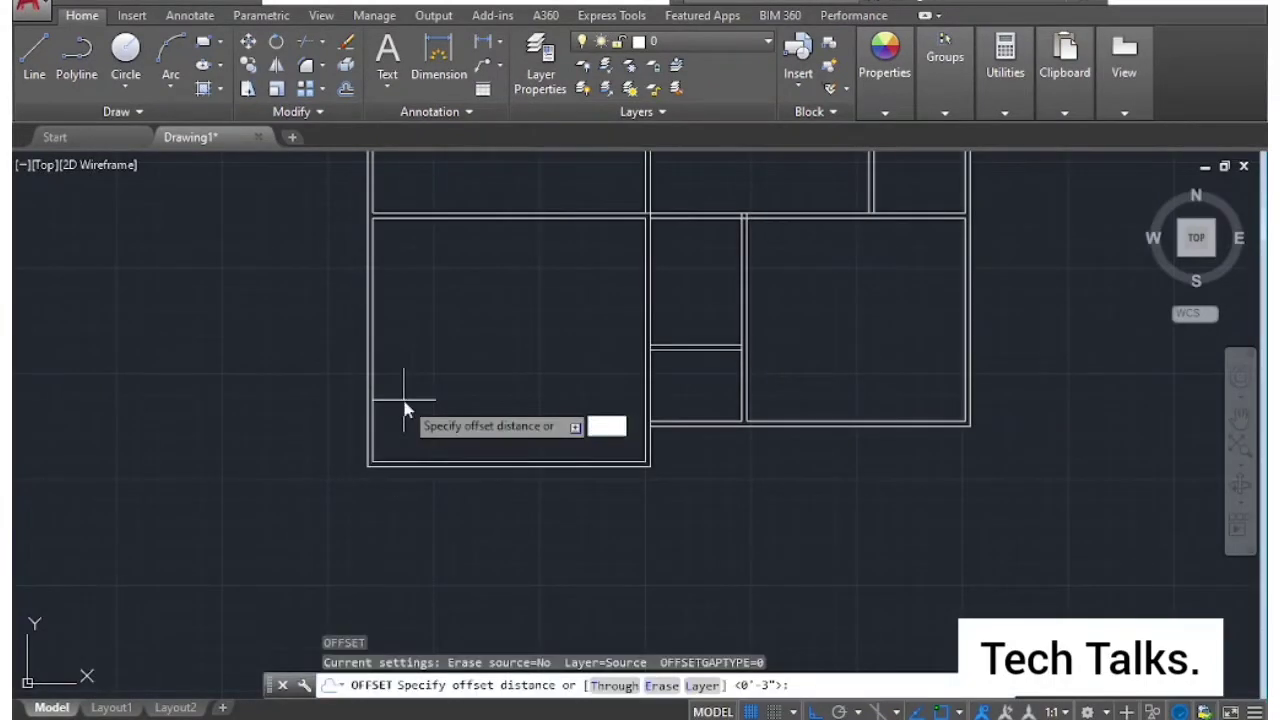
pyautogui.write("3'")
pyautogui.press('Return')
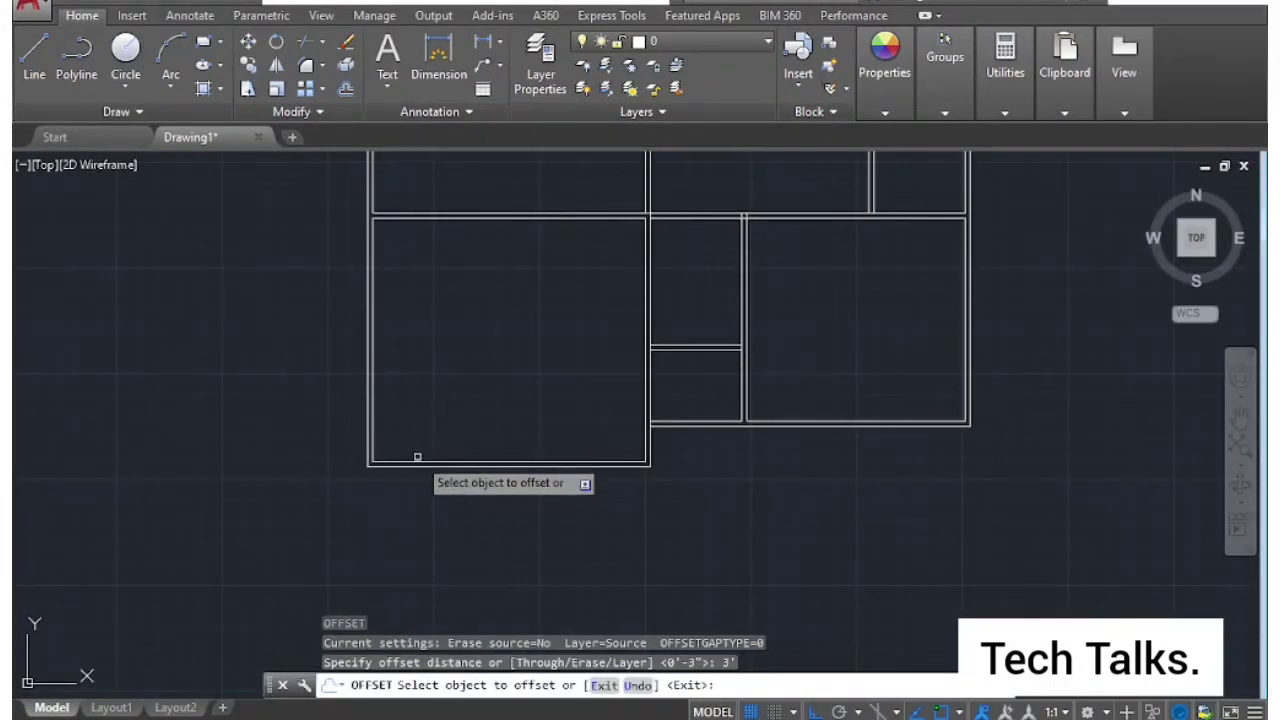
pyautogui.click(417, 462)
pyautogui.click(420, 368)
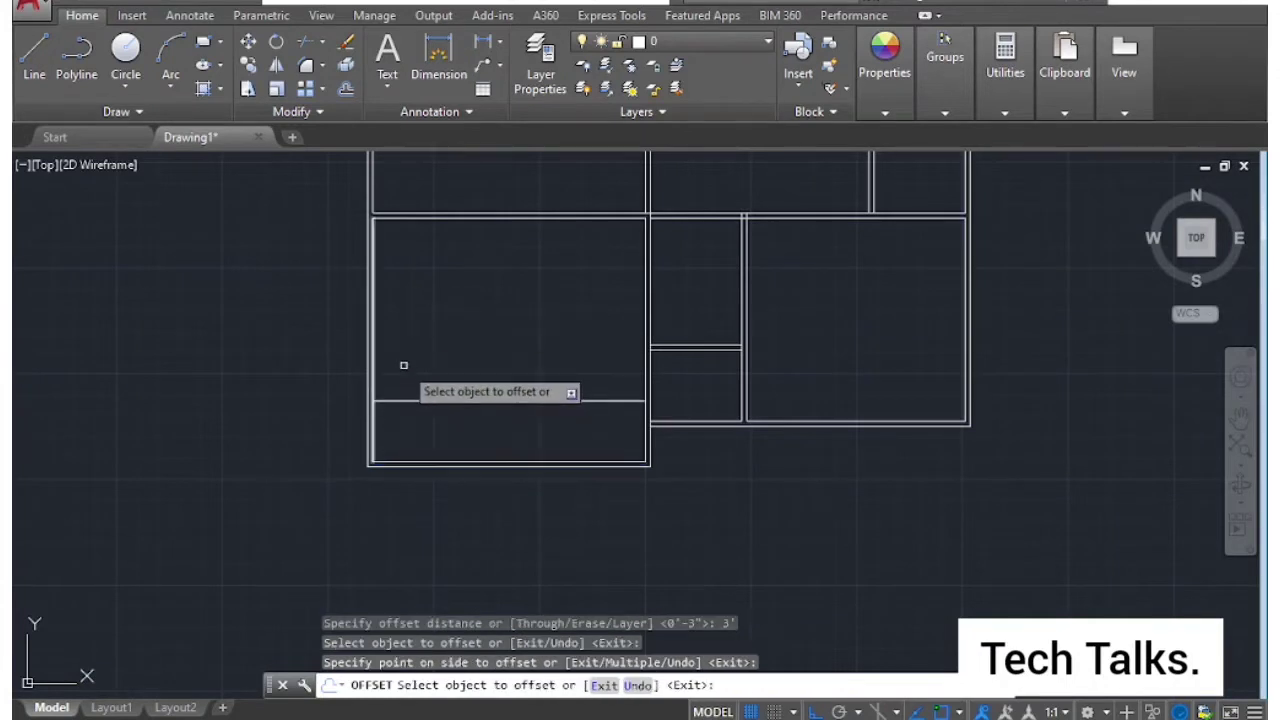
pyautogui.press('Escape')
pyautogui.write('o')
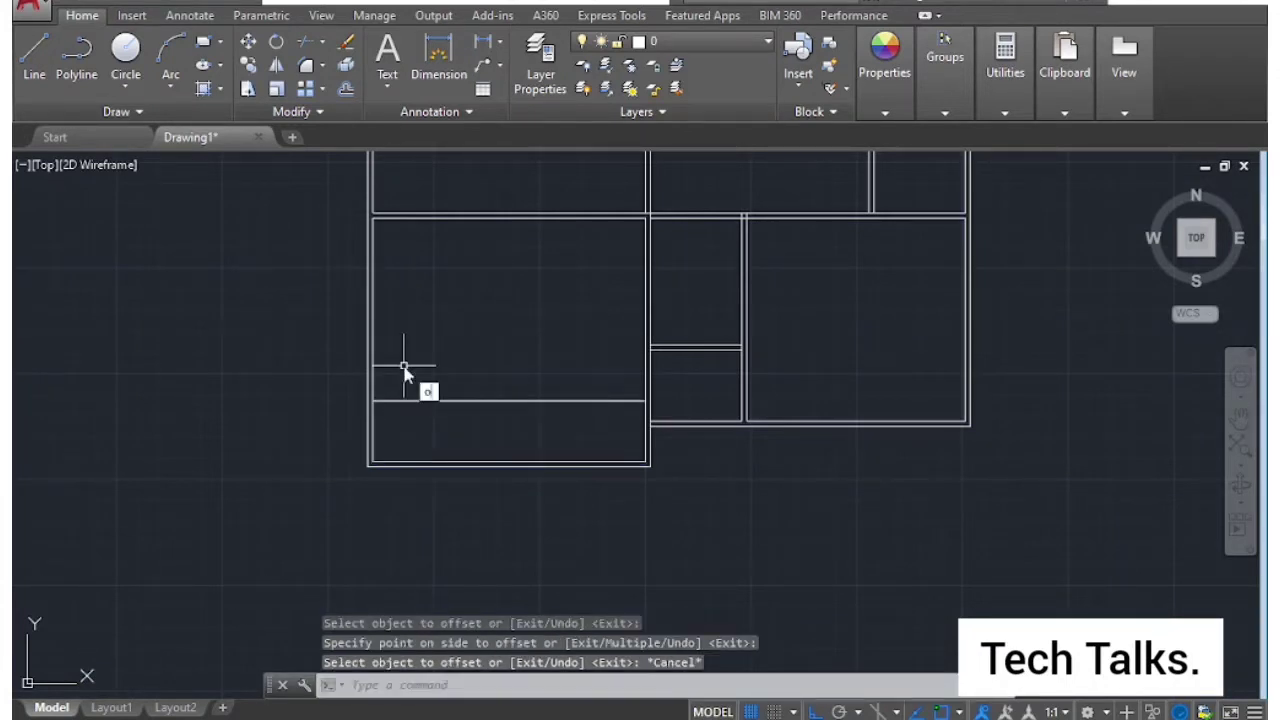
# Offset the new line 3" to form a double wall line.
pyautogui.press('Return')
pyautogui.press('Return')
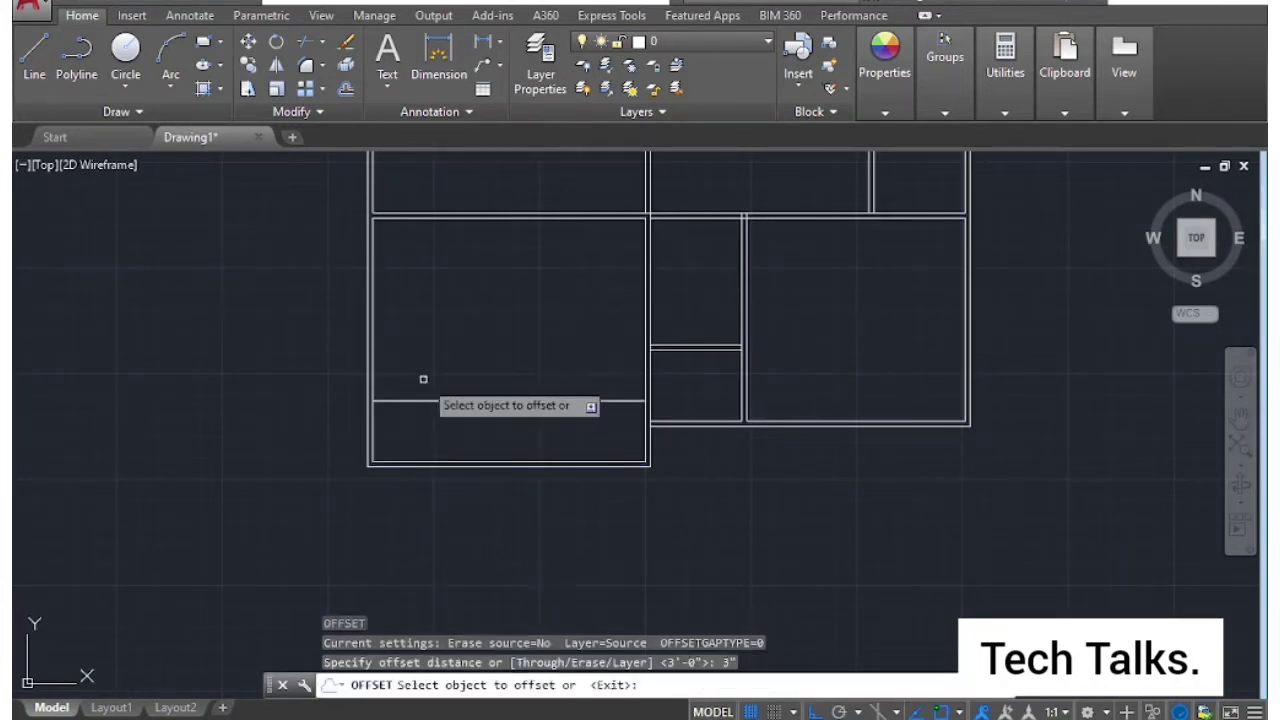
pyautogui.click(420, 402)
pyautogui.click(386, 357)
pyautogui.scroll(2, 379, 400)
pyautogui.press('Escape')
pyautogui.press('Escape')
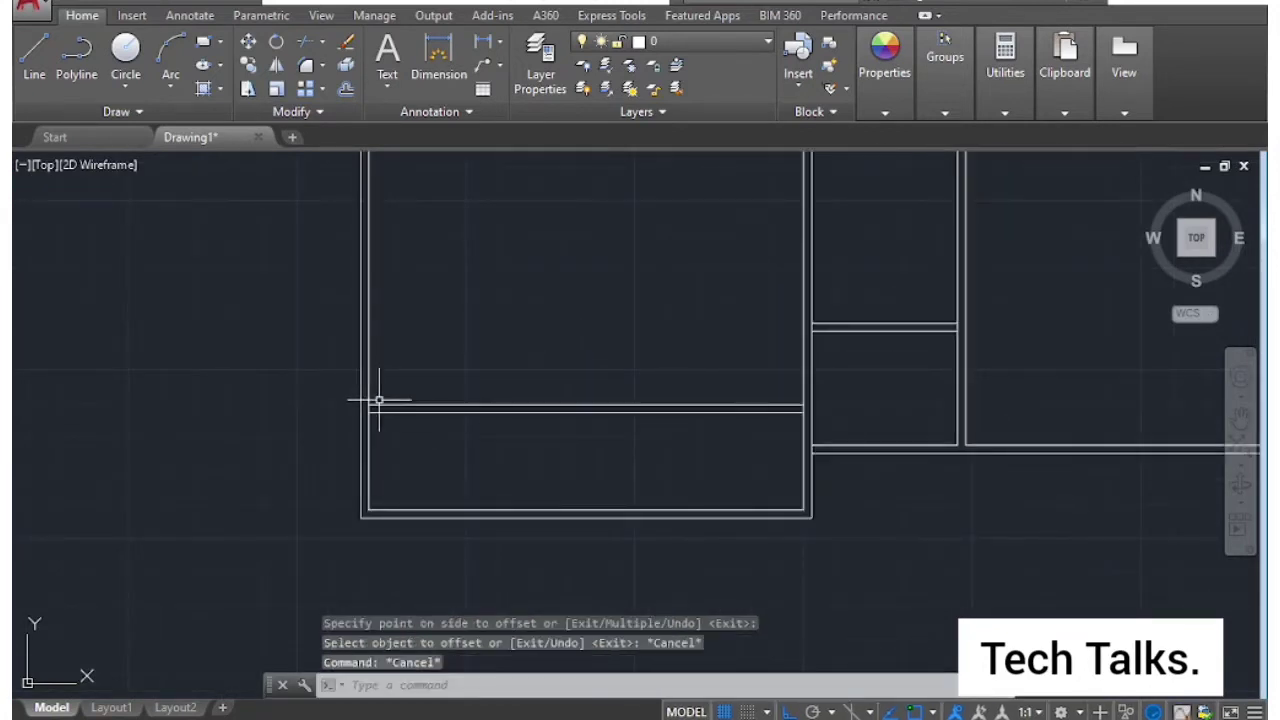
# Try extending the new wall lines toward the bottom wall, then cancel.
pyautogui.write('x')
pyautogui.press('Return')
pyautogui.press('Return')
pyautogui.click(428, 371)
pyautogui.click(400, 443)
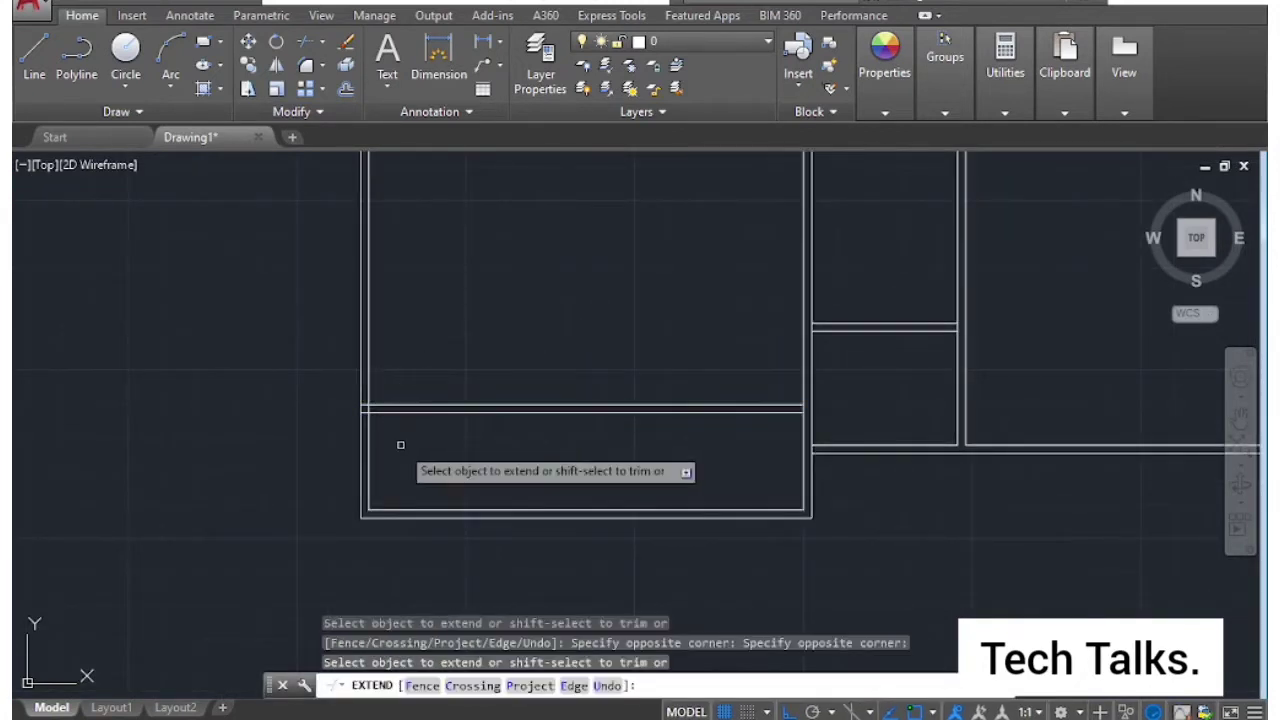
pyautogui.click(392, 495)
pyautogui.click(397, 521)
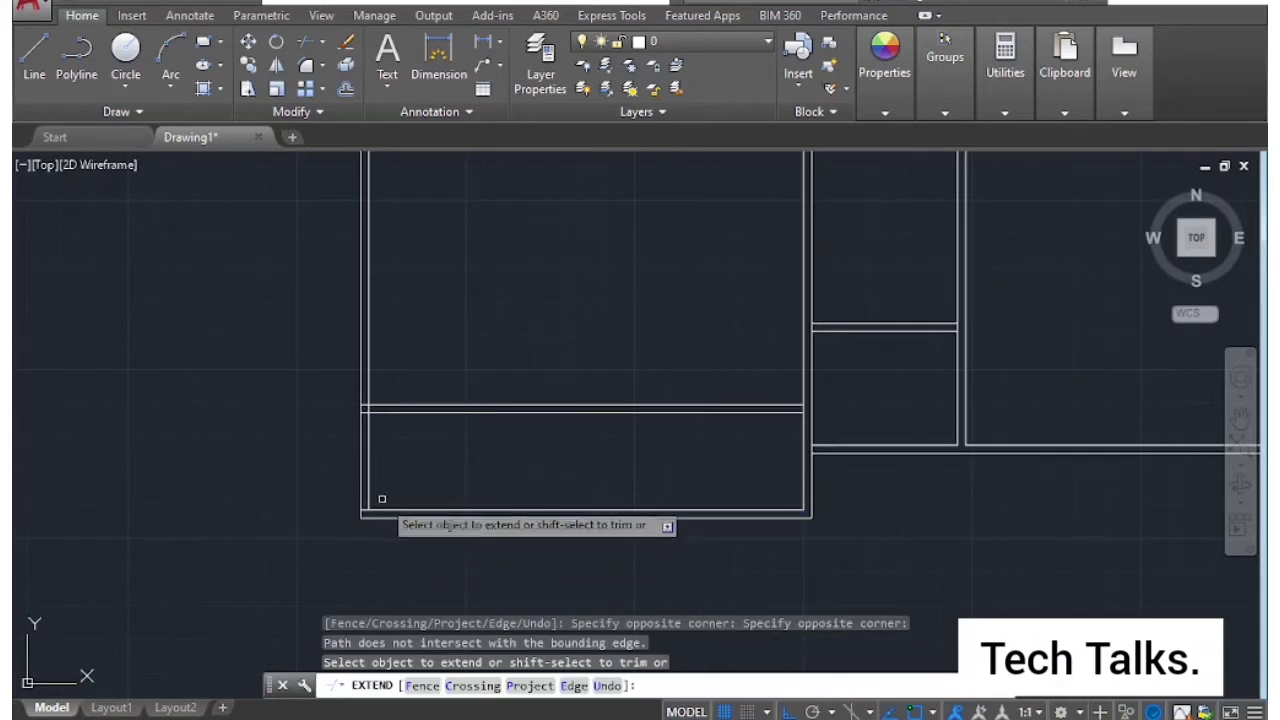
pyautogui.scroll(2, 382, 497)
pyautogui.press('Escape')
pyautogui.press('Escape')
# Trim the wall lines caught in a crossing window over the bottom wall.
pyautogui.press('Return')
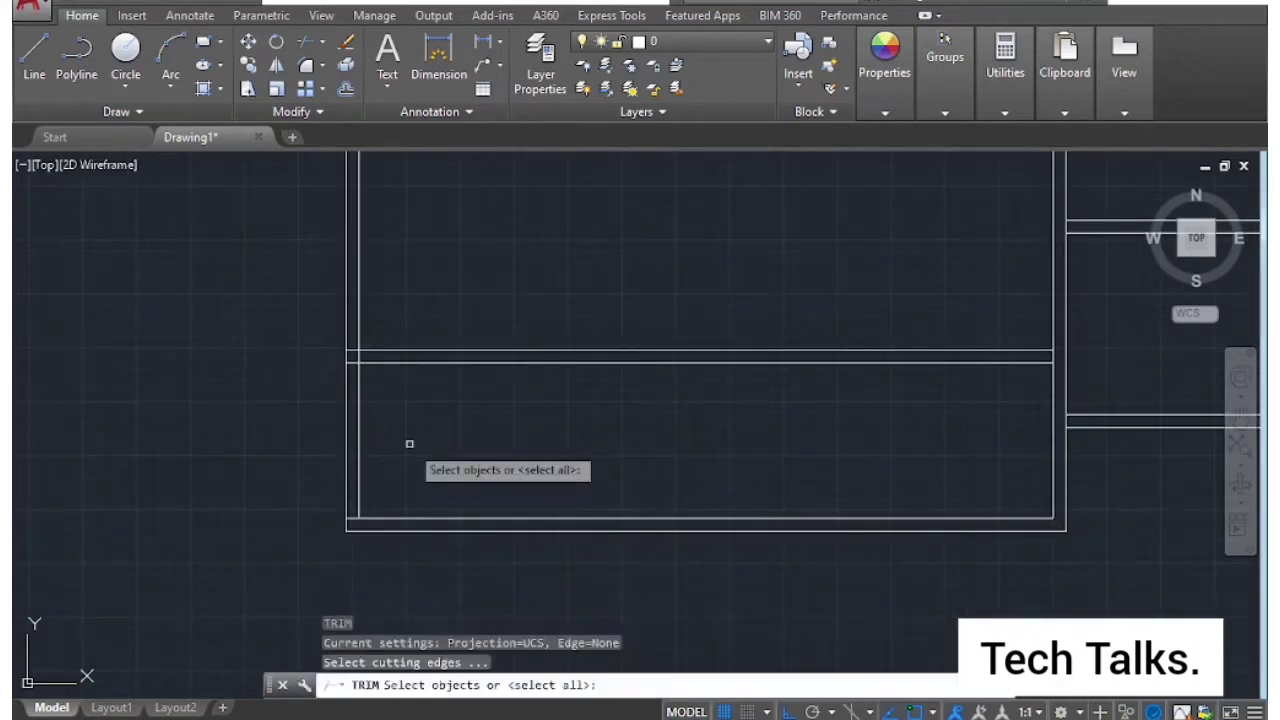
pyautogui.press('Return')
pyautogui.click(423, 409)
pyautogui.click(211, 448)
pyautogui.scroll(-2, 434, 392)
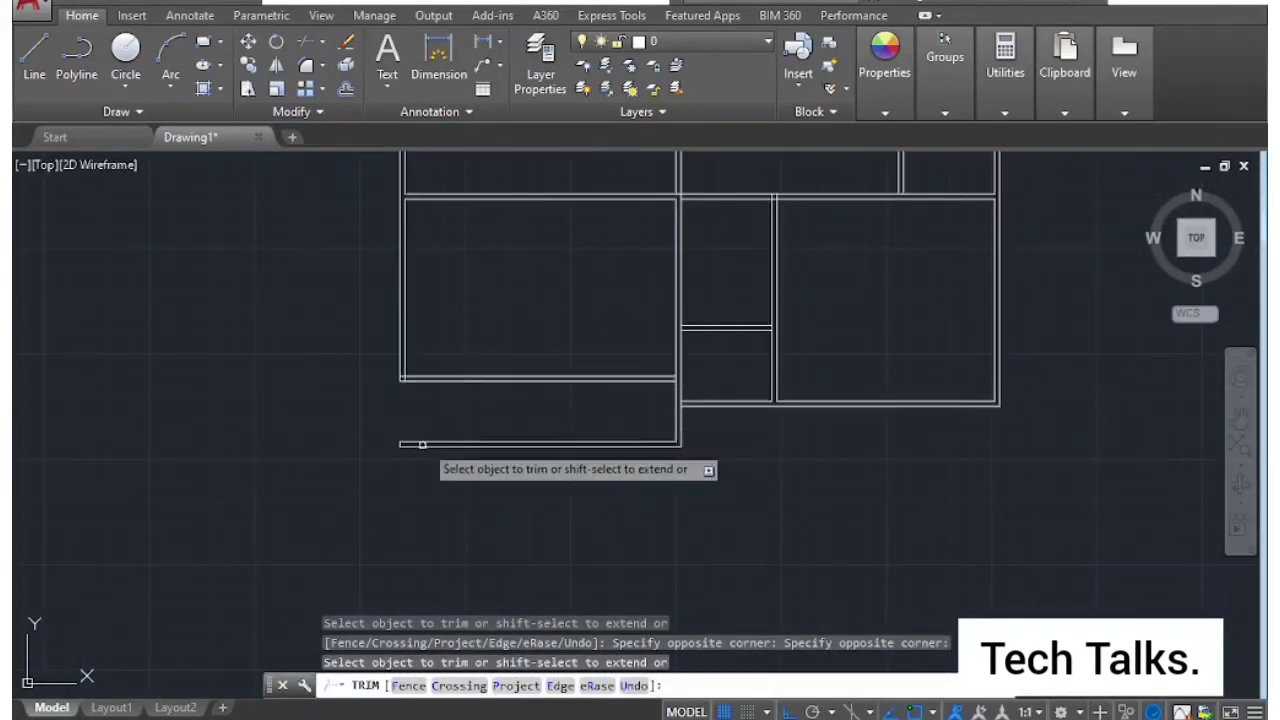
pyautogui.scroll(-2, 460, 415)
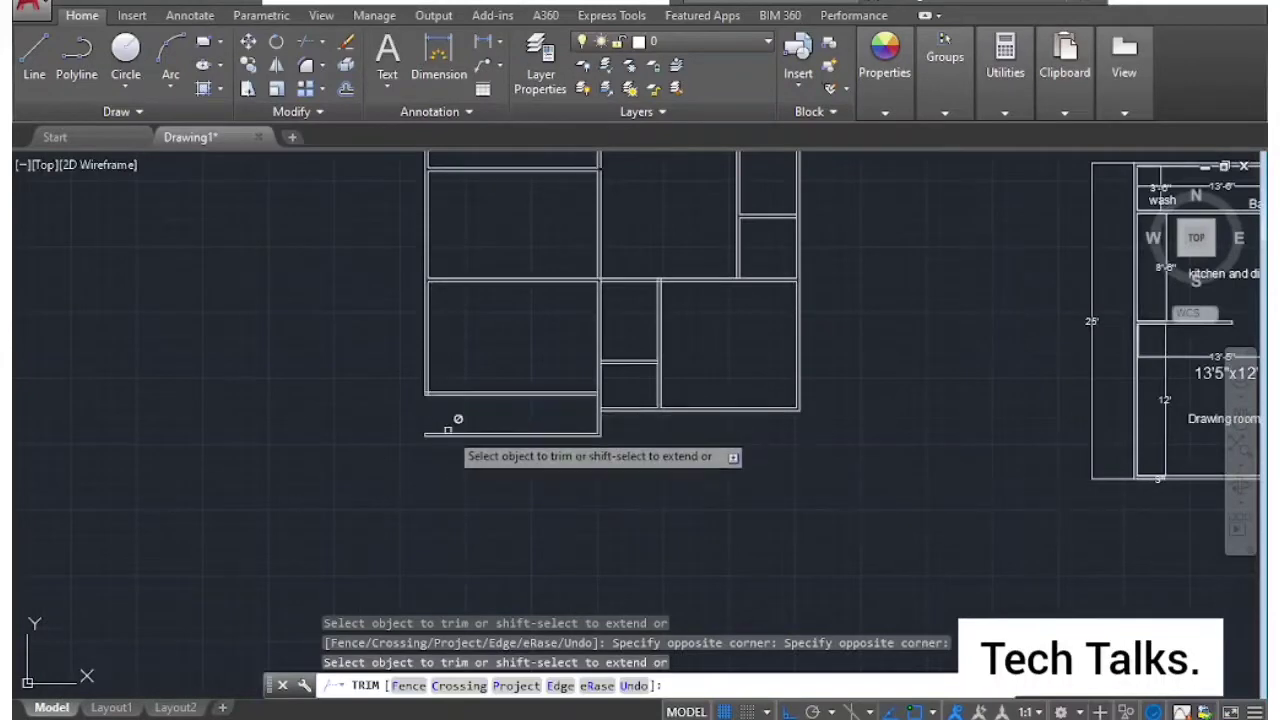
# Trim away the left wall lines near the lower-left corner to open the gap.
pyautogui.click(514, 372)
pyautogui.click(436, 399)
pyautogui.scroll(-2, 621, 420)
pyautogui.scroll(3, 560, 410)
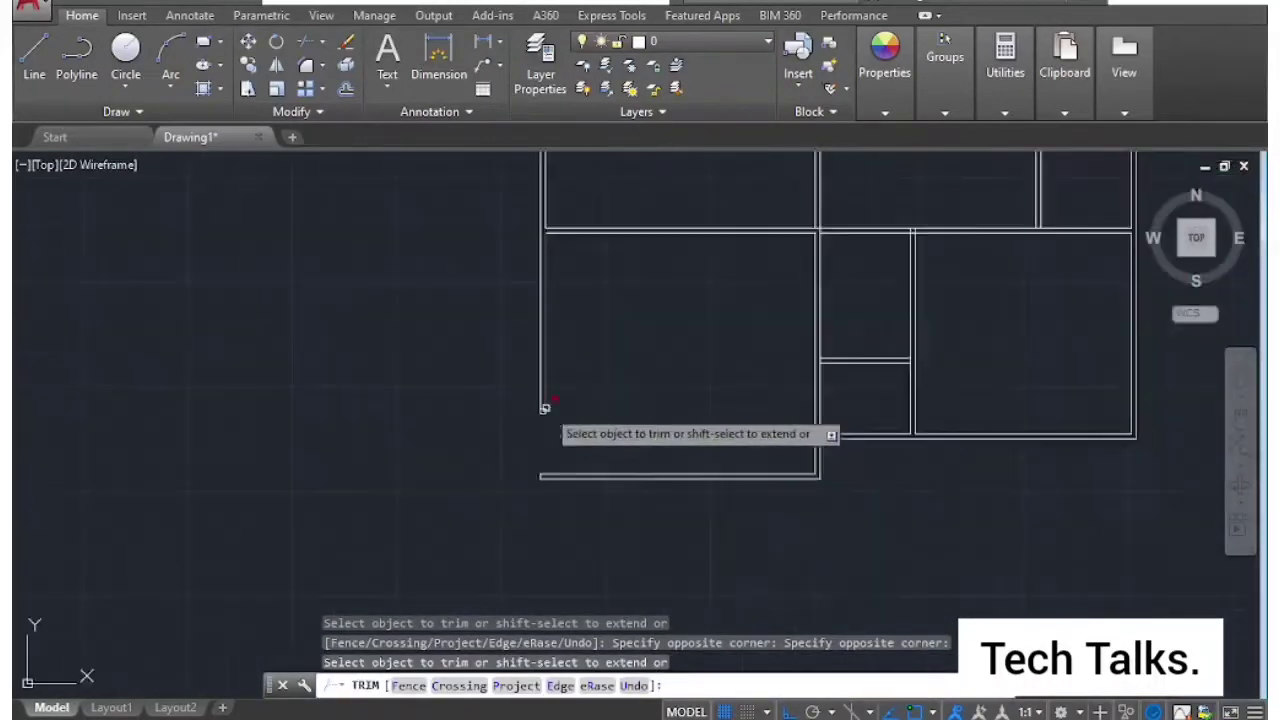
pyautogui.scroll(-1, 645, 460)
pyautogui.scroll(-2, 716, 524)
pyautogui.scroll(3, 782, 508)
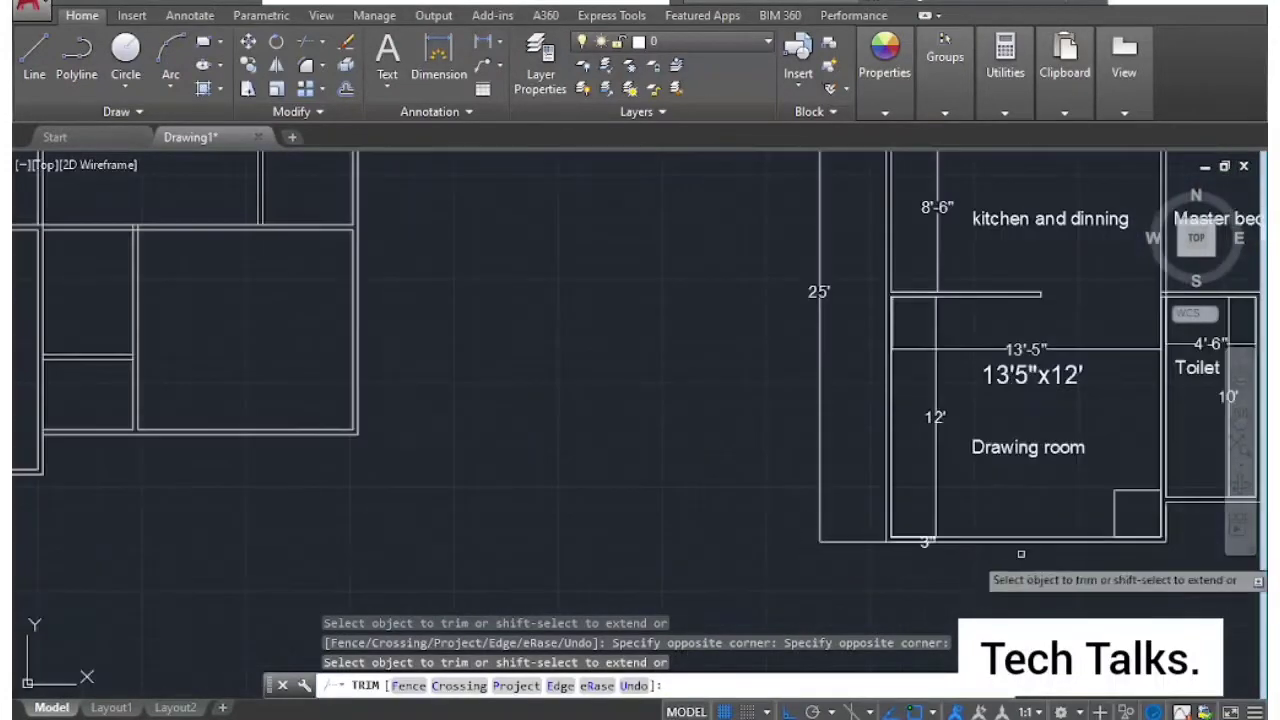
pyautogui.scroll(-3, 782, 508)
pyautogui.scroll(4, 395, 460)
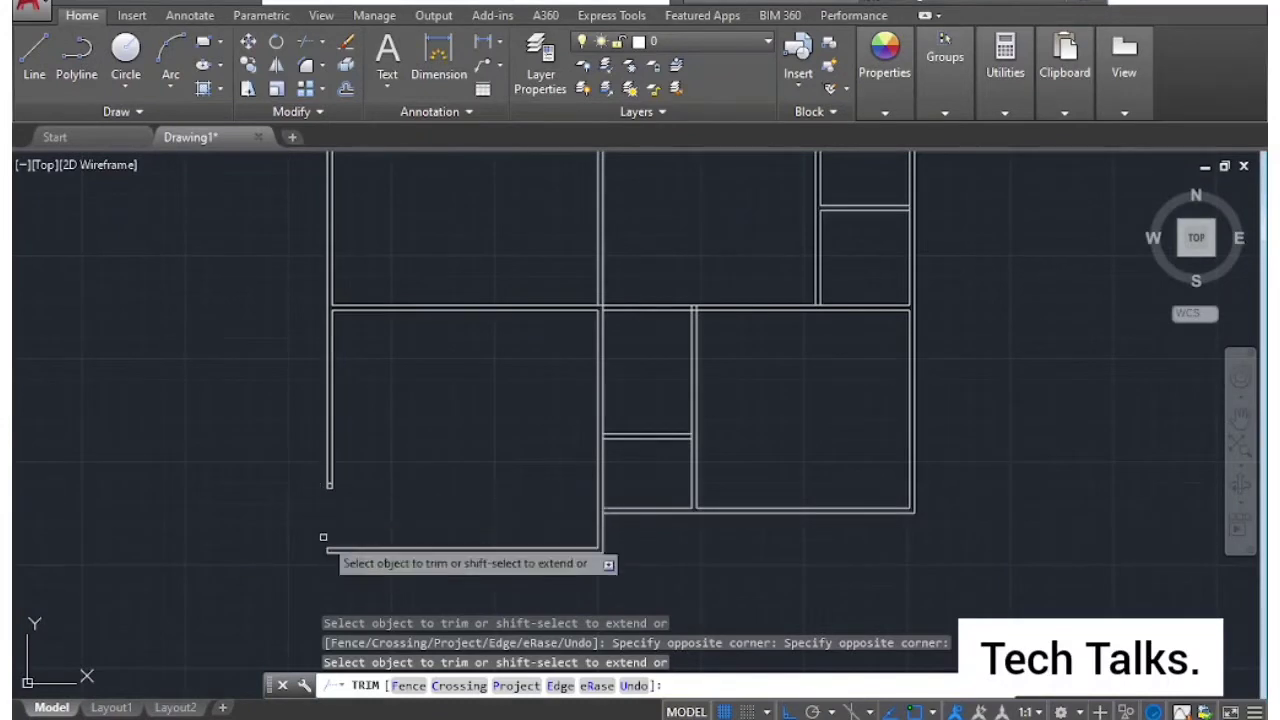
pyautogui.scroll(-3, 320, 531)
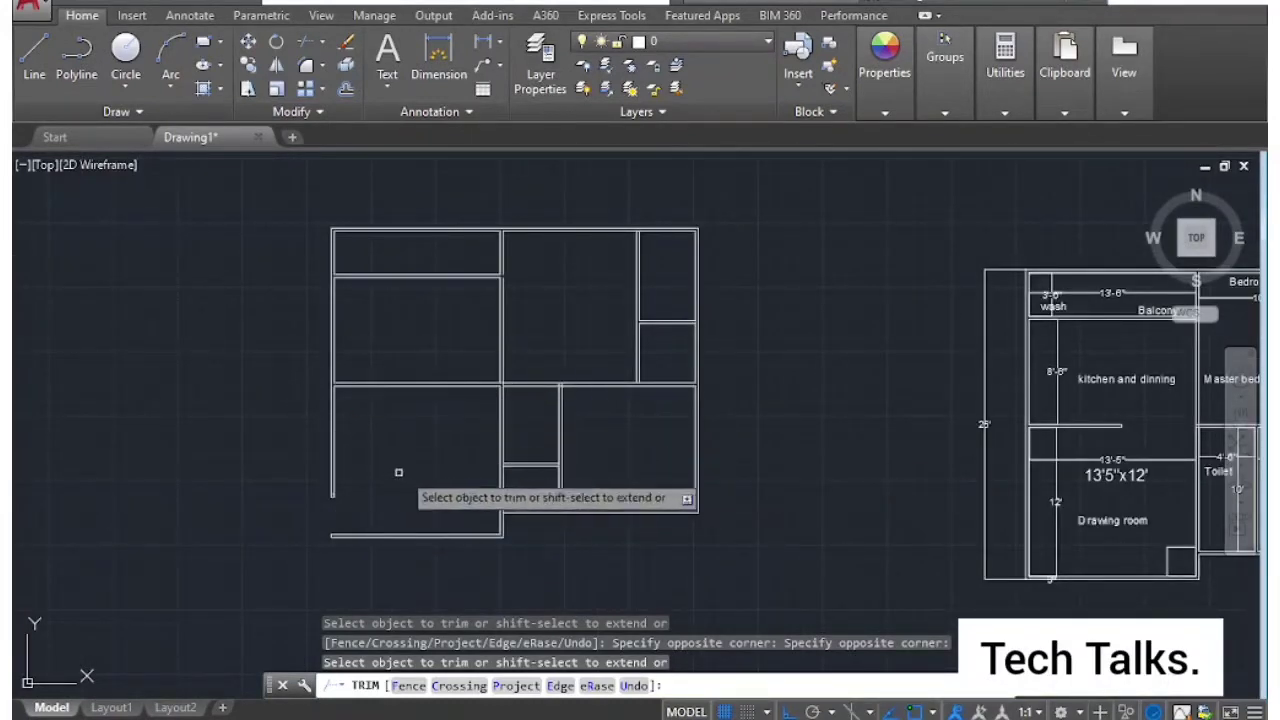
pyautogui.moveTo(1163, 446); pyautogui.dragTo(978, 441, button='middle')
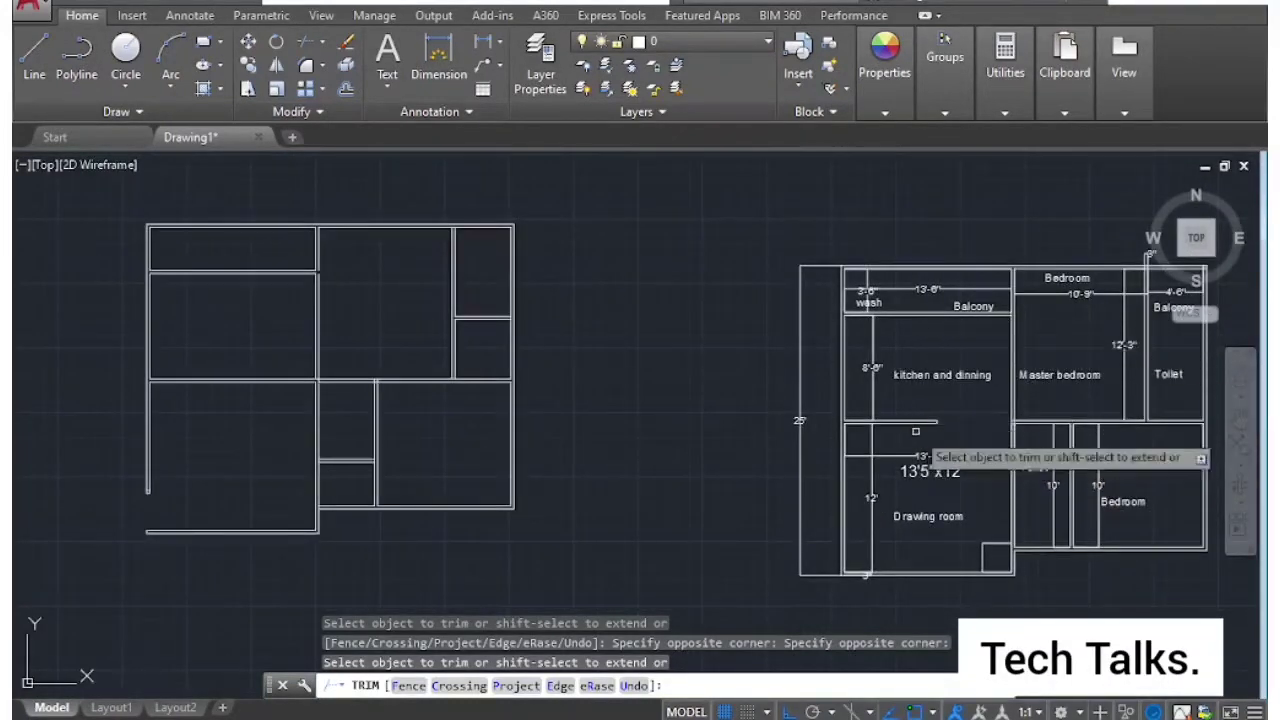
pyautogui.scroll(2, 453, 410)
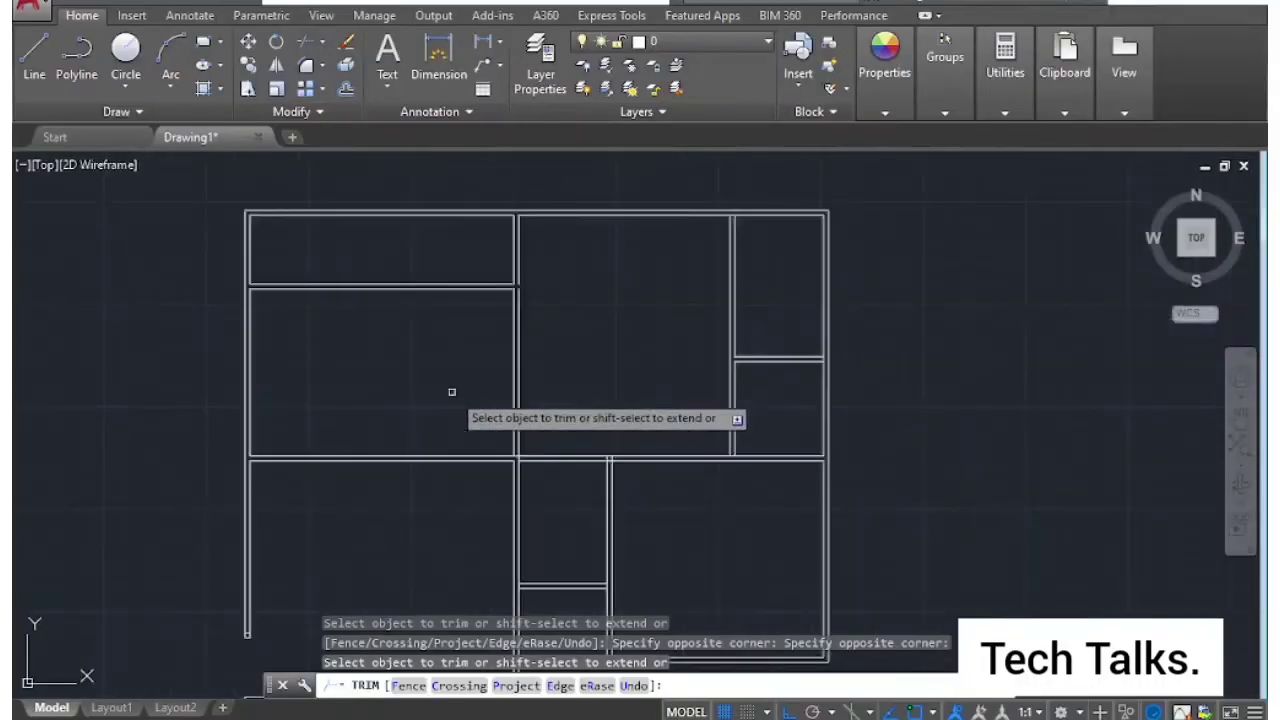
pyautogui.press('Escape')
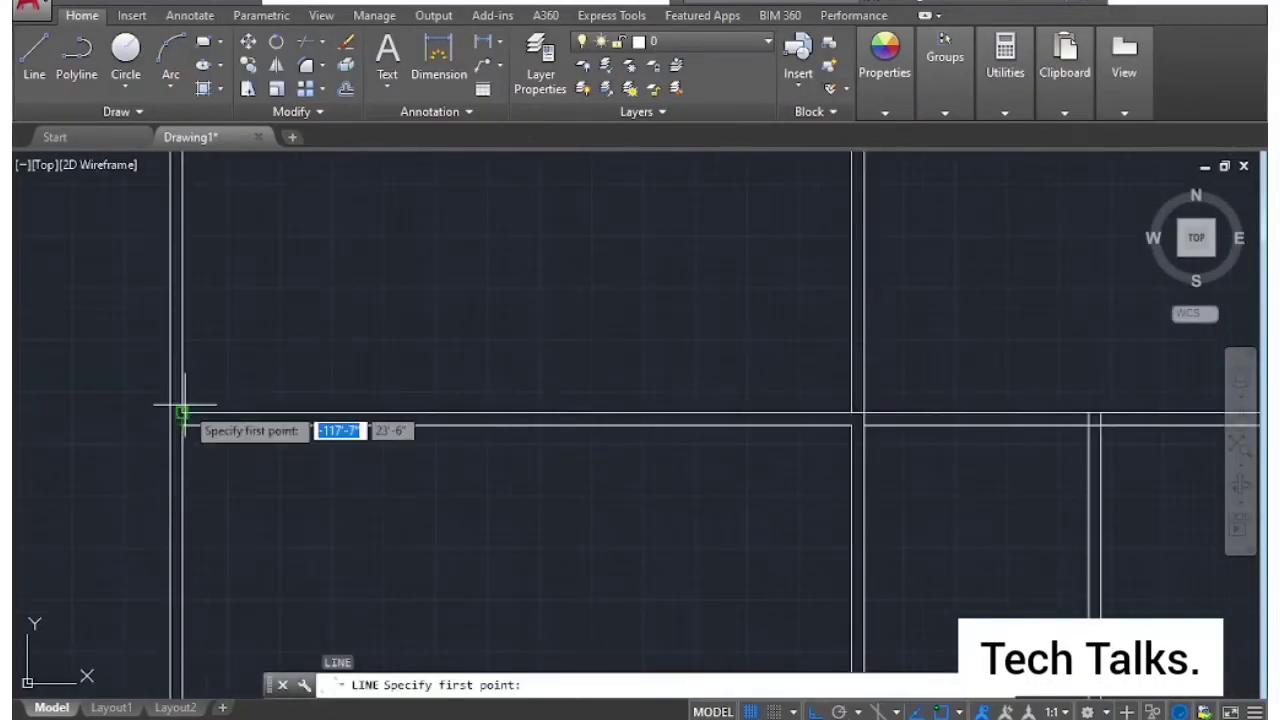
# Draw a vertical line downward from the wall corner.
pyautogui.click(183, 412)
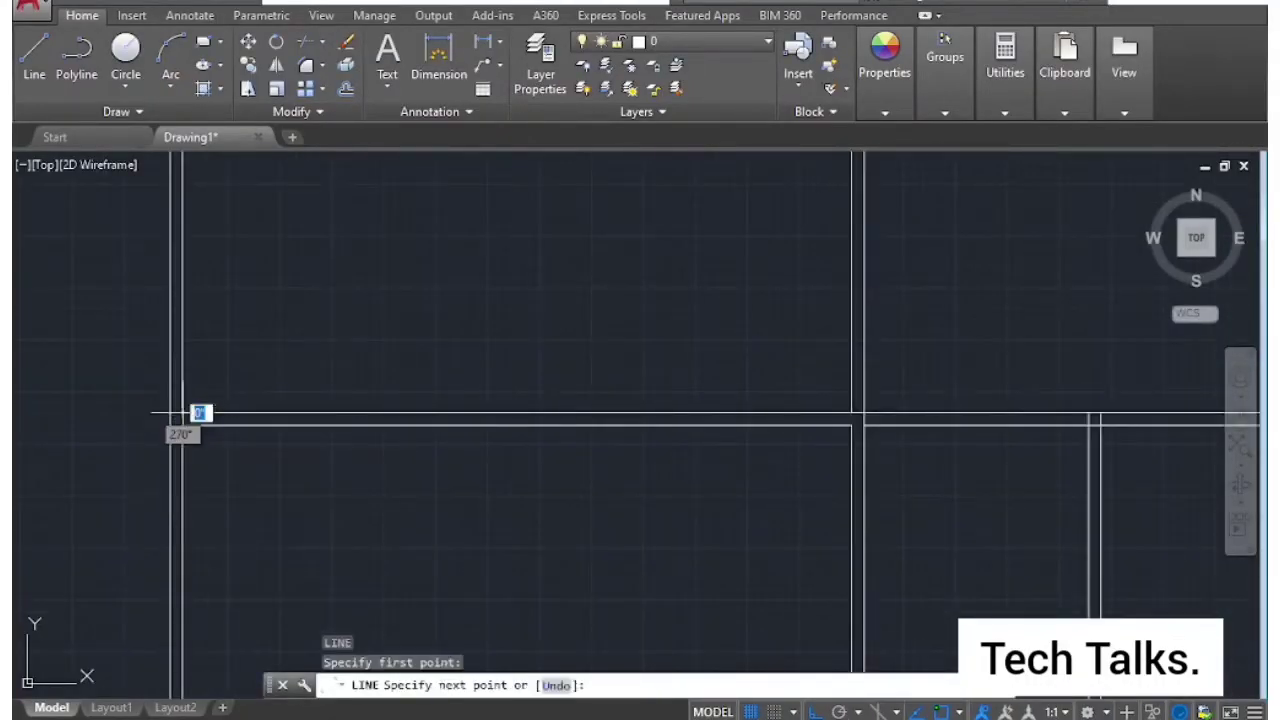
pyautogui.click(186, 566)
pyautogui.press('Return')
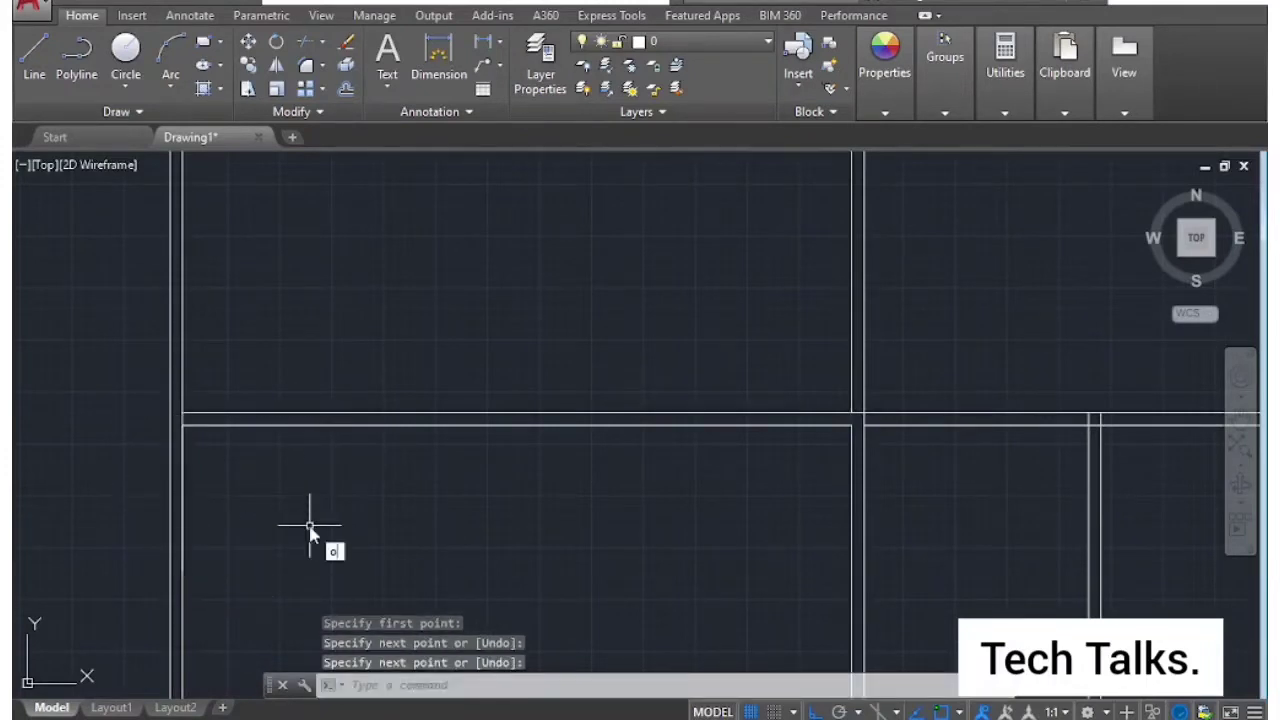
# Offset that line 4' to the right, then delete the misplaced copy.
pyautogui.write('o')
pyautogui.press('Return')
pyautogui.write("4'")
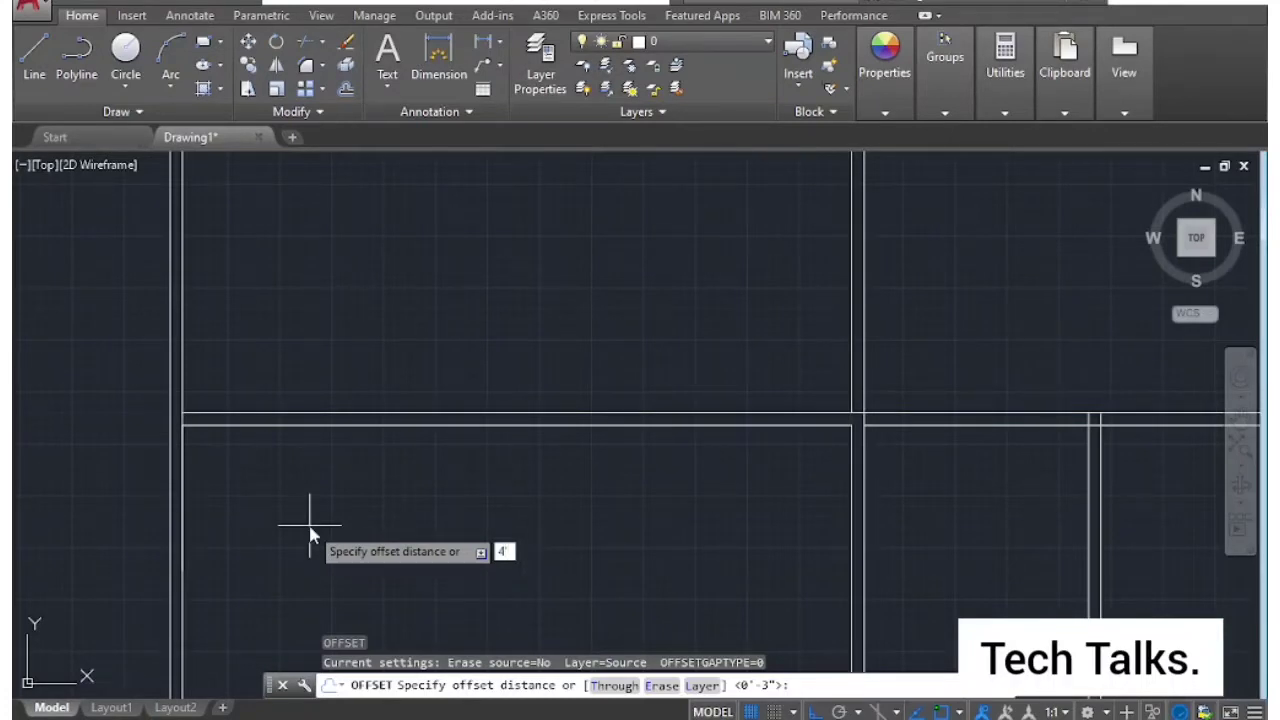
pyautogui.press('Return')
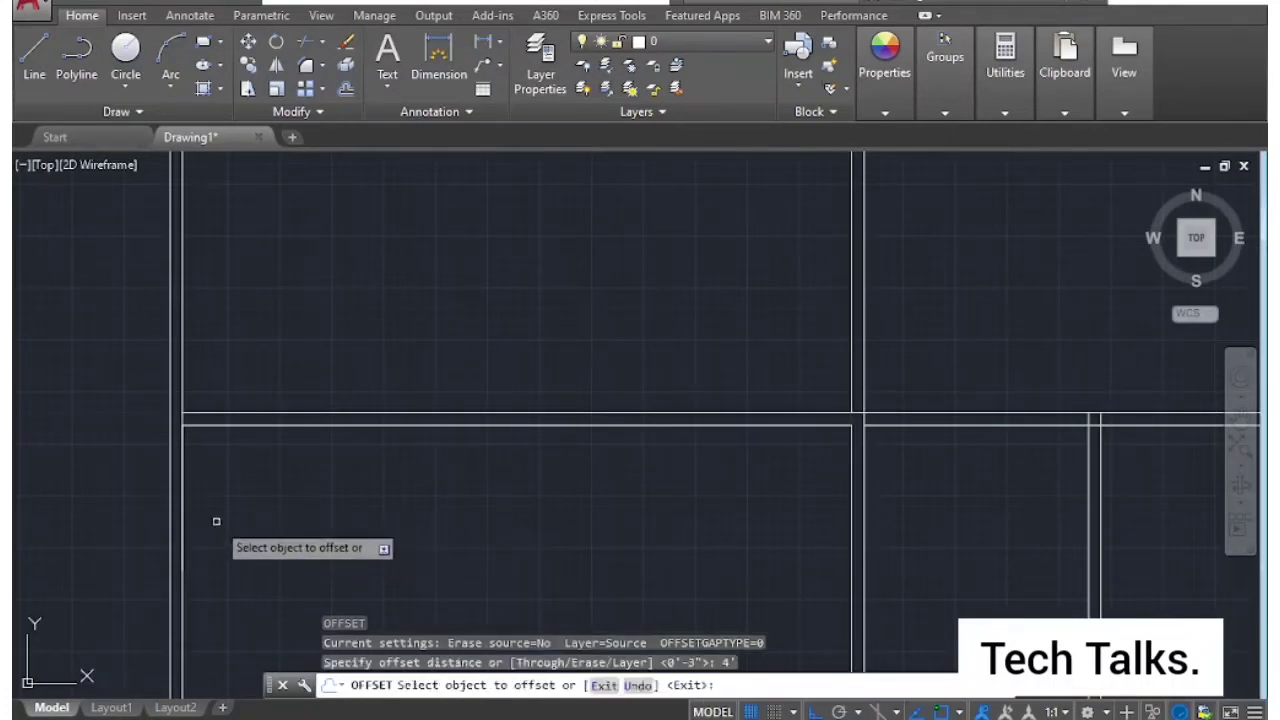
pyautogui.click(185, 528)
pyautogui.click(384, 493)
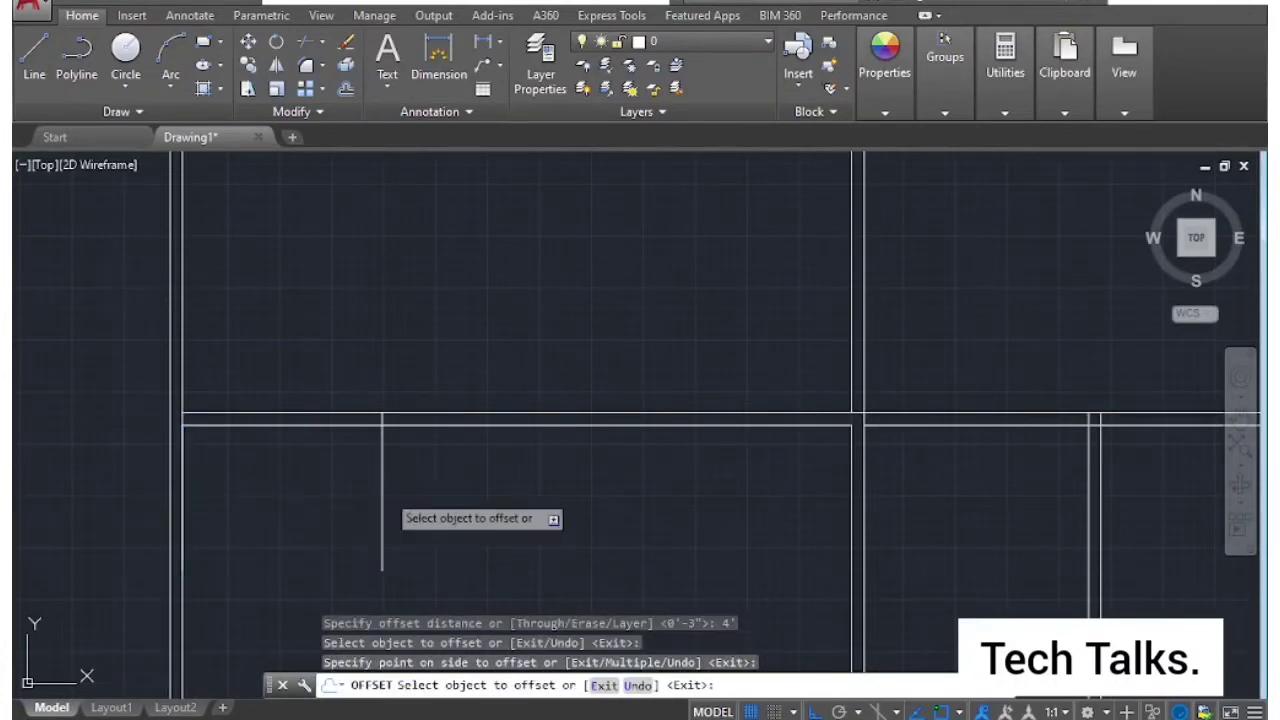
pyautogui.press('Escape')
pyautogui.click(391, 471)
pyautogui.click(340, 527)
pyautogui.press('Delete')
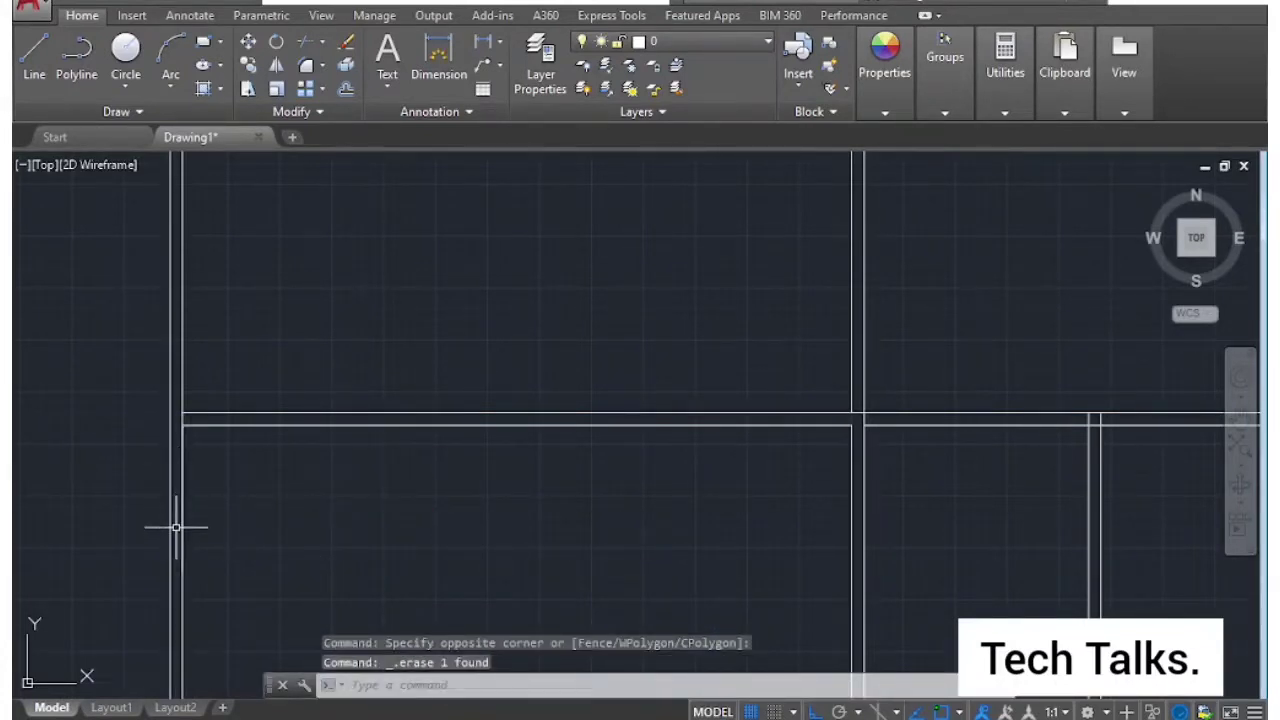
pyautogui.write('o')
# Offset the wall line 6' to the chosen side.
pyautogui.press('Return')
pyautogui.write("'")
pyautogui.press('Return')
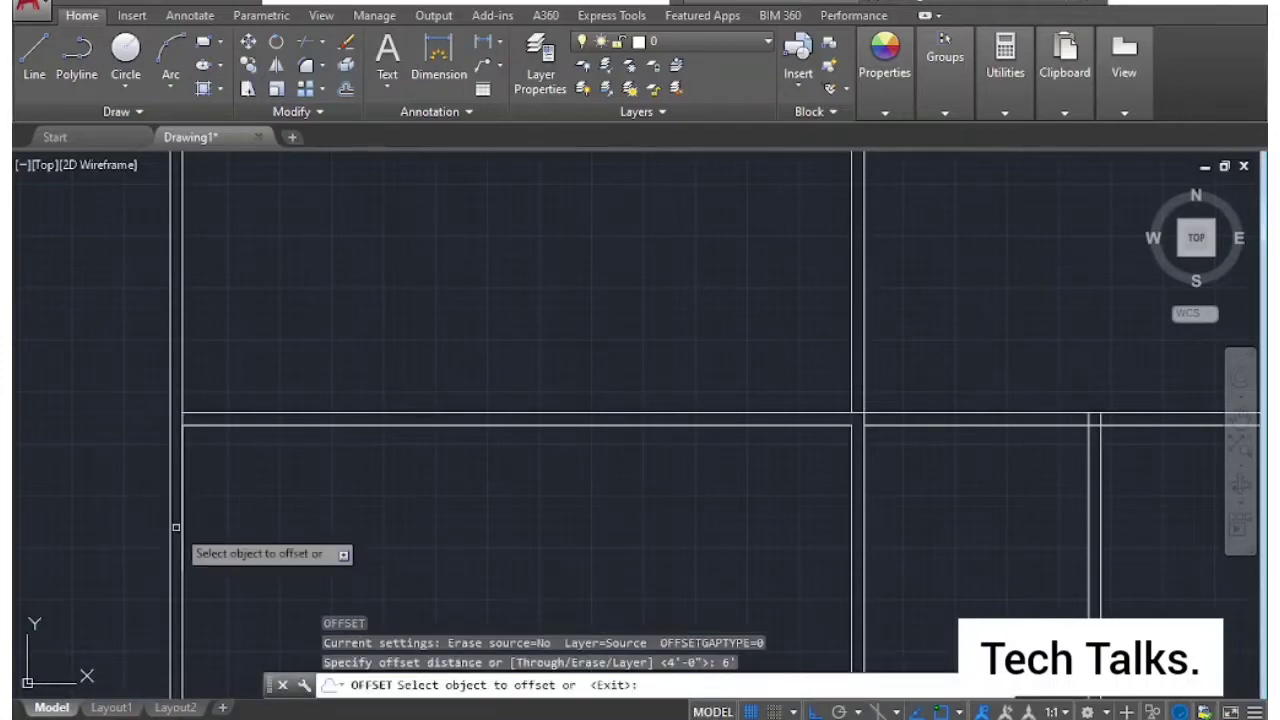
pyautogui.click(181, 535)
pyautogui.click(388, 512)
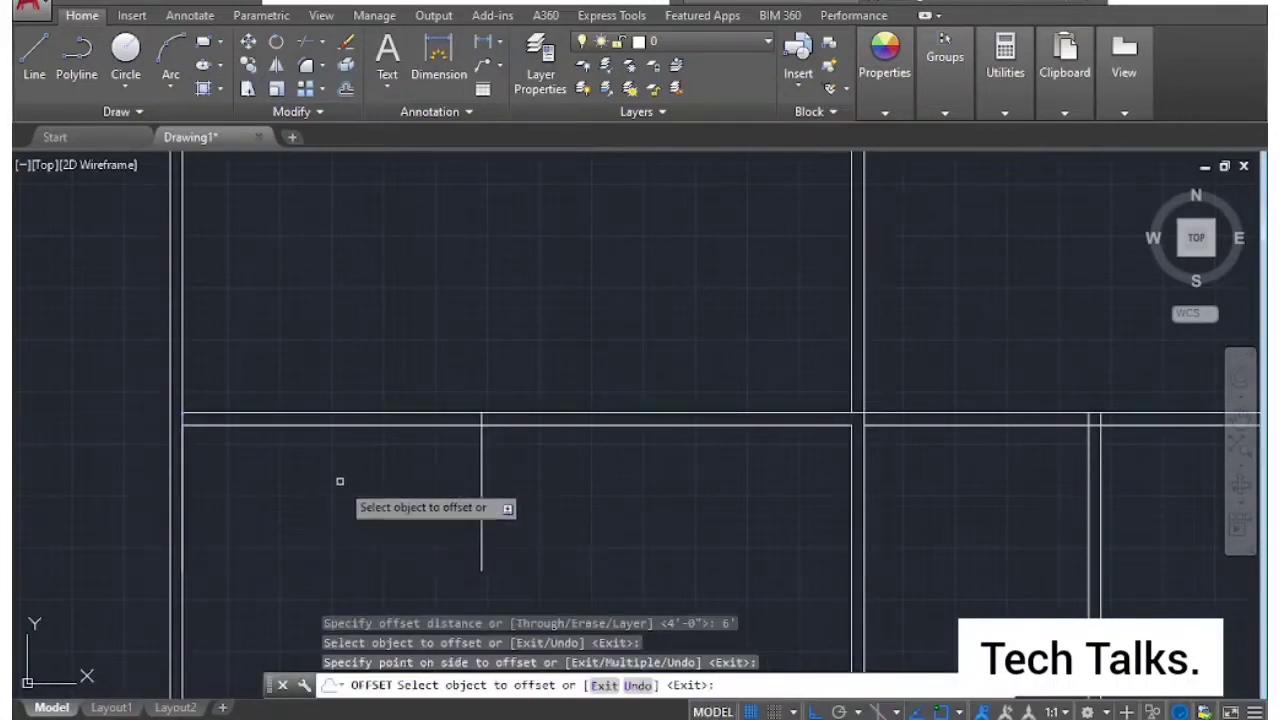
pyautogui.press('Escape')
# Trim the excess line with a crossing window and delete the leftover vertical segment.
pyautogui.press('Return')
pyautogui.press('Return')
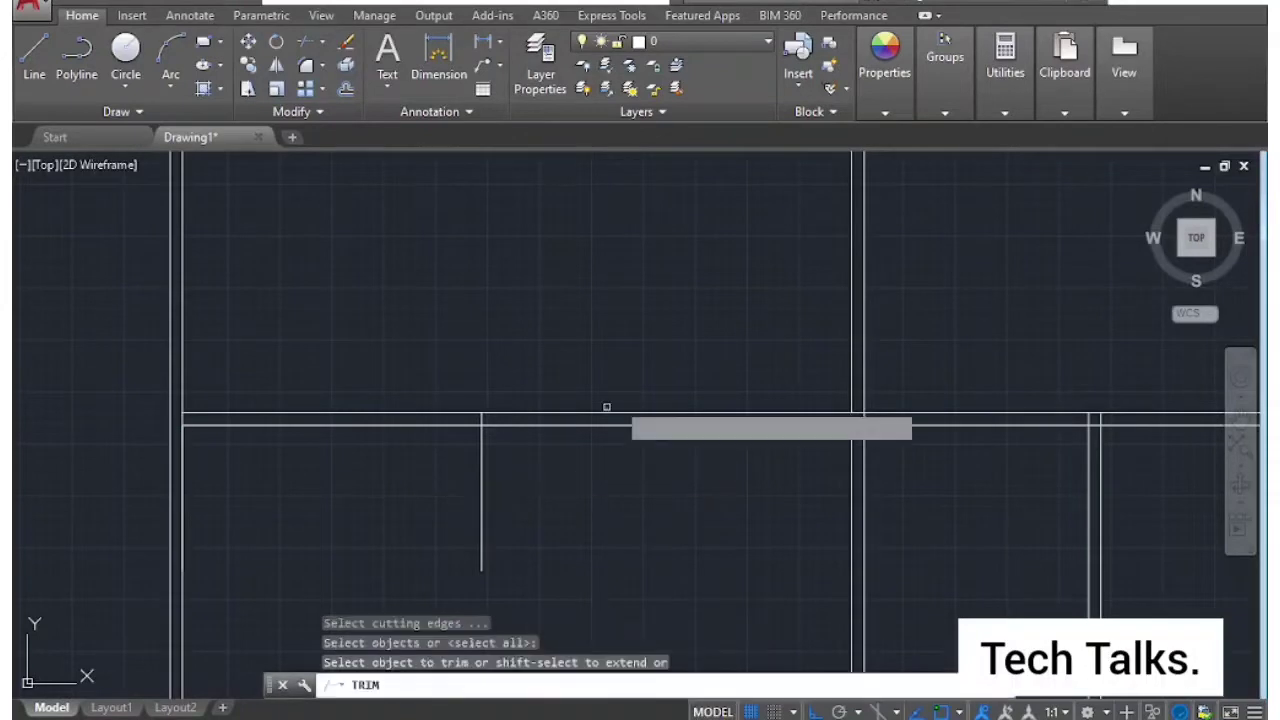
pyautogui.click(646, 366)
pyautogui.click(533, 495)
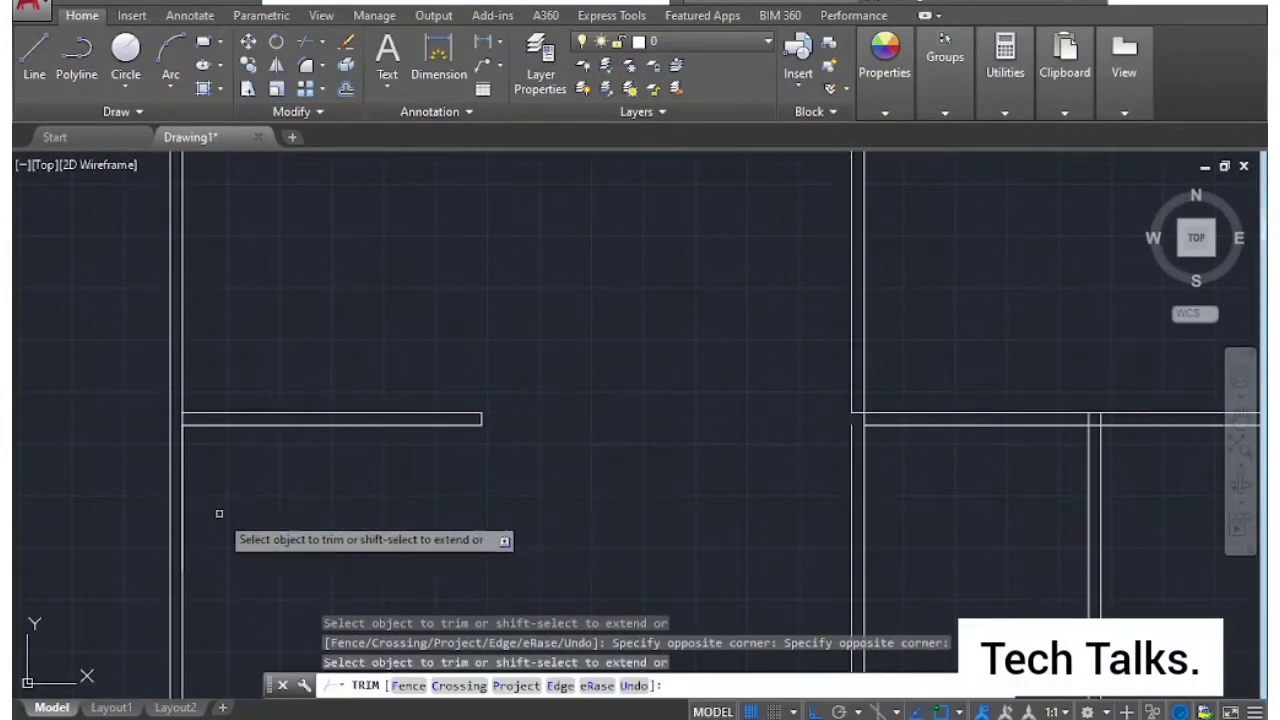
pyautogui.press('Escape')
pyautogui.click(185, 520)
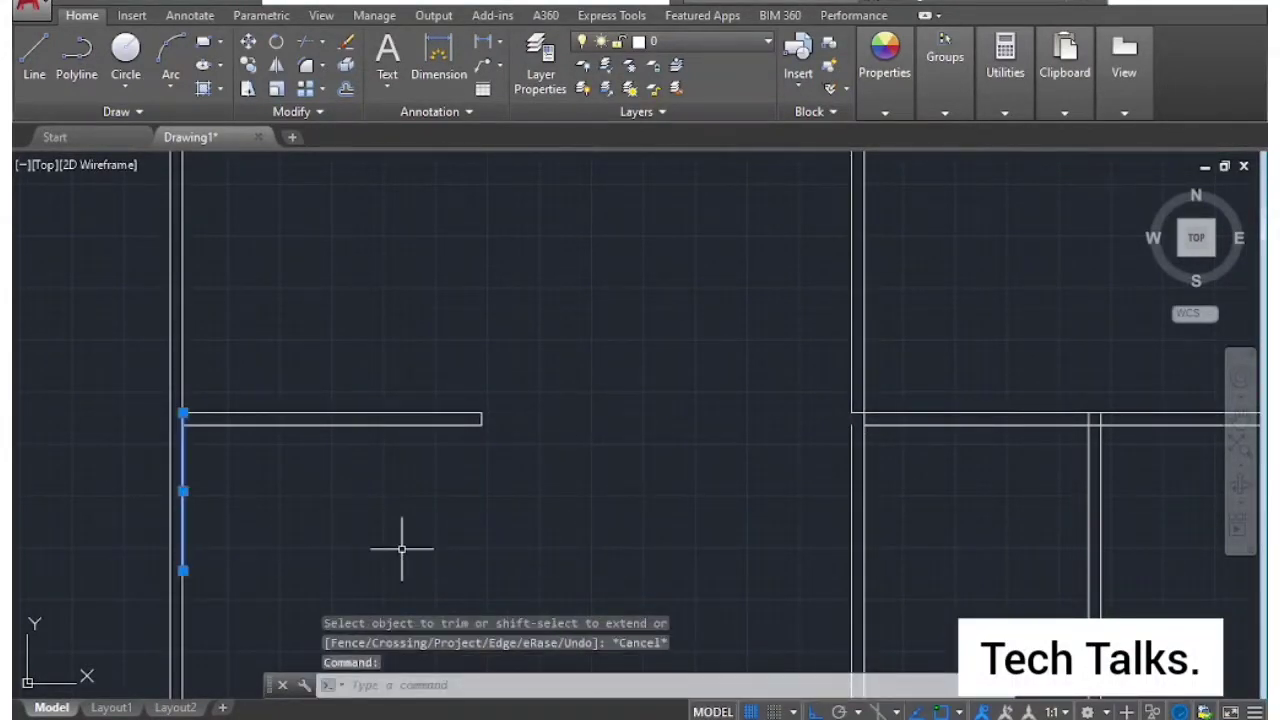
pyautogui.press('Delete')
pyautogui.scroll(-2, 452, 557)
pyautogui.scroll(-2, 575, 566)
pyautogui.moveTo(733, 562); pyautogui.dragTo(692, 487, button='middle')
pyautogui.write('LA')
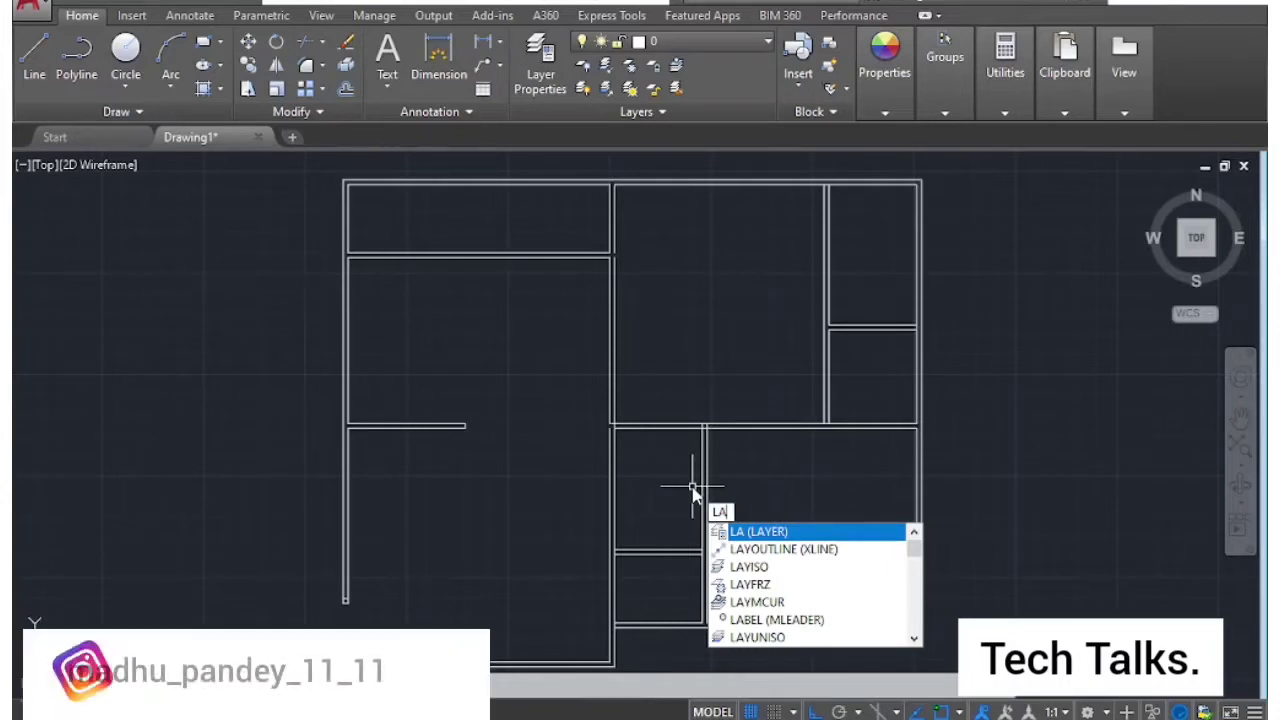
# Add a layer called 'wall' with colour red in the Layer Properties Manager.
pyautogui.press('Return')
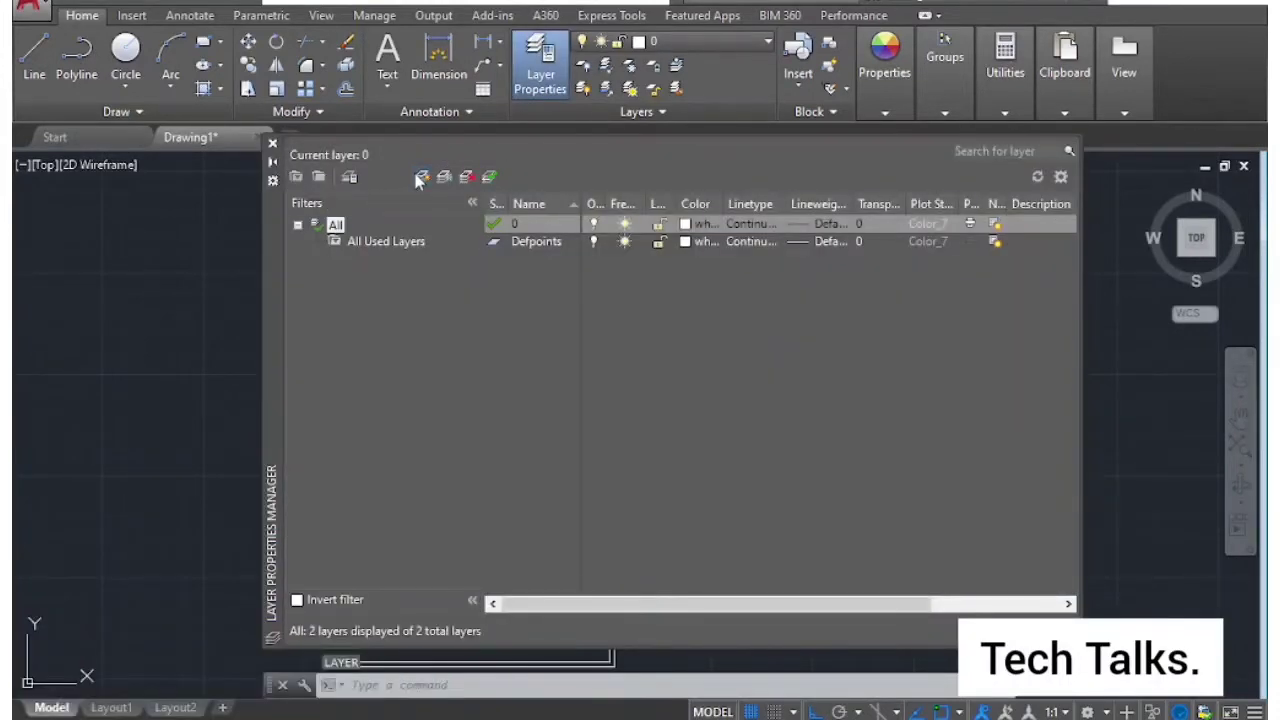
pyautogui.click(420, 178)
pyautogui.write('wall')
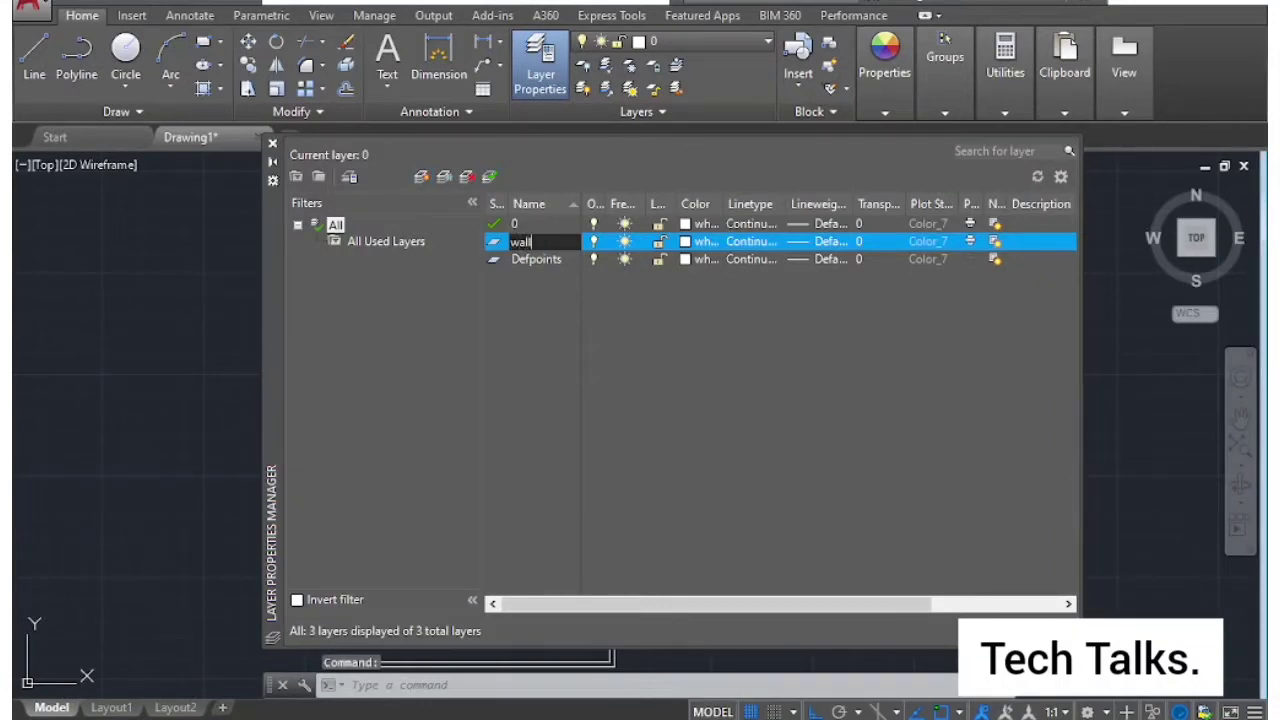
pyautogui.press('Return')
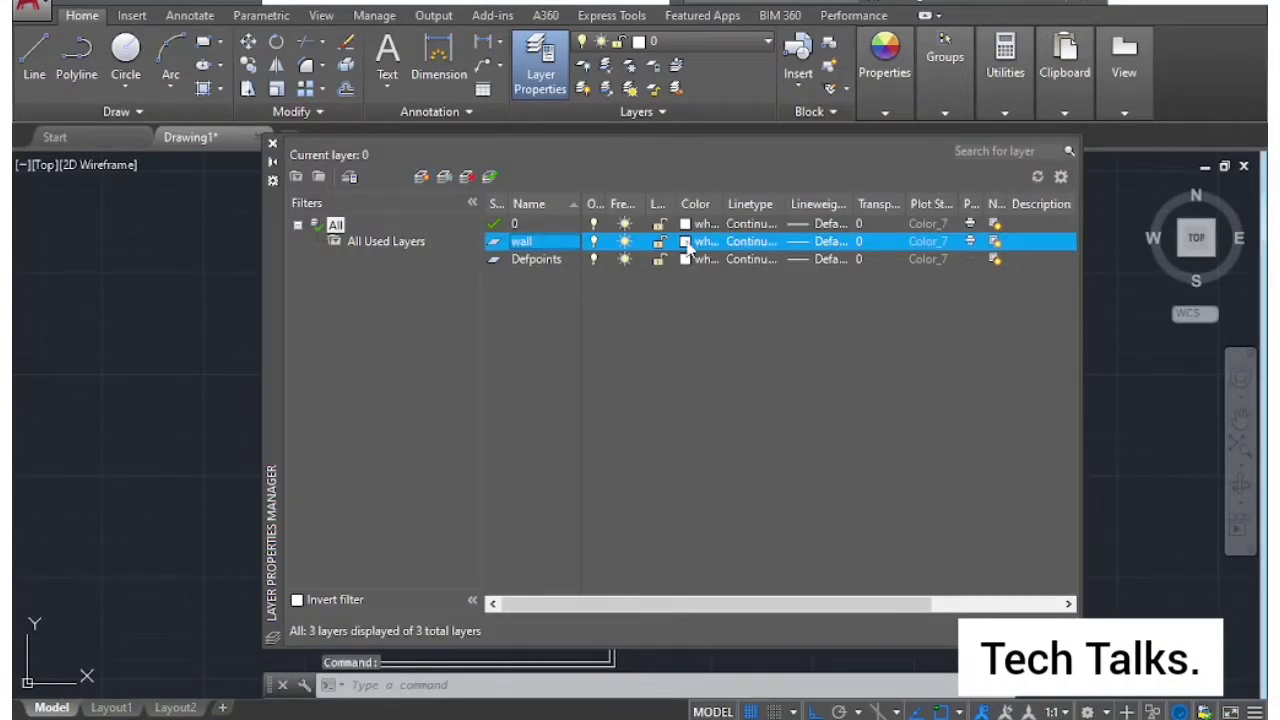
pyautogui.click(686, 242)
pyautogui.click(487, 406)
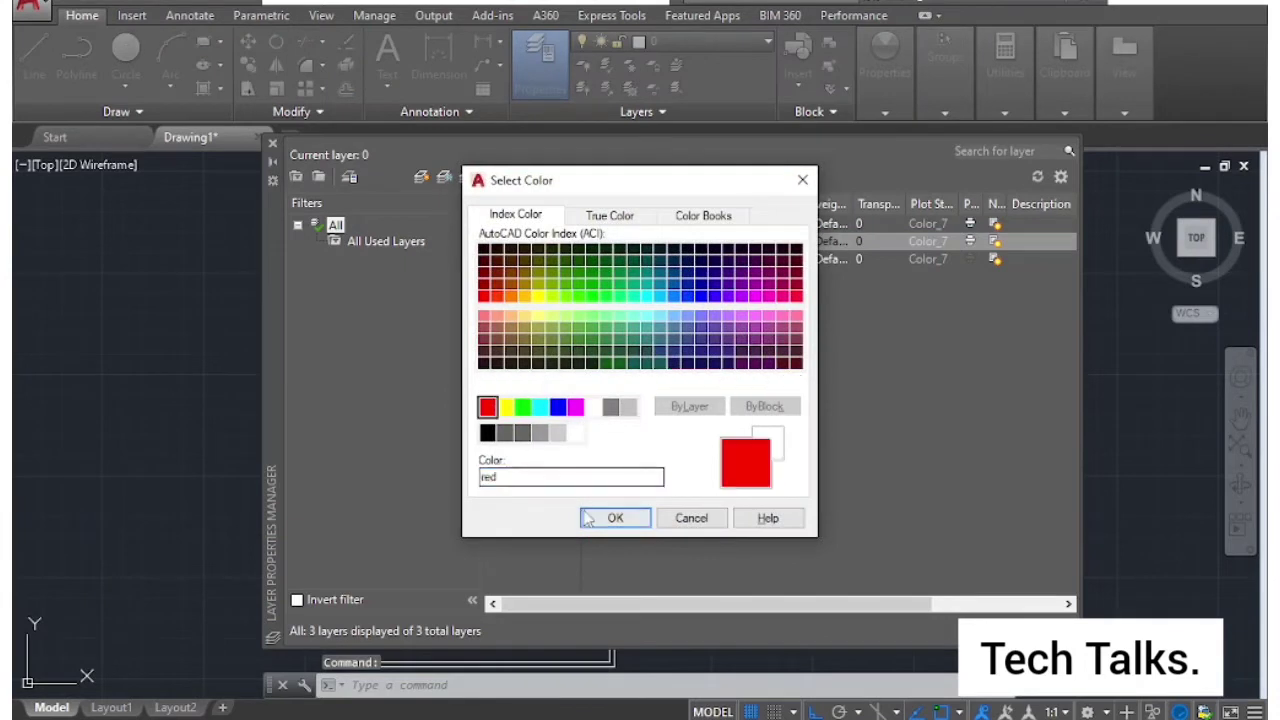
pyautogui.click(596, 518)
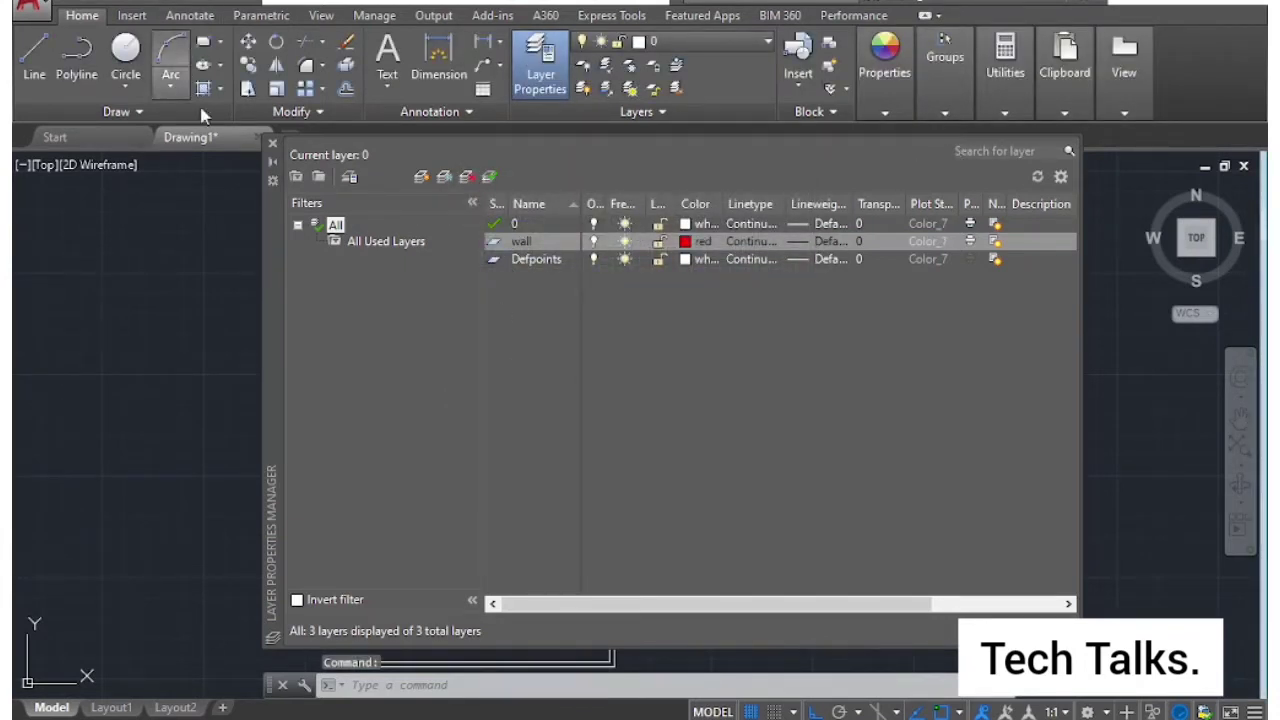
pyautogui.click(271, 144)
pyautogui.scroll(-3, 526, 337)
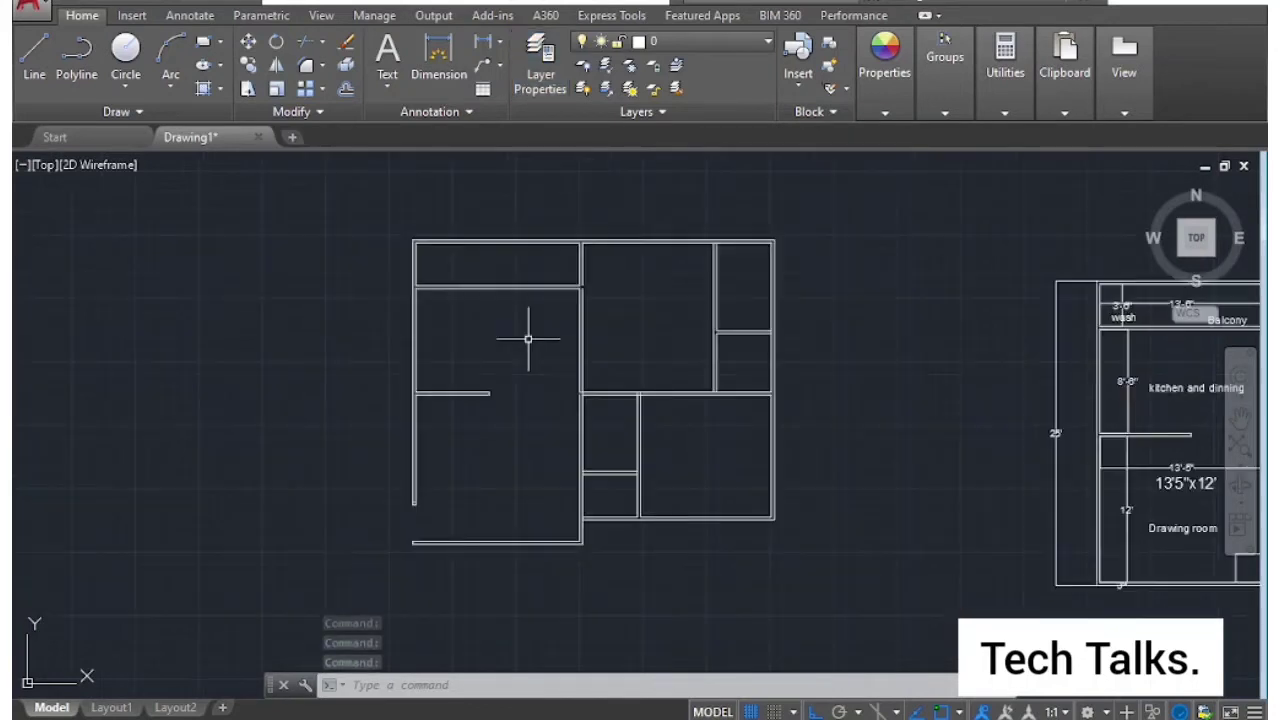
# Select all floor-plan walls with a crossing window and assign them to the 'wall' layer.
pyautogui.click(871, 213)
pyautogui.click(398, 622)
pyautogui.click(700, 41)
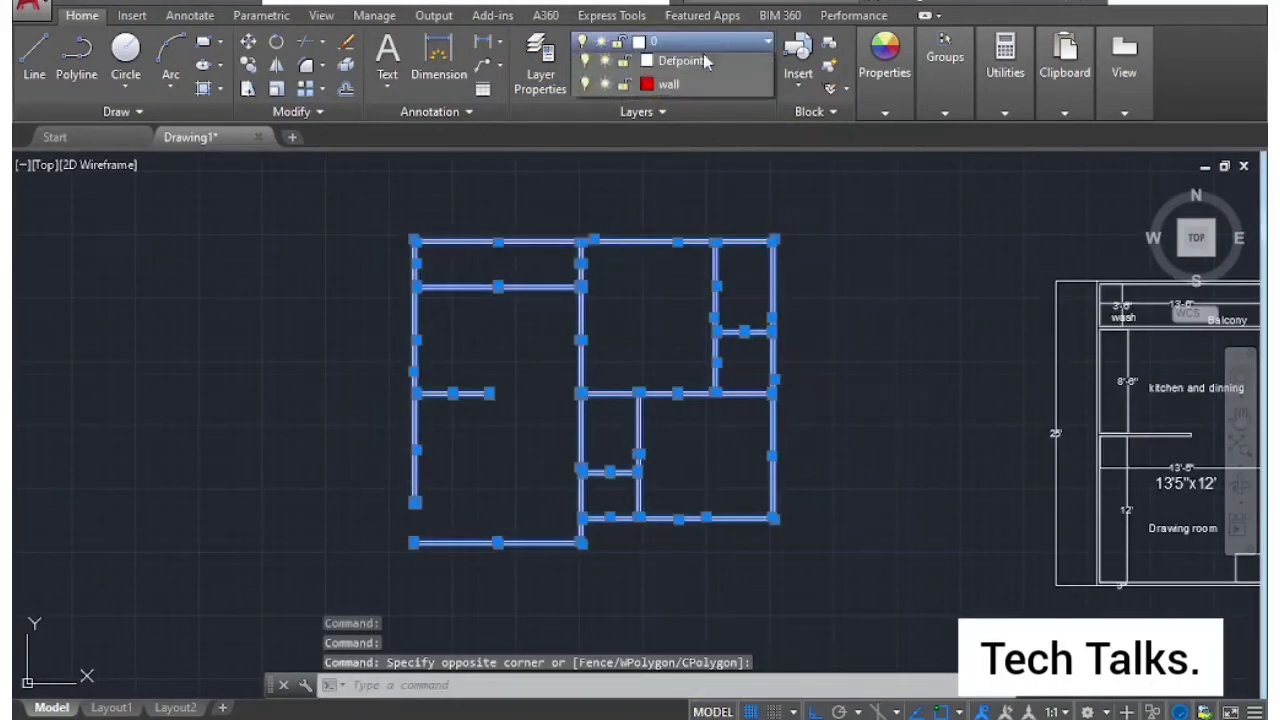
pyautogui.click(684, 112)
pyautogui.press('Escape')
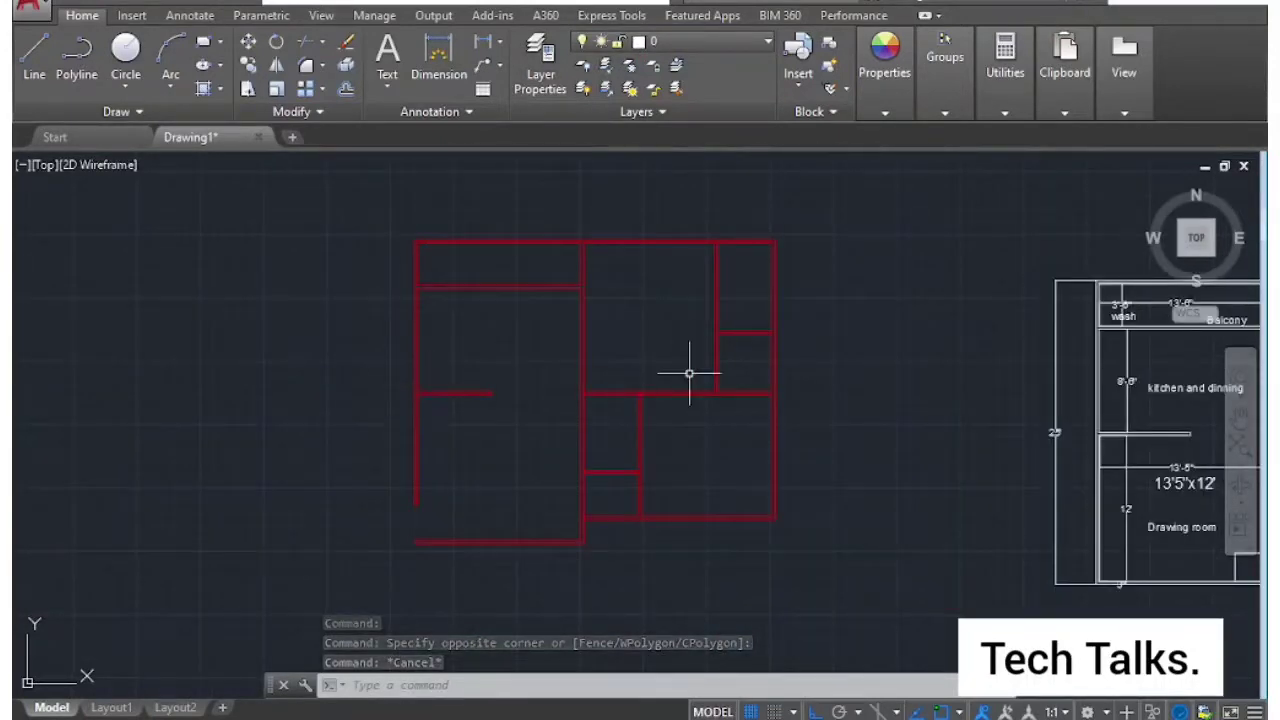
pyautogui.moveTo(768, 384); pyautogui.dragTo(669, 388, button='middle')
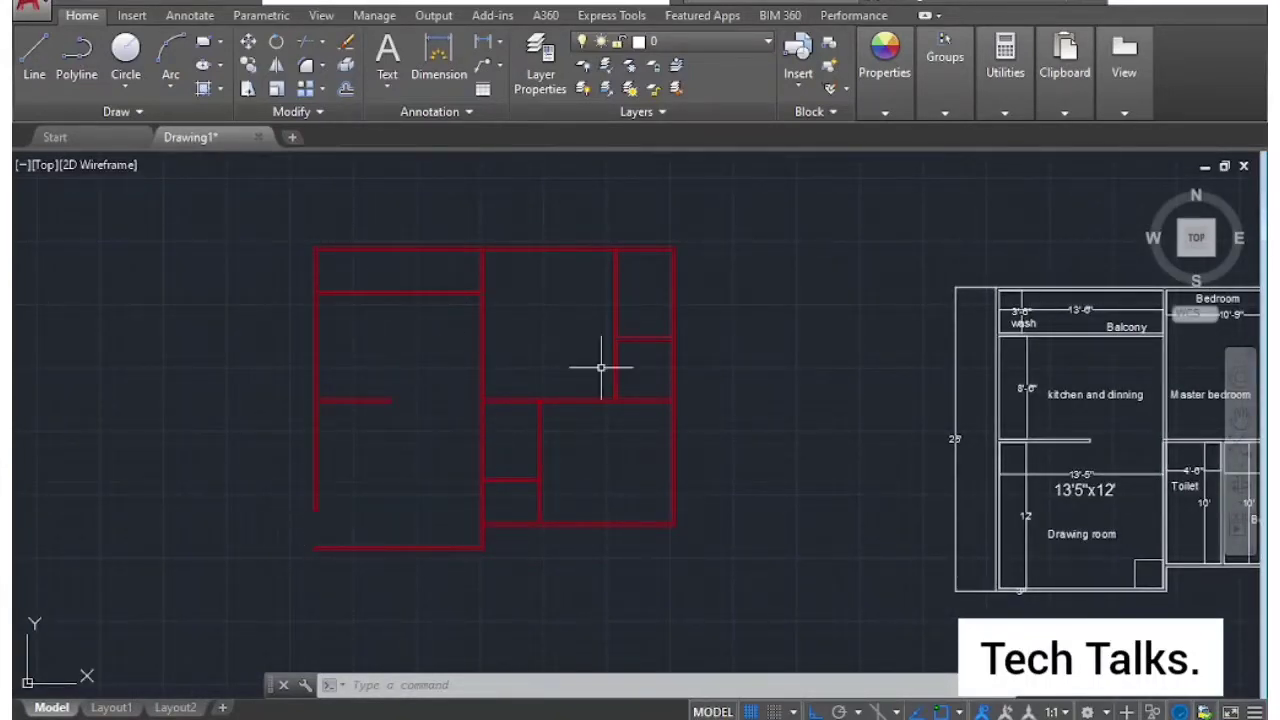
pyautogui.moveTo(1034, 449); pyautogui.dragTo(886, 443, button='middle')
pyautogui.moveTo(194, 277); pyautogui.dragTo(394, 420, button='middle')
pyautogui.scroll(5, 396, 422)
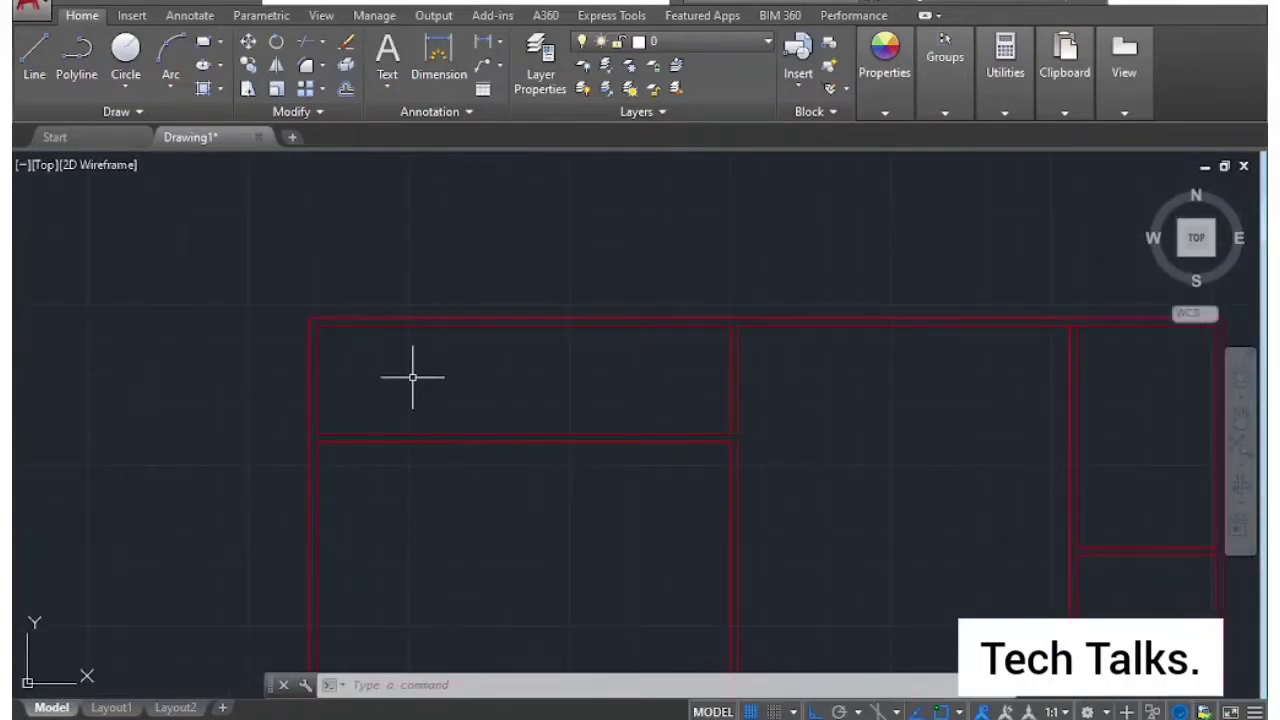
pyautogui.scroll(-4, 515, 424)
pyautogui.moveTo(771, 437); pyautogui.dragTo(571, 434, button='middle')
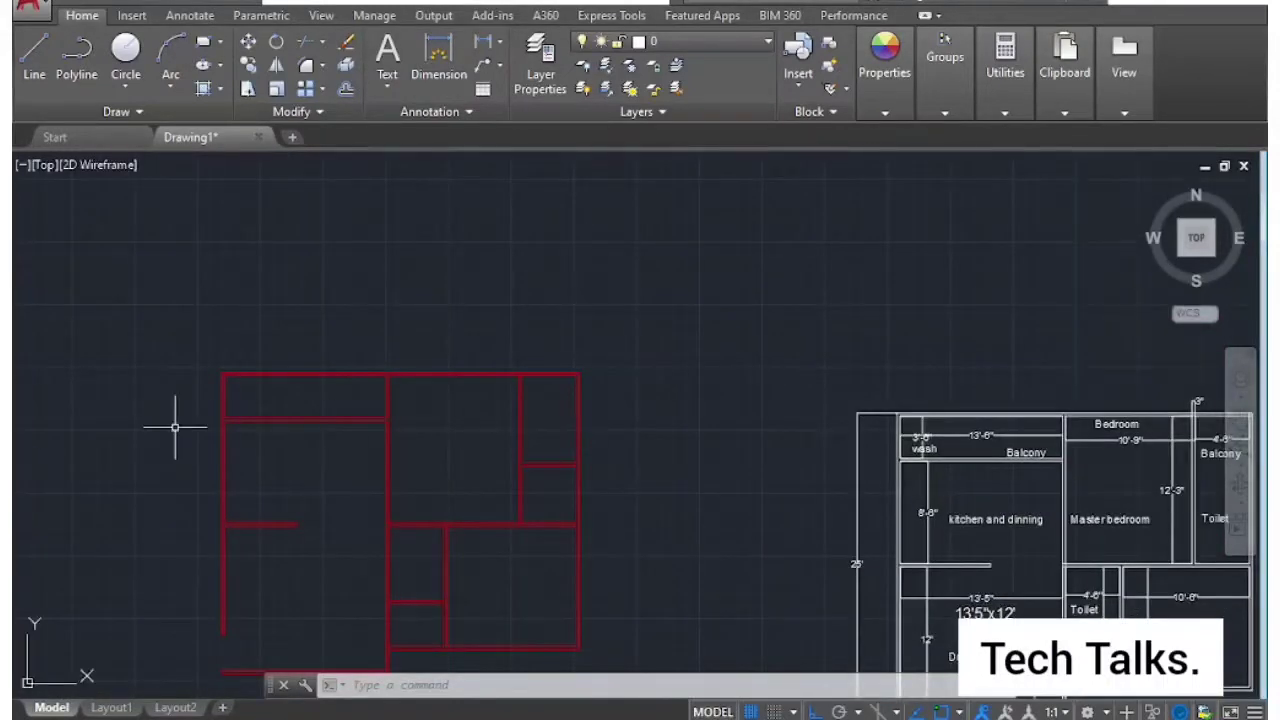
# Offset the left wall 4' into the top-left room.
pyautogui.scroll(2, 177, 426)
pyautogui.press('Return')
pyautogui.write('4')
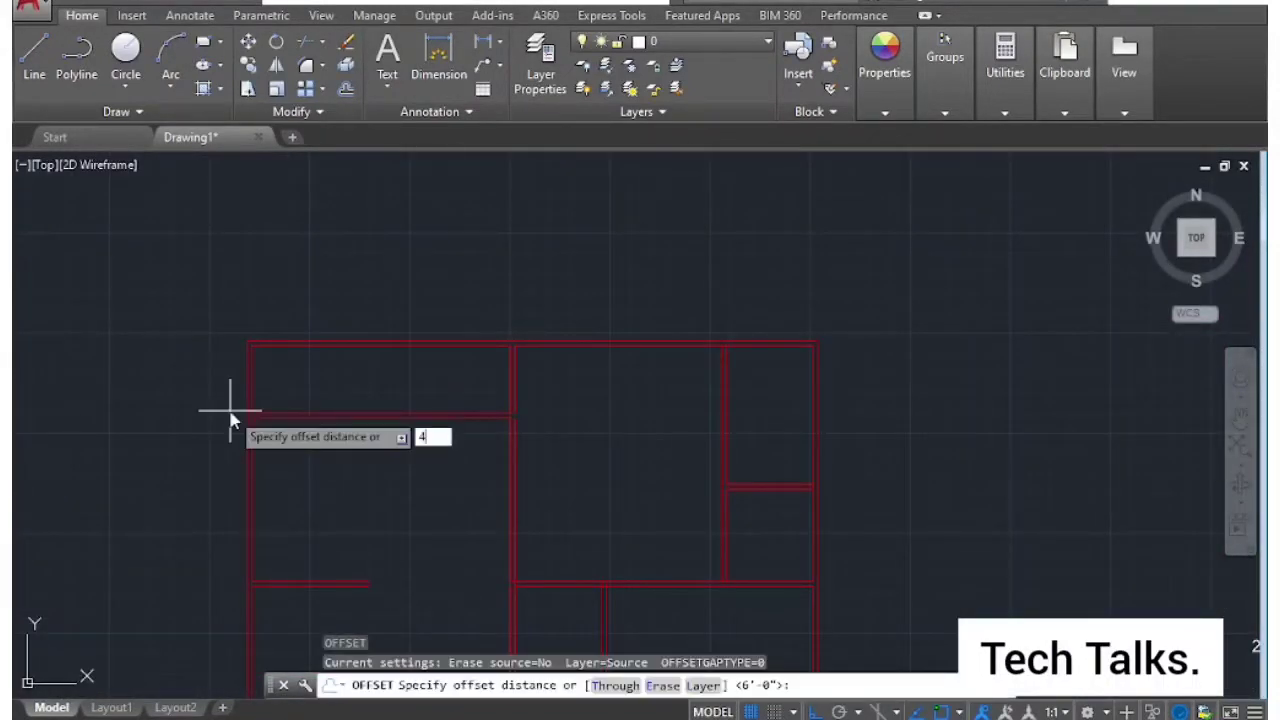
pyautogui.press('Return')
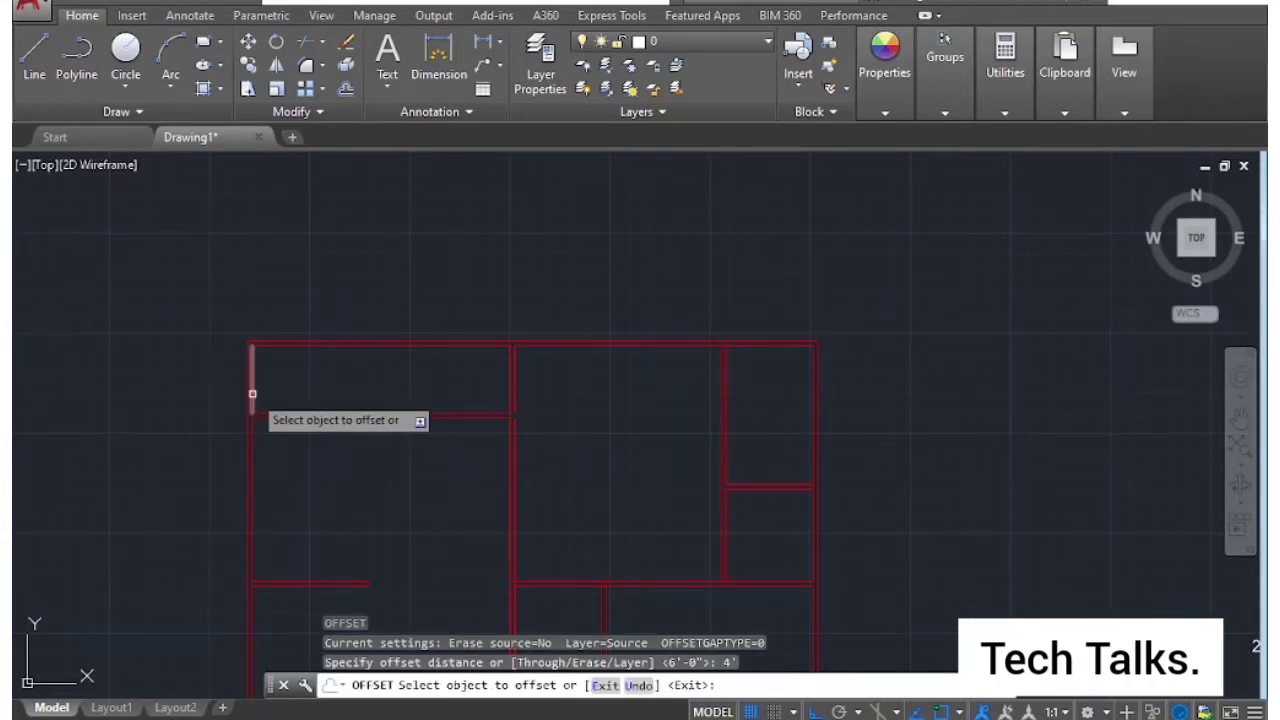
pyautogui.click(251, 395)
pyautogui.click(340, 381)
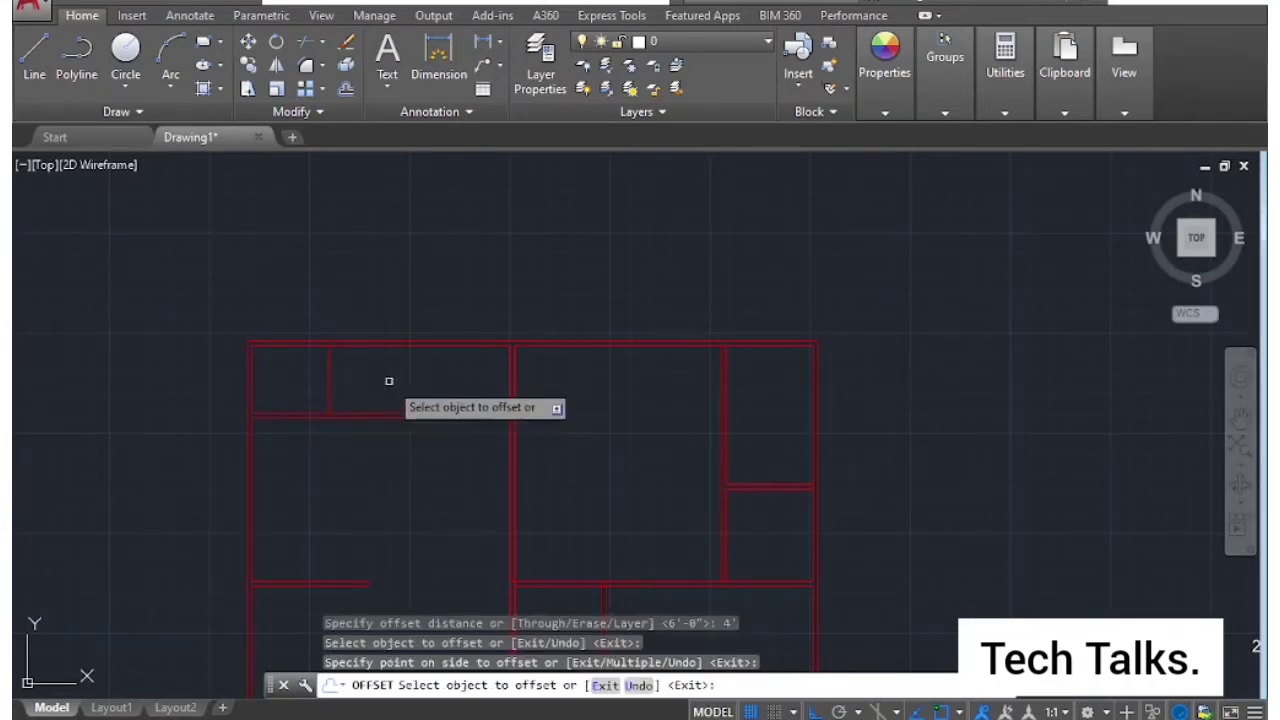
pyautogui.press('Escape')
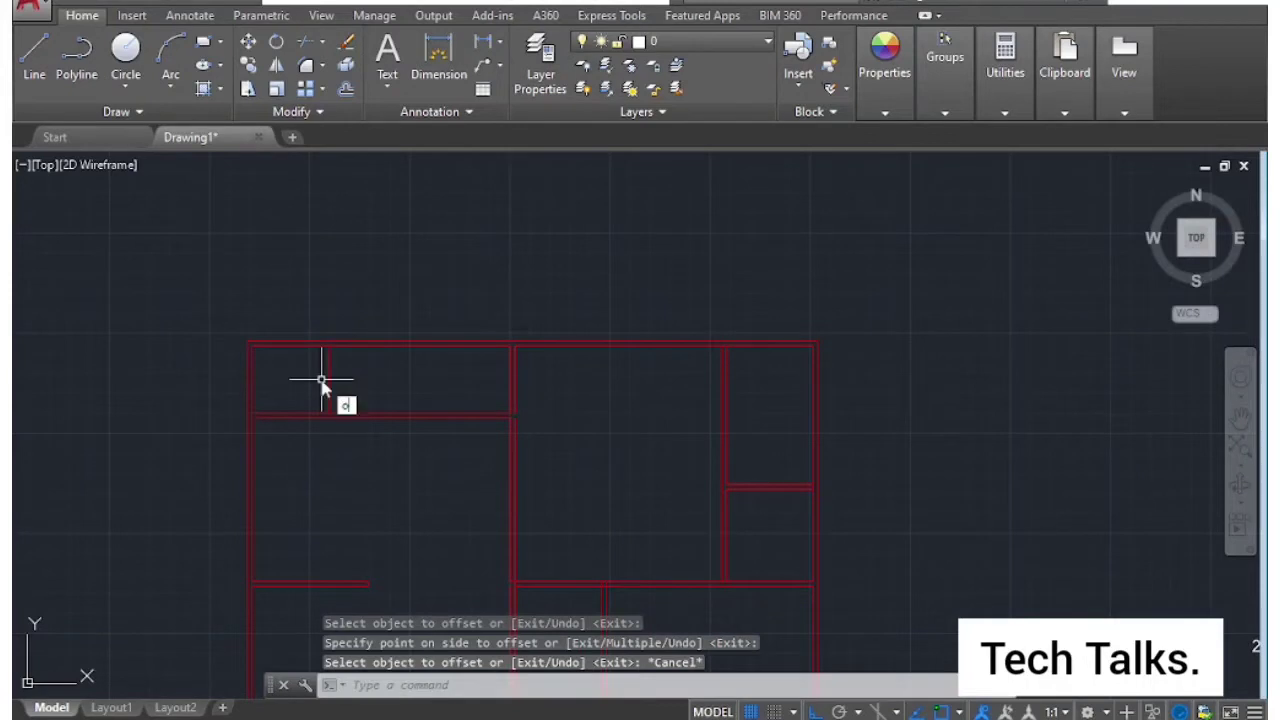
# Offset the new partition line 3" to give the wall its thickness.
pyautogui.press('Return')
pyautogui.press('Return')
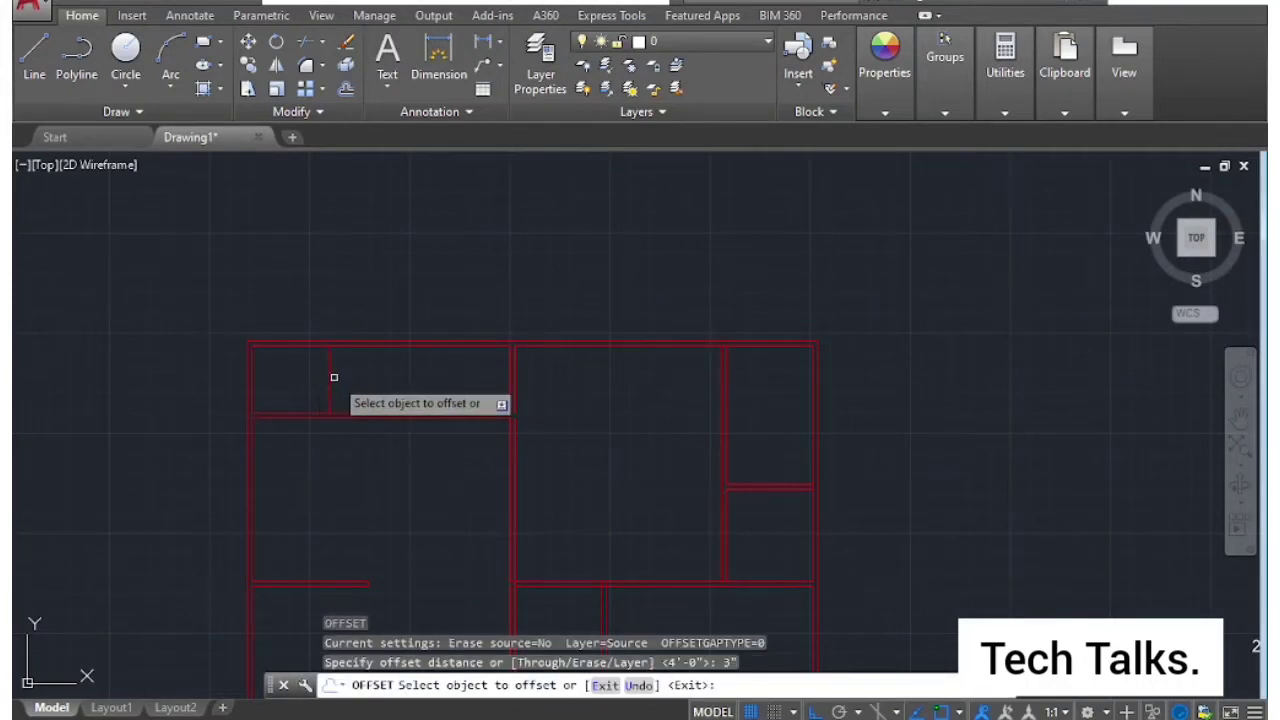
pyautogui.click(330, 370)
pyautogui.click(327, 372)
pyautogui.scroll(2, 329, 384)
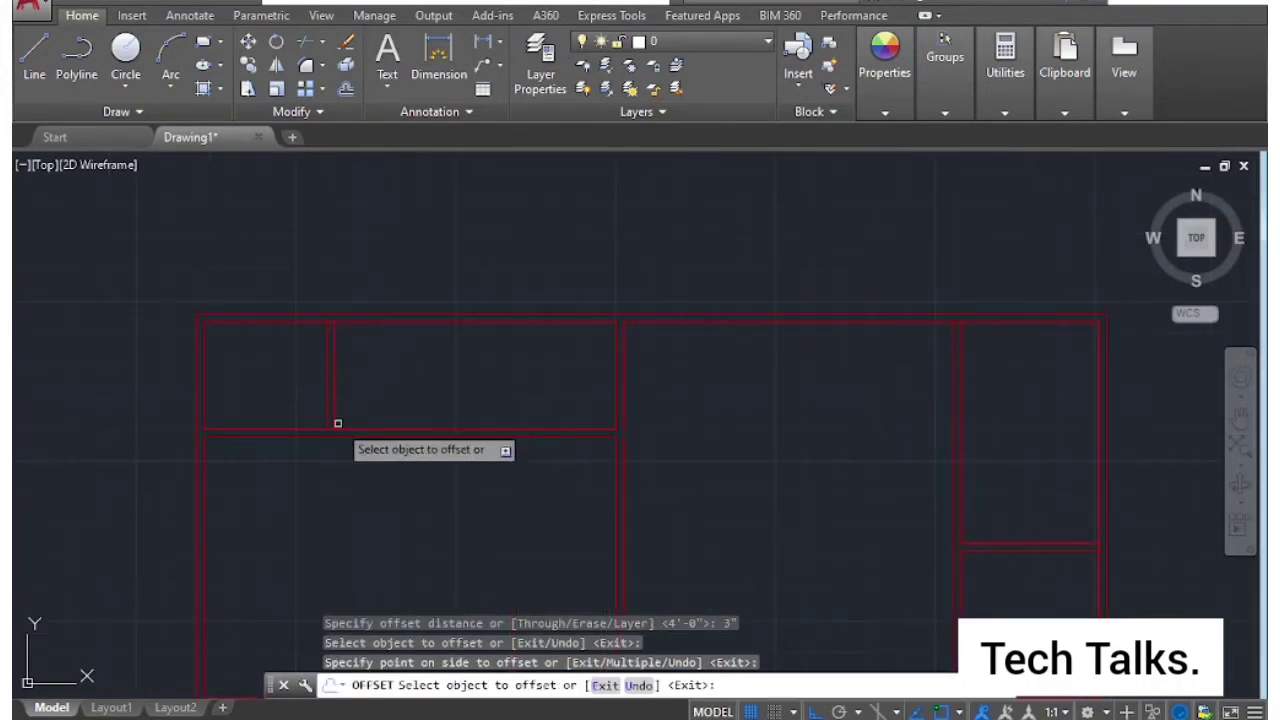
pyautogui.press('Escape')
pyautogui.press('Escape')
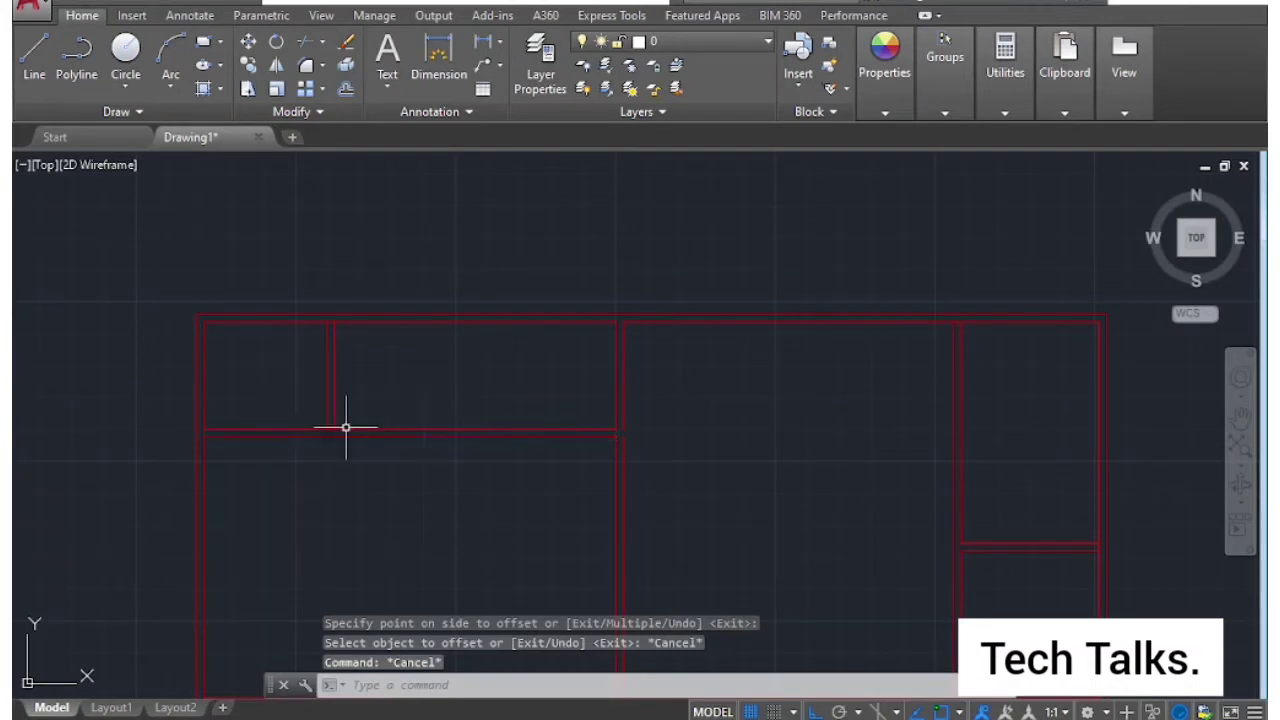
pyautogui.moveTo(272, 430); pyautogui.dragTo(369, 464, button='middle')
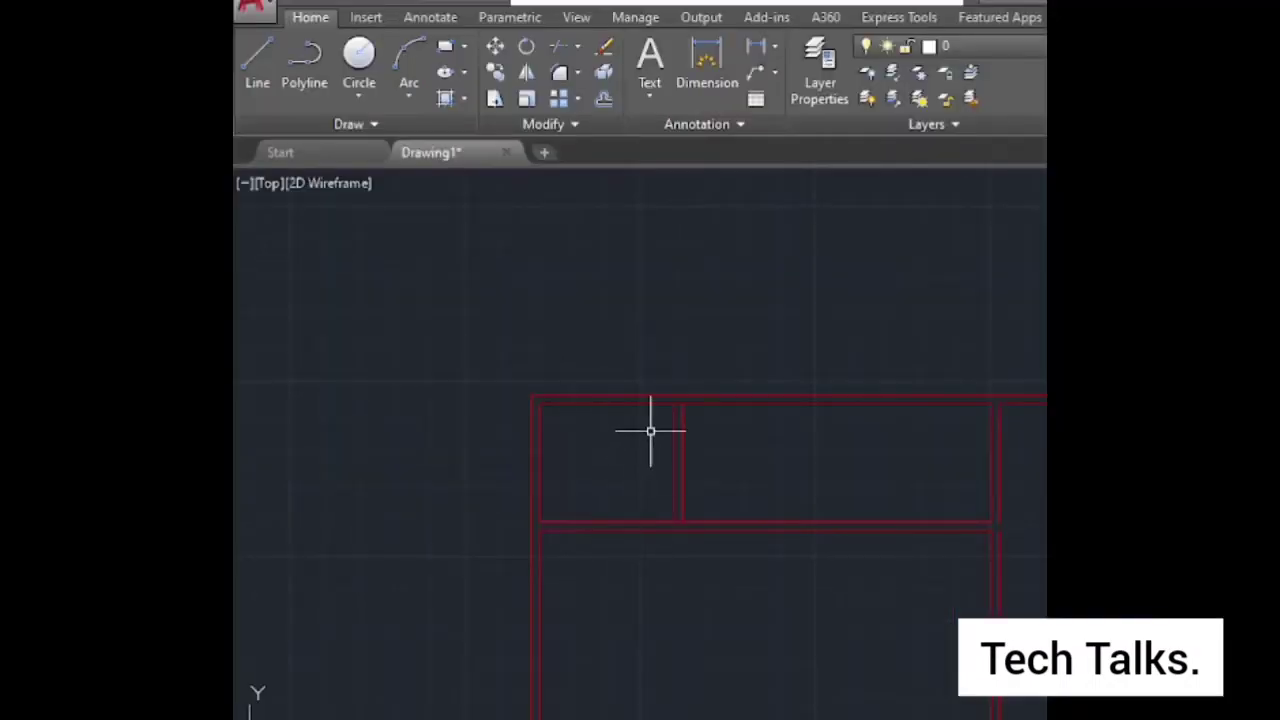
pyautogui.scroll(-2, 695, 465)
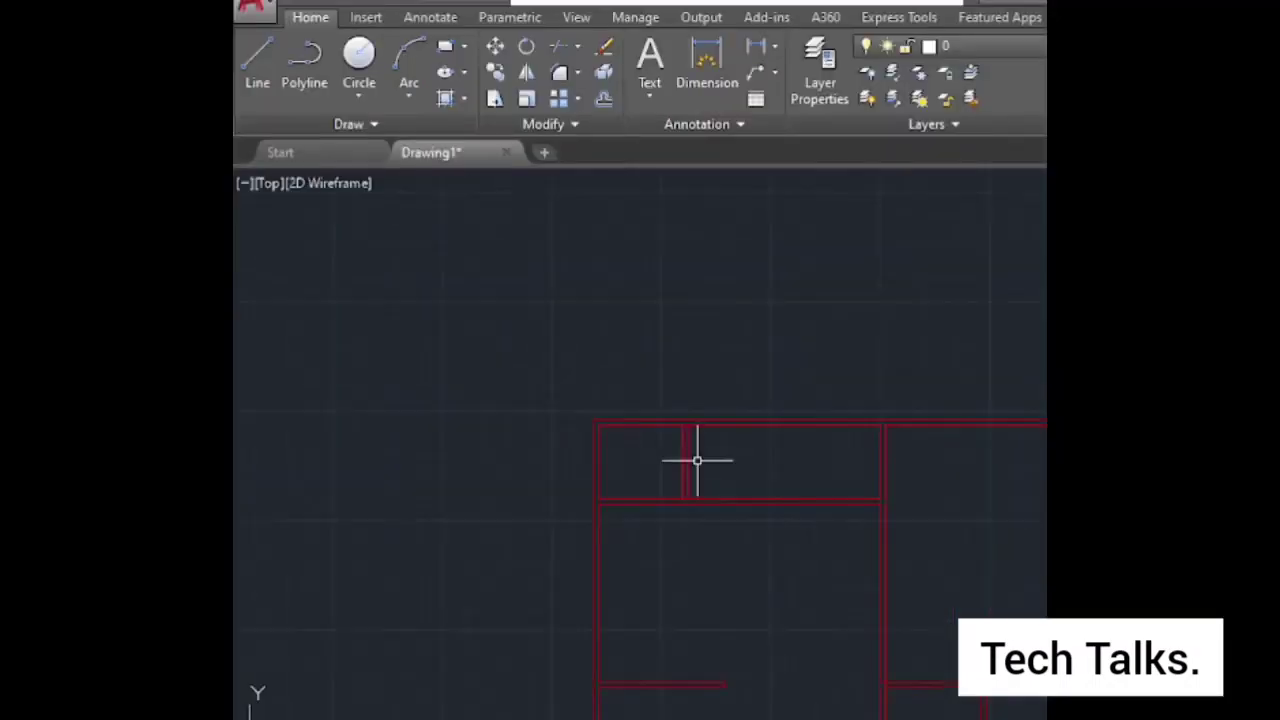
pyautogui.scroll(-2, 698, 477)
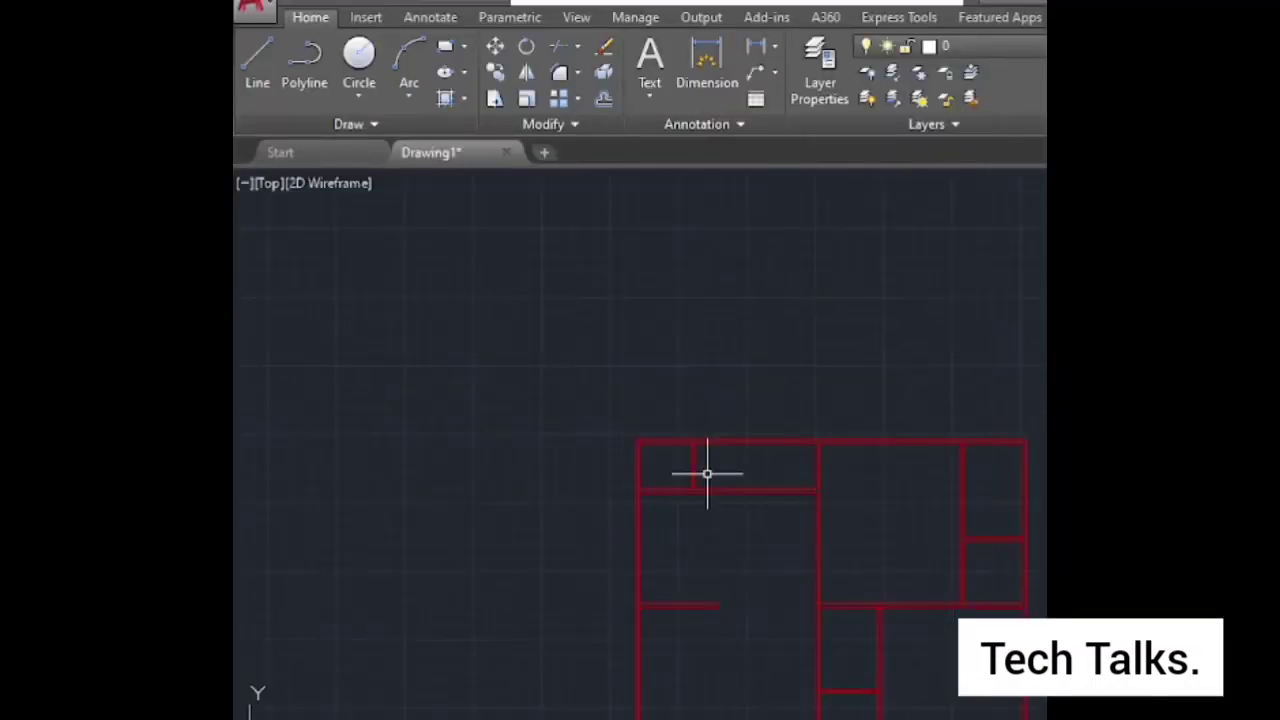
pyautogui.scroll(-4, 707, 474)
pyautogui.scroll(4, 871, 509)
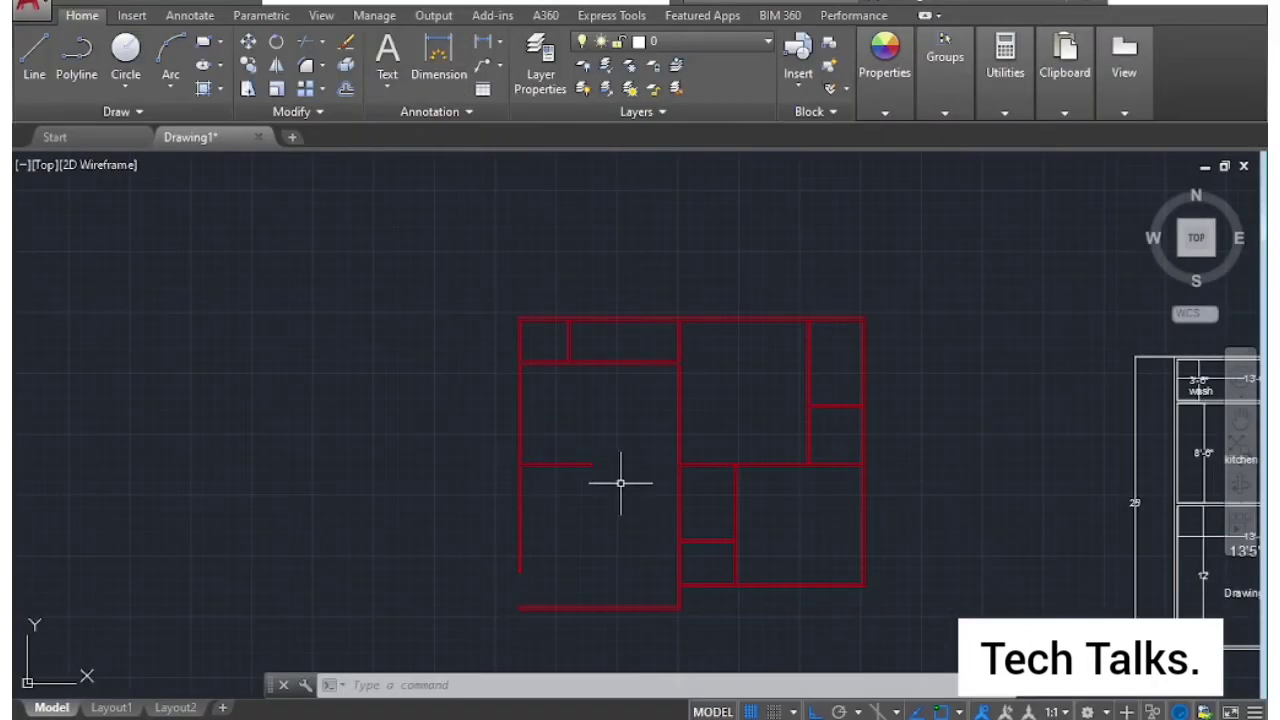
pyautogui.moveTo(620, 483); pyautogui.dragTo(655, 466, button='middle')
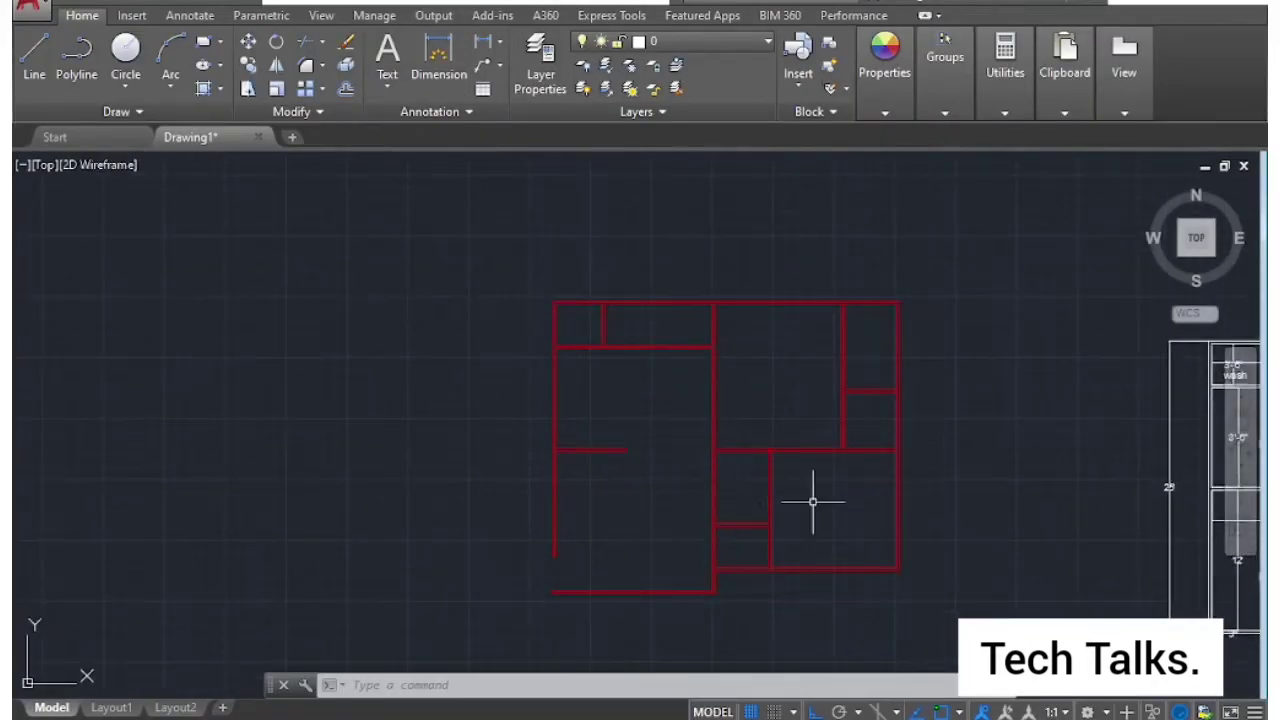
pyautogui.scroll(-2, 825, 490)
pyautogui.scroll(4, 886, 500)
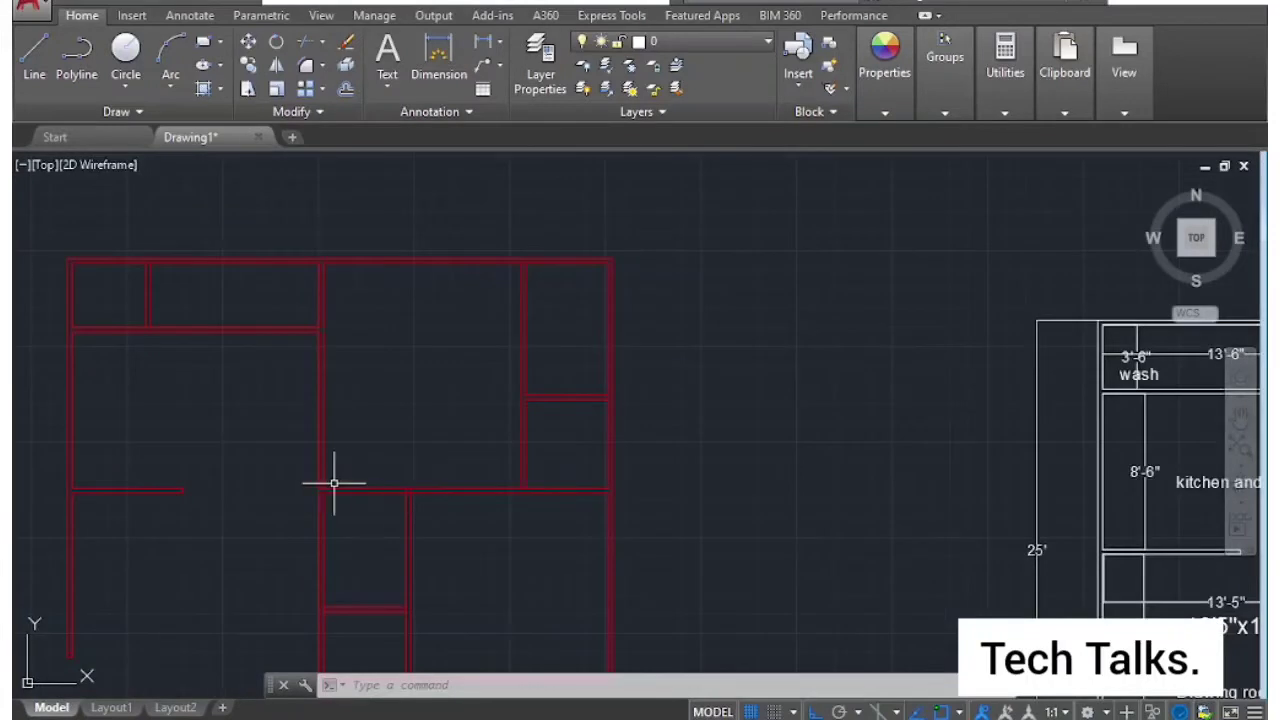
pyautogui.scroll(1, 337, 486)
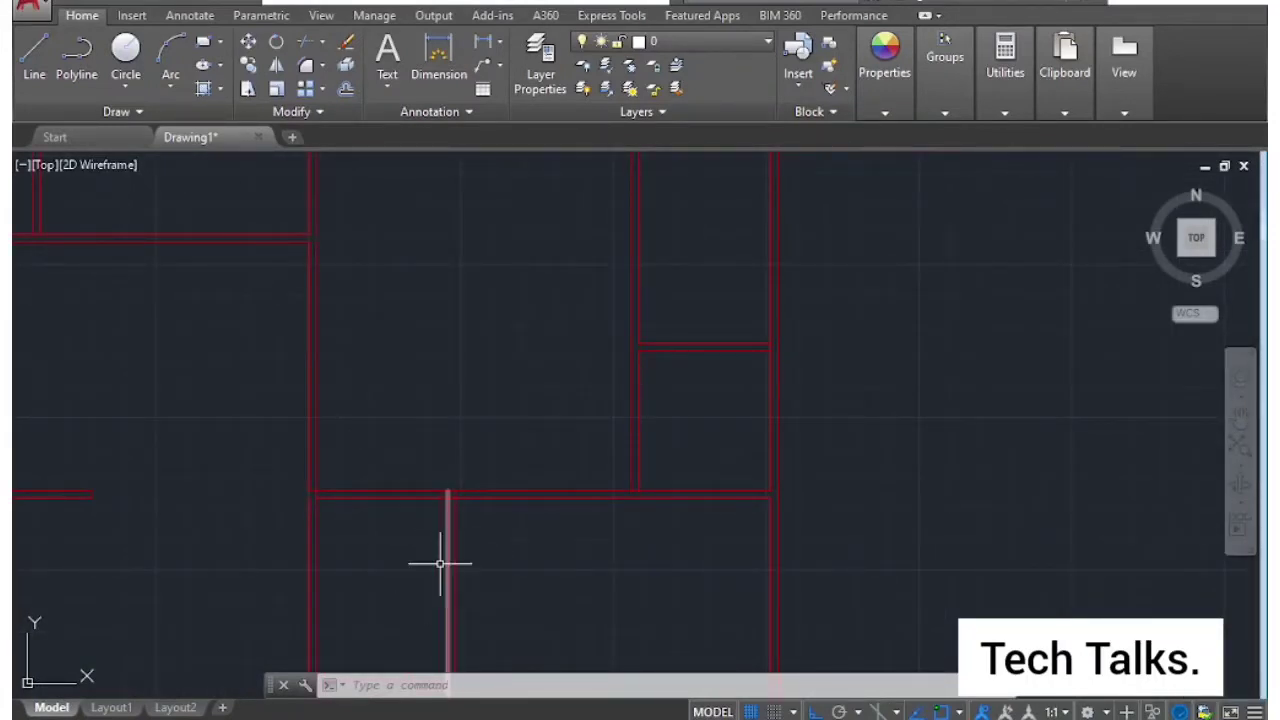
# Offset the horizontal wall line 3' down into the lower middle room.
pyautogui.scroll(-2, 517, 568)
pyautogui.moveTo(409, 569); pyautogui.dragTo(400, 509, button='middle')
pyautogui.scroll(2, 400, 509)
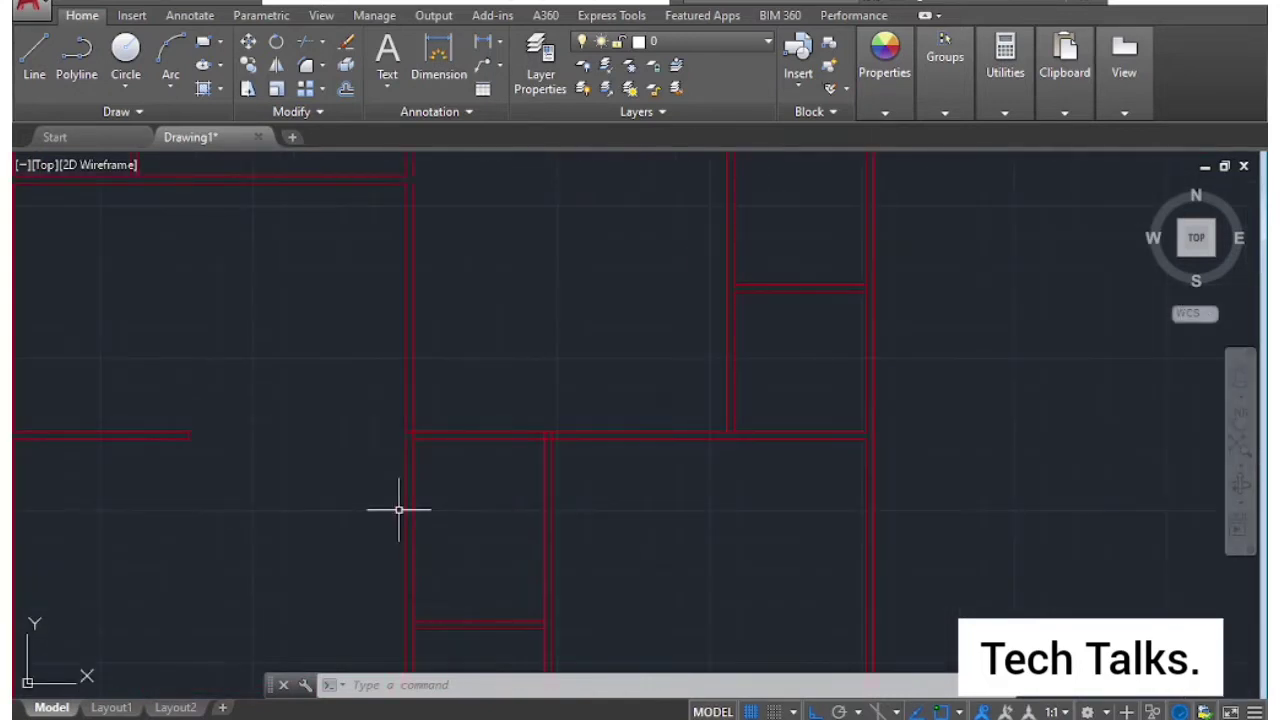
pyautogui.write('o')
pyautogui.press('Return')
pyautogui.write('3')
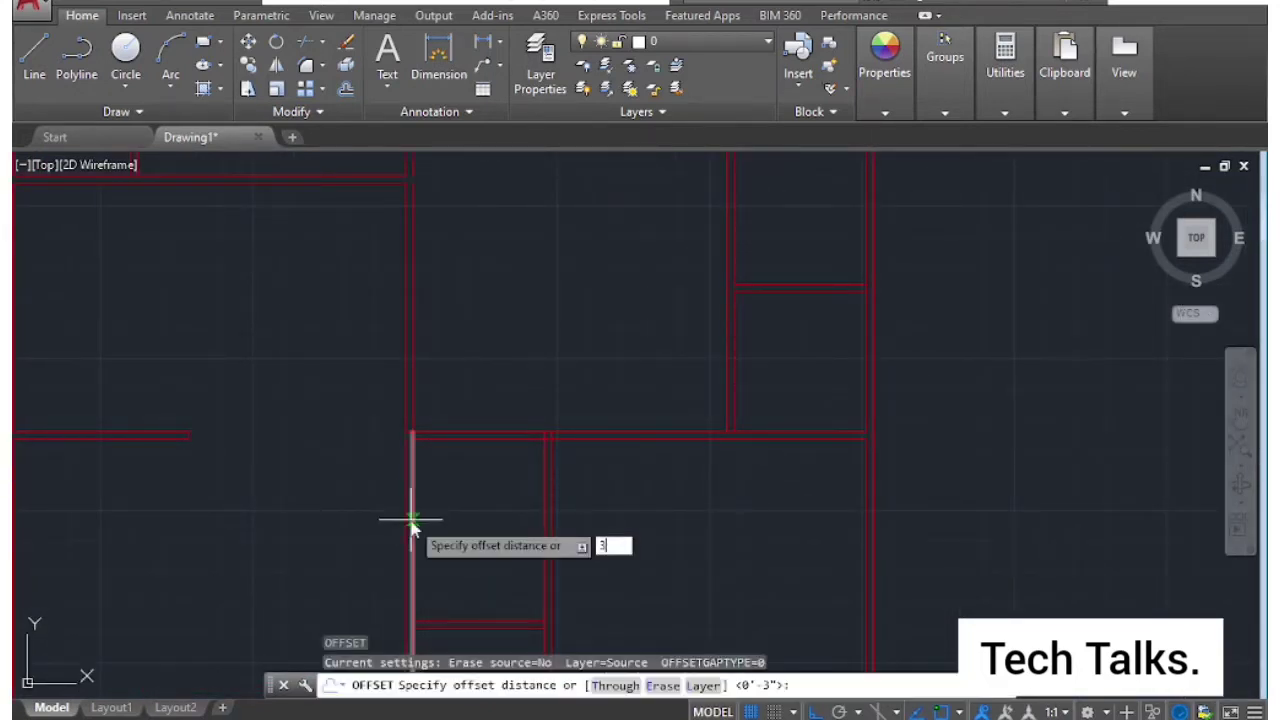
pyautogui.press('Return')
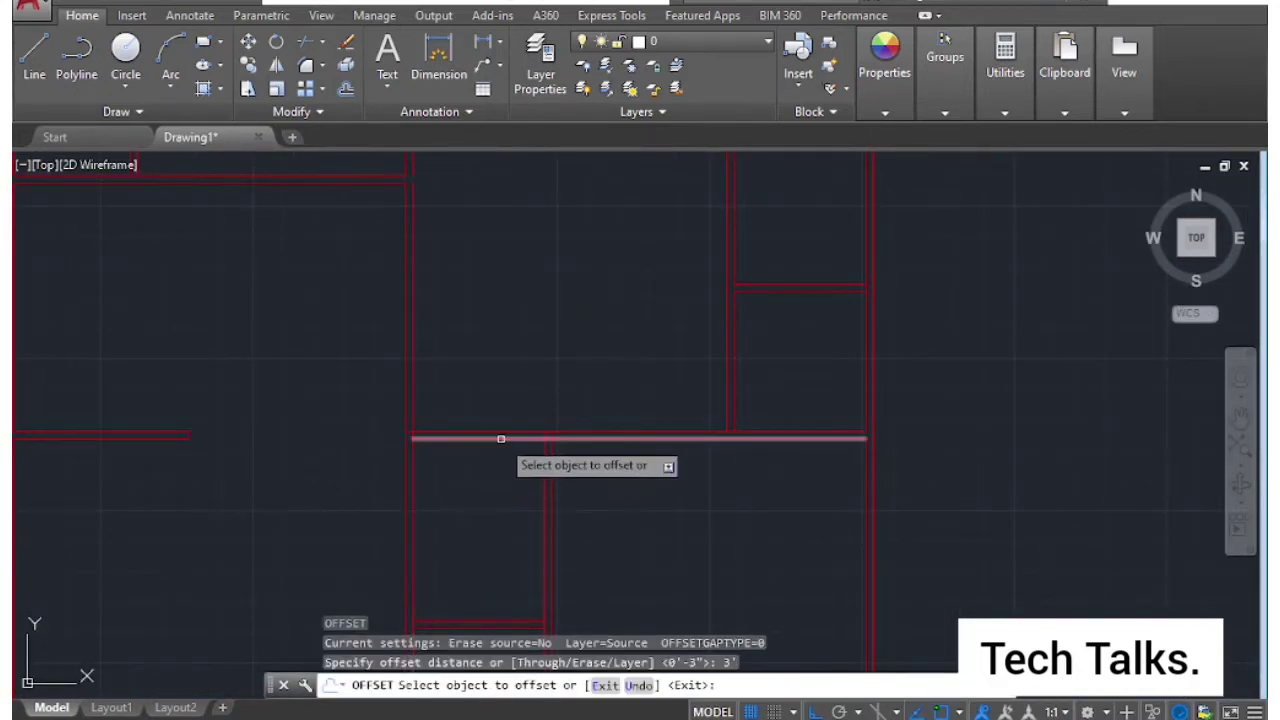
pyautogui.click(503, 437)
pyautogui.click(503, 528)
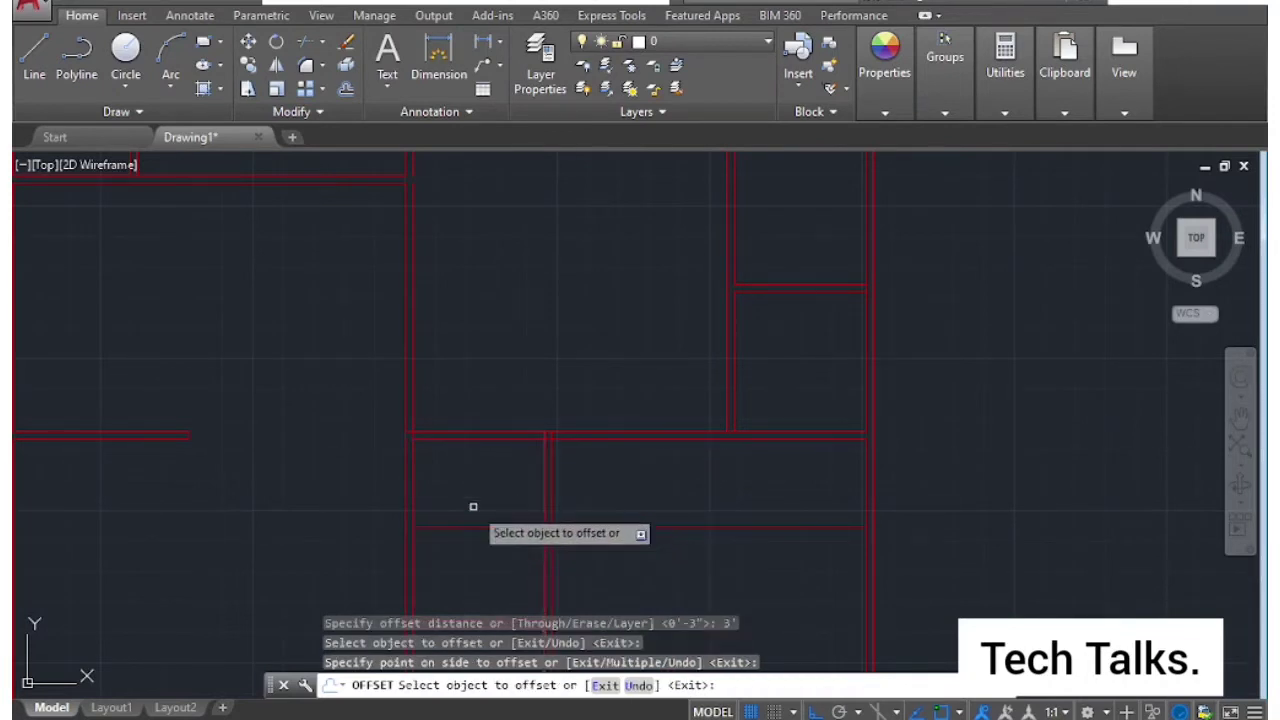
pyautogui.press('Escape')
pyautogui.write('c')
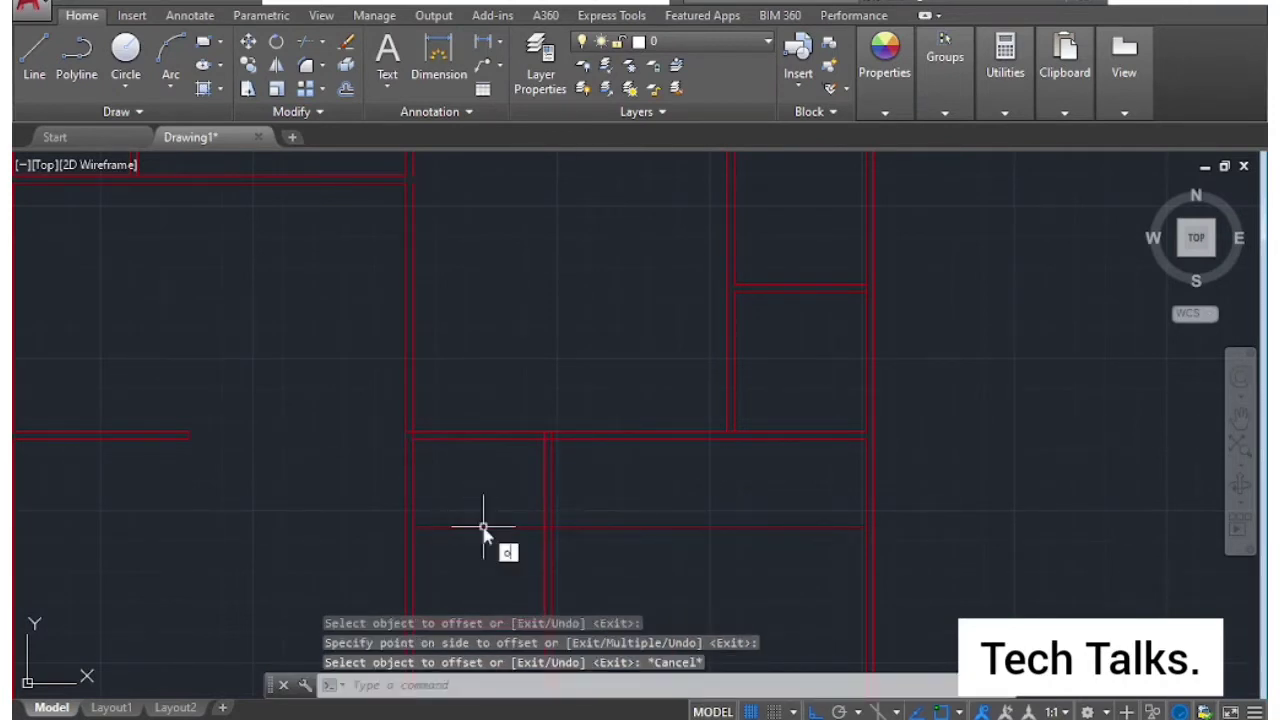
# Offset the new line 3" further down to form the double-line wall.
pyautogui.press('Return')
pyautogui.press('Return')
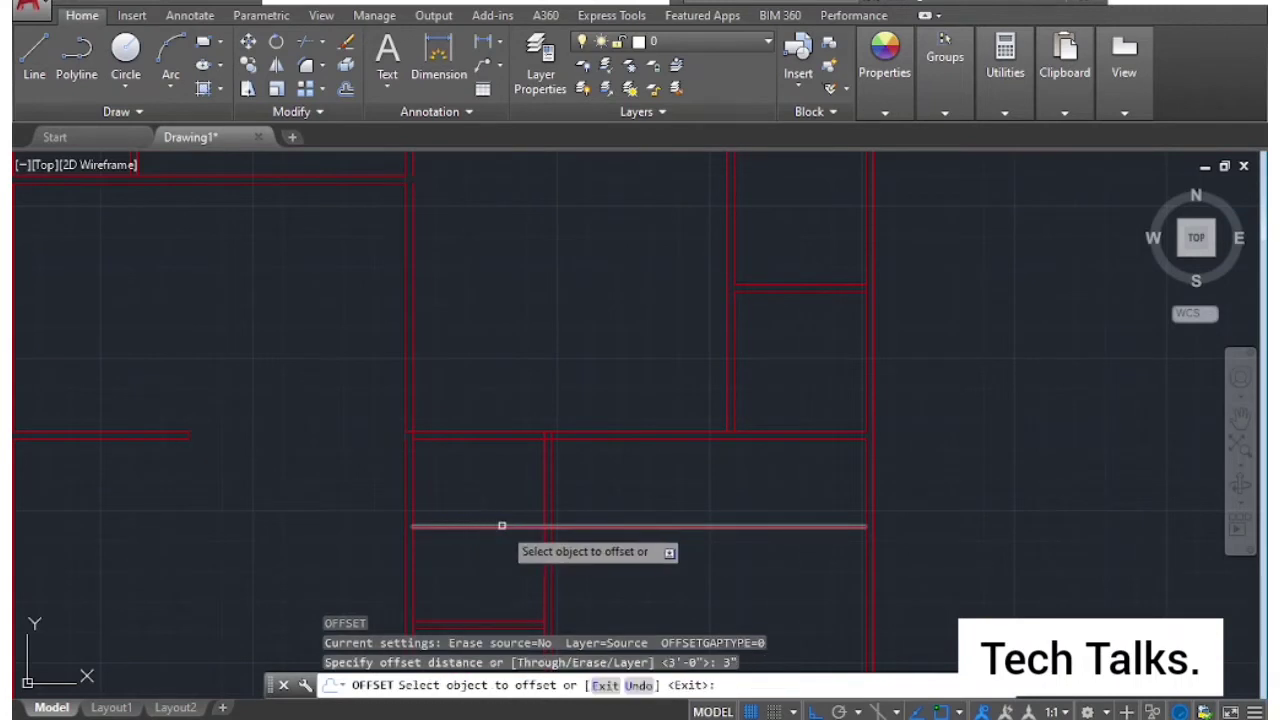
pyautogui.click(483, 526)
pyautogui.click(503, 548)
pyautogui.press('Escape')
# Trim the lines crossing the new wall at its junctions.
pyautogui.press('Return')
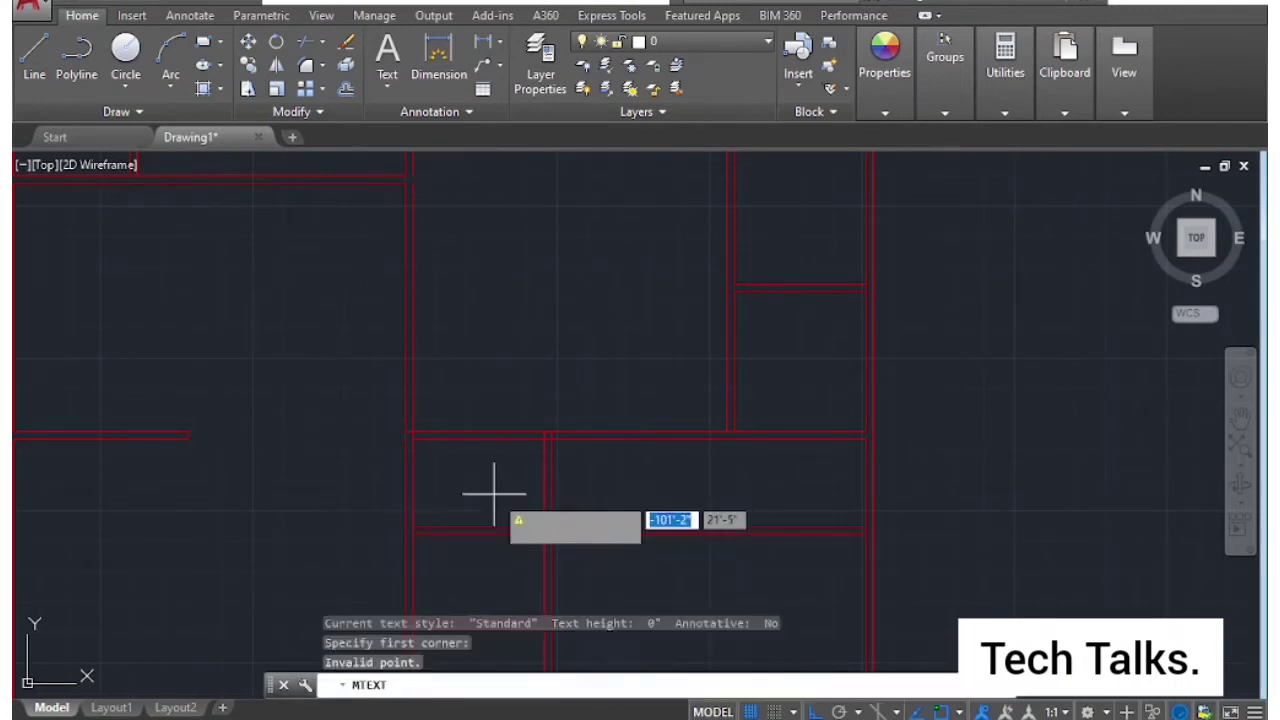
pyautogui.click(430, 481)
pyautogui.click(447, 484)
pyautogui.write('tr')
pyautogui.press('Return')
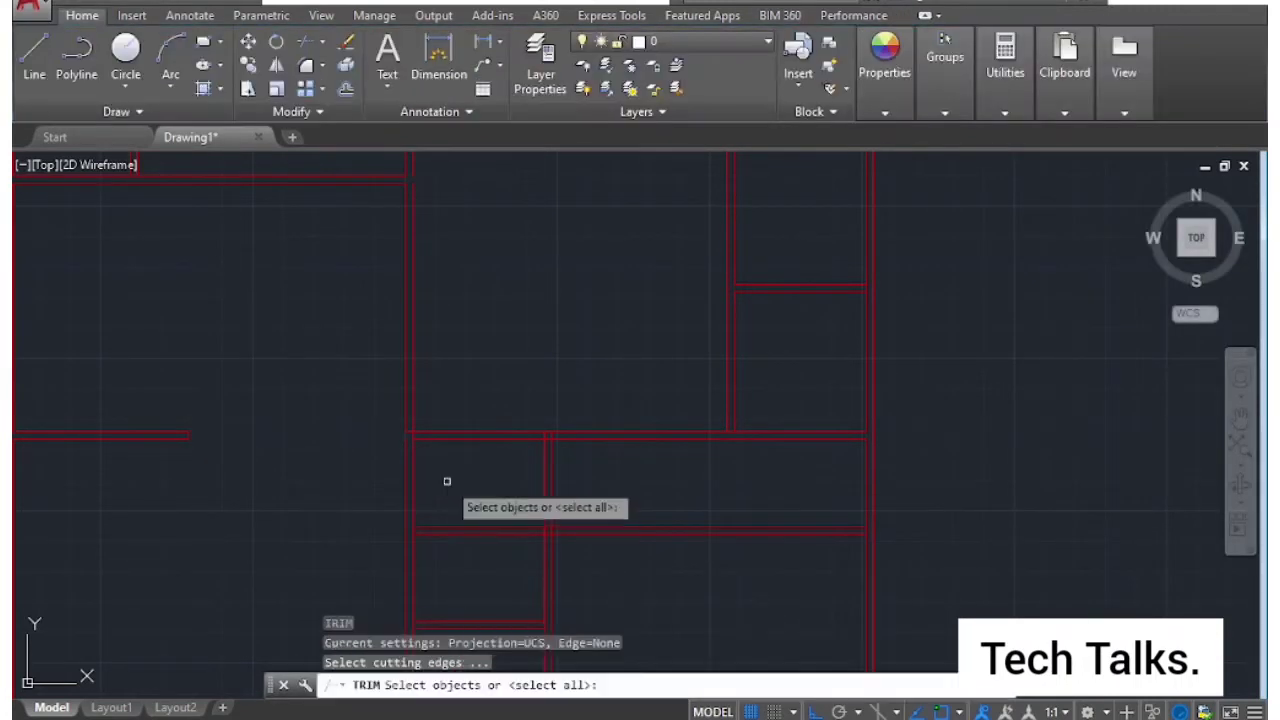
pyautogui.click(443, 486)
pyautogui.click(455, 480)
pyautogui.press('Return')
pyautogui.click(435, 470)
pyautogui.click(357, 491)
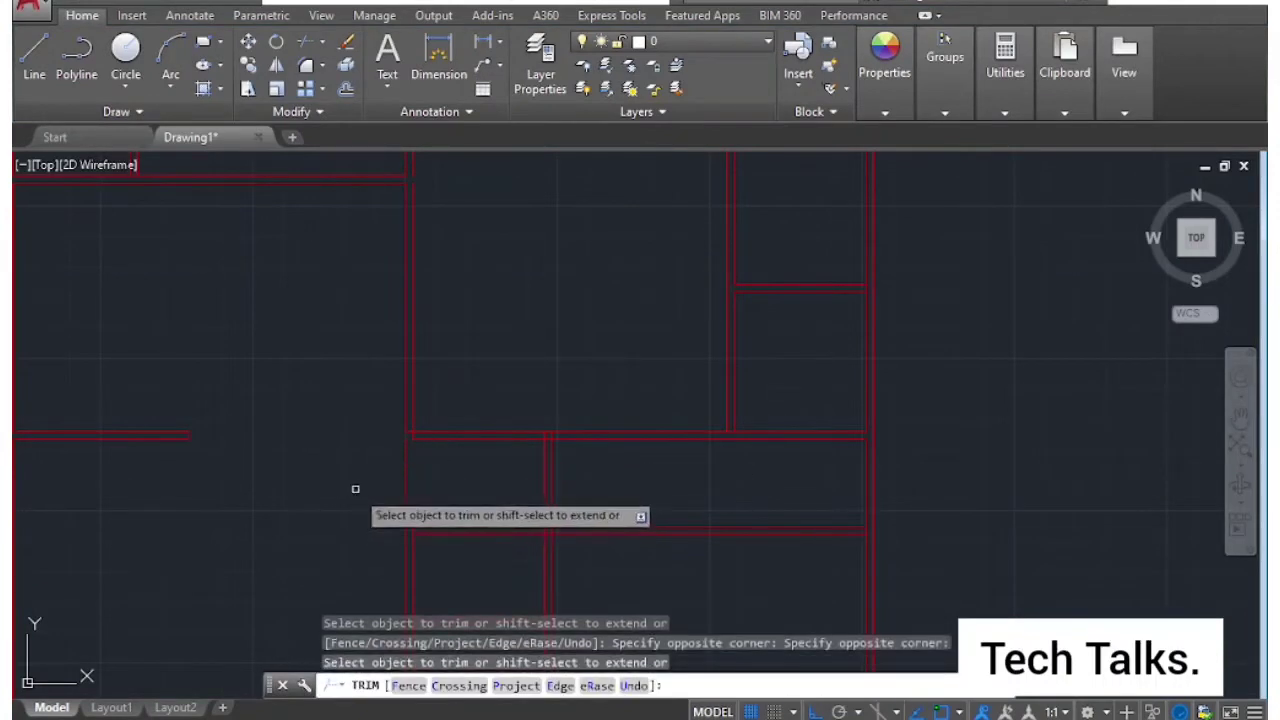
pyautogui.press('Escape')
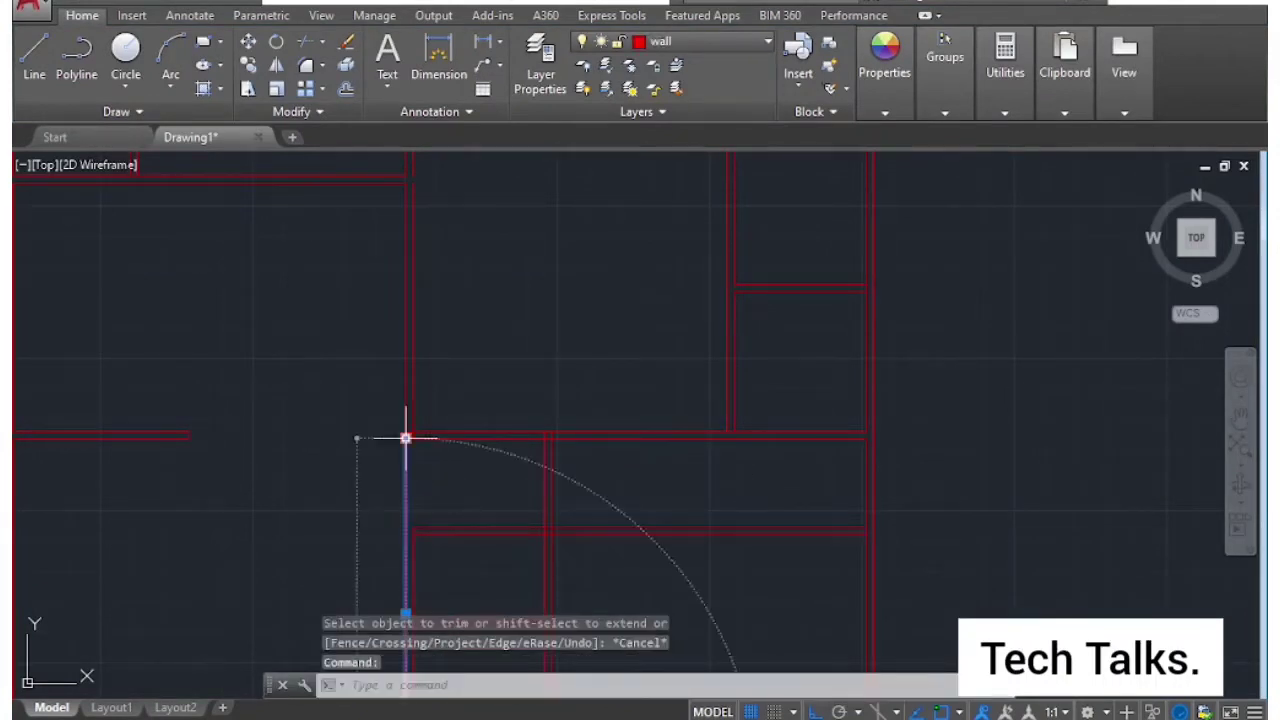
# Trim the excess line ends and overlapping wall ends at the left junction.
pyautogui.click(405, 437)
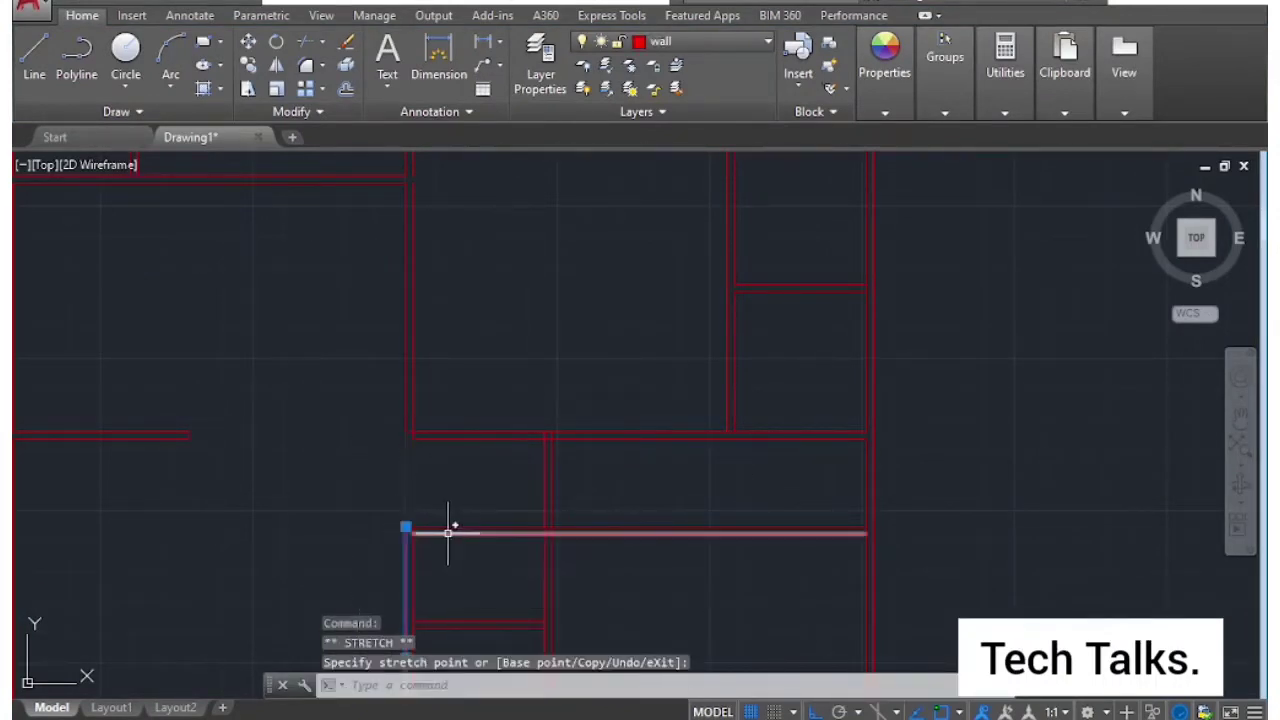
pyautogui.press('Escape')
pyautogui.scroll(3, 418, 530)
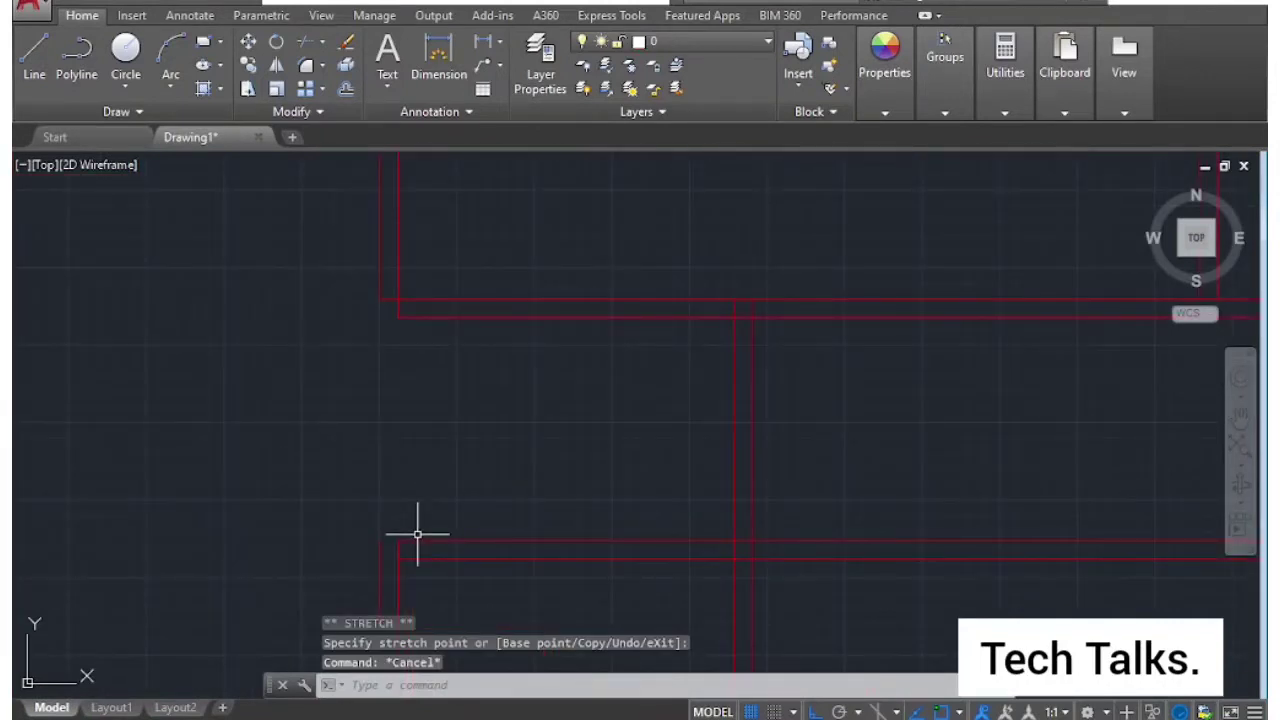
pyautogui.click(440, 540)
pyautogui.click(400, 540)
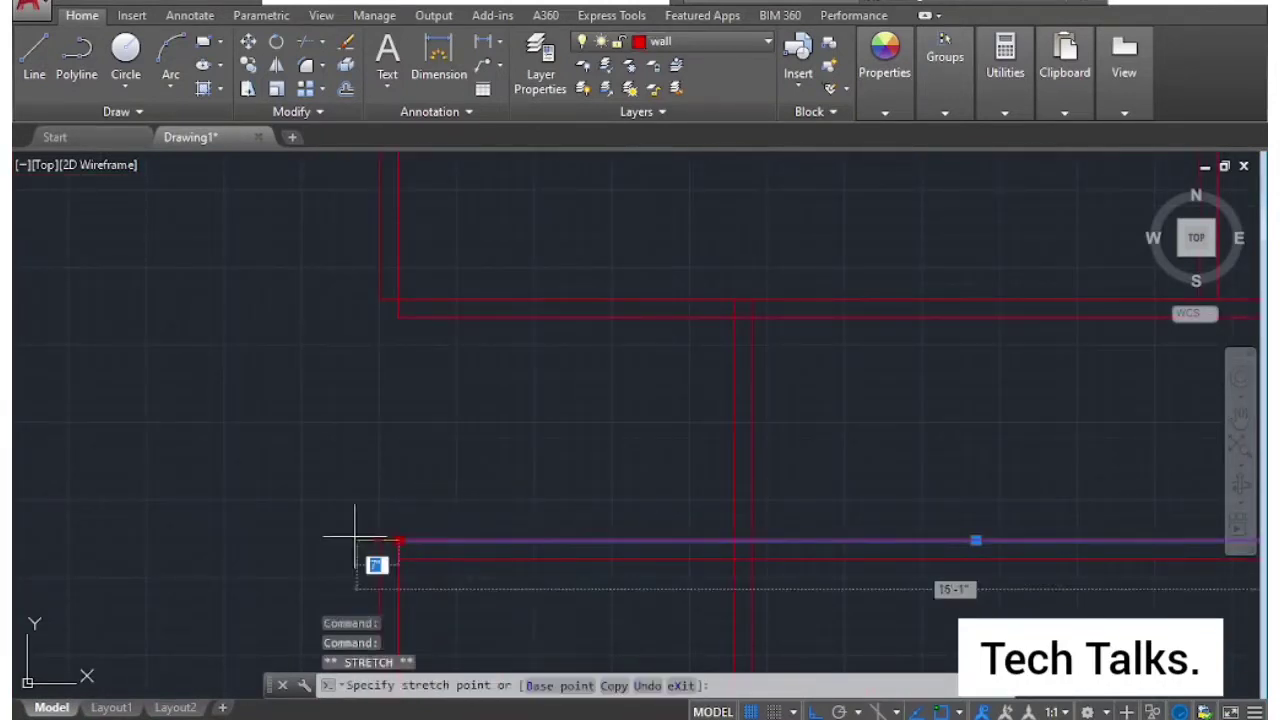
pyautogui.press('Escape')
pyautogui.press('Return')
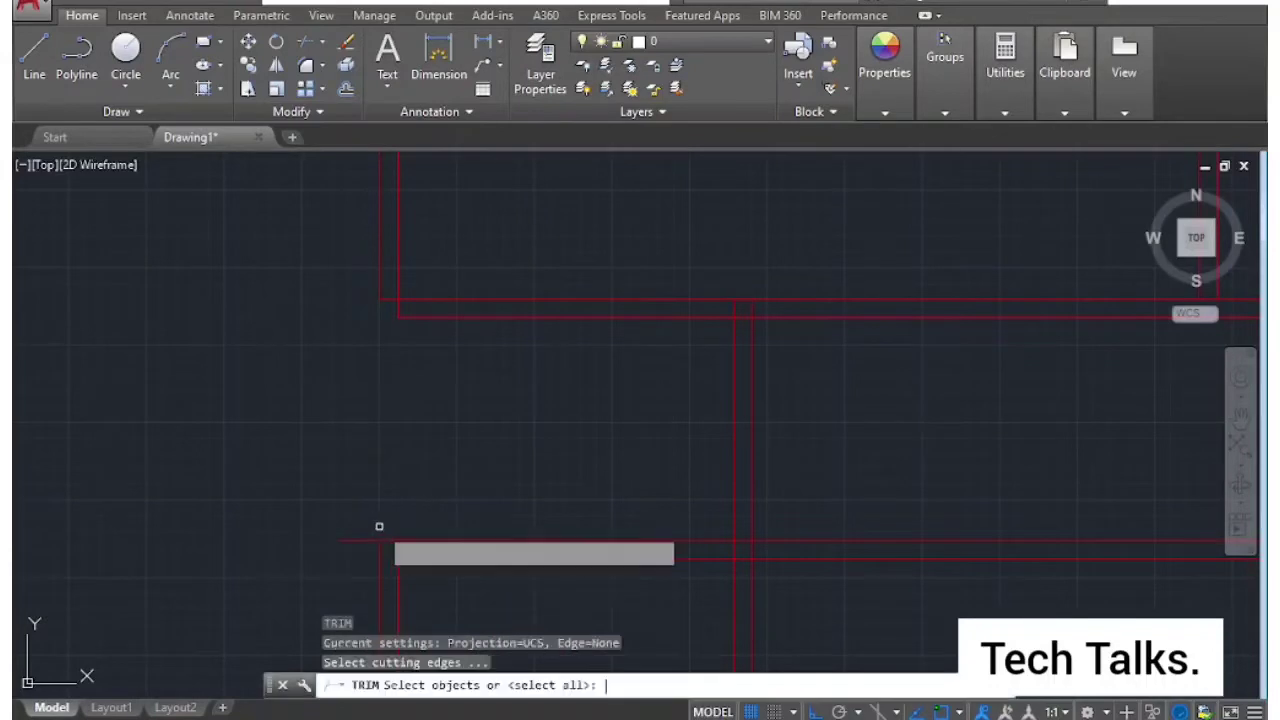
pyautogui.press('Return')
pyautogui.click(380, 526)
pyautogui.click(314, 549)
pyautogui.scroll(-4, 624, 538)
pyautogui.press('Escape')
pyautogui.scroll(2, 622, 525)
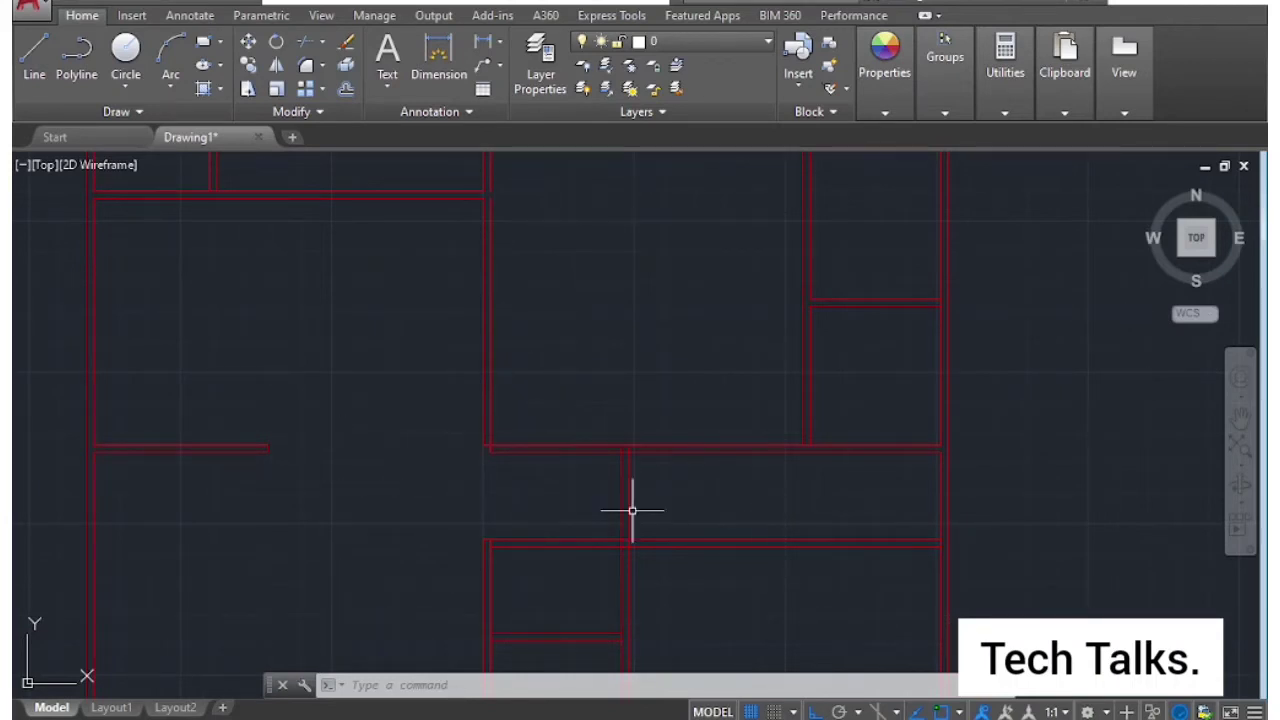
# Bring both plans into view and trim the lines at the central wall junction.
pyautogui.scroll(-2, 552, 605)
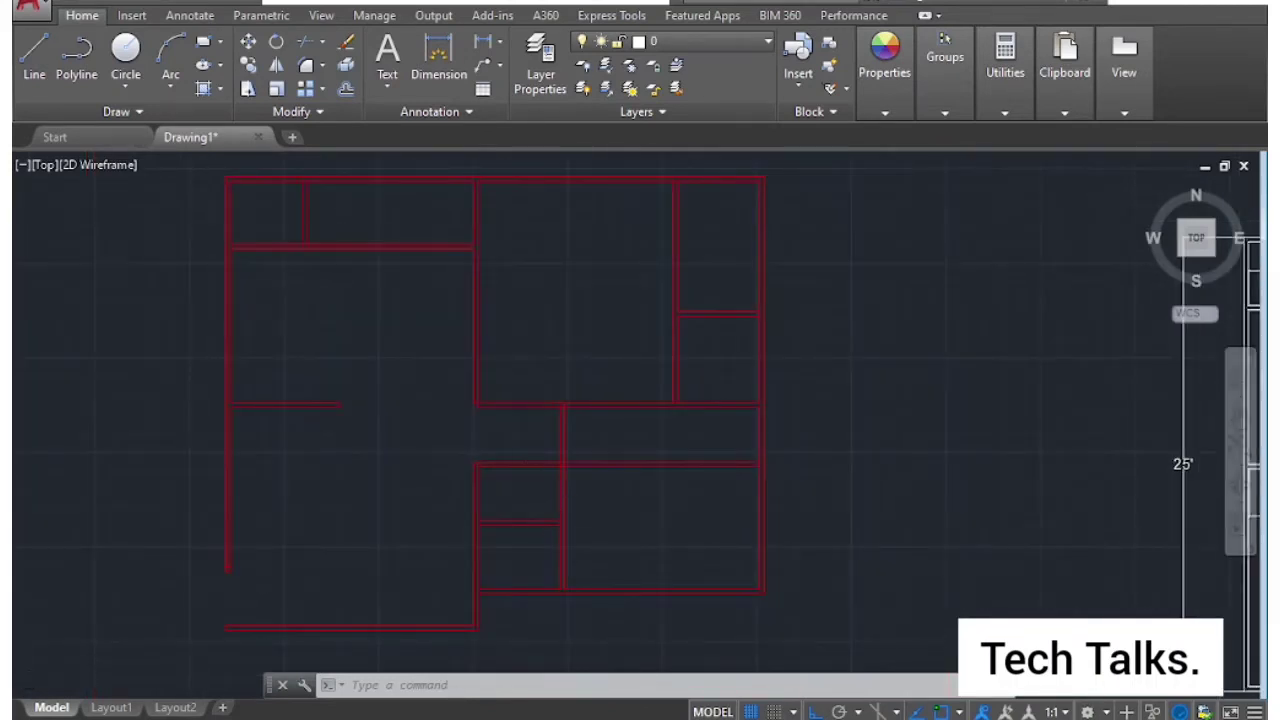
pyautogui.scroll(-2, 548, 480)
pyautogui.moveTo(700, 523); pyautogui.dragTo(560, 521, button='middle')
pyautogui.moveTo(390, 487); pyautogui.dragTo(479, 511, button='middle')
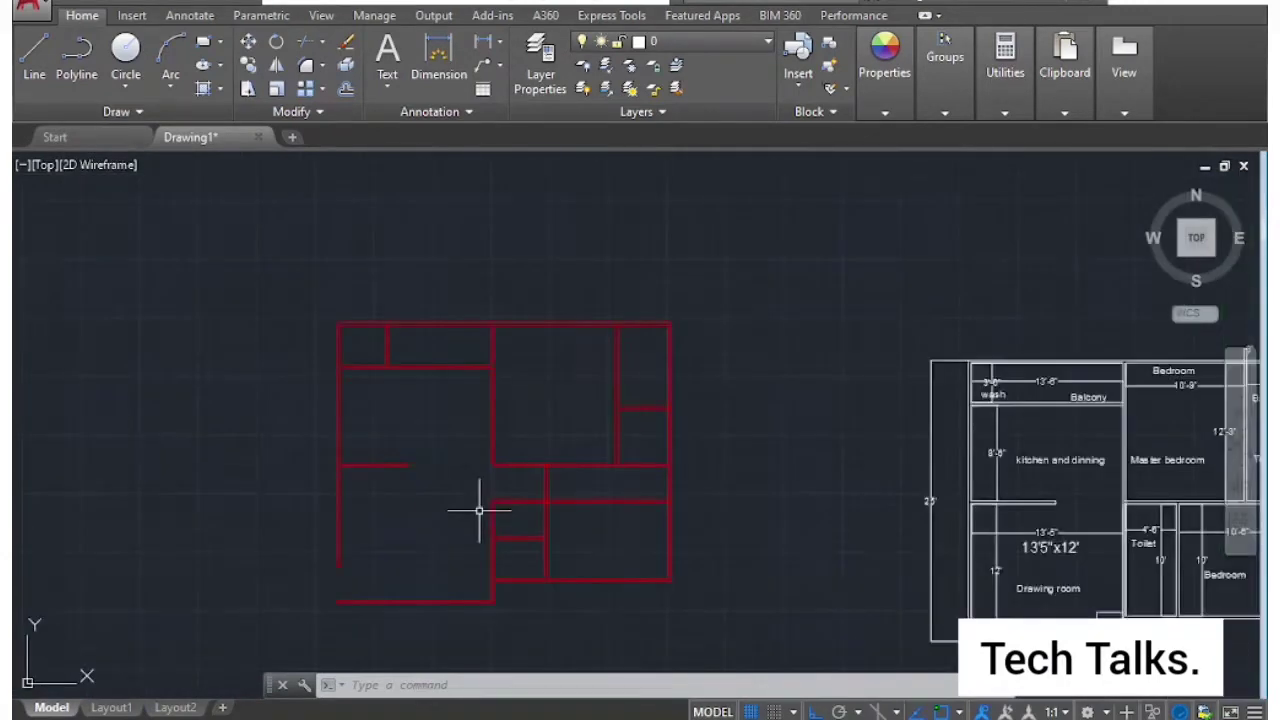
pyautogui.click(516, 537)
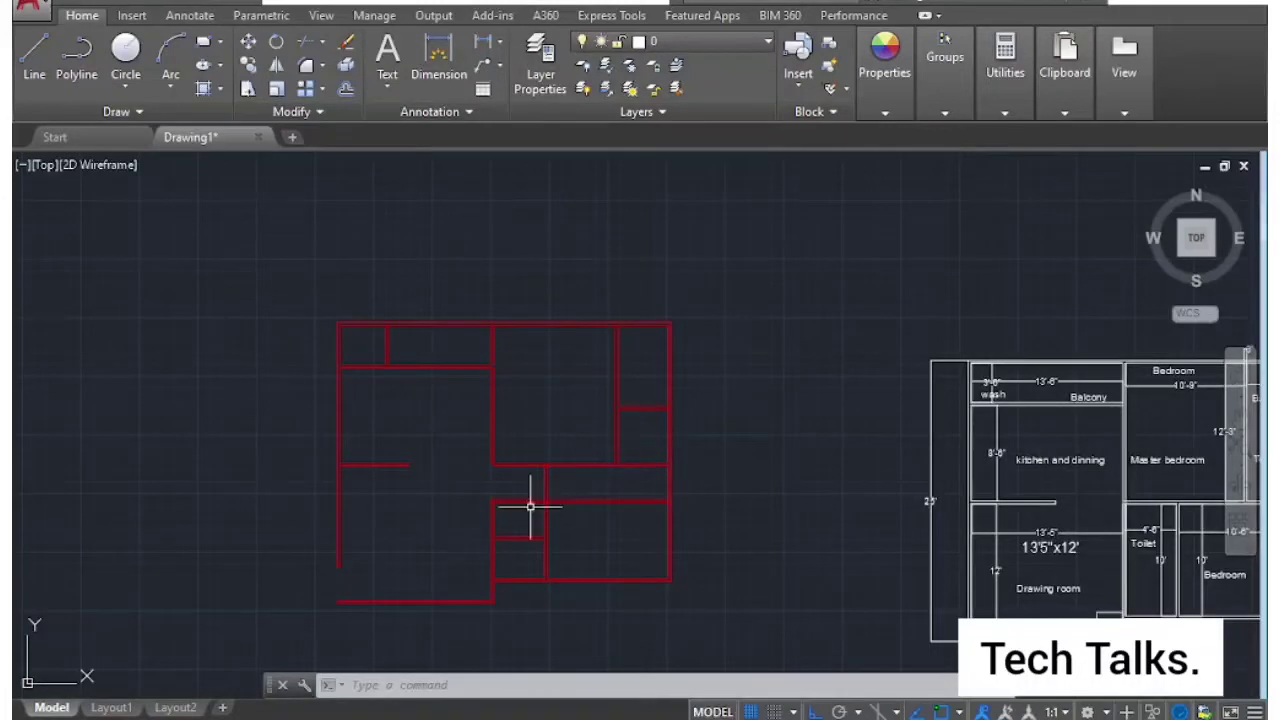
pyautogui.scroll(2, 530, 507)
pyautogui.moveTo(530, 507); pyautogui.dragTo(352, 470, button='middle')
pyautogui.write('t')
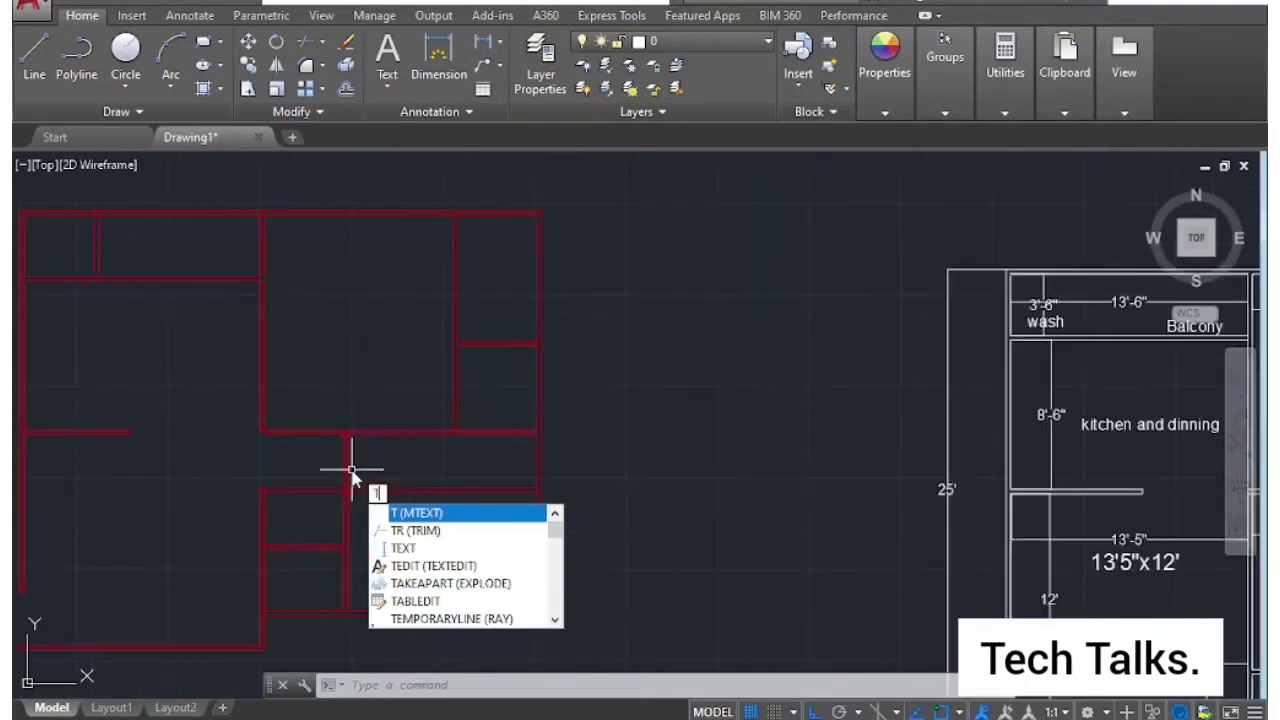
pyautogui.write('r')
pyautogui.press('Return')
pyautogui.press('Return')
pyautogui.press('Escape')
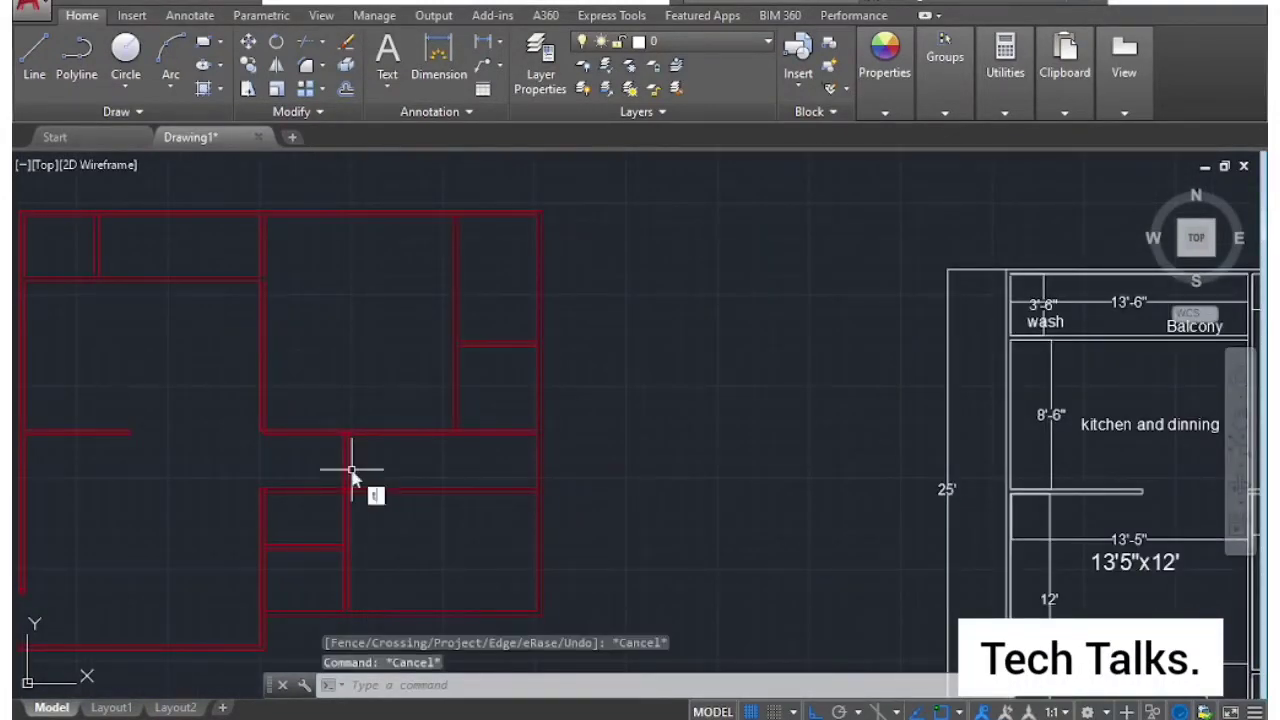
pyautogui.press('Return')
pyautogui.click(443, 466)
pyautogui.click(330, 495)
# Trim away the remaining lines crossing the wall junctions.
pyautogui.scroll(5, 397, 462)
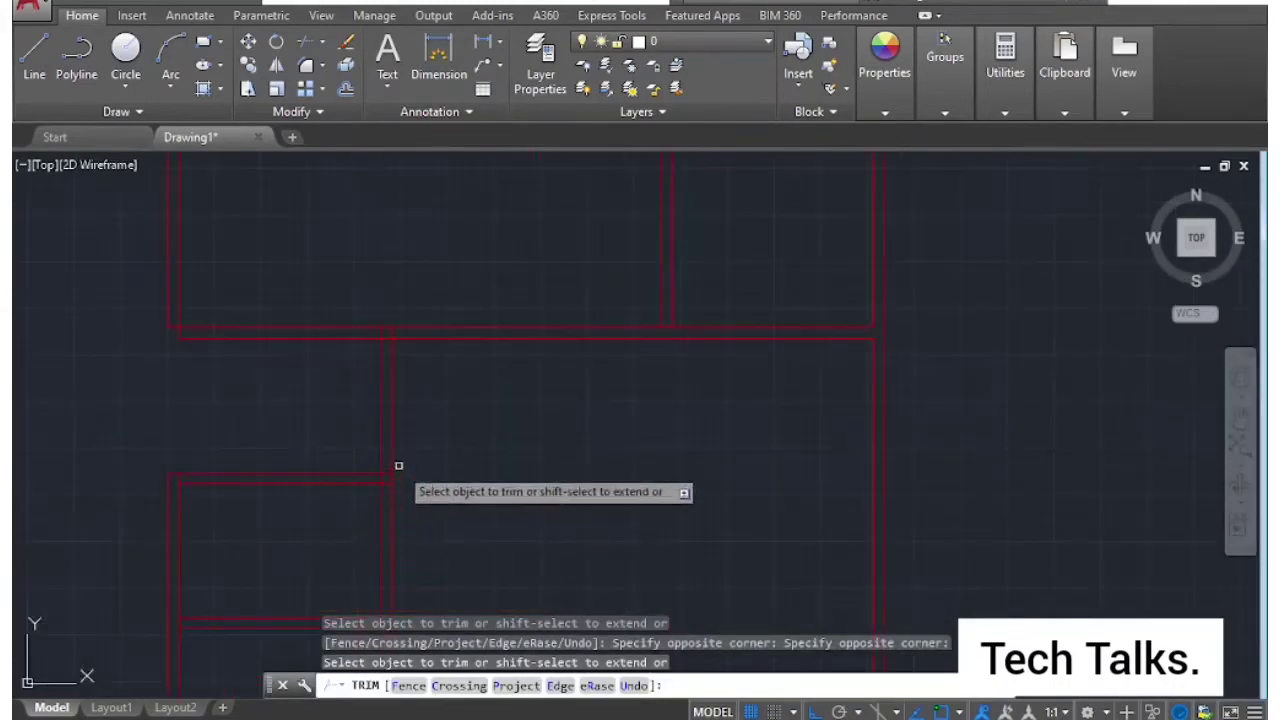
pyautogui.scroll(3, 394, 484)
pyautogui.click(387, 468)
pyautogui.click(375, 548)
pyautogui.click(371, 554)
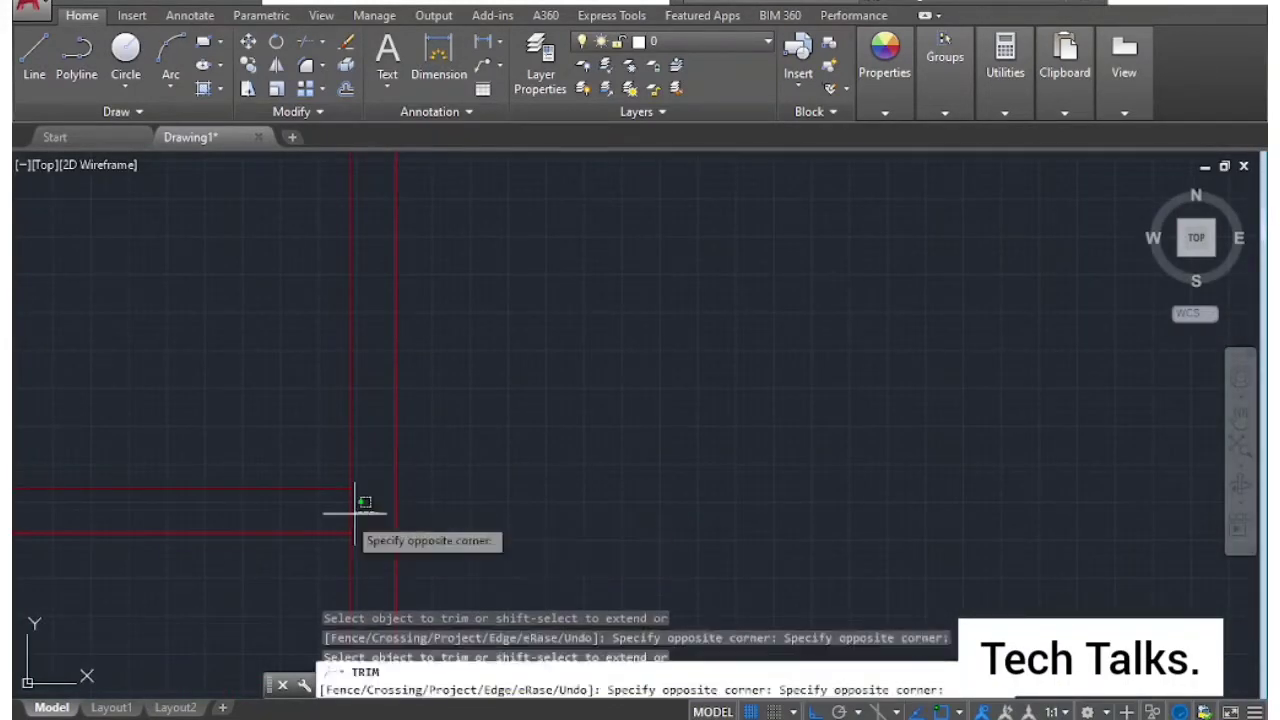
pyautogui.click(280, 515)
pyautogui.scroll(-3, 260, 500)
pyautogui.scroll(-3, 243, 480)
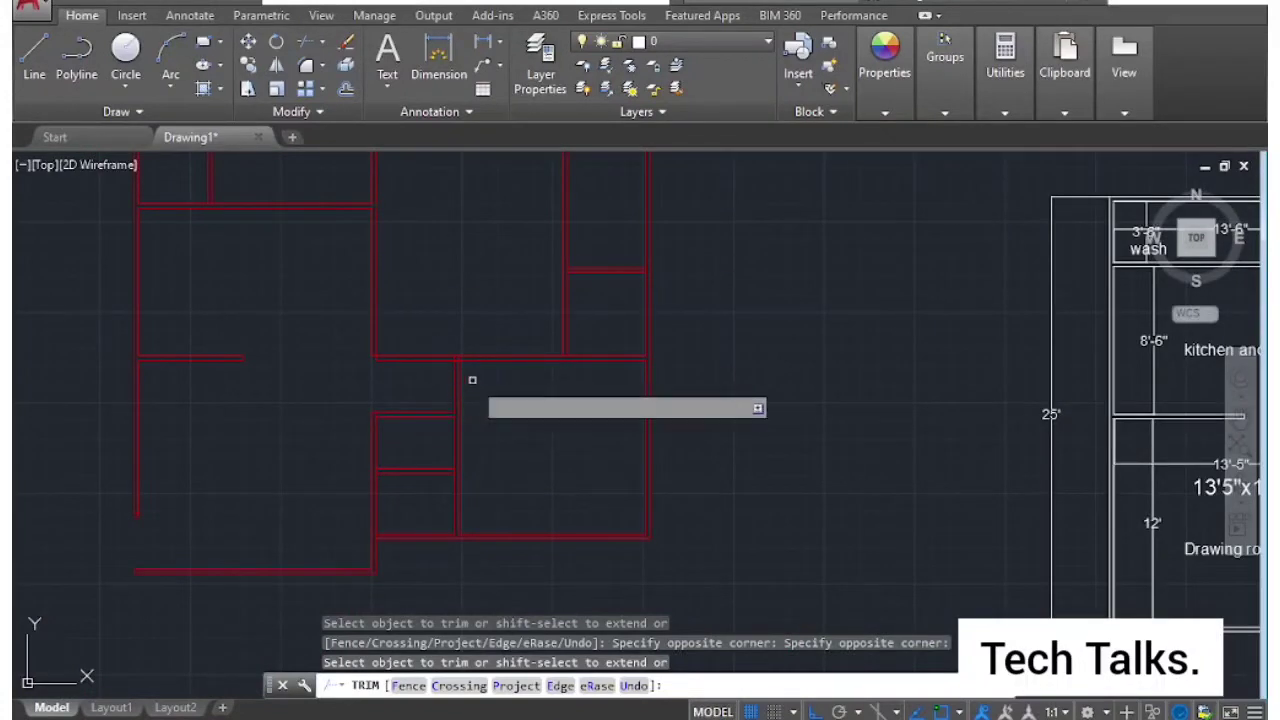
pyautogui.scroll(2, 386, 489)
pyautogui.scroll(3, 320, 351)
pyautogui.press('Escape')
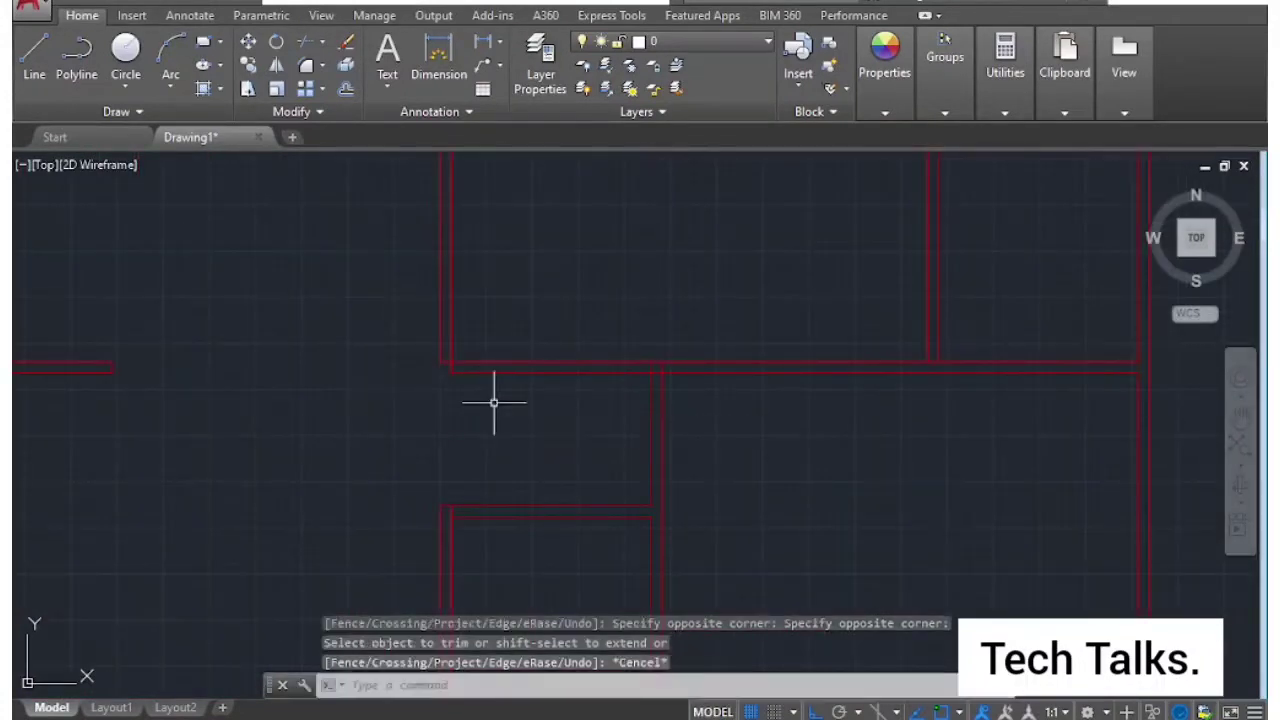
# Attempt to clean up the left corner with Fillet and Trim, then cancel.
pyautogui.write('f')
pyautogui.press('Return')
pyautogui.click(441, 332)
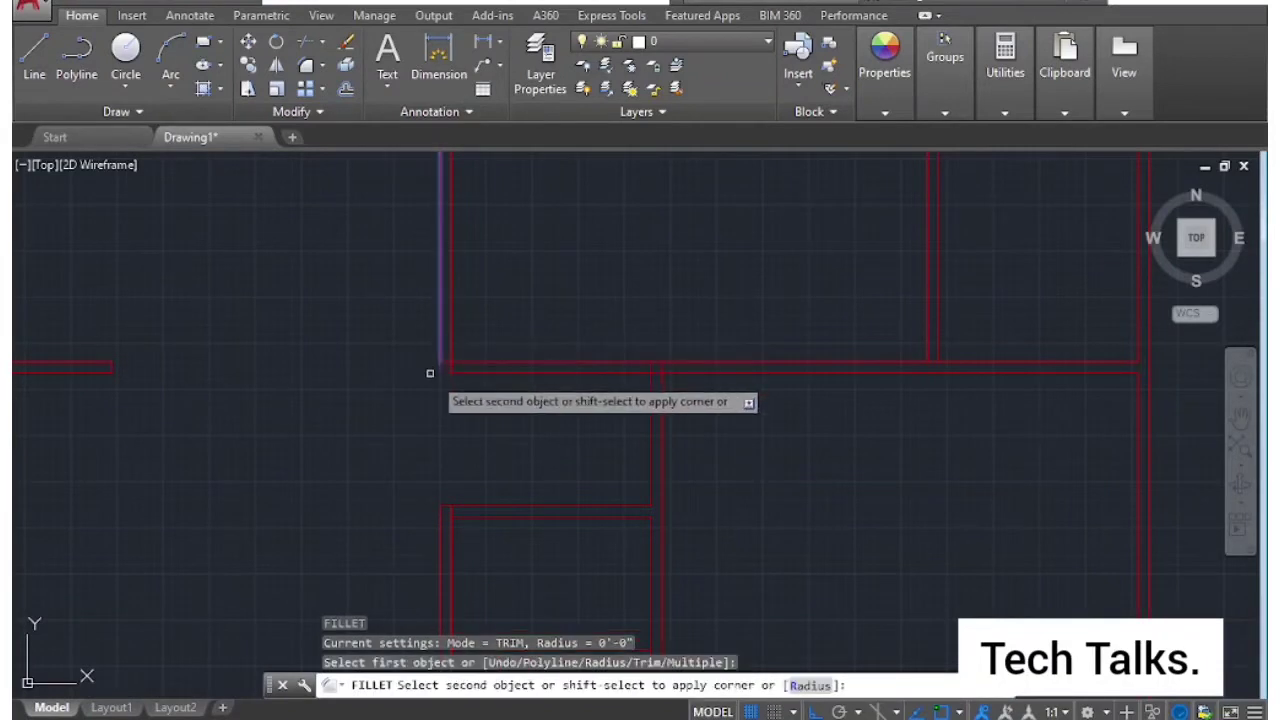
pyautogui.scroll(3, 477, 340)
pyautogui.press('Escape')
pyautogui.write('tfd')
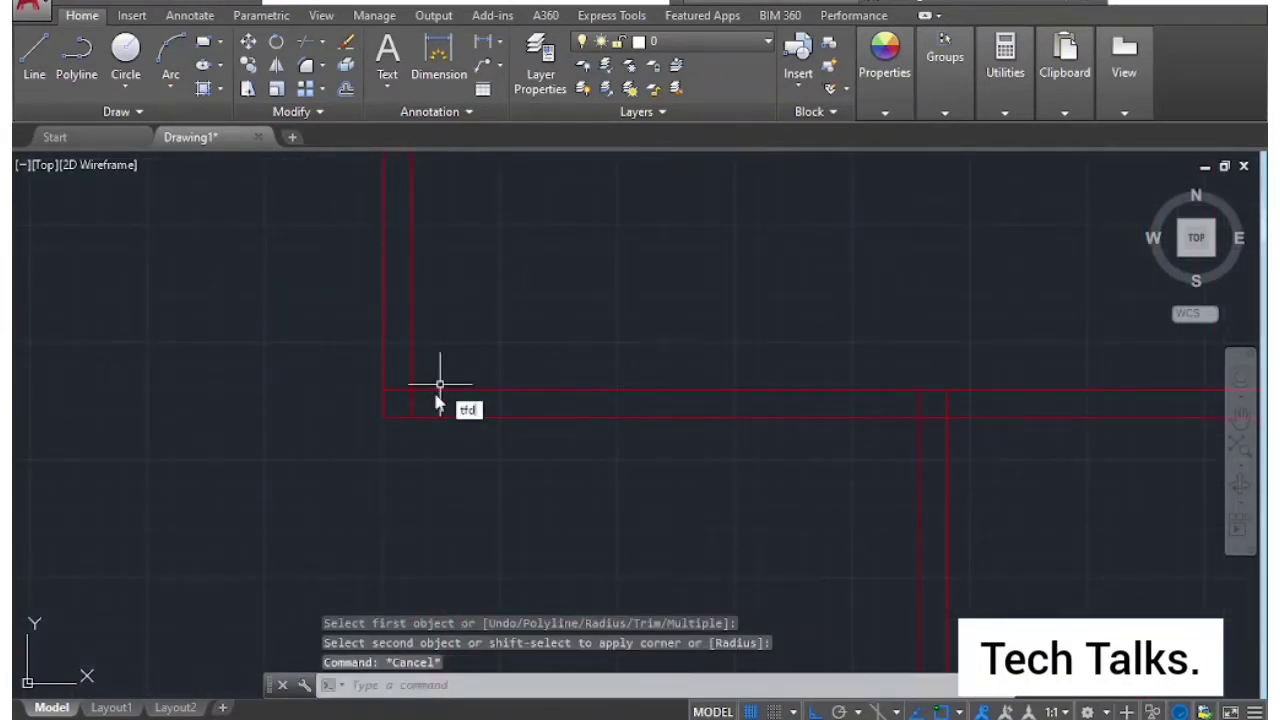
pyautogui.press('Escape')
pyautogui.press('Escape')
pyautogui.write('r')
pyautogui.press('Return')
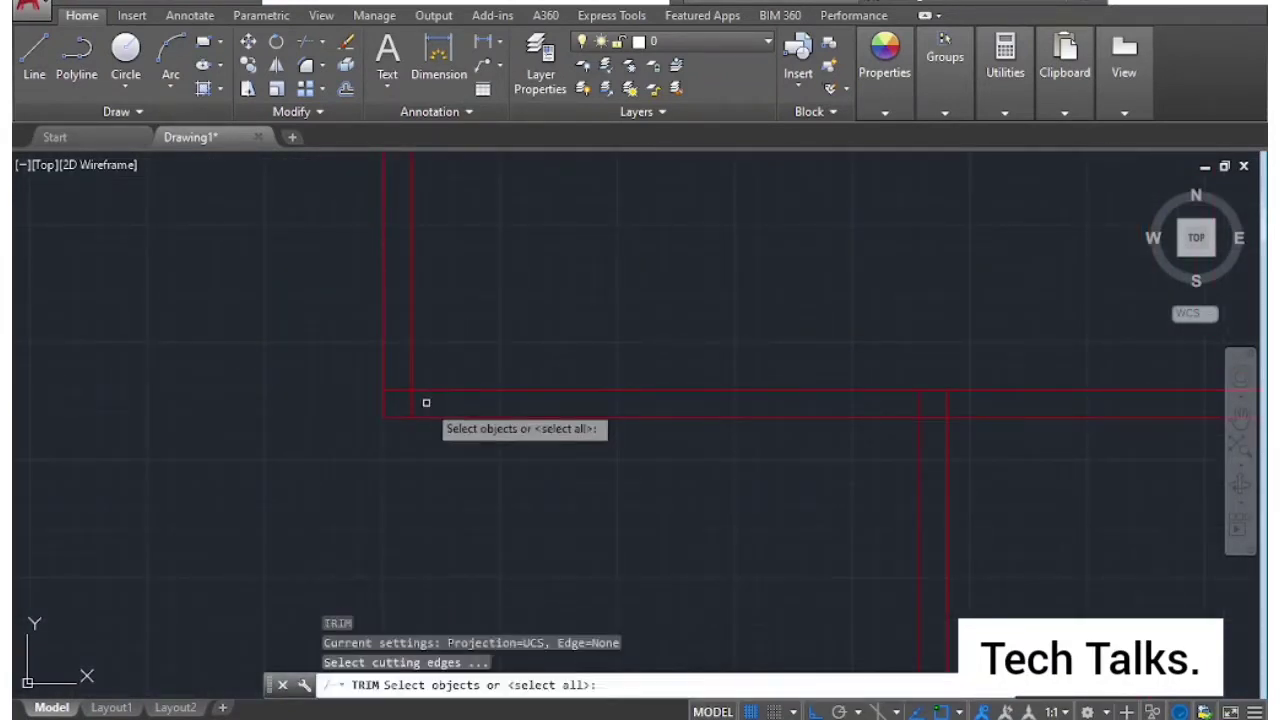
pyautogui.press('Return')
pyautogui.click(419, 395)
pyautogui.press('Escape')
pyautogui.scroll(3, 420, 404)
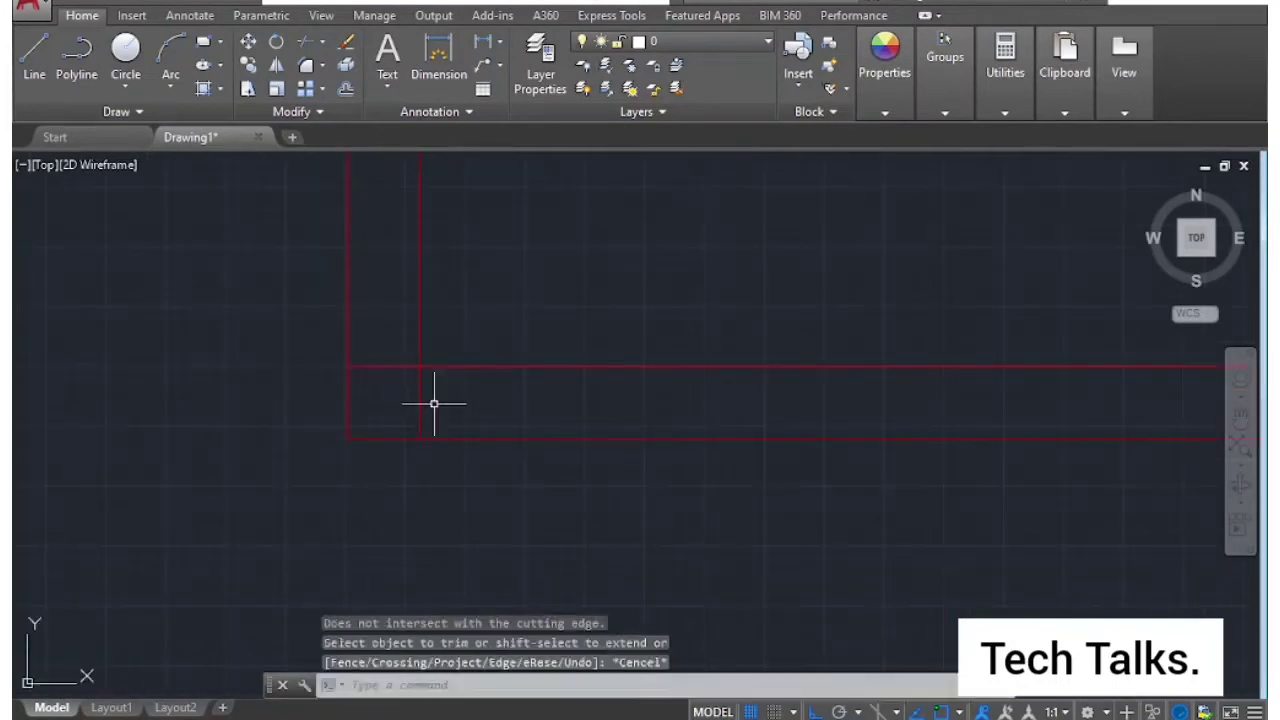
# Delete the short vertical segments at the left corner.
pyautogui.press('Delete')
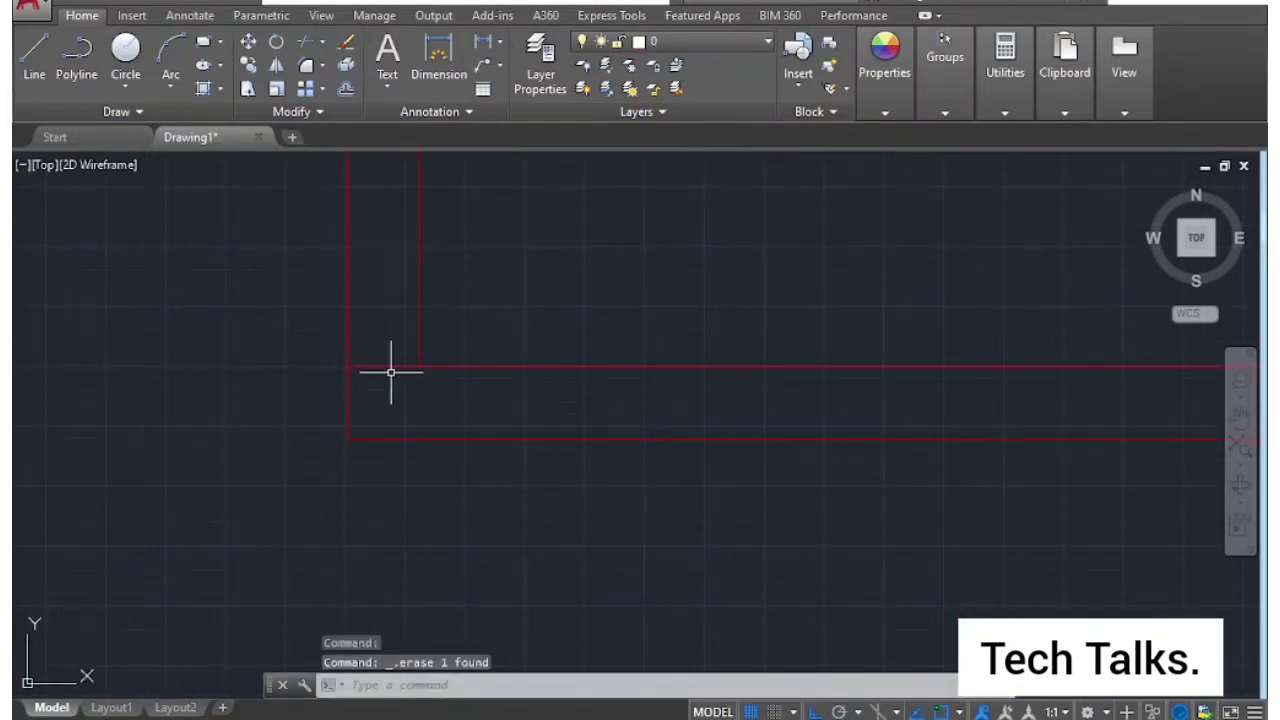
pyautogui.click(388, 367)
pyautogui.press('Delete')
pyautogui.scroll(-3, 440, 406)
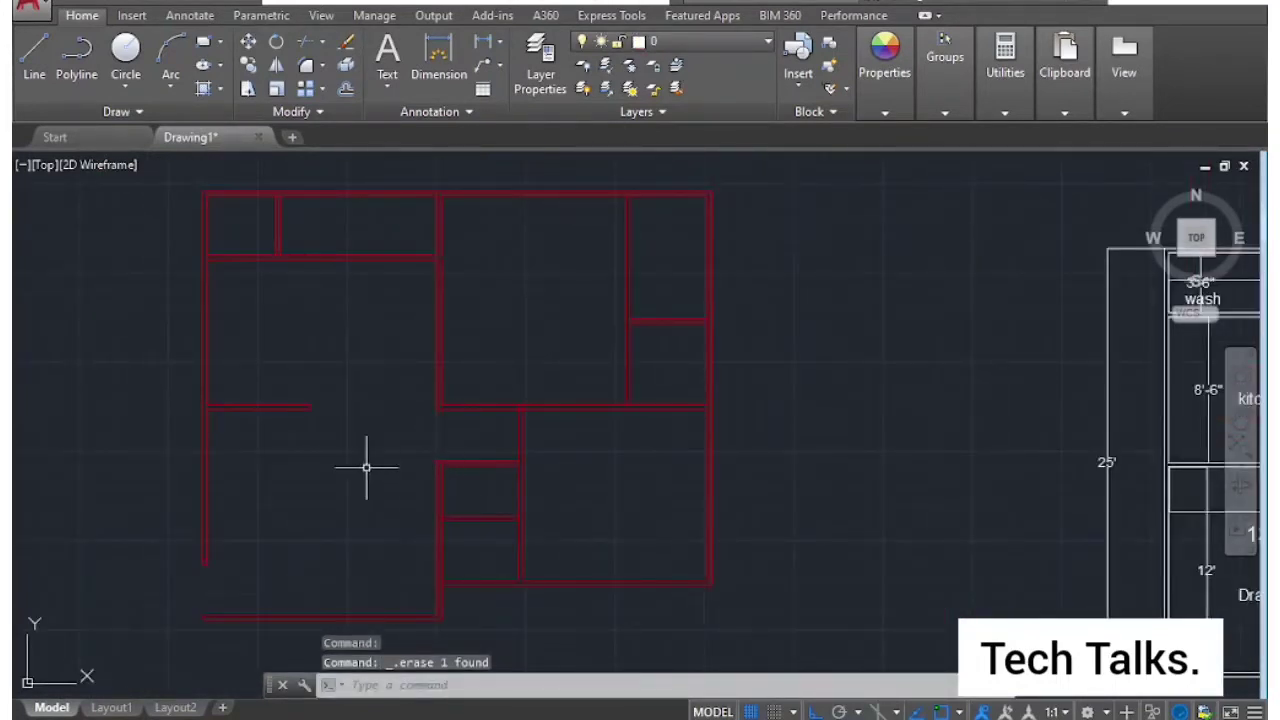
pyautogui.moveTo(366, 466); pyautogui.dragTo(385, 432, button='middle')
pyautogui.scroll(2, 425, 436)
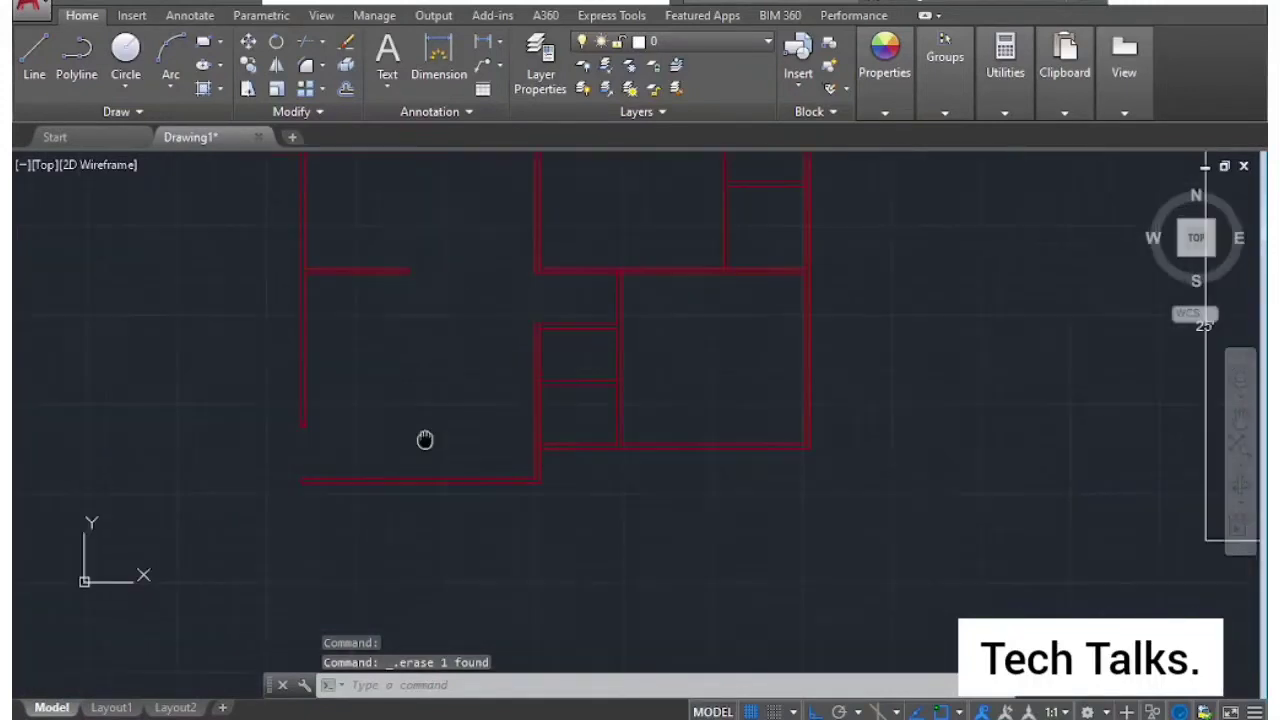
pyautogui.scroll(2, 314, 414)
pyautogui.scroll(2, 296, 414)
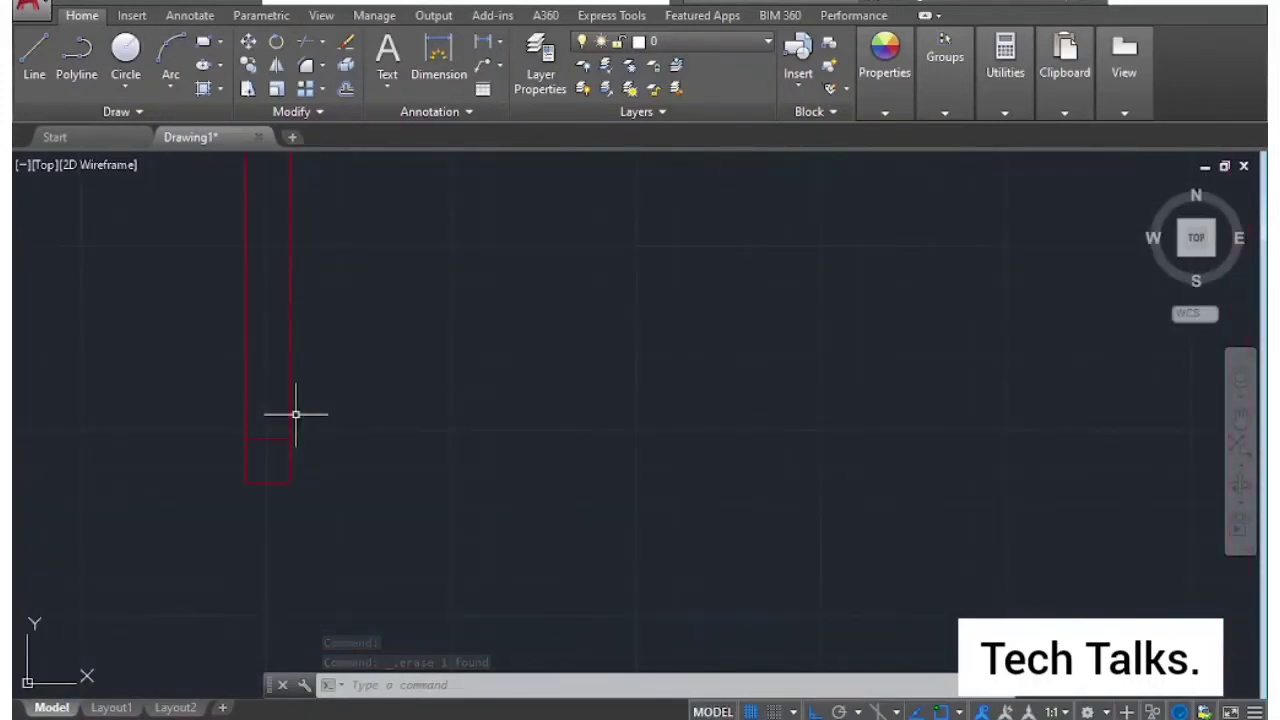
# Erase the leftover stray wall line and cancel the half-typed command.
pyautogui.press('Delete')
pyautogui.scroll(-4, 466, 477)
pyautogui.scroll(-2, 620, 463)
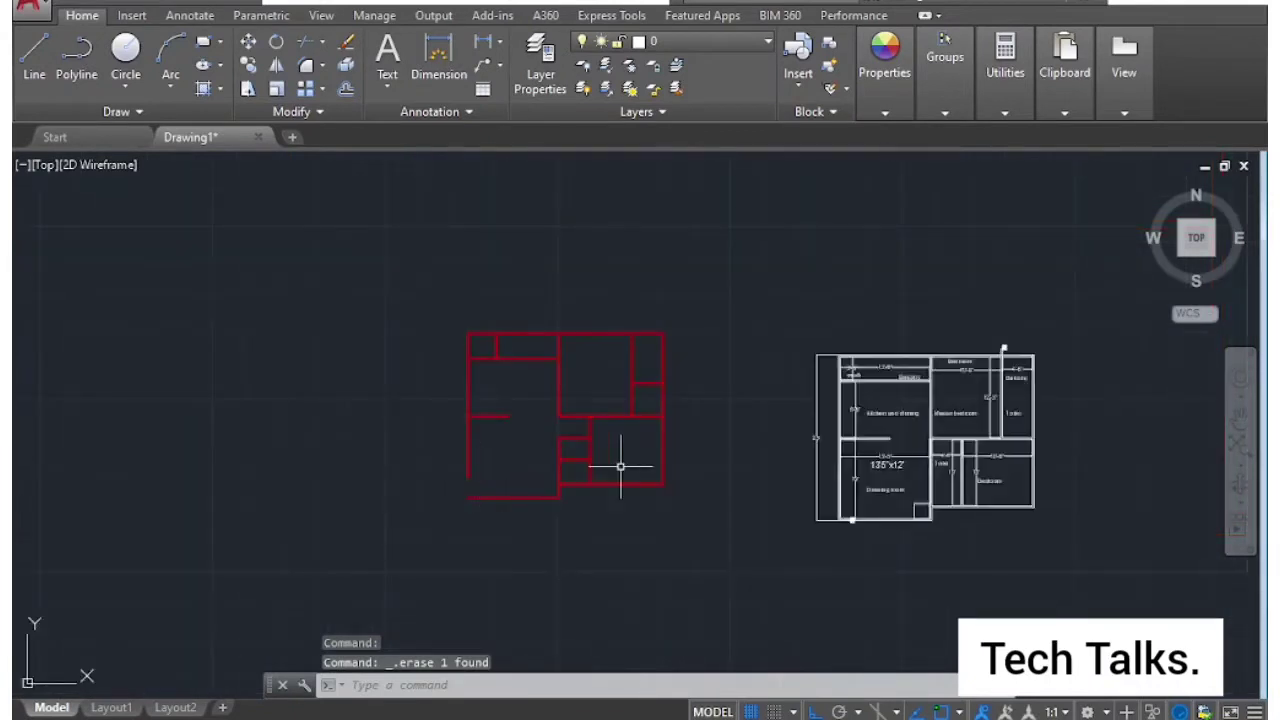
pyautogui.scroll(2, 554, 443)
pyautogui.moveTo(554, 443); pyautogui.dragTo(564, 467, button='middle')
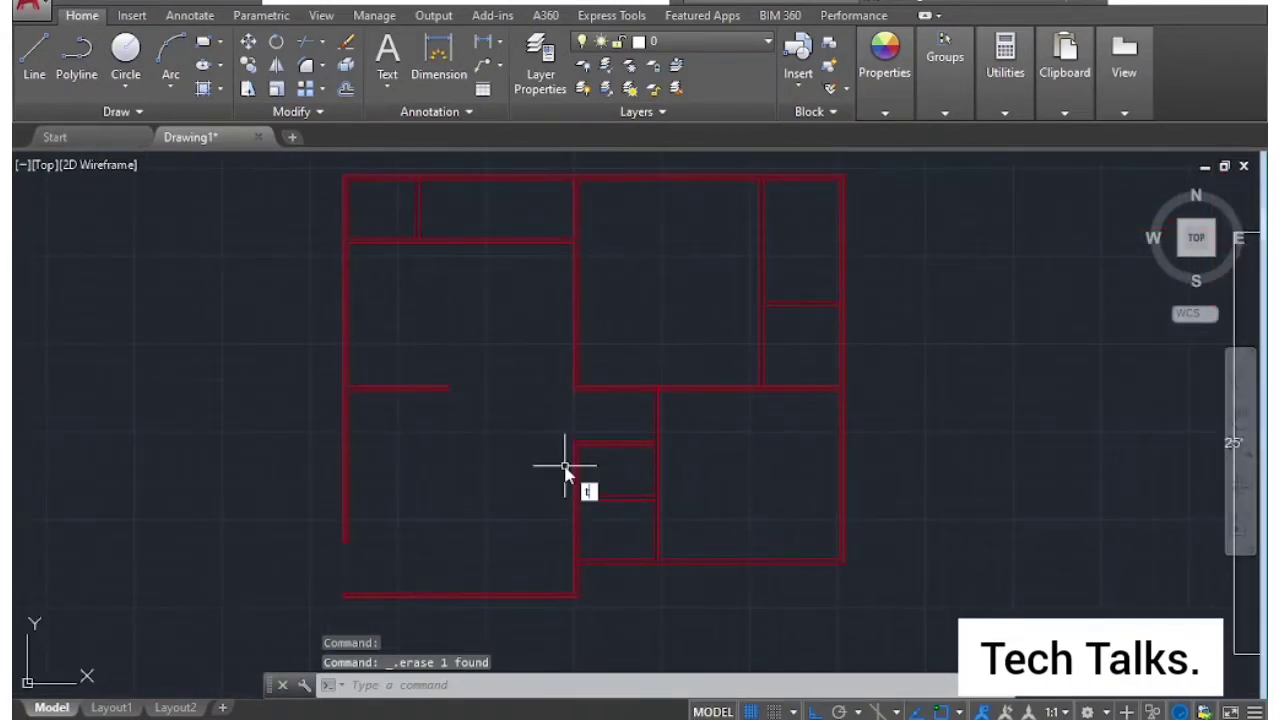
pyautogui.write('p')
pyautogui.press('Escape')
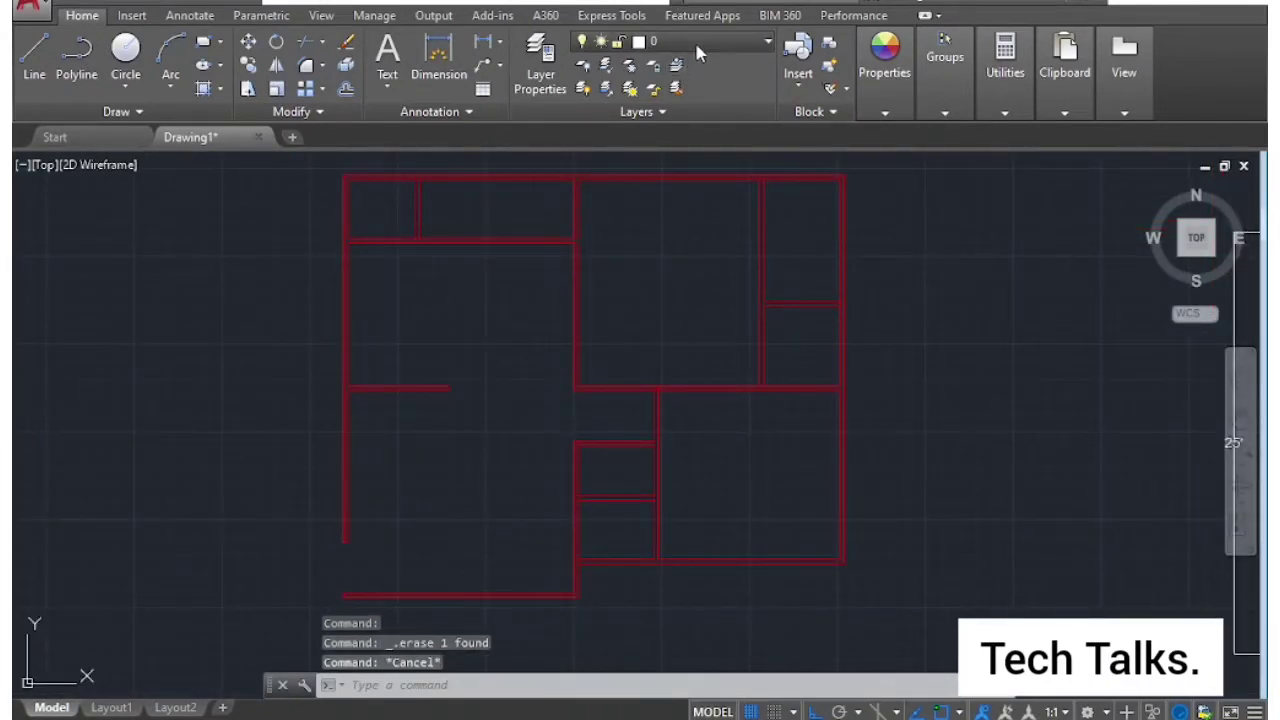
pyautogui.click(694, 39)
# Create a new layer named 'door' in the Layer Properties Manager.
pyautogui.write('a')
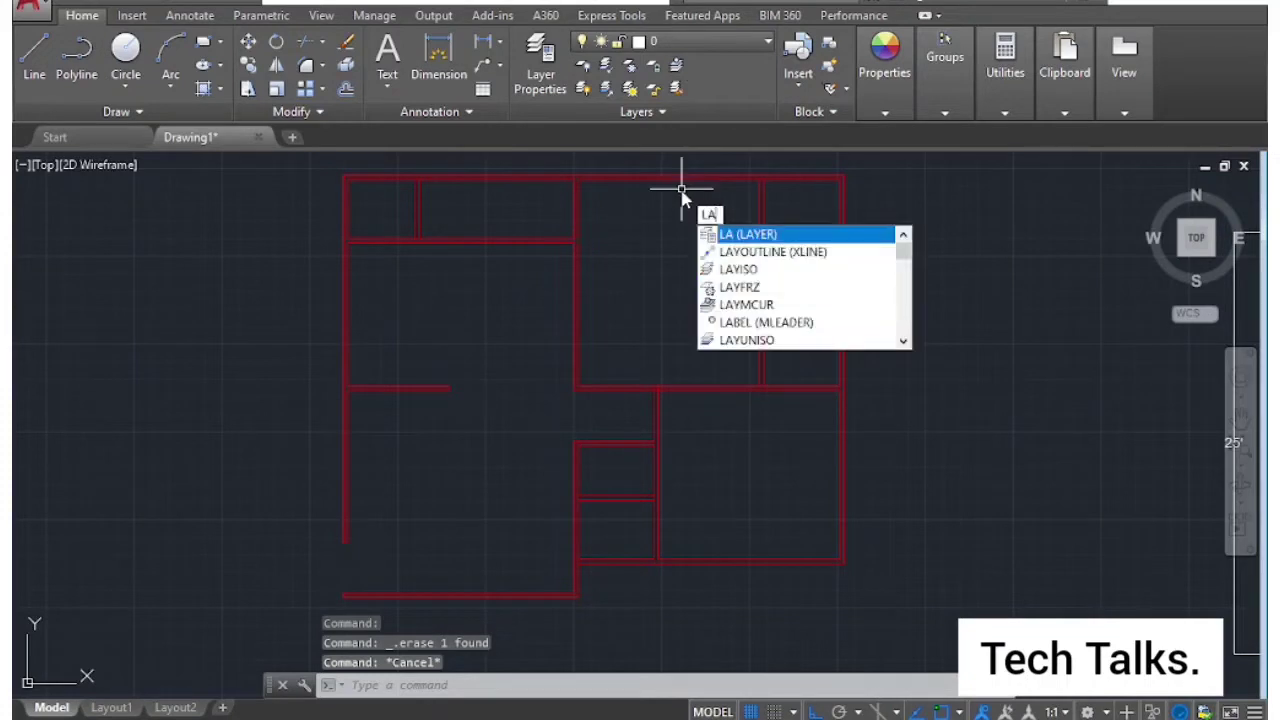
pyautogui.press('Return')
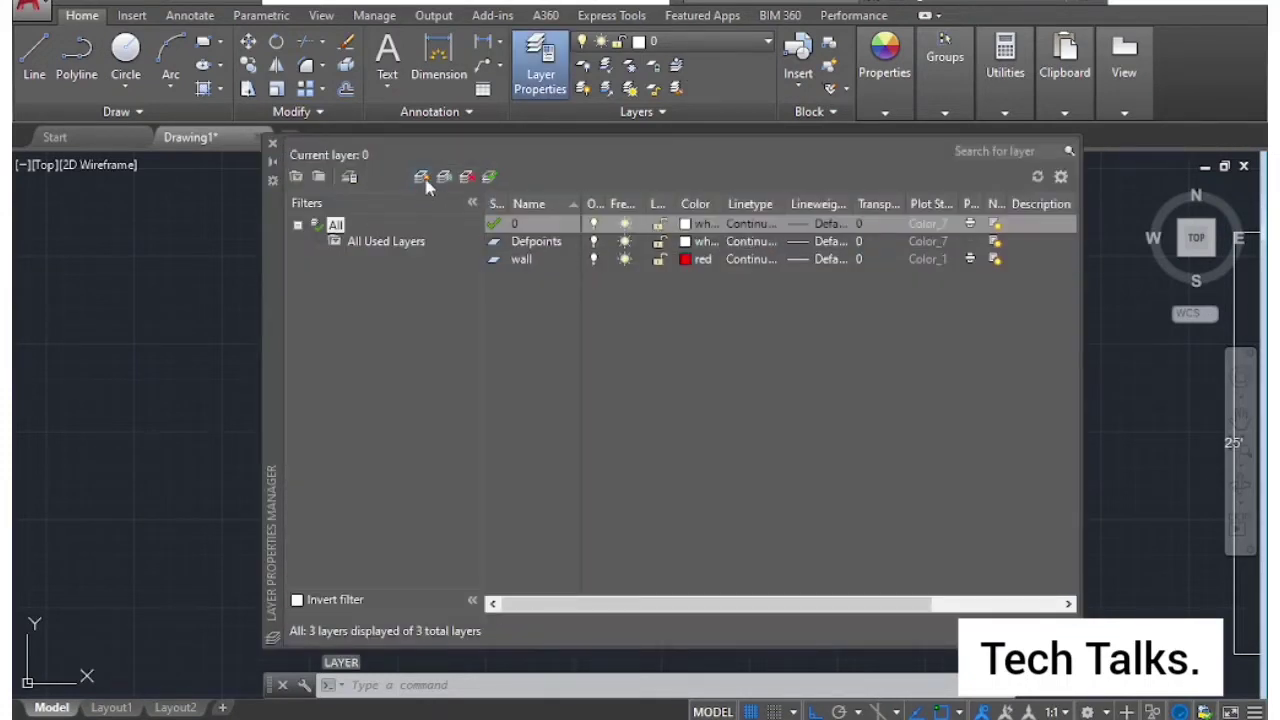
pyautogui.click(421, 178)
pyautogui.write('door')
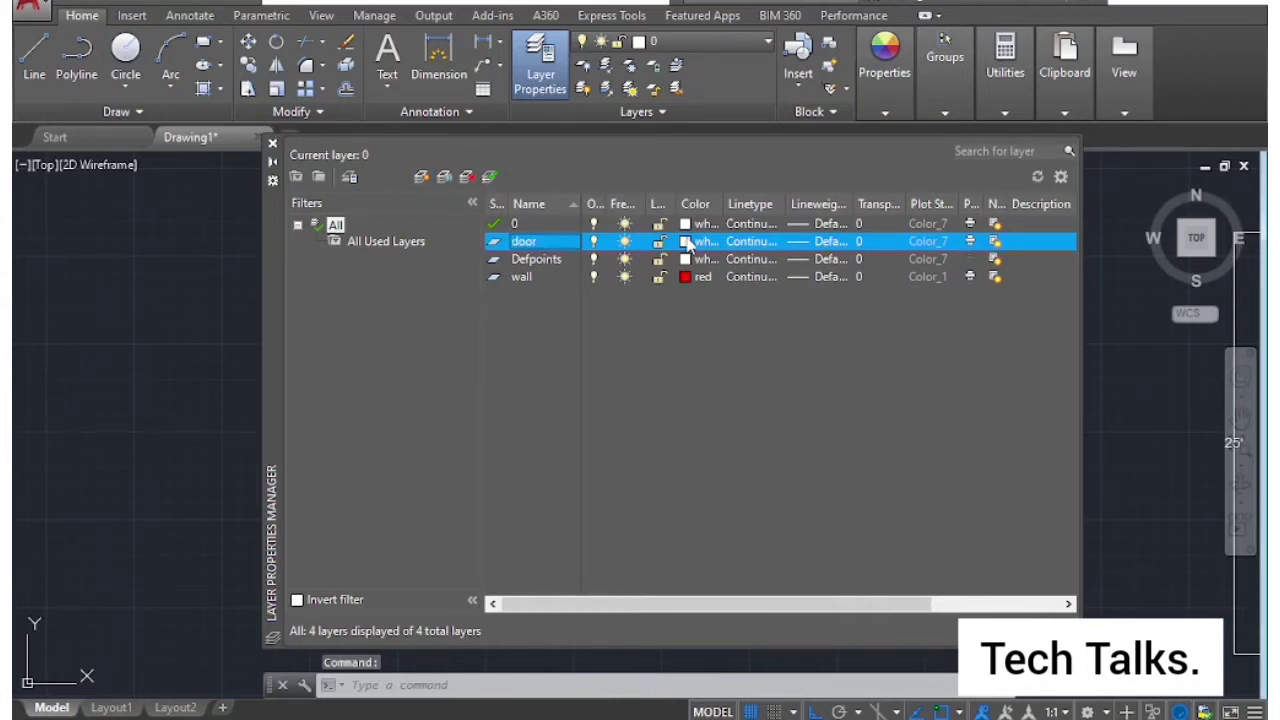
# Set the door layer's colour to blue and make it the current layer.
pyautogui.click(686, 242)
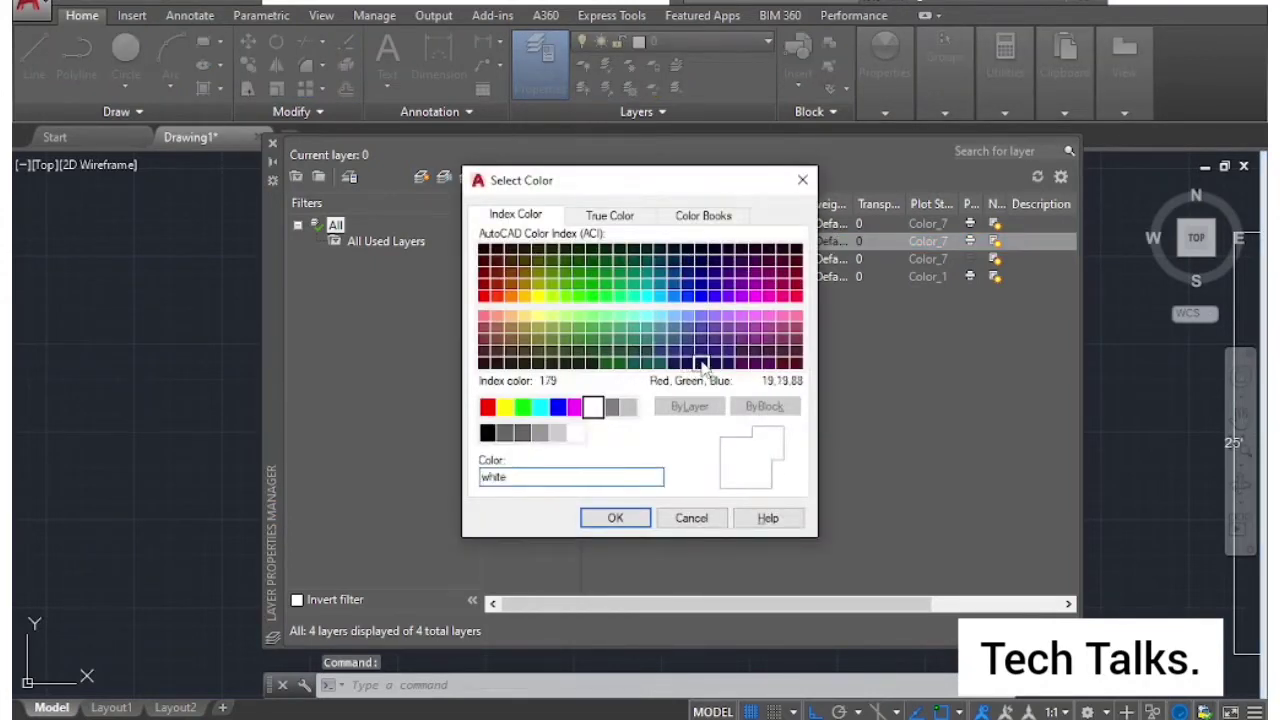
pyautogui.click(702, 366)
pyautogui.click(615, 517)
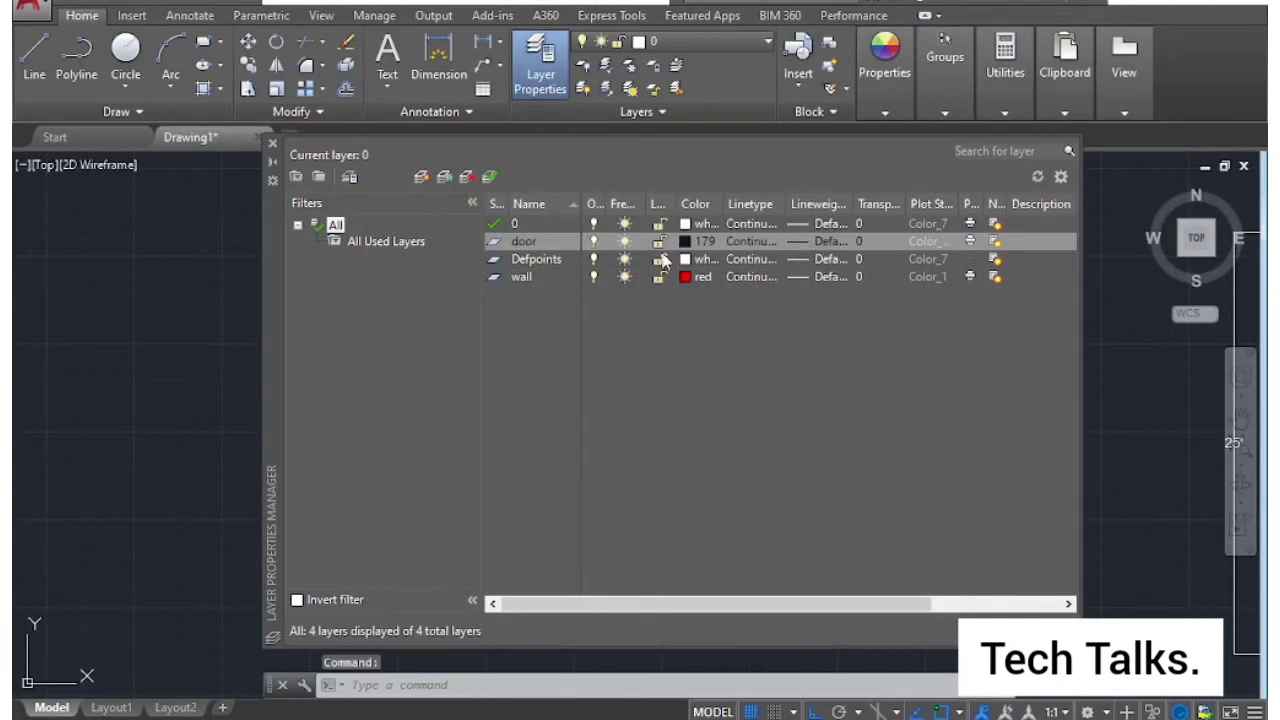
pyautogui.click(686, 248)
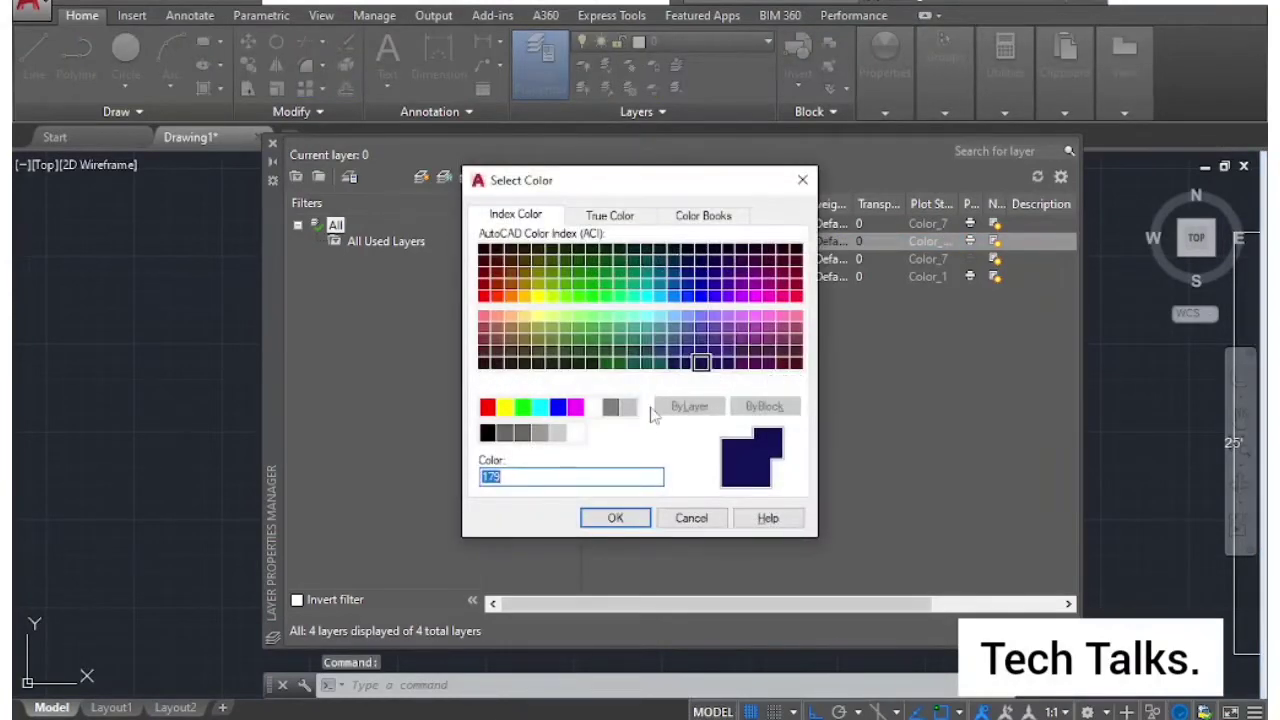
pyautogui.click(540, 406)
pyautogui.click(557, 406)
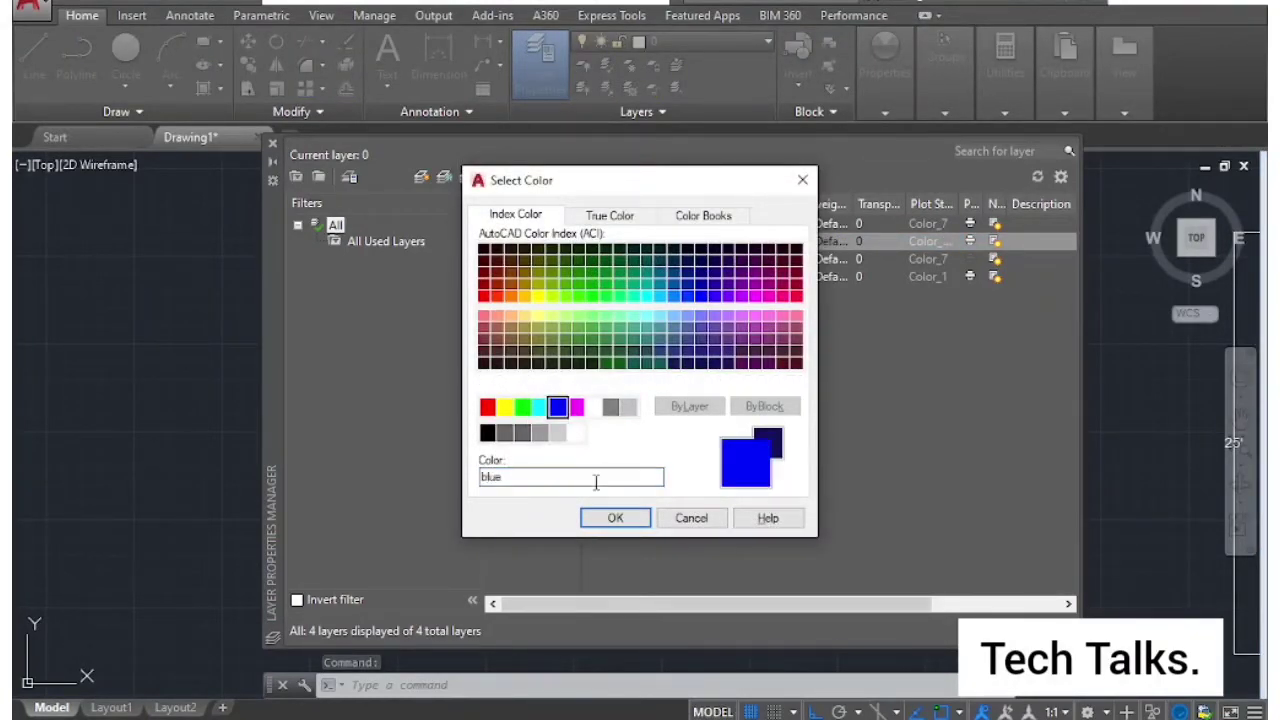
pyautogui.click(613, 518)
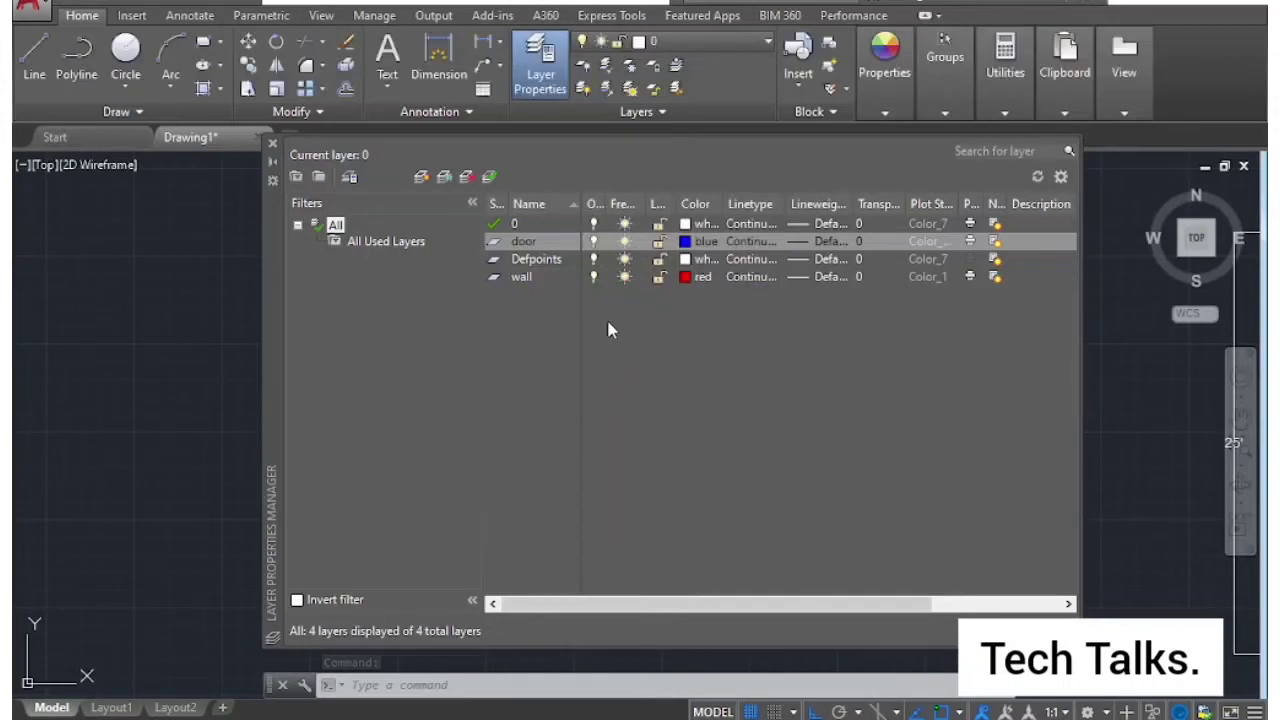
pyautogui.doubleClick(493, 244)
pyautogui.click(272, 144)
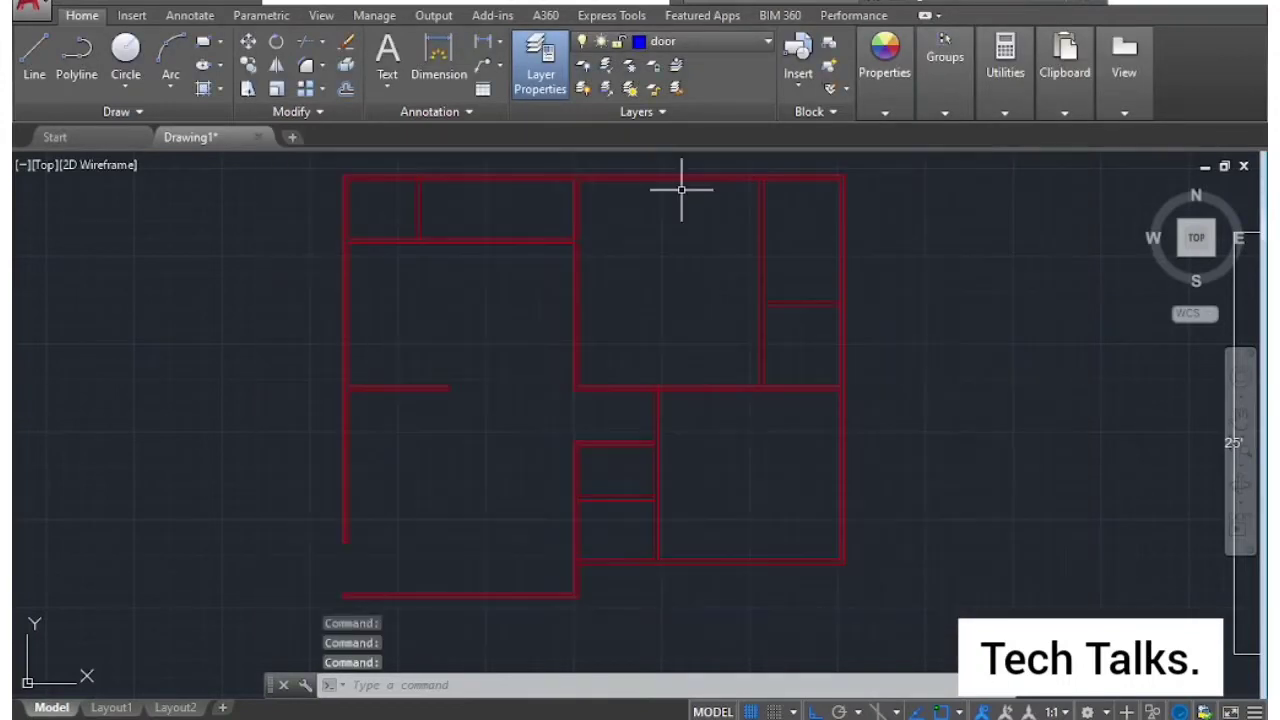
# Insert the Door - Imperial block from the Architectural tool palette beside the plan.
pyautogui.write('tp')
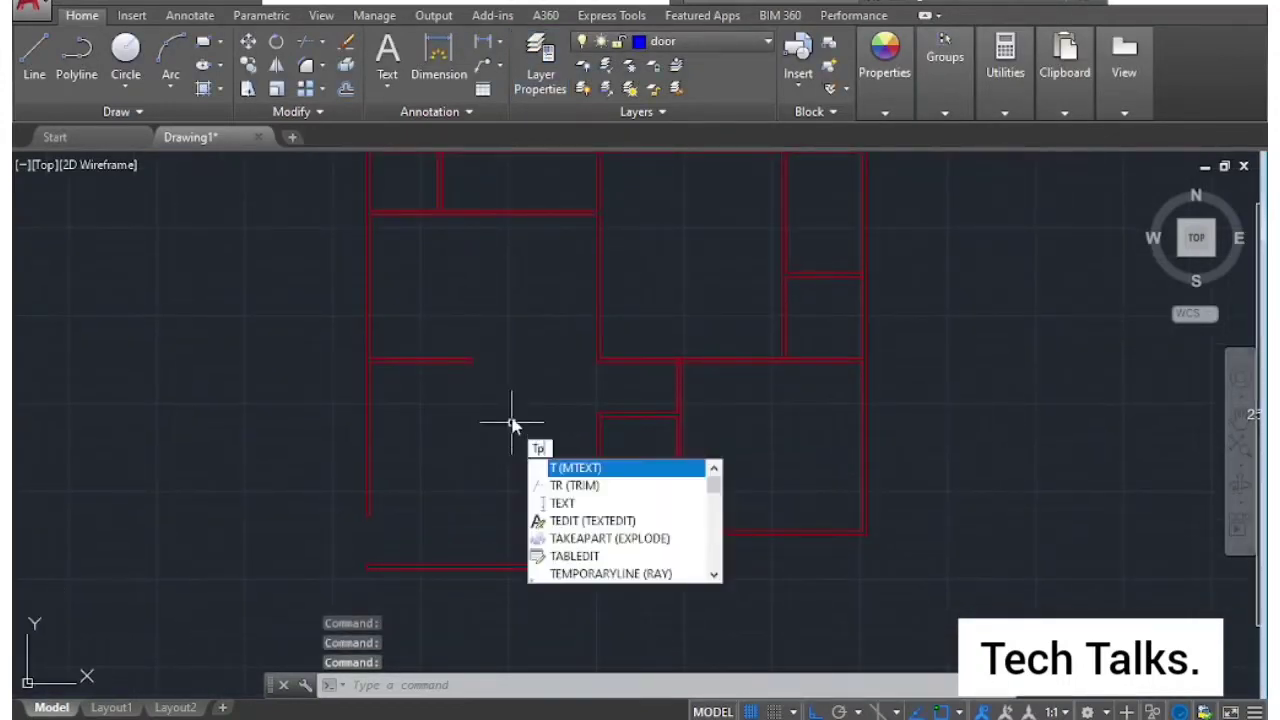
pyautogui.press('Return')
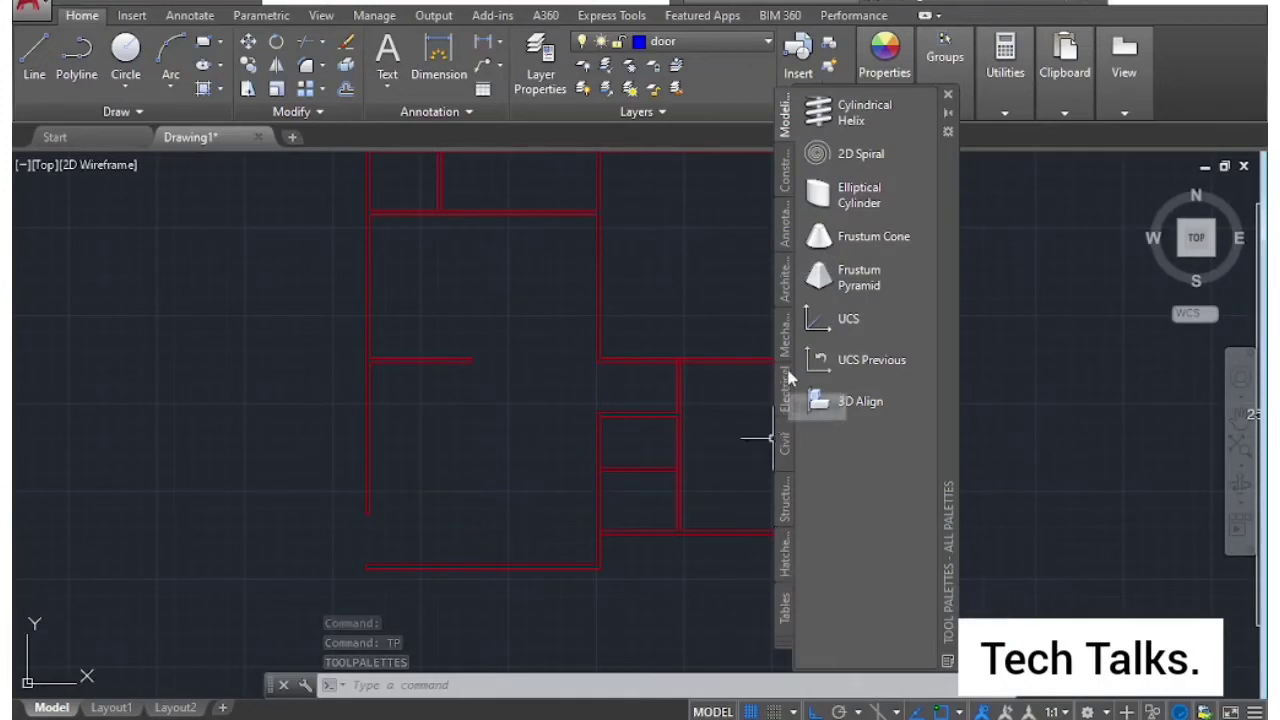
pyautogui.click(785, 285)
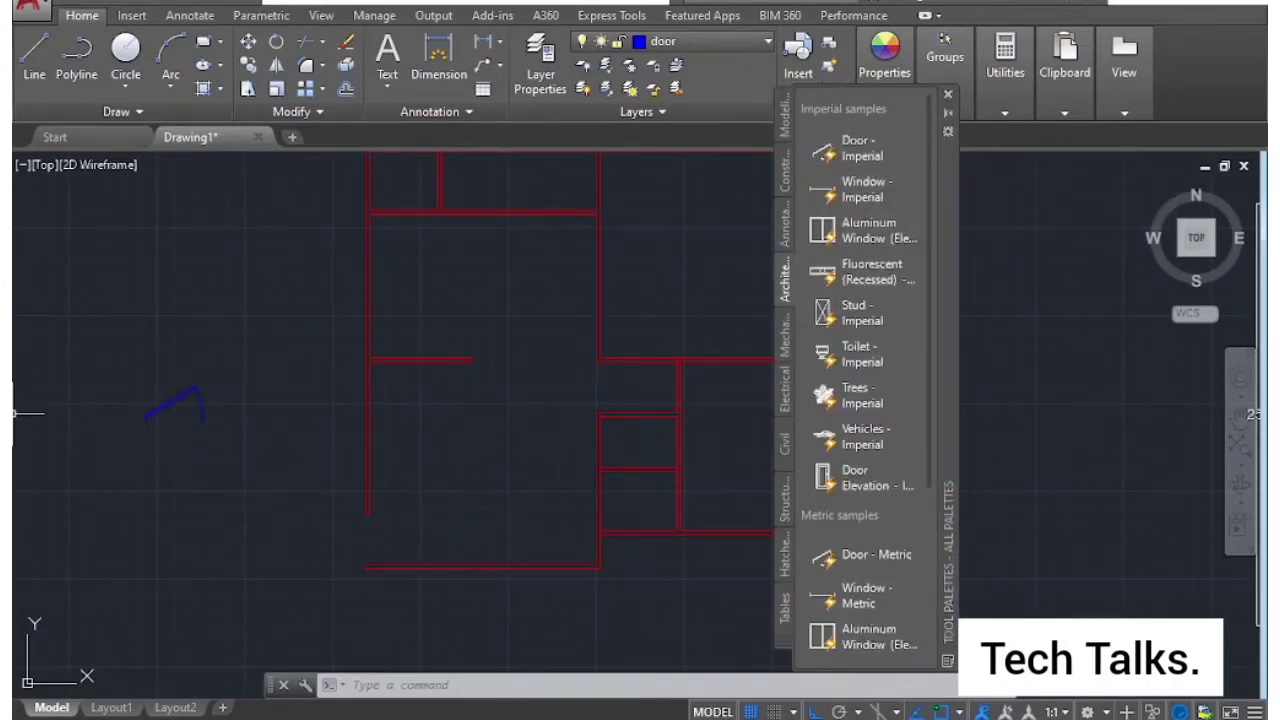
pyautogui.hotkey('ctrl', '3')
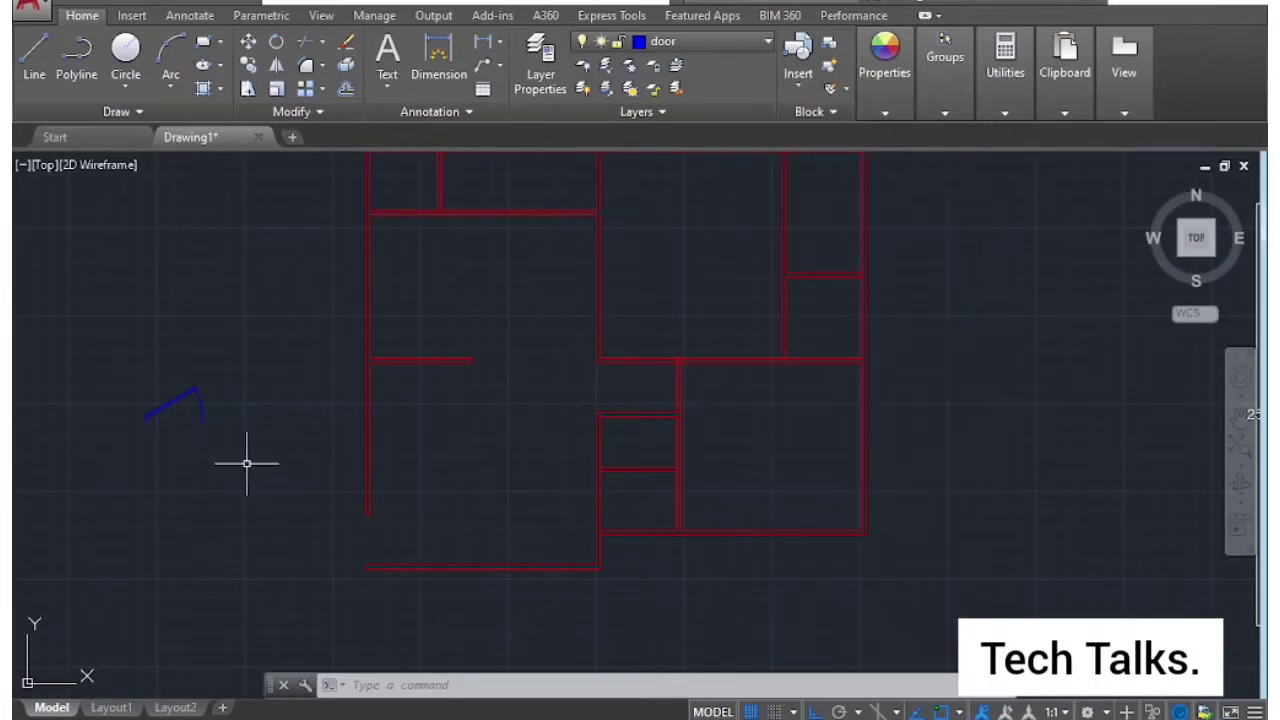
# Set the door block's swing angle to Open 90°.
pyautogui.click(203, 407)
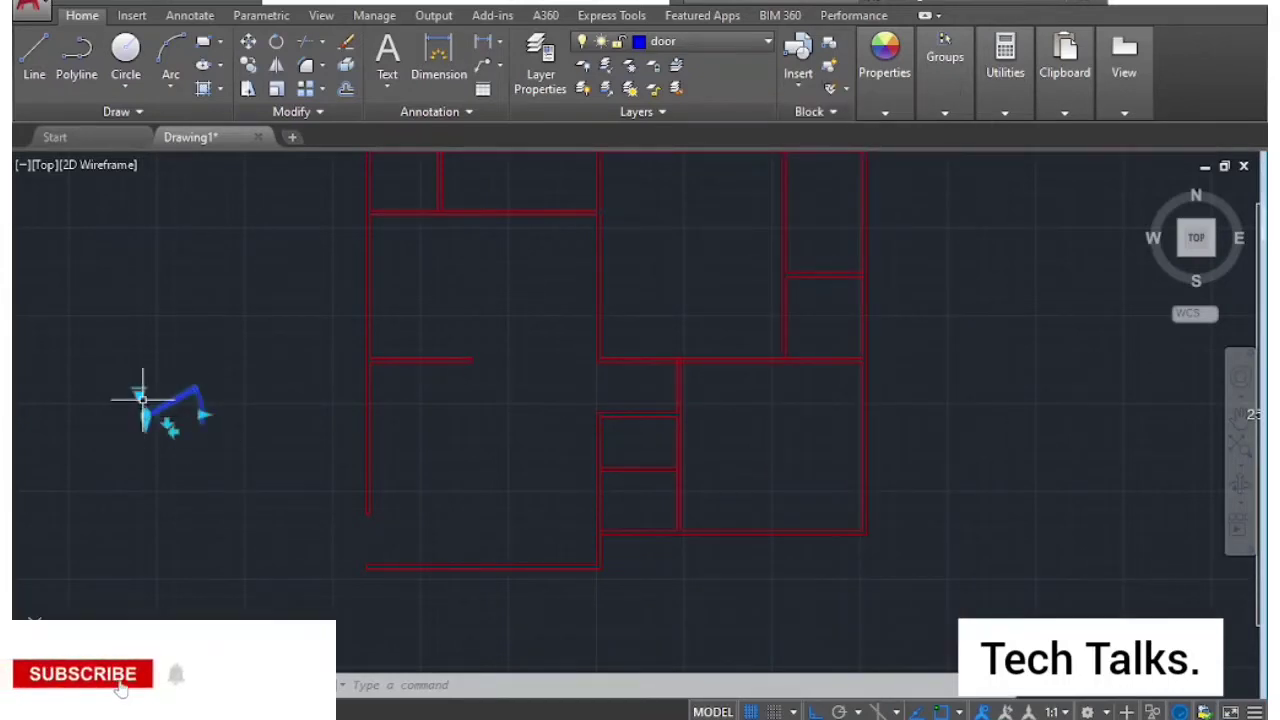
pyautogui.click(143, 413)
pyautogui.click(163, 430)
pyautogui.click(140, 396)
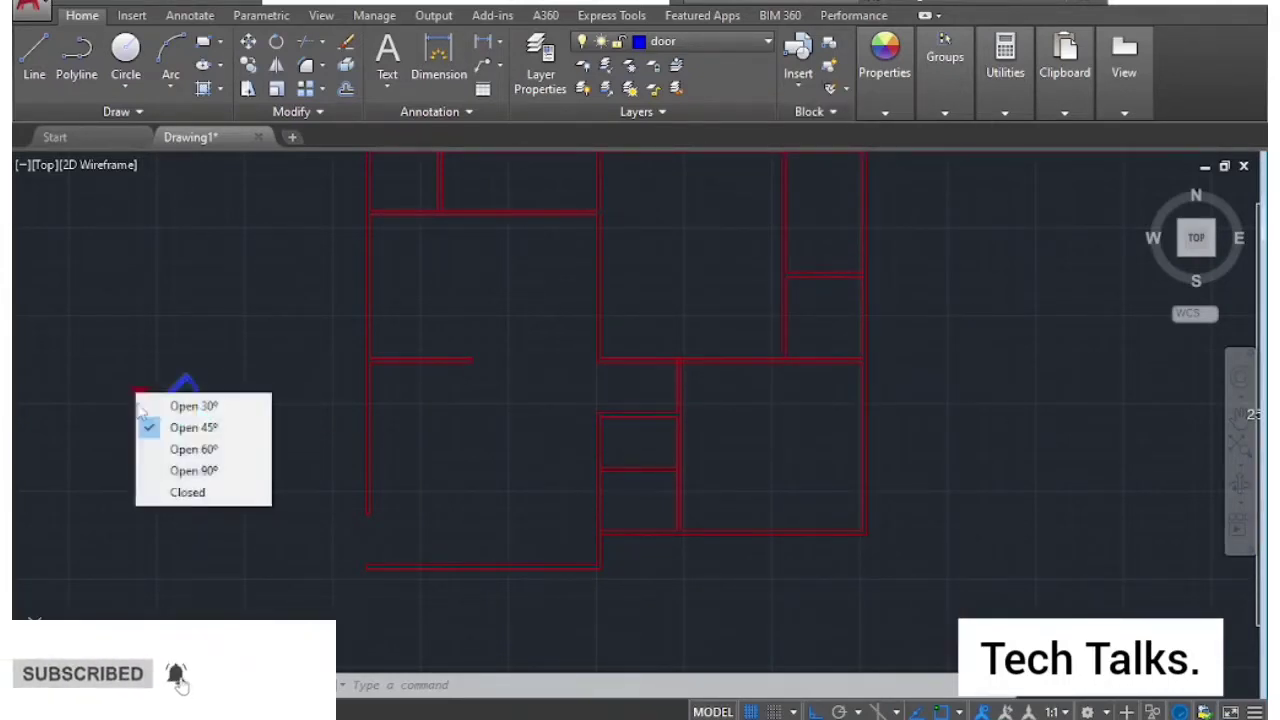
pyautogui.click(165, 469)
# Flip the door so it swings downward.
pyautogui.click(203, 414)
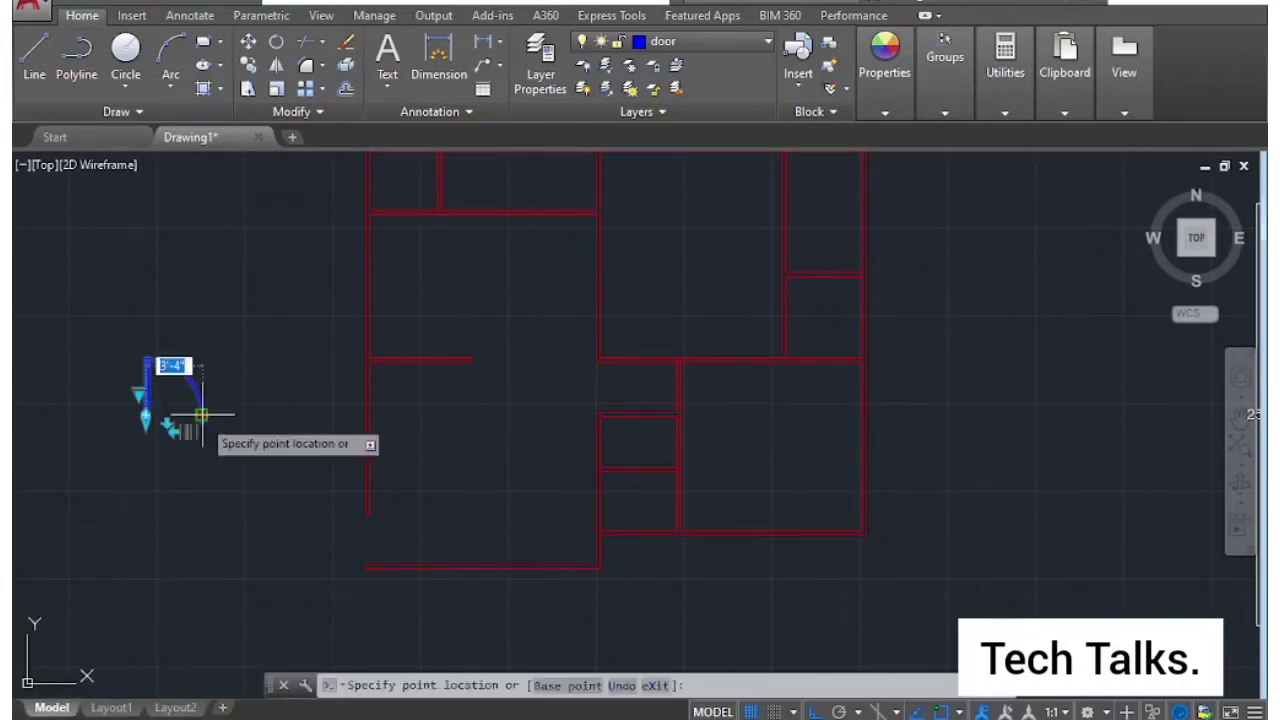
pyautogui.press('Escape')
pyautogui.press('Escape')
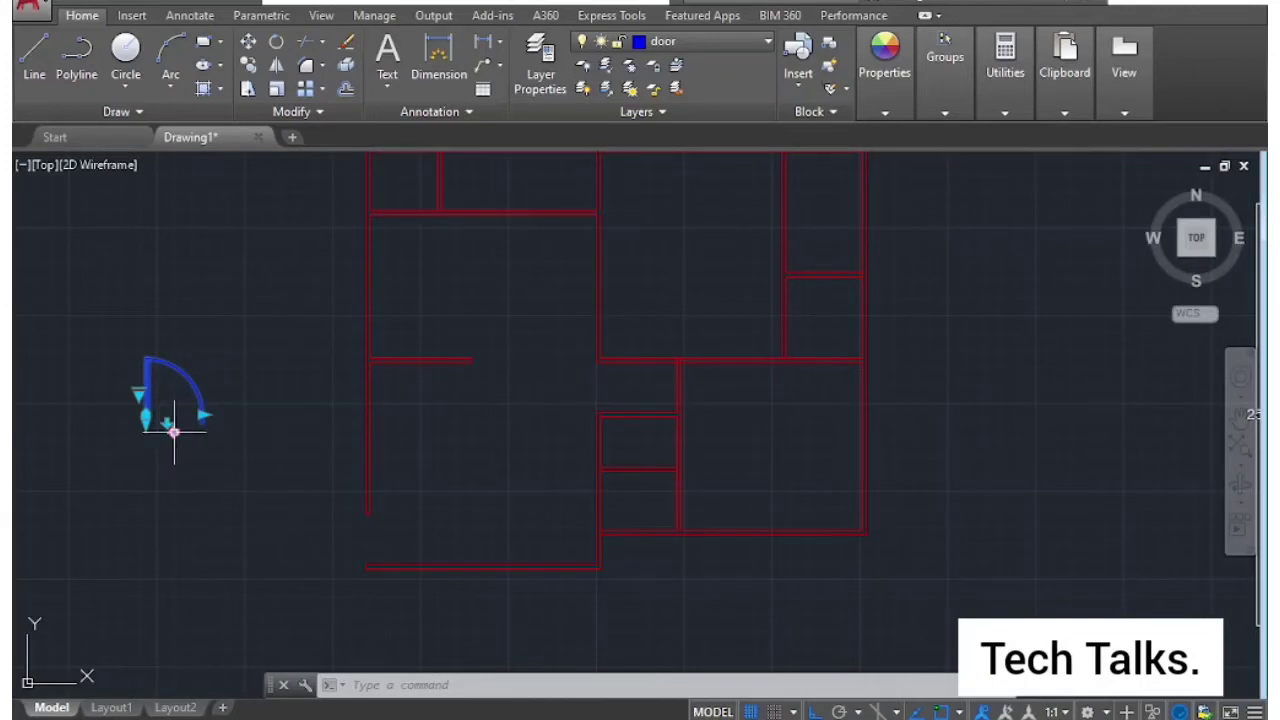
pyautogui.click(167, 424)
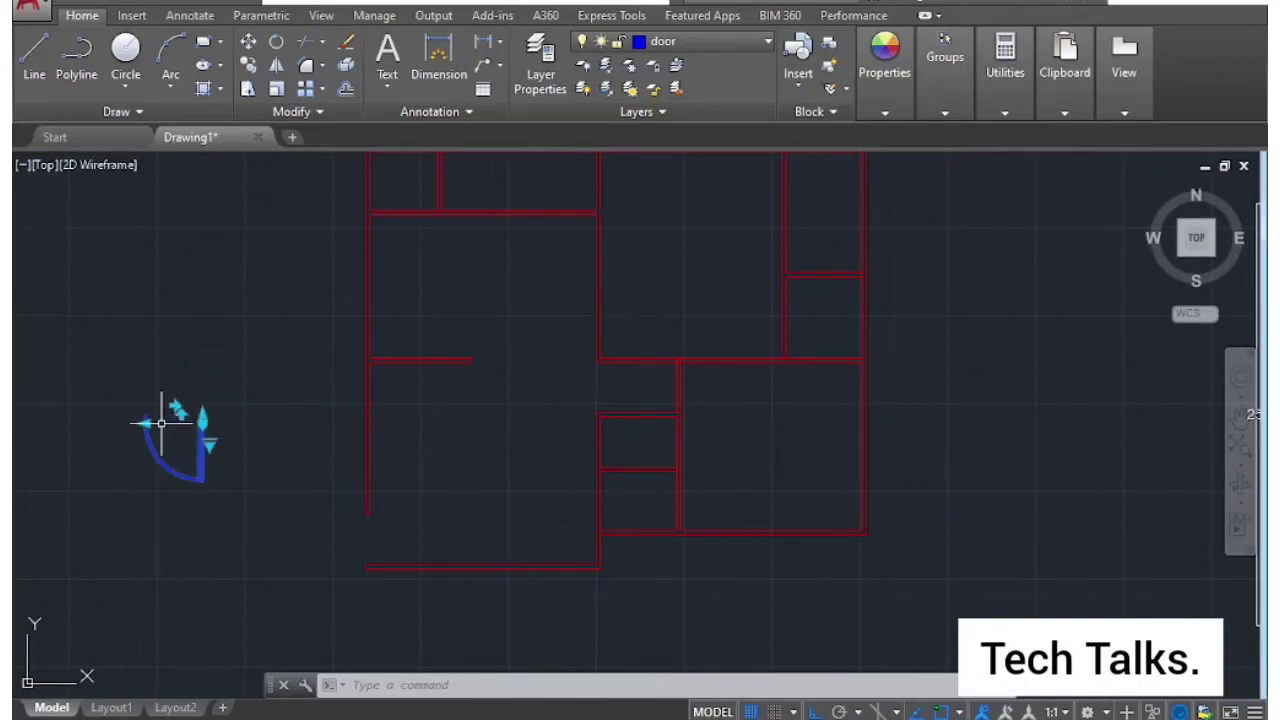
pyautogui.click(202, 414)
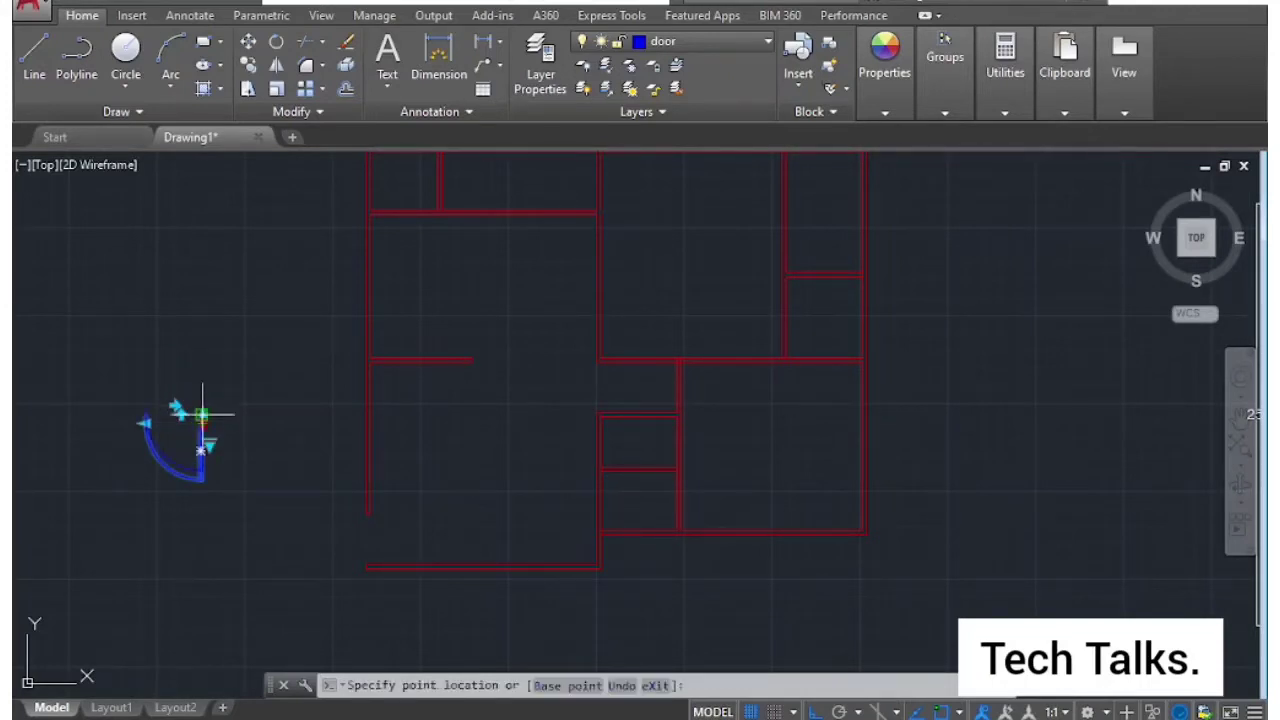
pyautogui.press('Escape')
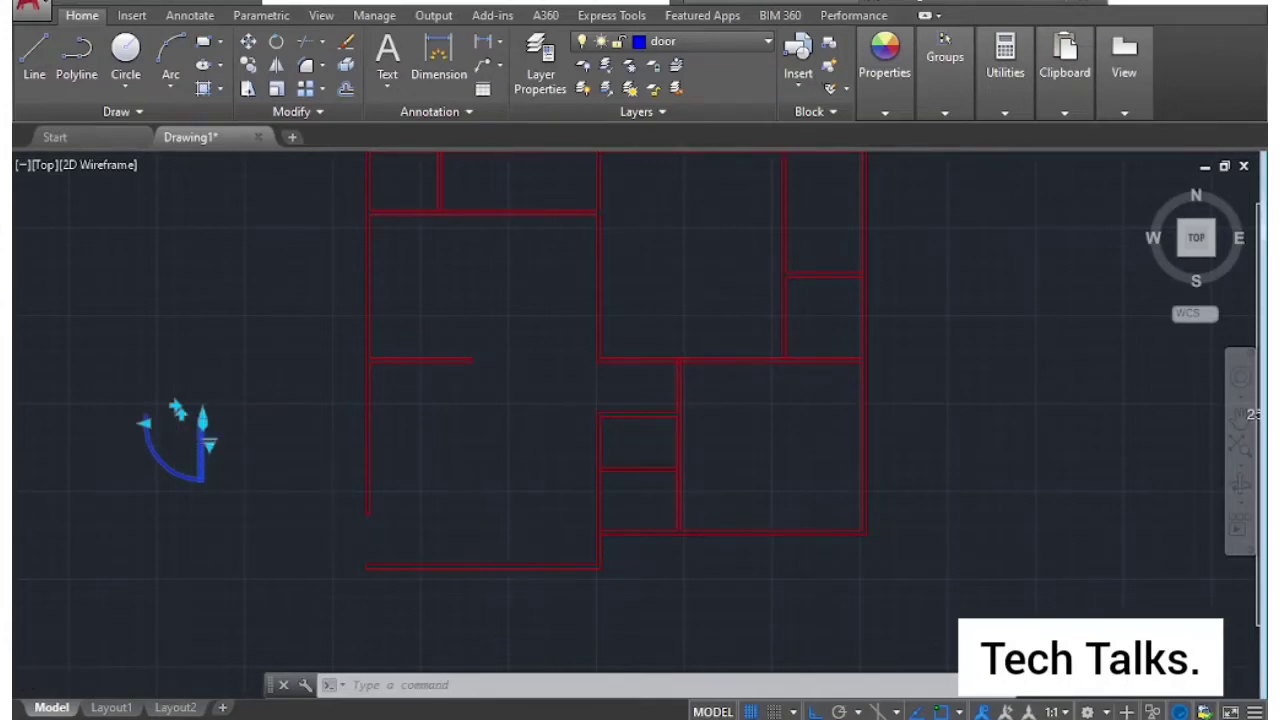
# Rotate the door about a base point near the top of its leaf.
pyautogui.scroll(2, 135, 448)
pyautogui.write('ro')
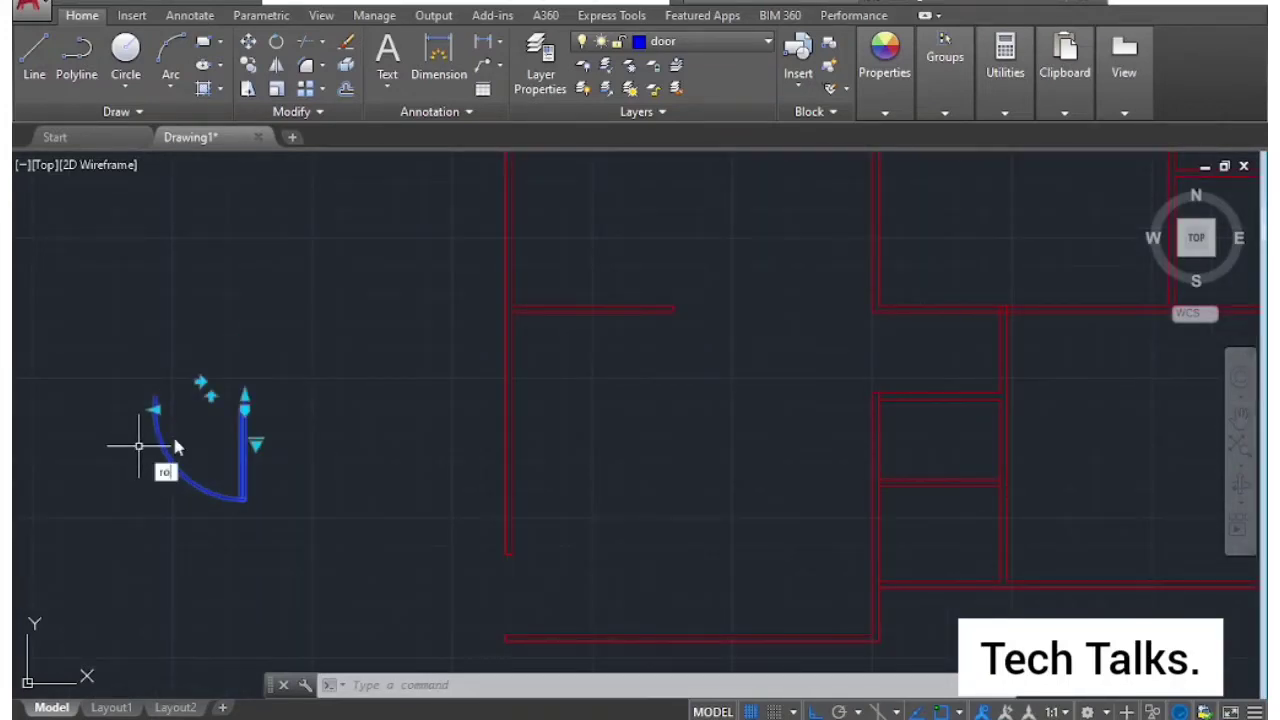
pyautogui.press('Return')
pyautogui.click(243, 408)
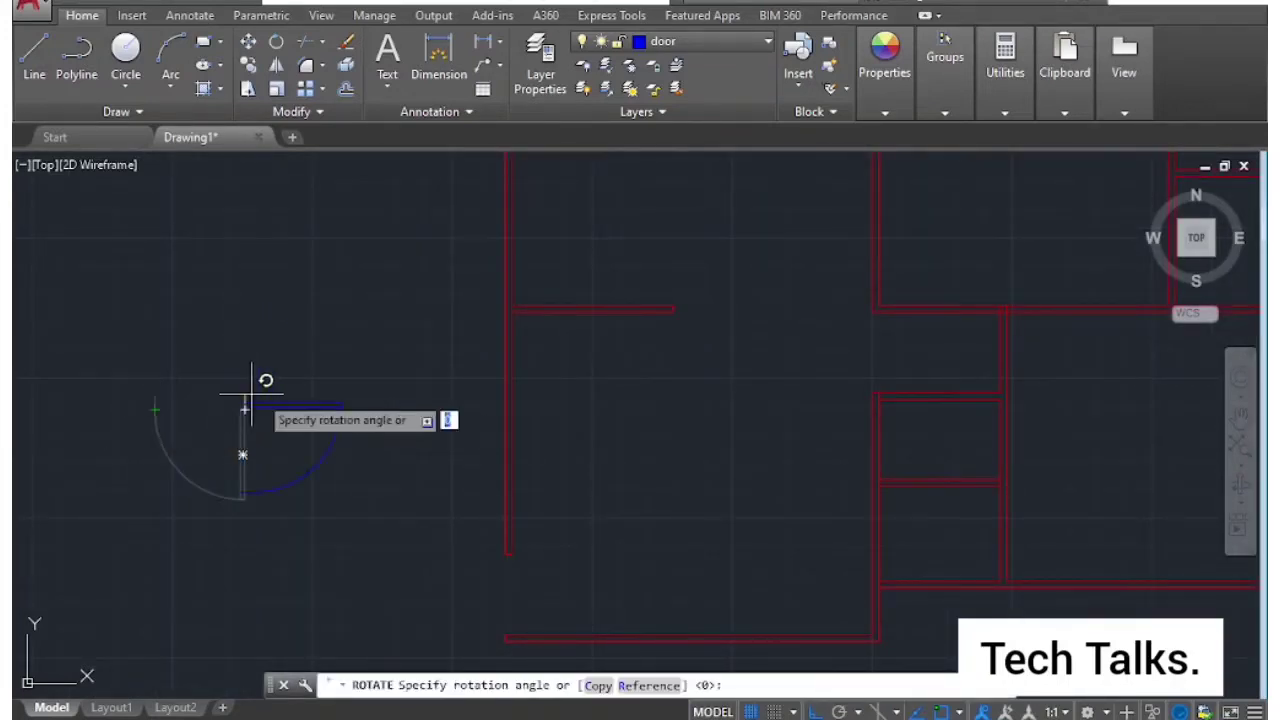
pyautogui.click(409, 400)
pyautogui.scroll(-2, 409, 400)
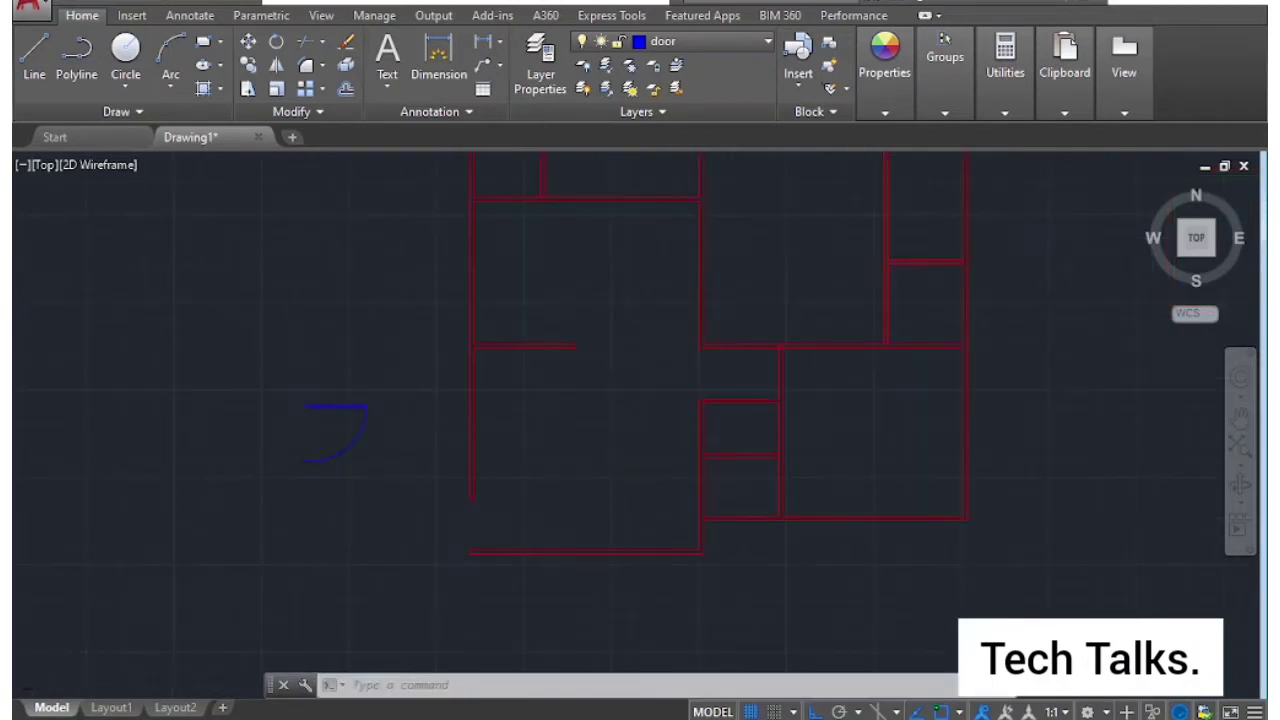
pyautogui.moveTo(374, 424); pyautogui.dragTo(589, 469, button='middle')
pyautogui.scroll(3, 575, 477)
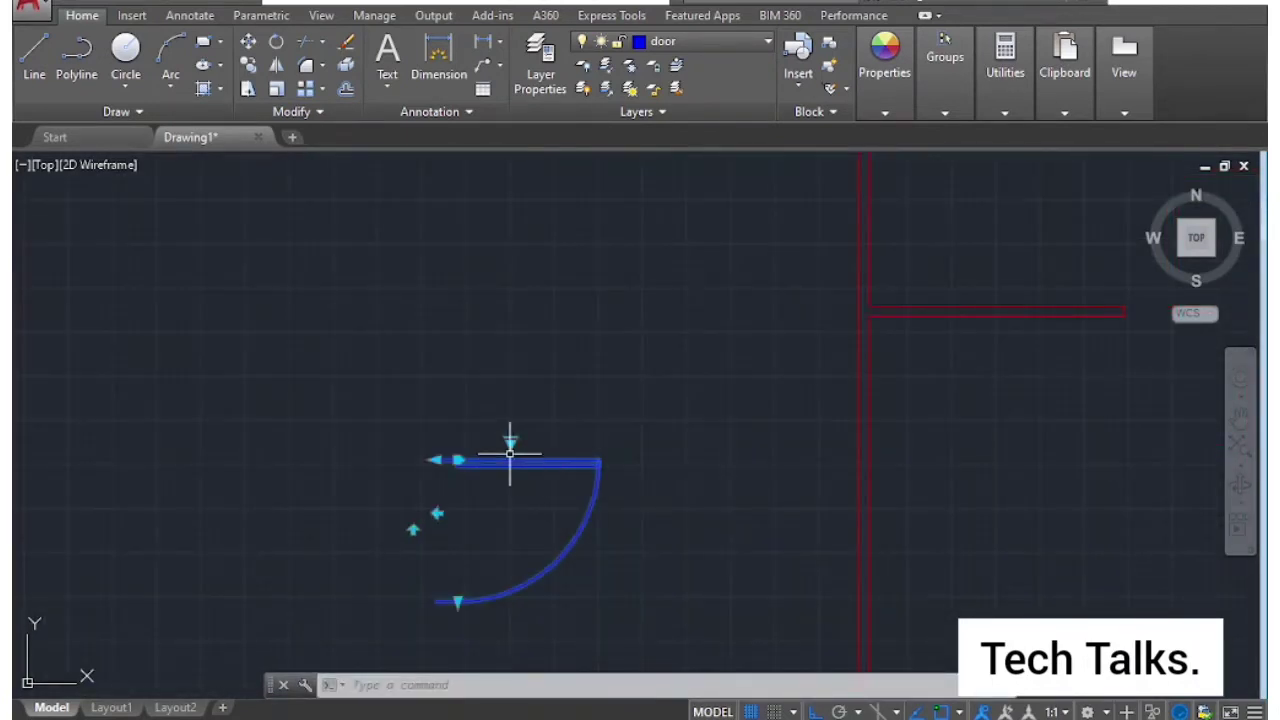
# Flip the door vertically so its leaf lies along the bottom with the arc upward.
pyautogui.click(457, 601)
pyautogui.press('Escape')
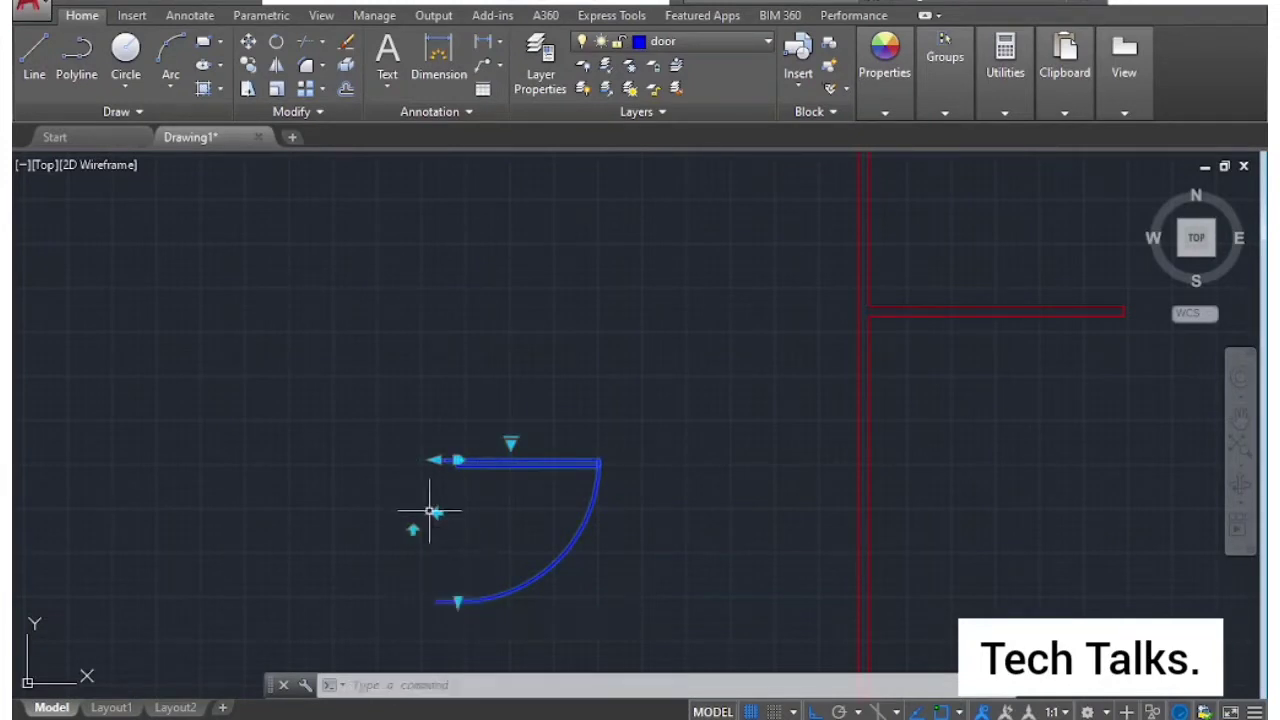
pyautogui.click(433, 512)
pyautogui.click(452, 512)
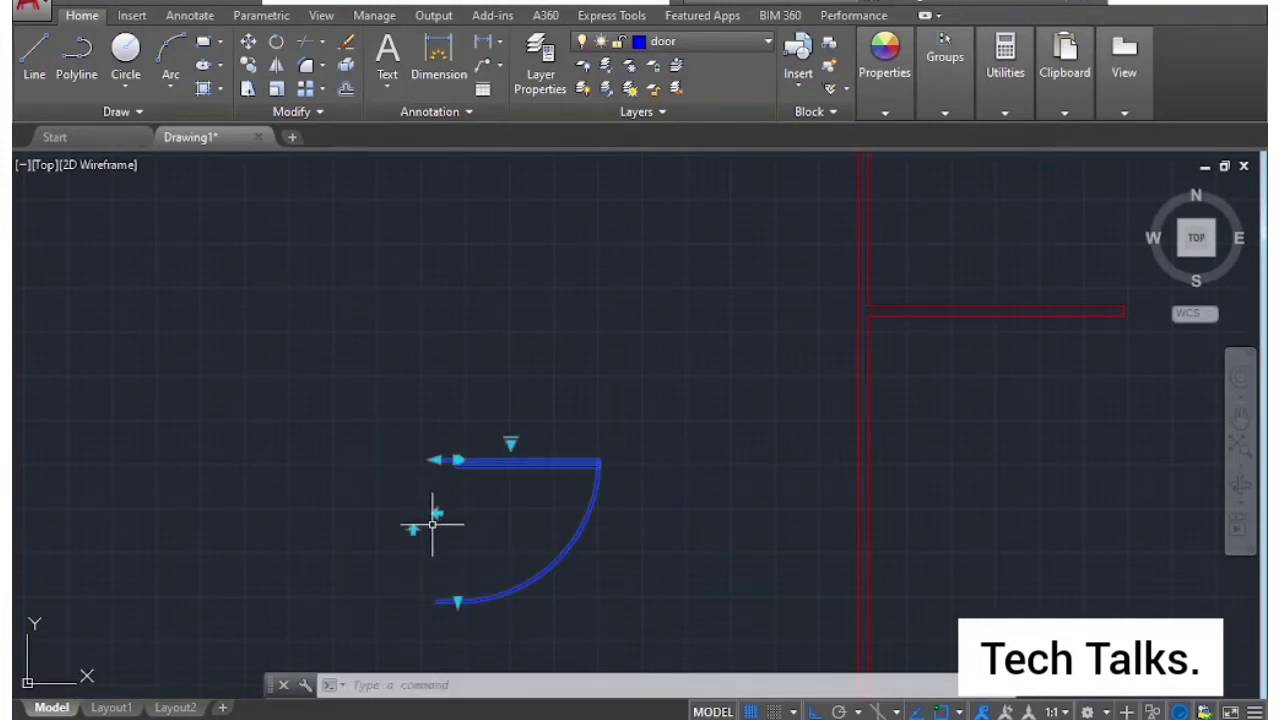
pyautogui.click(418, 529)
pyautogui.scroll(-3, 414, 523)
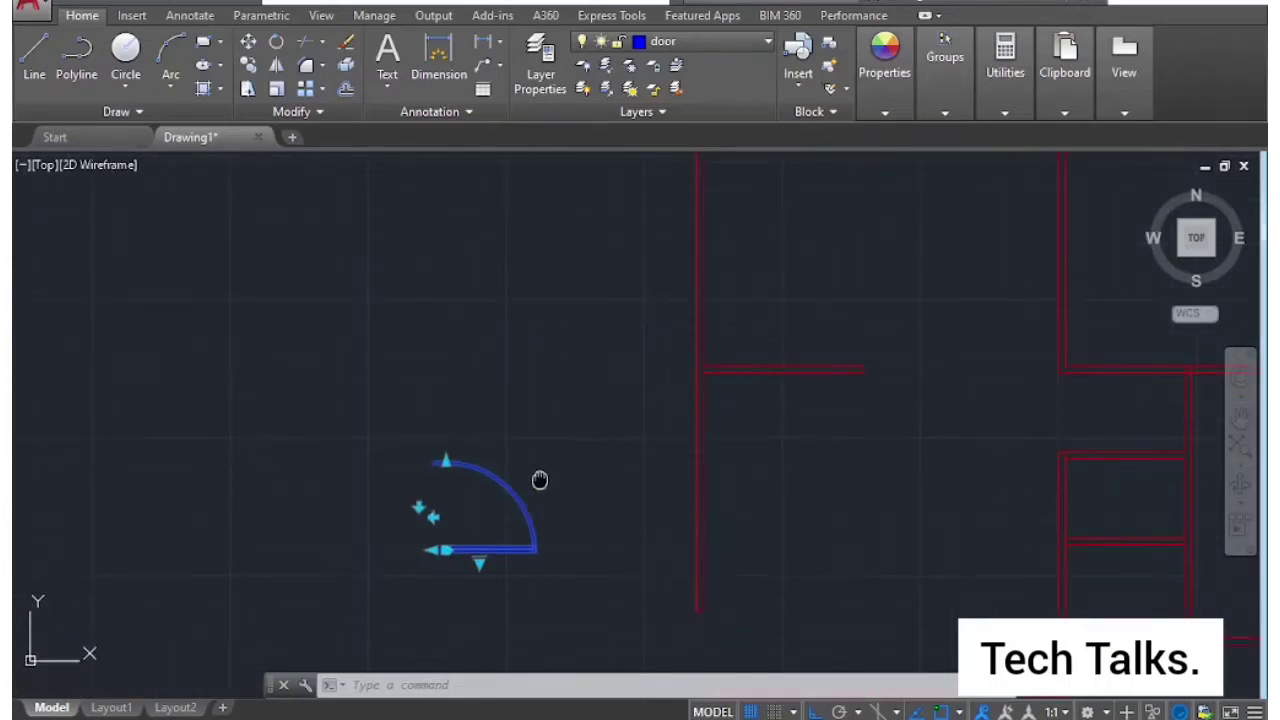
pyautogui.press('Escape')
pyautogui.scroll(-2, 520, 440)
pyautogui.scroll(2, 474, 398)
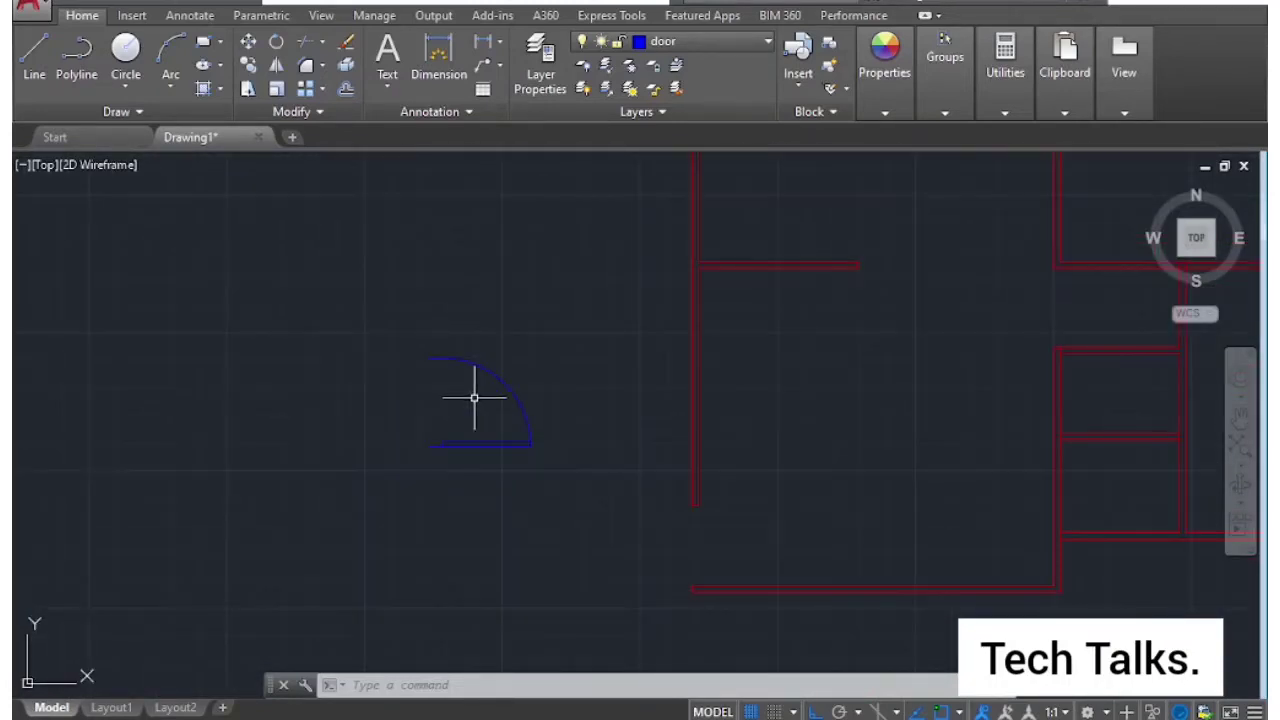
pyautogui.write('l')
pyautogui.press('Return')
# Close the wall end with a short blue line from the wall endpoint to the corner.
pyautogui.scroll(3, 680, 500)
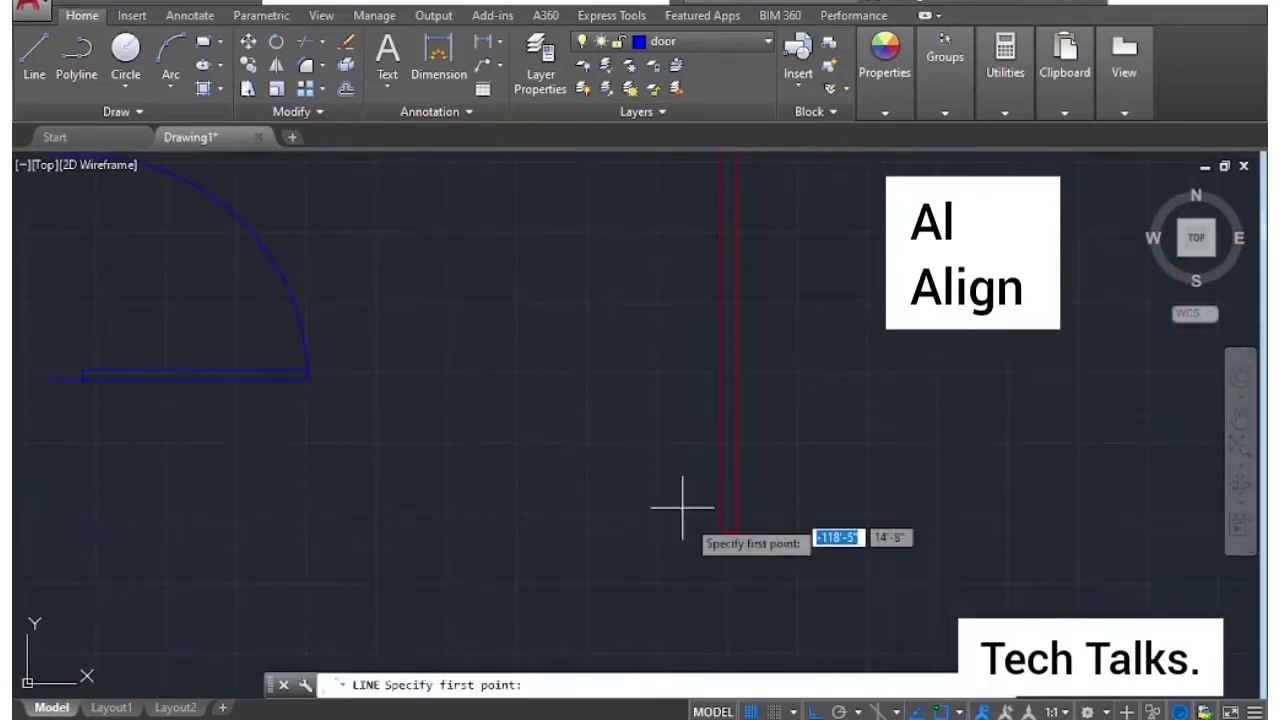
pyautogui.click(721, 533)
pyautogui.scroll(-2, 710, 580)
pyautogui.scroll(-1, 686, 508)
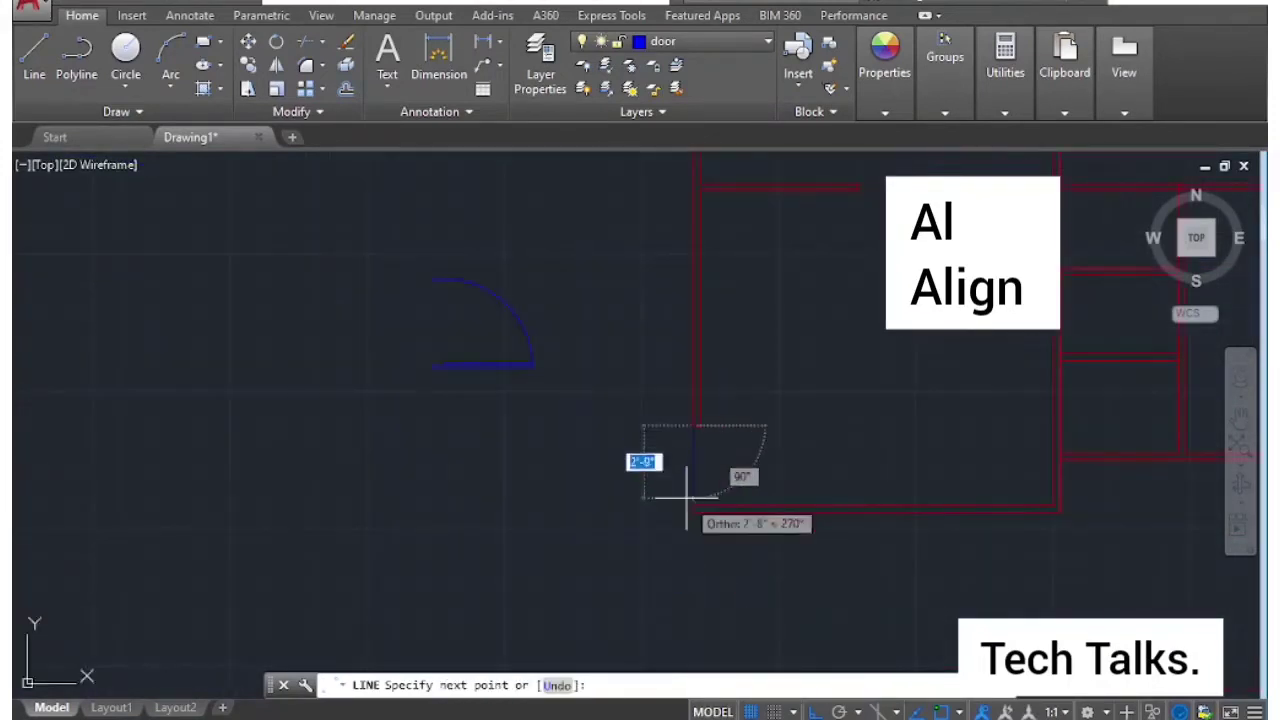
pyautogui.scroll(3, 686, 500)
pyautogui.click(697, 495)
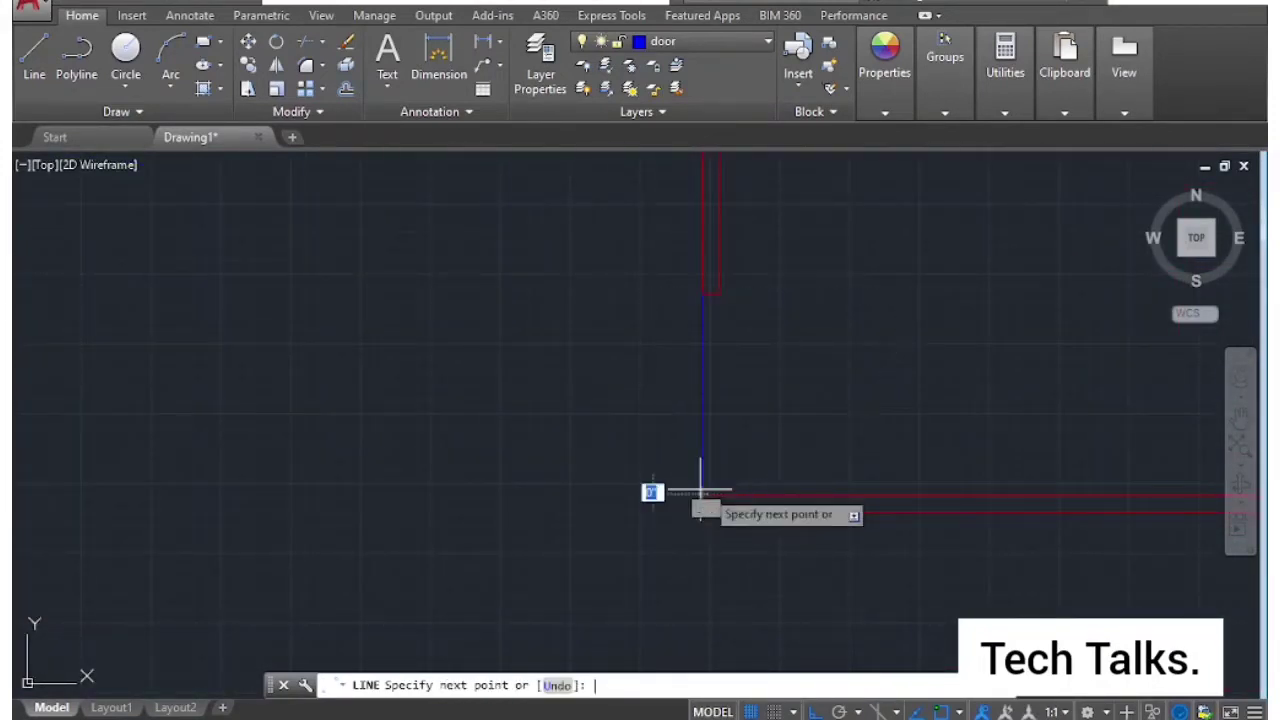
pyautogui.press('Escape')
pyautogui.scroll(-3, 809, 449)
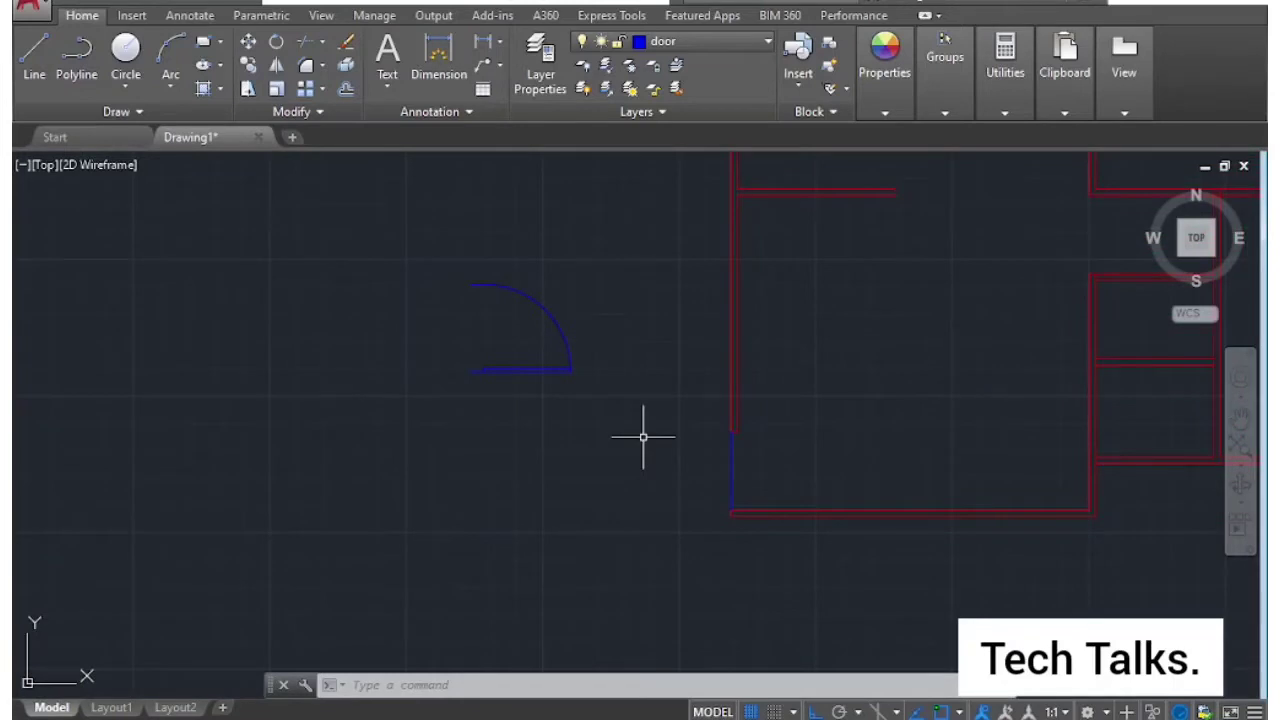
# Start aligning the door arc, matching its first reference point to the wall opening's endpoint.
pyautogui.write('l')
pyautogui.press('Return')
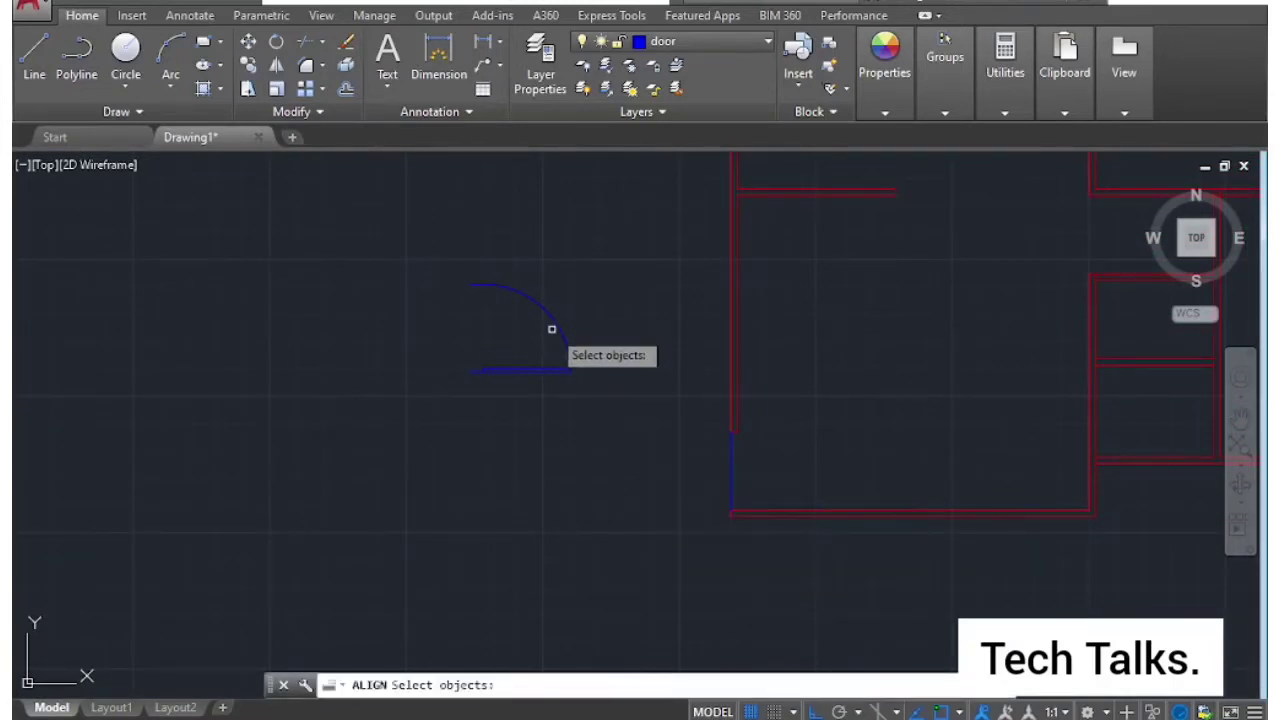
pyautogui.press('Return')
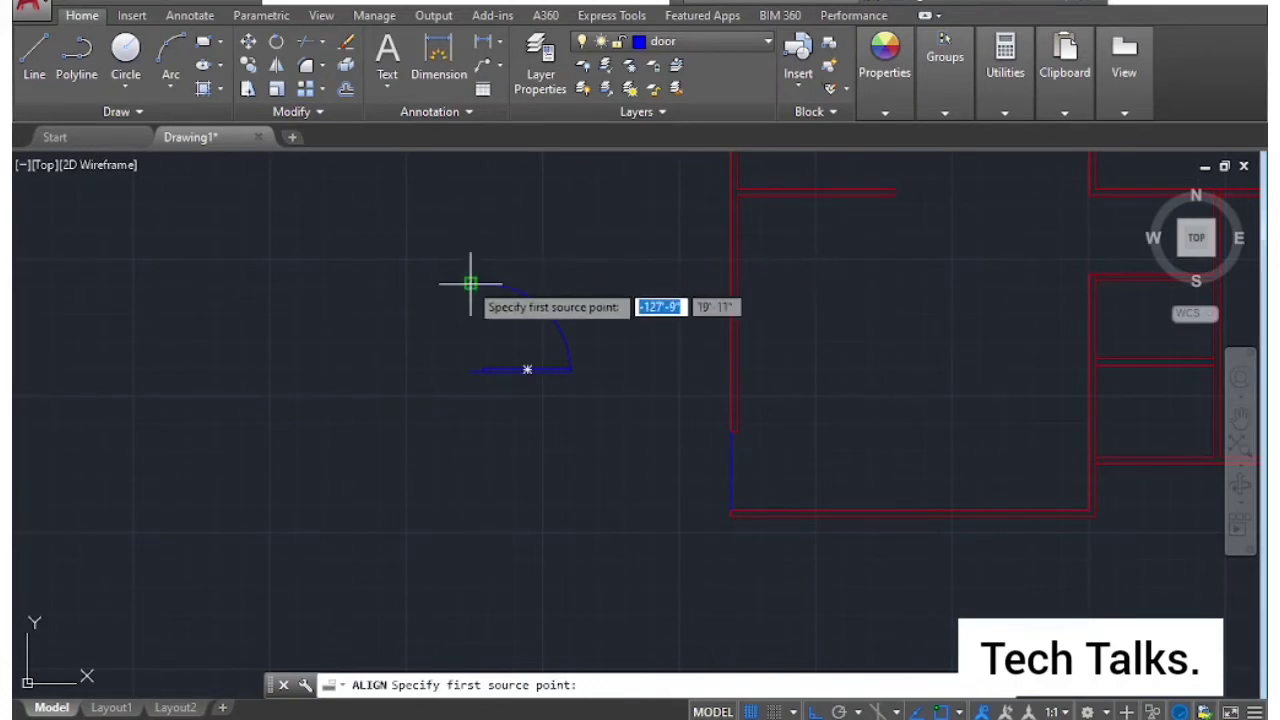
pyautogui.click(470, 283)
pyautogui.scroll(5, 720, 425)
pyautogui.click(657, 443)
# Match the door's second point to the wall corner and finish aligning without scaling.
pyautogui.scroll(-5, 657, 443)
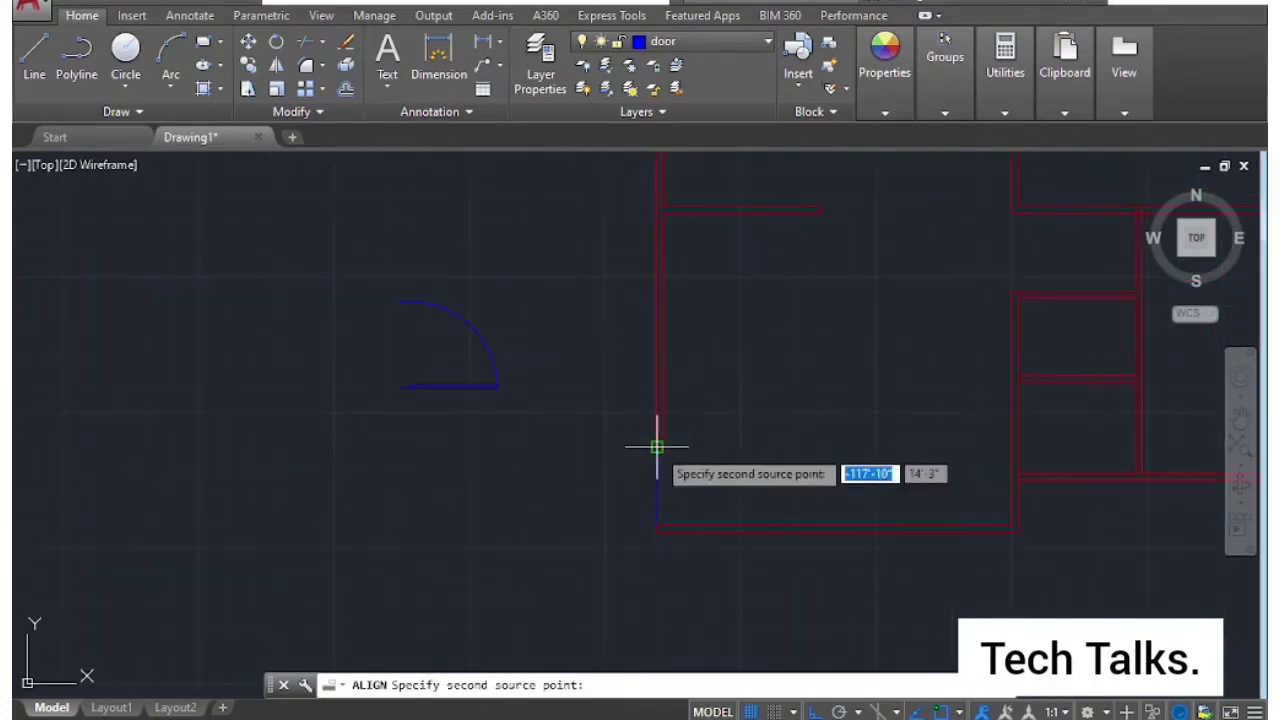
pyautogui.scroll(-2, 665, 480)
pyautogui.scroll(3, 675, 515)
pyautogui.scroll(-4, 600, 434)
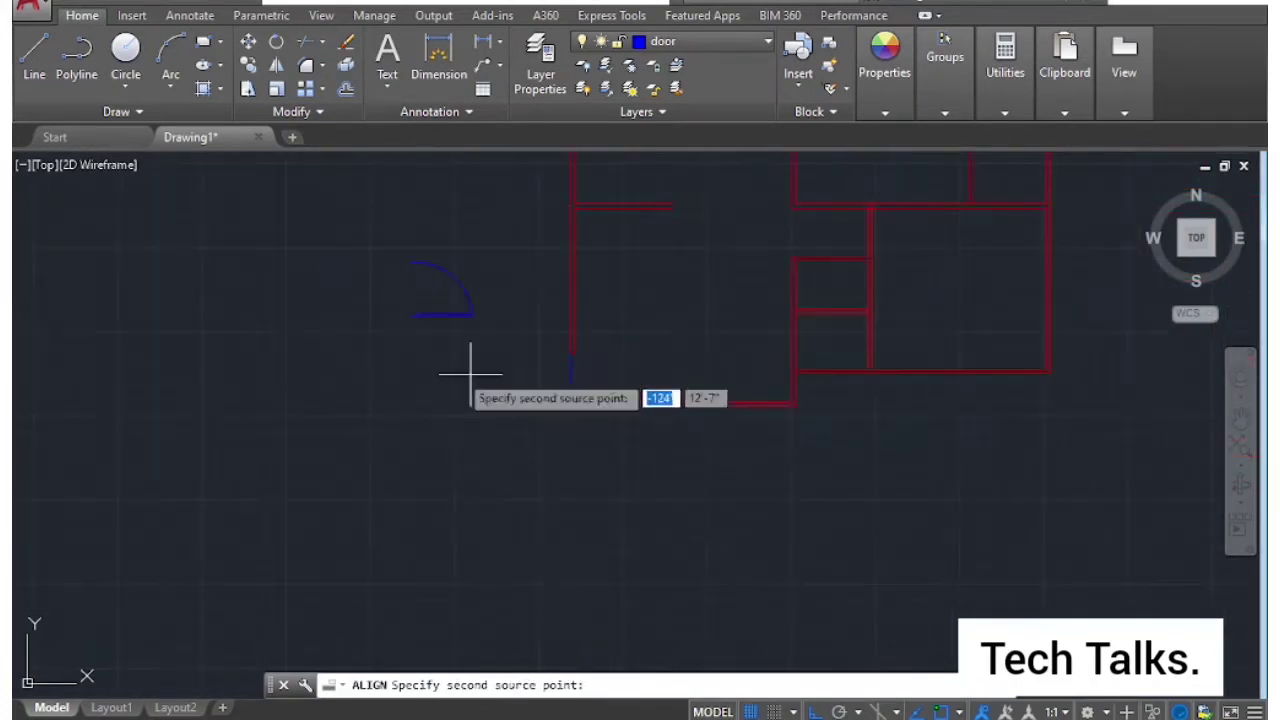
pyautogui.scroll(1, 449, 366)
pyautogui.scroll(4, 479, 420)
pyautogui.click(457, 409)
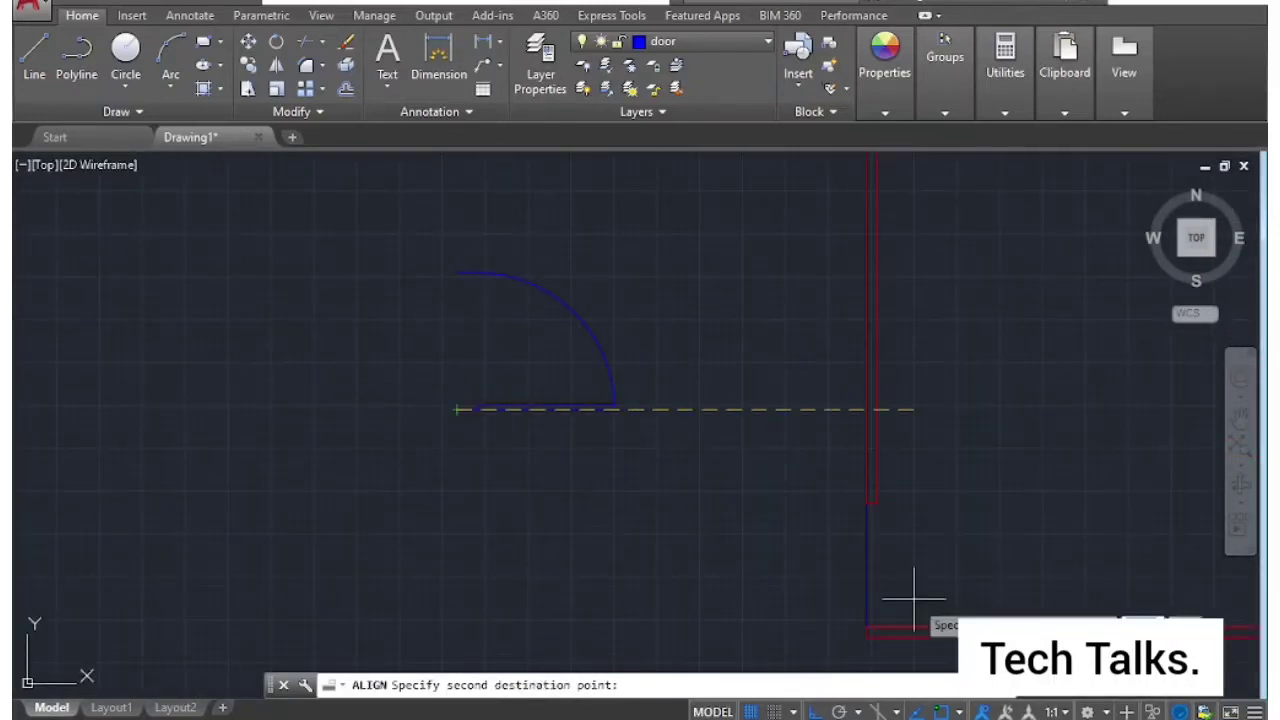
pyautogui.click(865, 624)
pyautogui.press('Return')
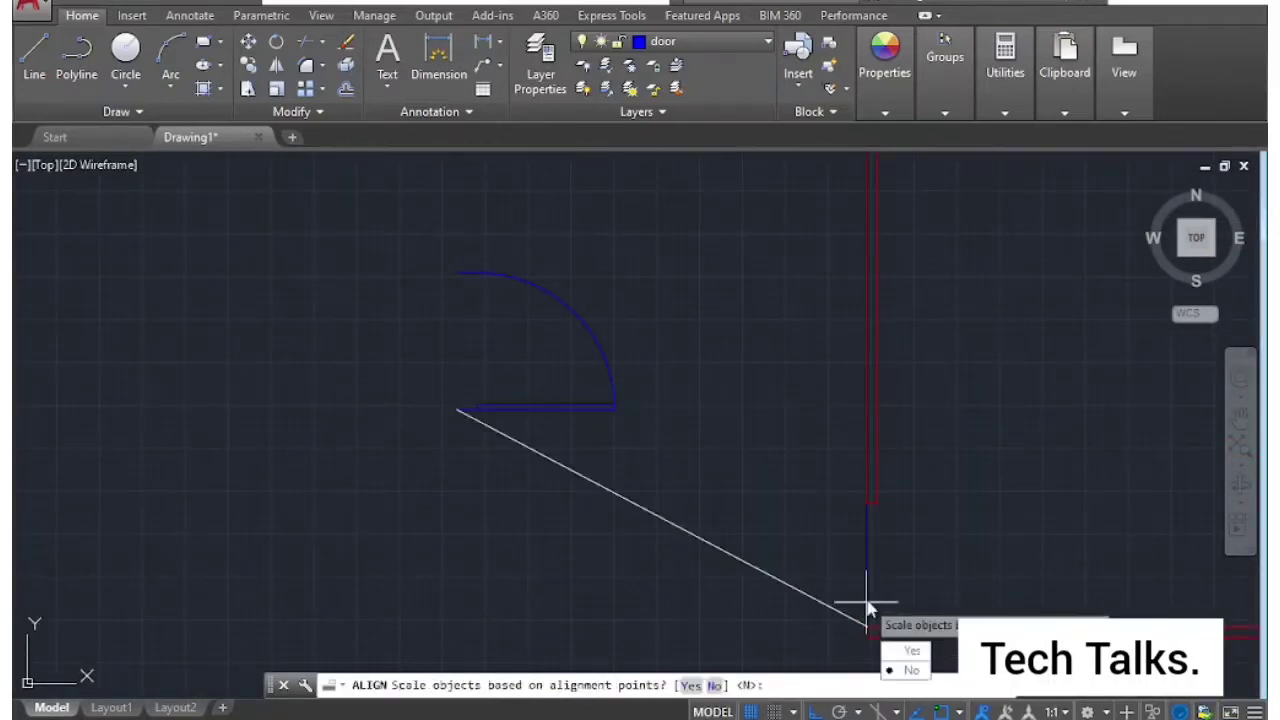
pyautogui.press('Return')
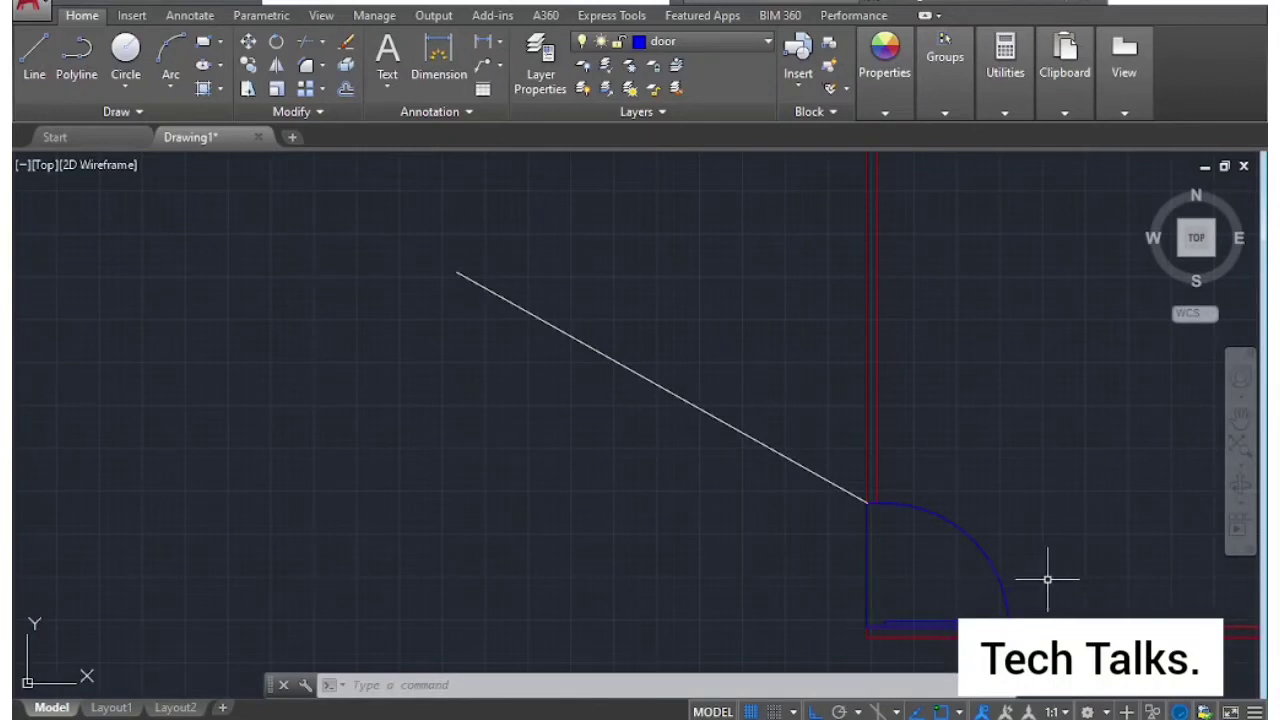
# Select the aligned door with a crossing window.
pyautogui.click(988, 449)
pyautogui.press('Escape')
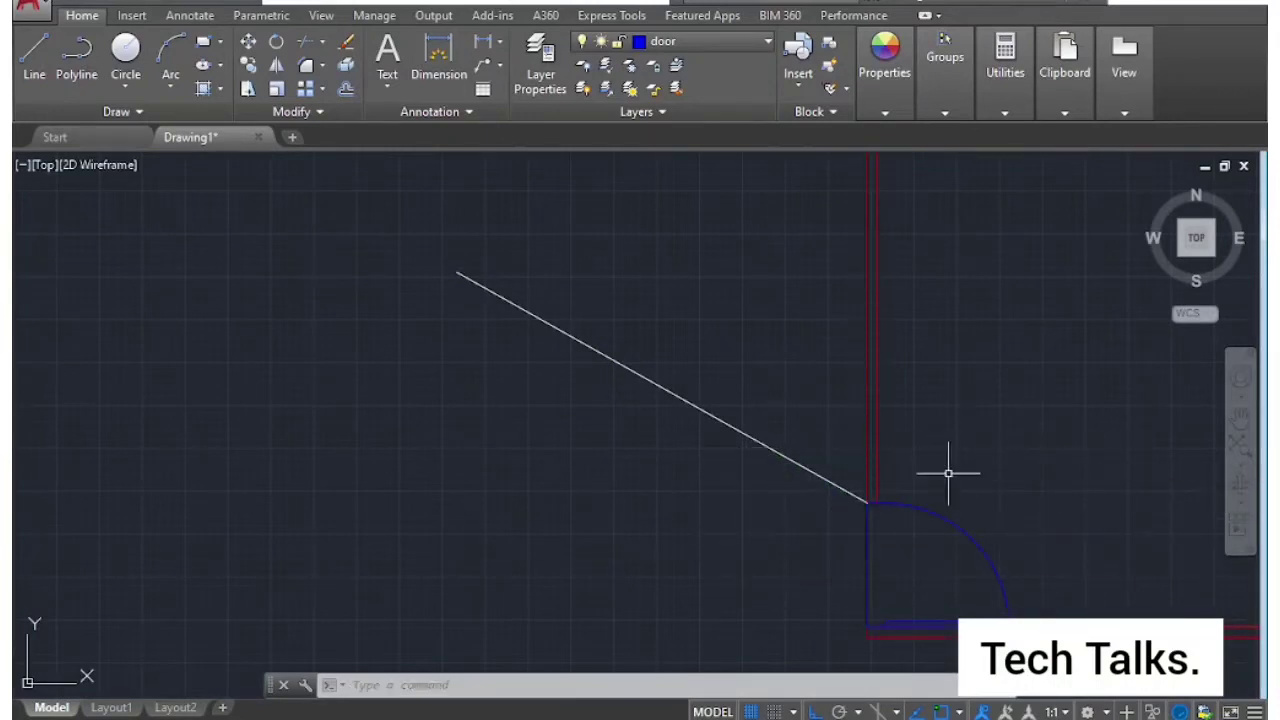
pyautogui.click(432, 362)
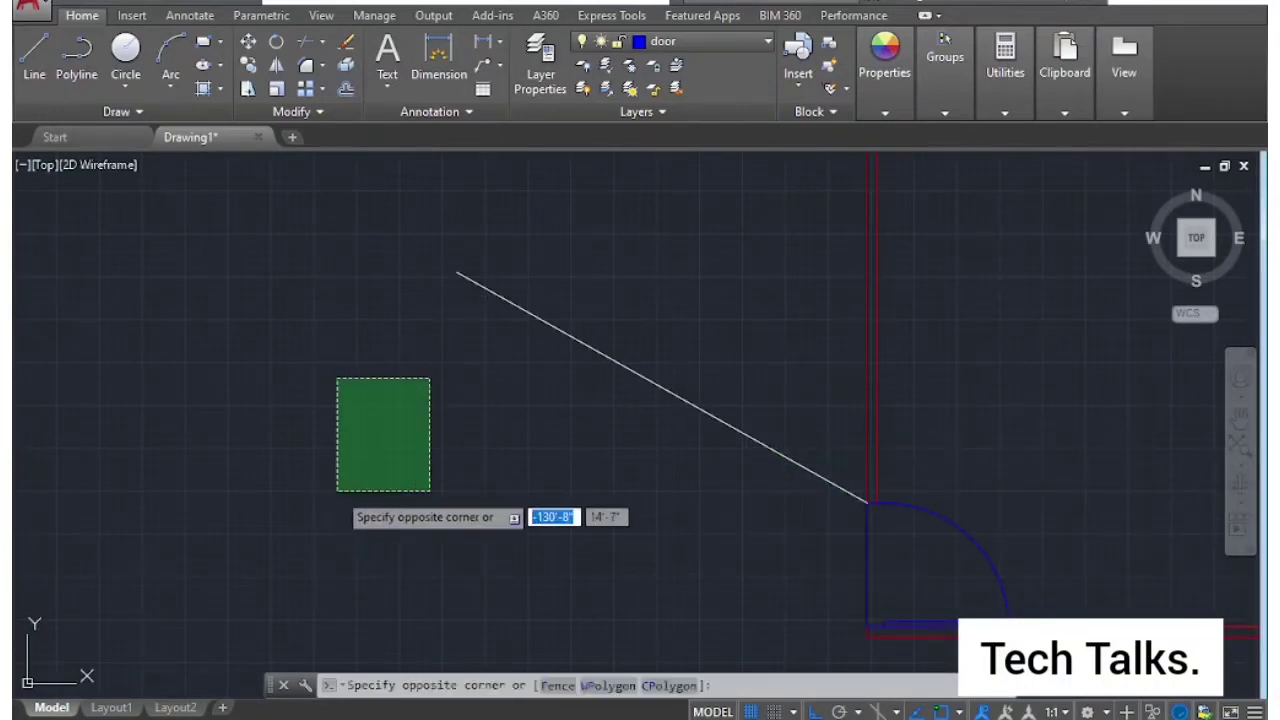
pyautogui.click(336, 496)
pyautogui.scroll(-3, 943, 466)
pyautogui.scroll(-3, 943, 466)
pyautogui.scroll(8, 868, 602)
pyautogui.moveTo(868, 602); pyautogui.dragTo(766, 414, button='middle')
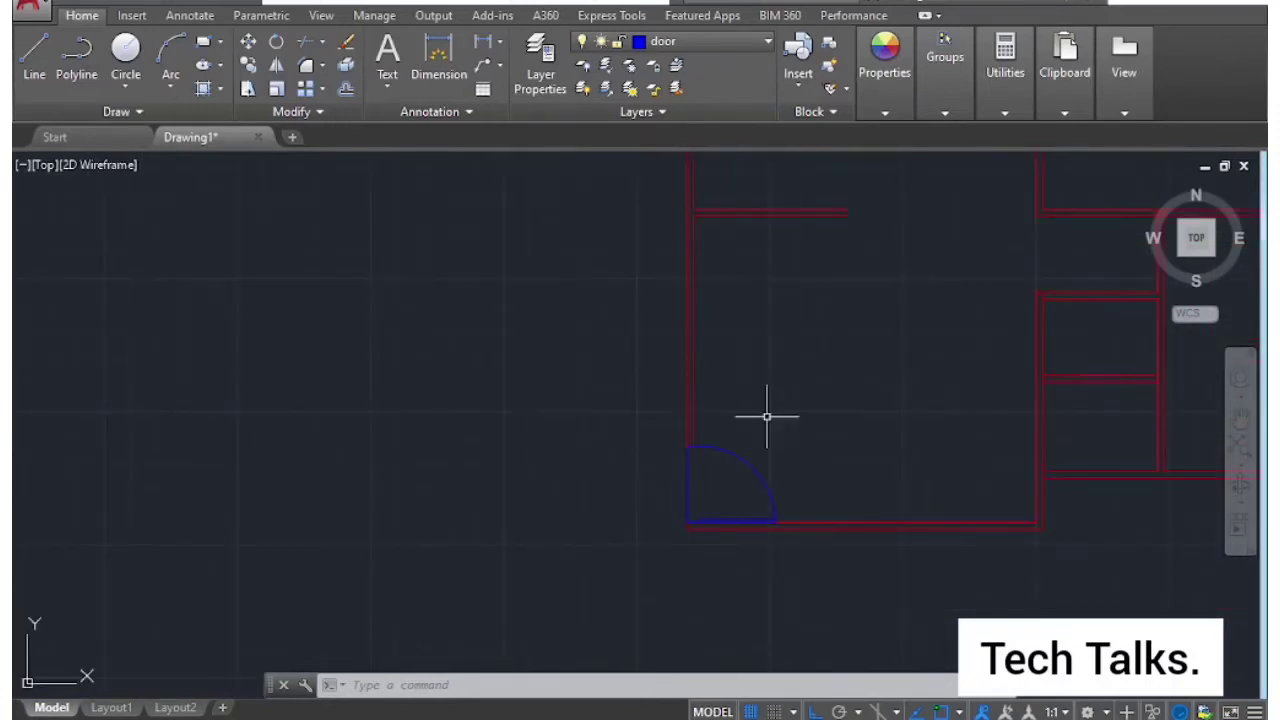
pyautogui.scroll(2, 750, 460)
pyautogui.click(671, 483)
pyautogui.click(590, 503)
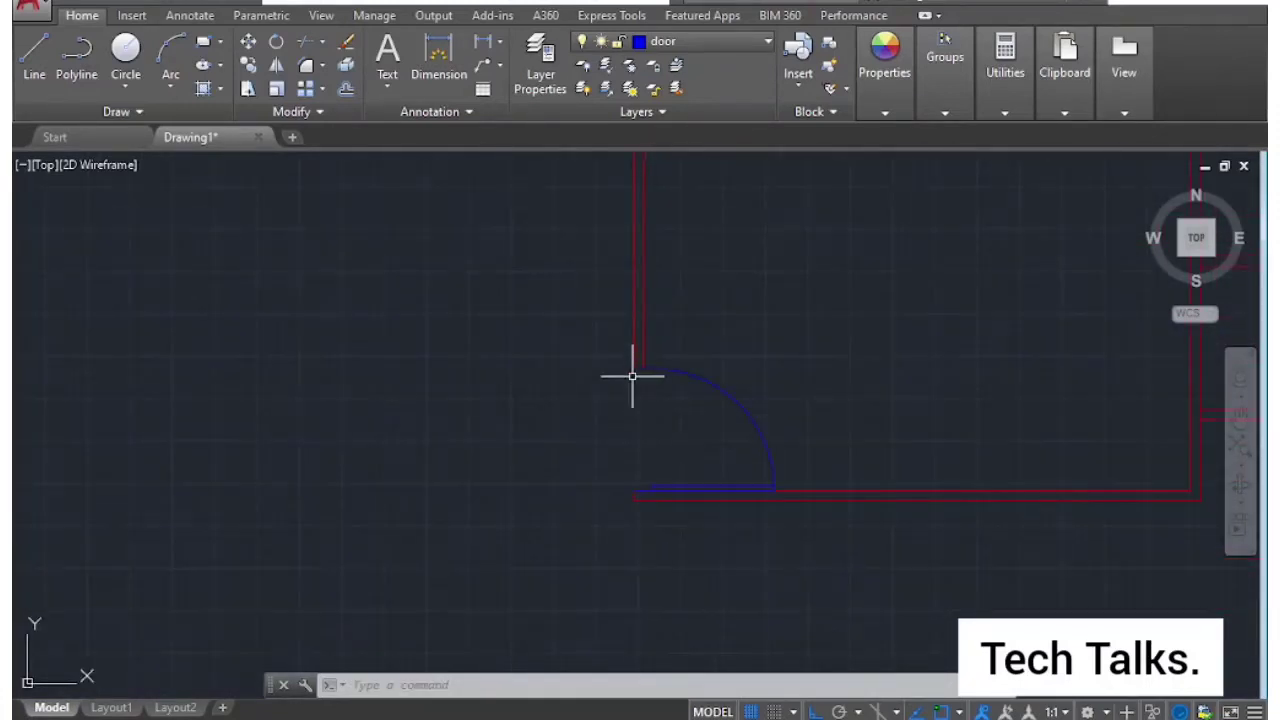
pyautogui.scroll(-3, 947, 519)
pyautogui.scroll(4, 623, 523)
# Copy the door from its end point into the room above.
pyautogui.scroll(2, 498, 524)
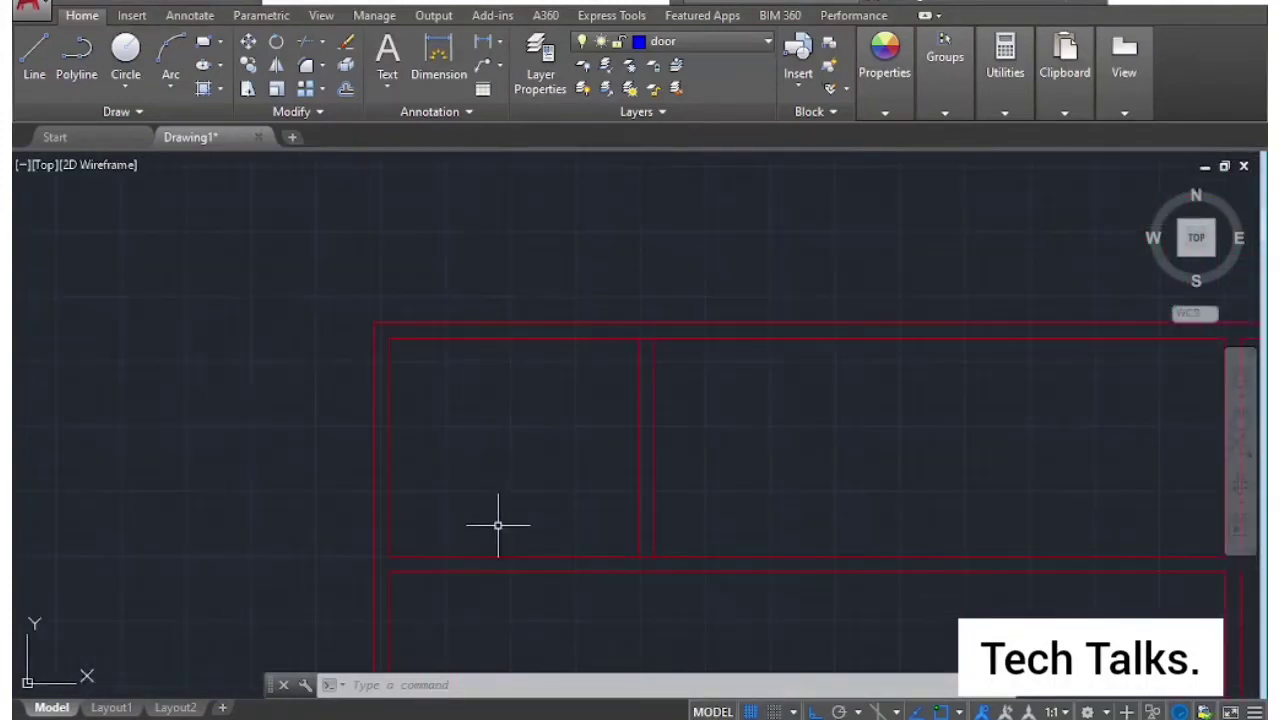
pyautogui.scroll(-1, 500, 528)
pyautogui.write('T')
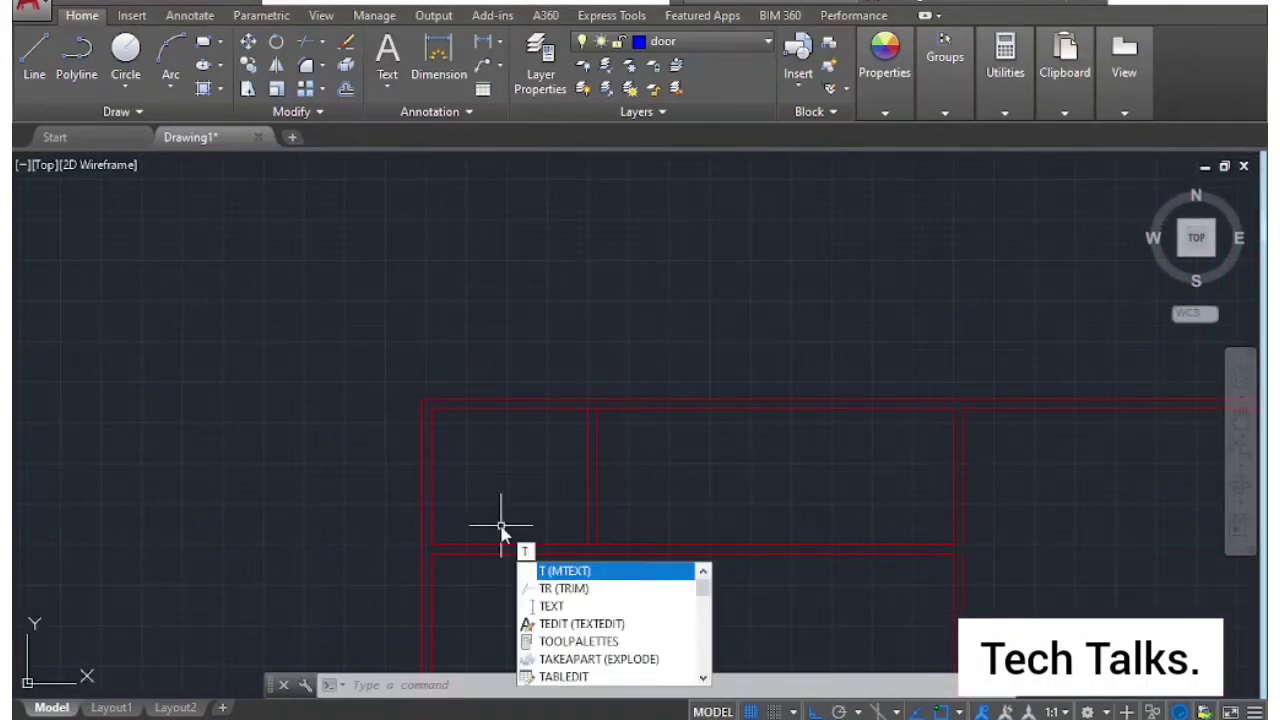
pyautogui.press('Escape')
pyautogui.scroll(-2, 505, 540)
pyautogui.scroll(4, 498, 527)
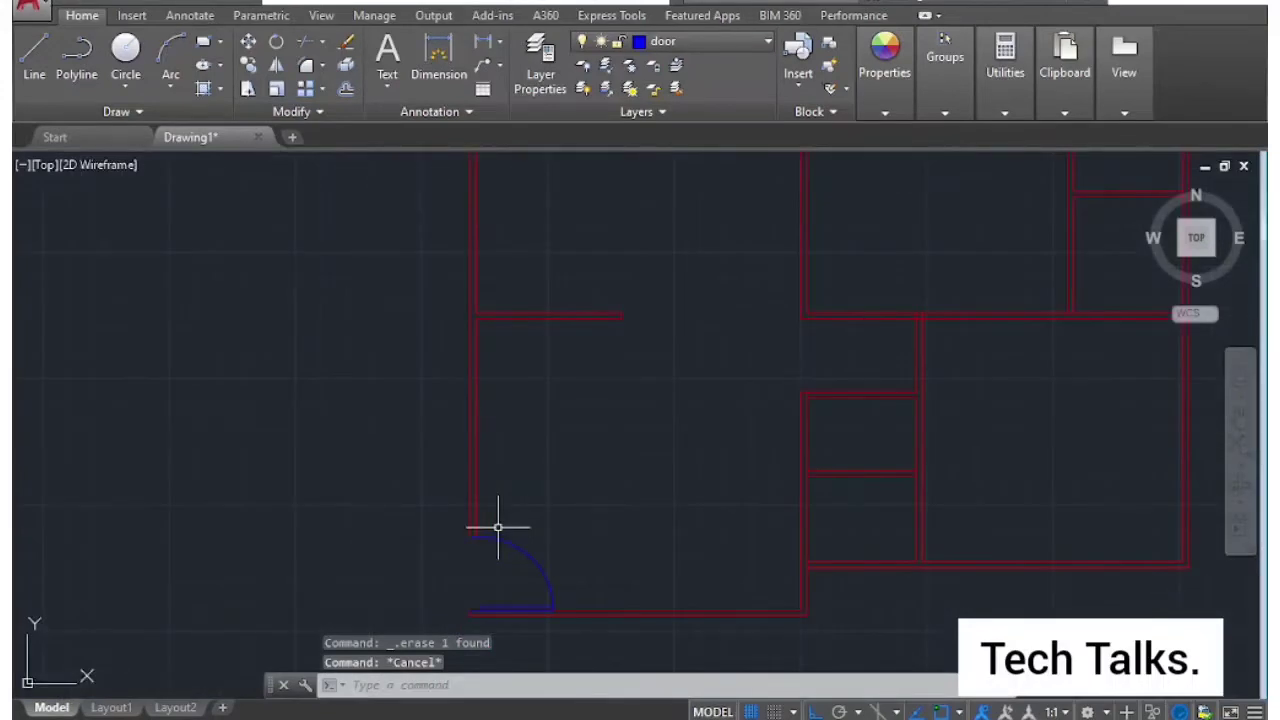
pyautogui.write('co')
pyautogui.press('Return')
pyautogui.click(537, 575)
pyautogui.press('Return')
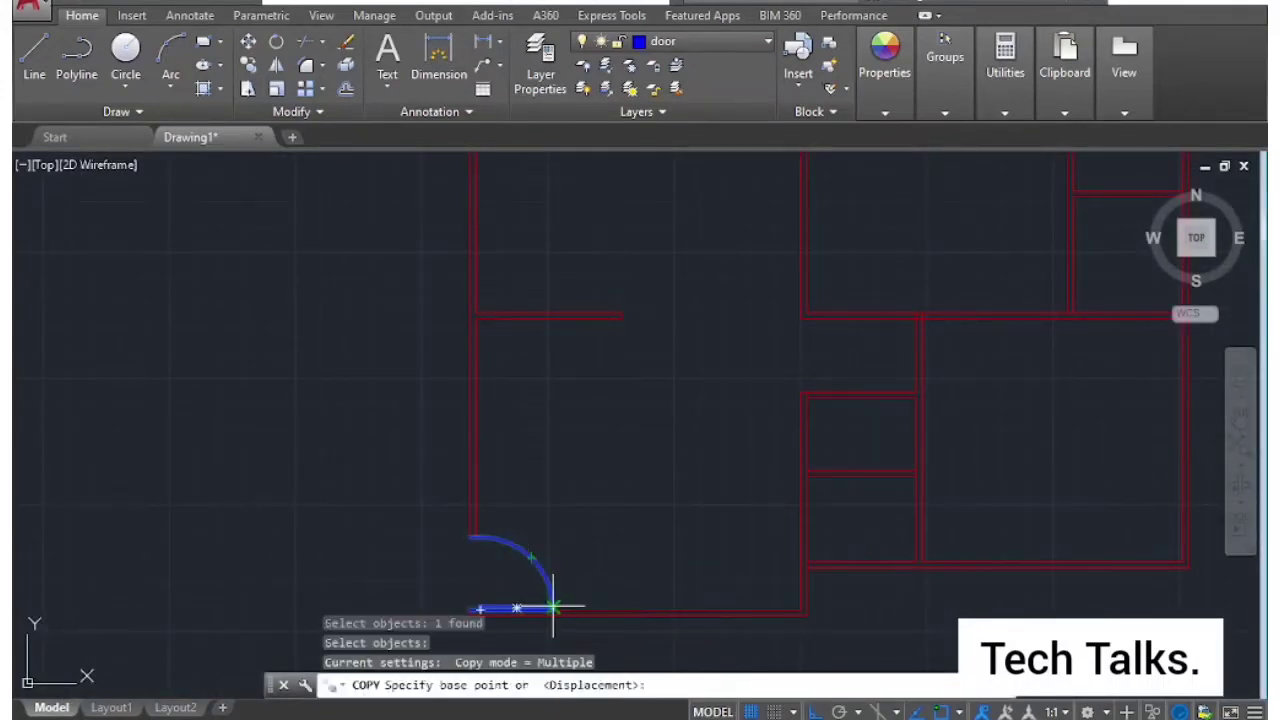
pyautogui.click(553, 608)
pyautogui.scroll(-5, 563, 530)
pyautogui.moveTo(609, 434); pyautogui.dragTo(409, 477, button='middle')
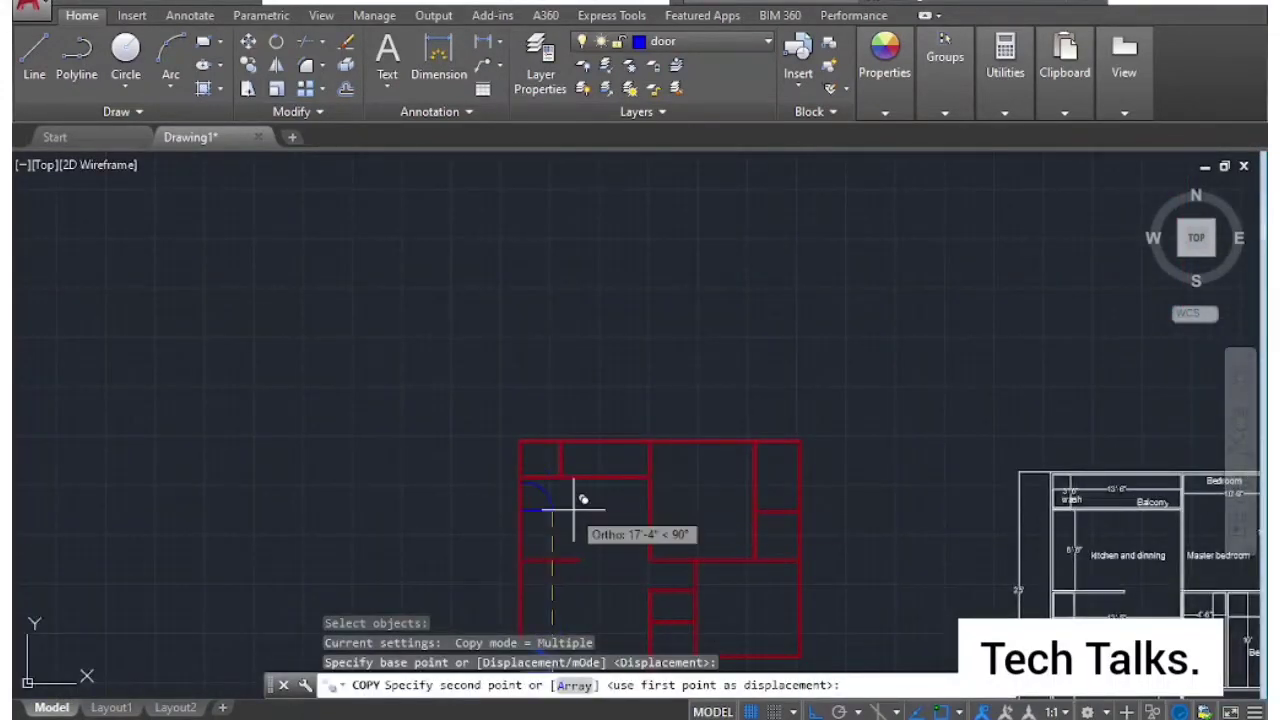
pyautogui.press('Escape')
# Move the copied door to the right, further into the room.
pyautogui.scroll(4, 565, 518)
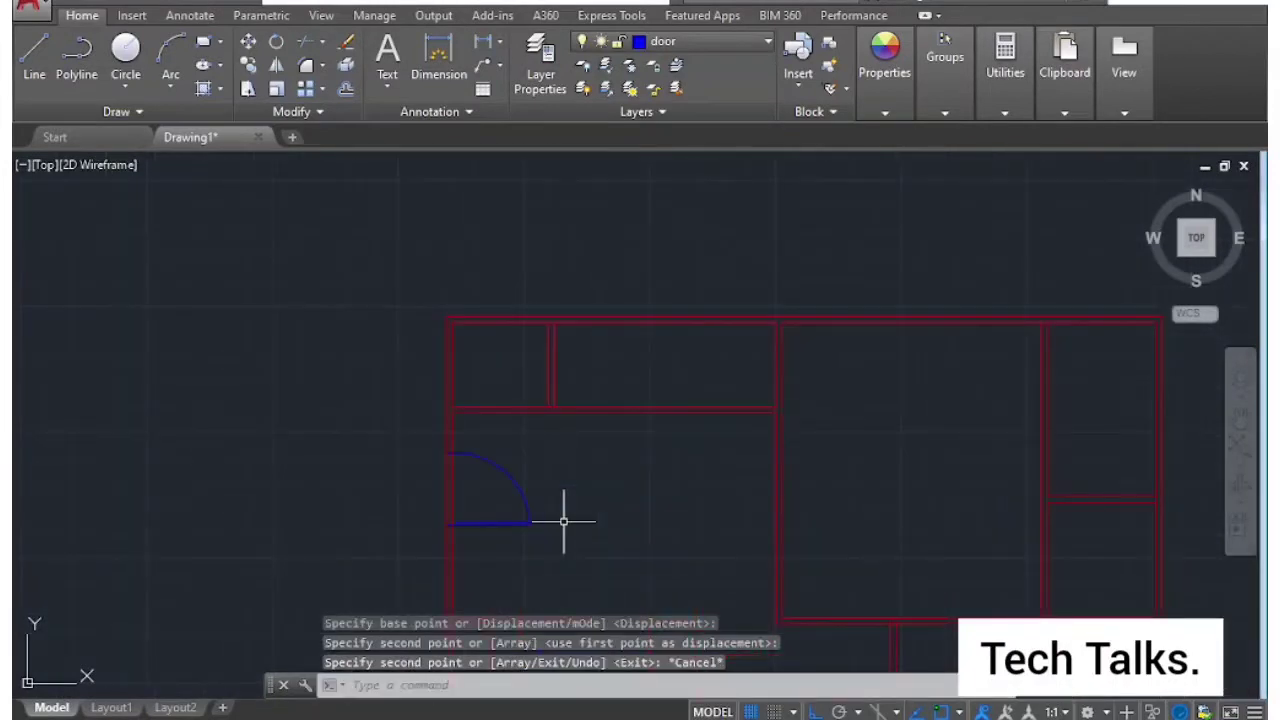
pyautogui.write('m')
pyautogui.press('Return')
pyautogui.click(527, 520)
pyautogui.press('Return')
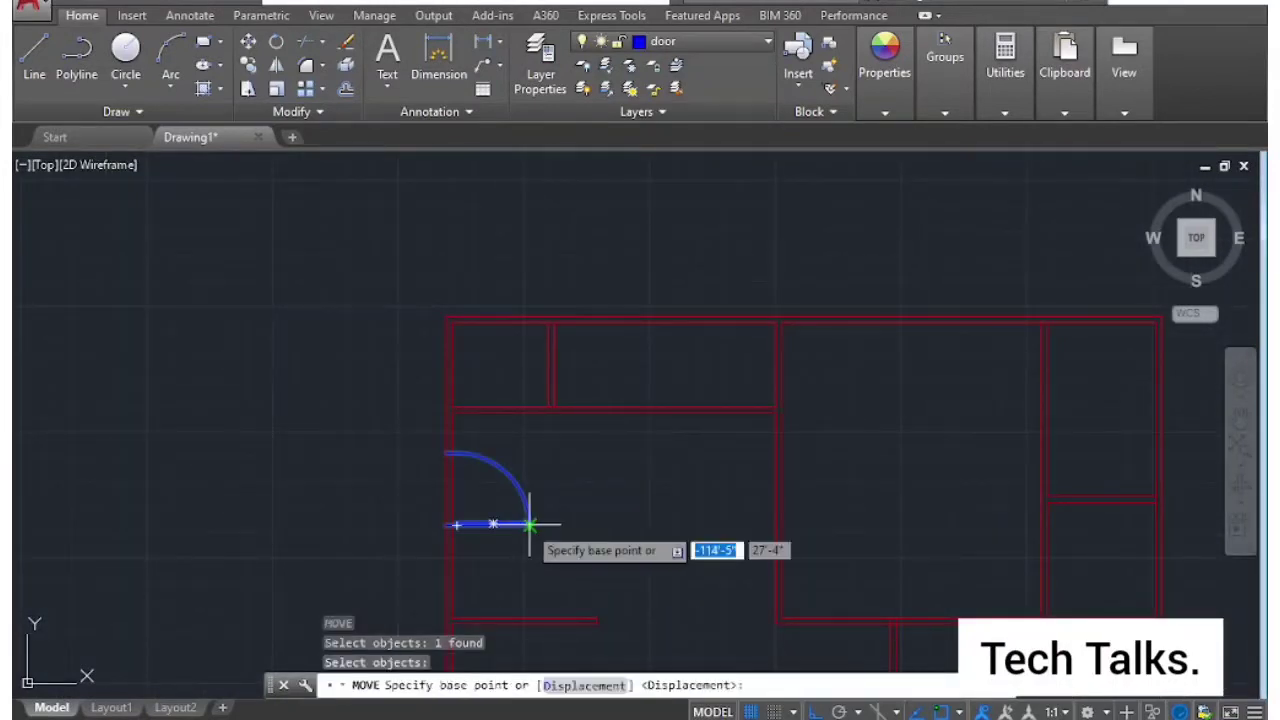
pyautogui.click(531, 522)
pyautogui.click(625, 524)
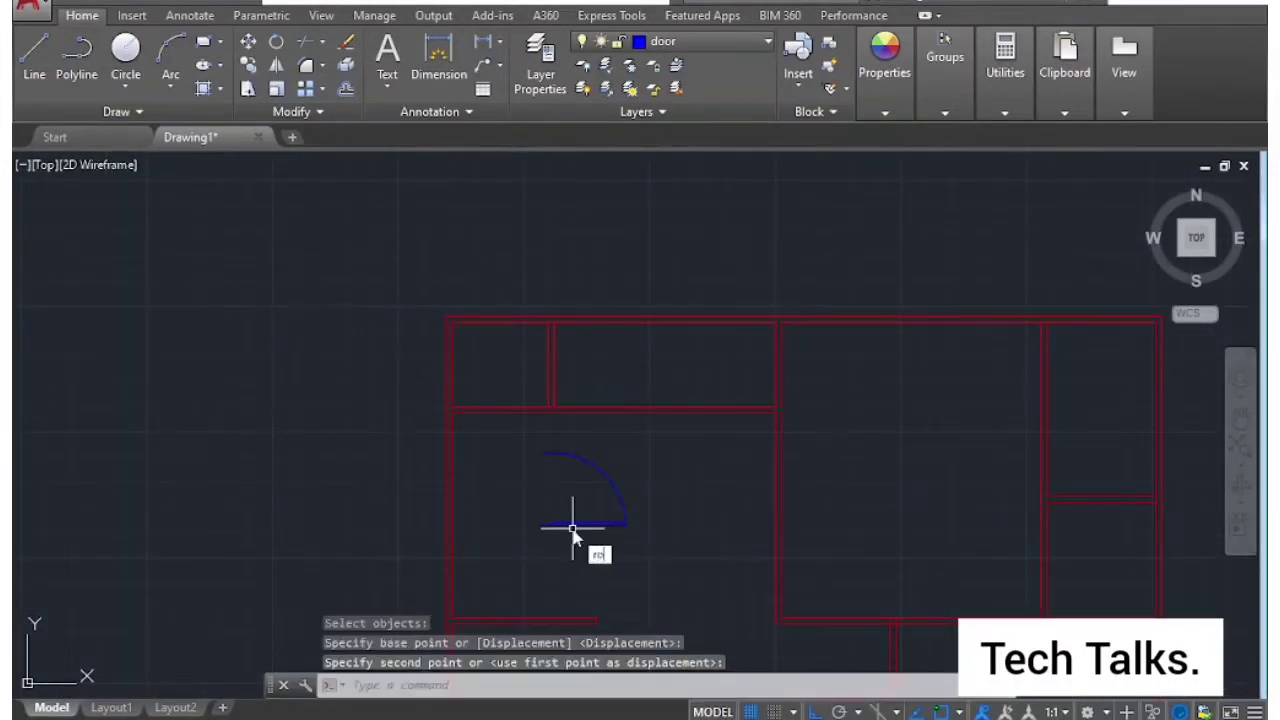
# Rotate the door 90 degrees about its hinge so the leaf stands upright.
pyautogui.press('Return')
pyautogui.click(626, 515)
pyautogui.press('Return')
pyautogui.click(625, 524)
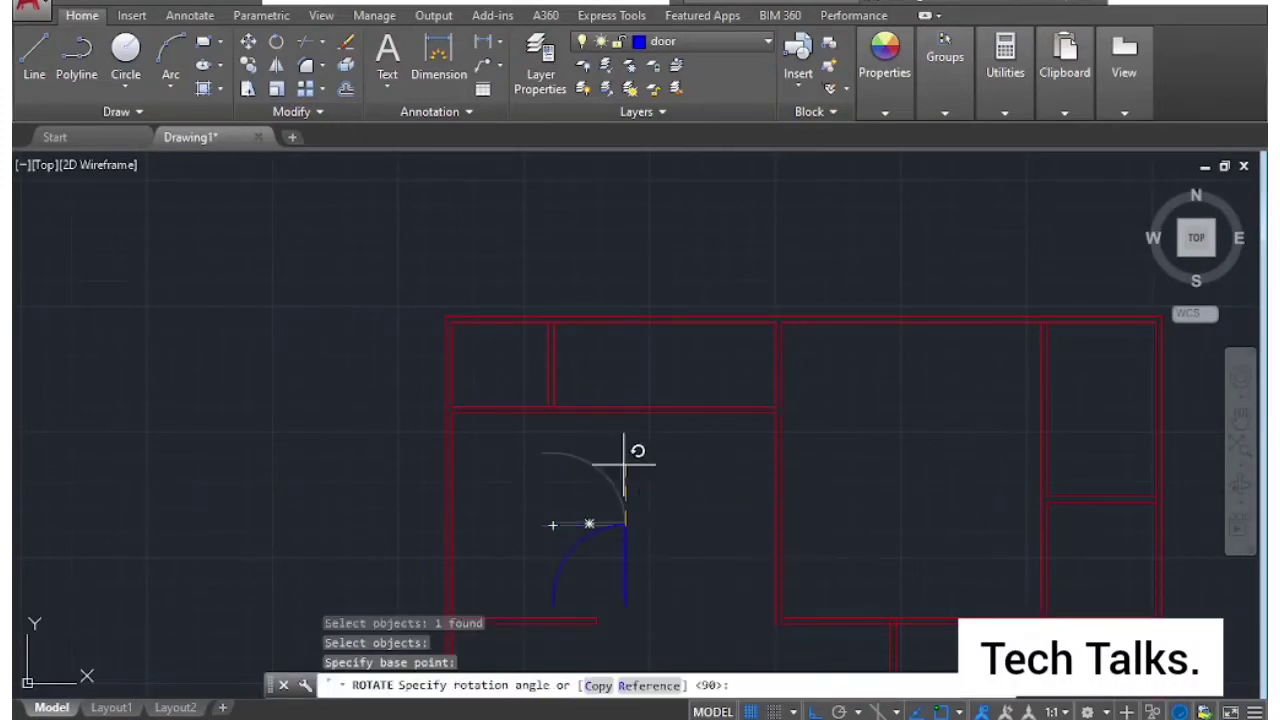
pyautogui.click(625, 462)
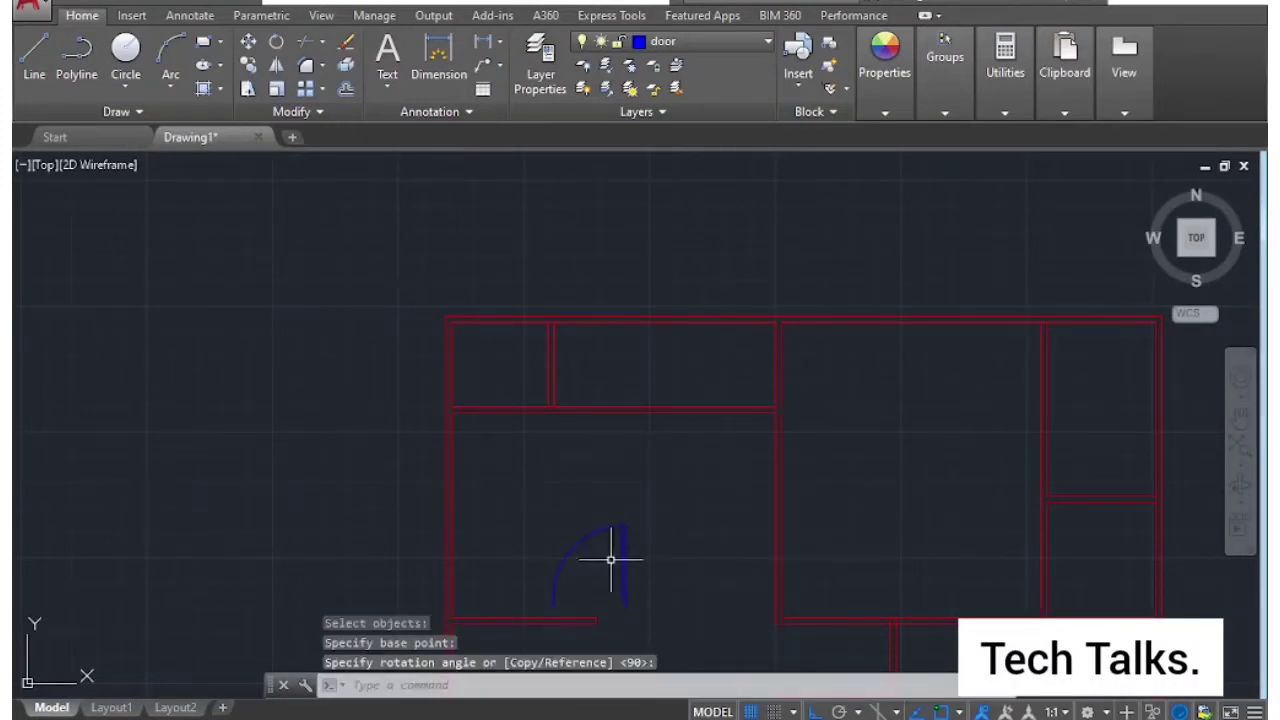
# Erase the stray selected object.
pyautogui.scroll(2, 548, 442)
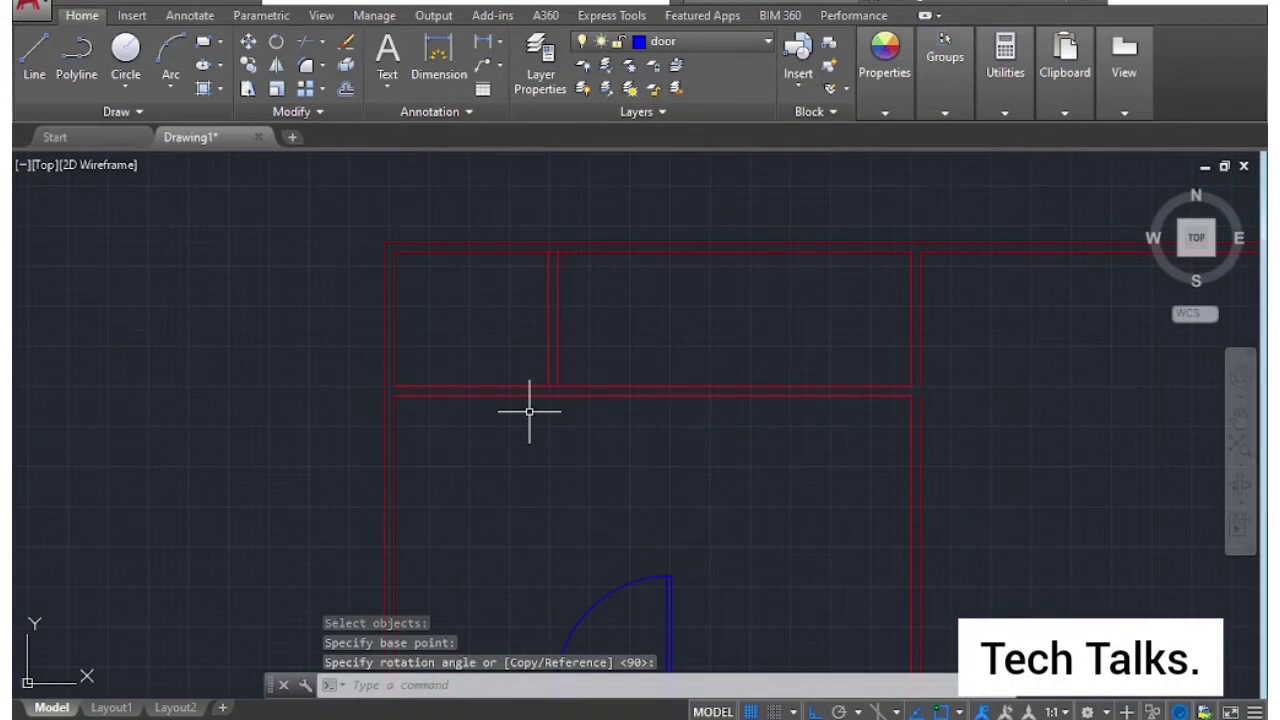
pyautogui.press('Delete')
pyautogui.moveTo(529, 410)
pyautogui.mouseDown(button='middle')
pyautogui.moveTo(834, 600)
pyautogui.moveTo(714, 497)
pyautogui.mouseUp(button='middle')
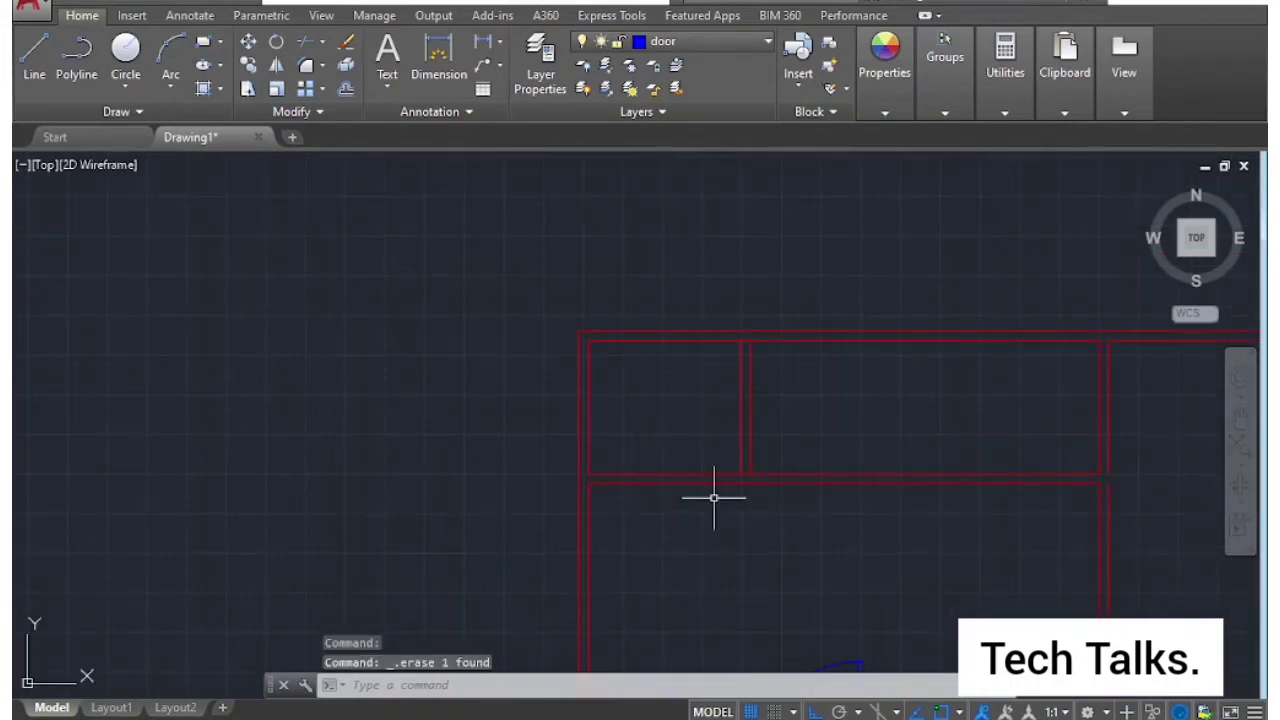
# Draw a 2'3" line from the wall corner.
pyautogui.write('l')
pyautogui.press('Return')
pyautogui.click(742, 474)
pyautogui.write('2')
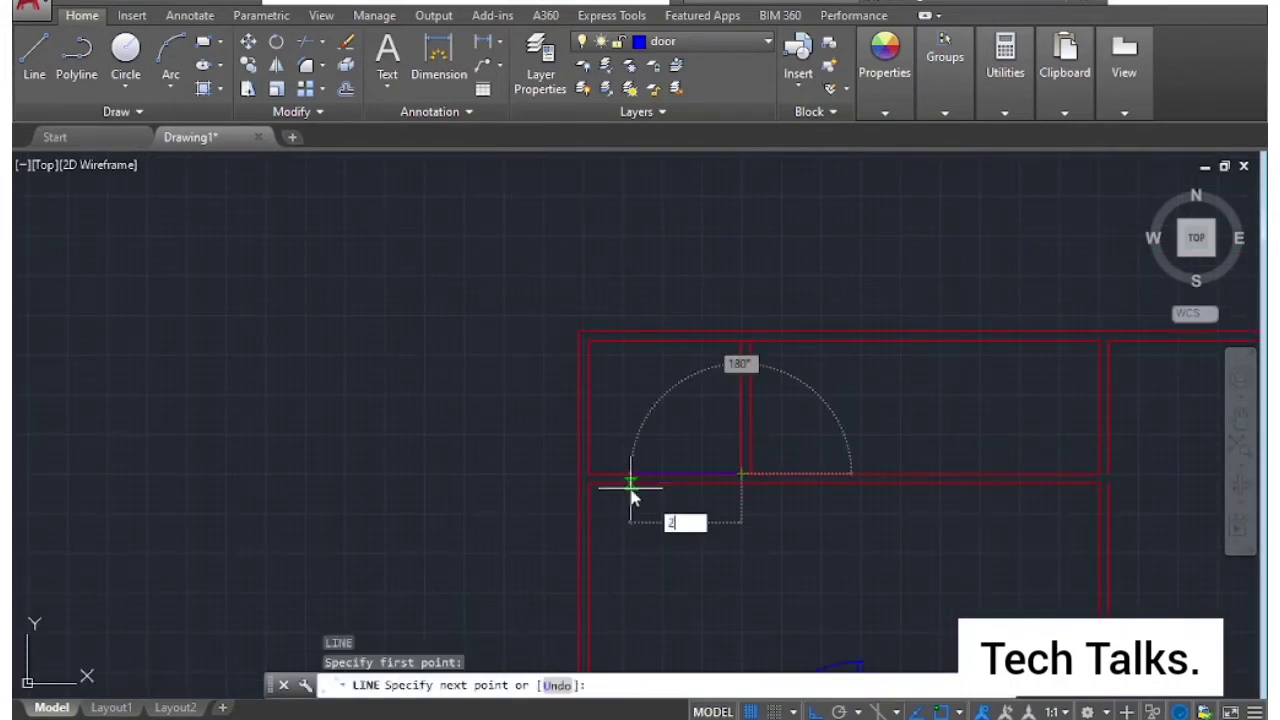
pyautogui.press('BackSpace')
pyautogui.write('\'3"')
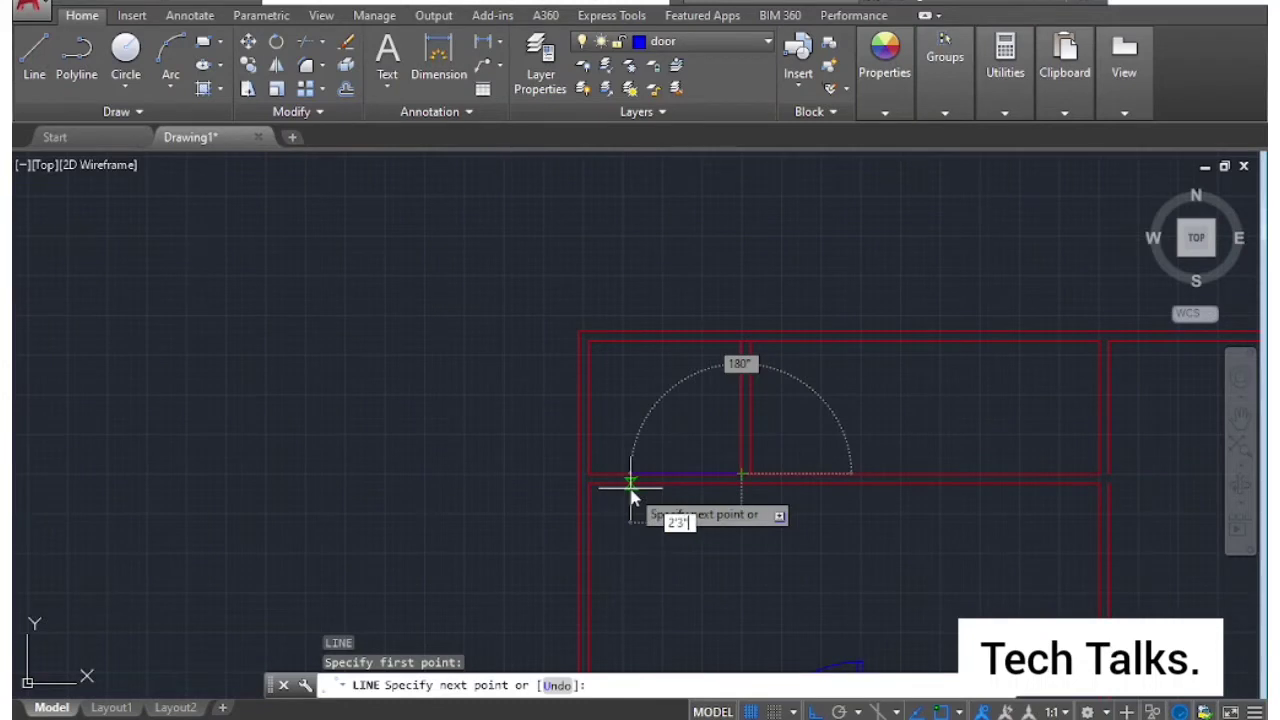
pyautogui.press('Return')
pyautogui.press('Escape')
pyautogui.scroll(-1, 734, 536)
pyautogui.write('a')
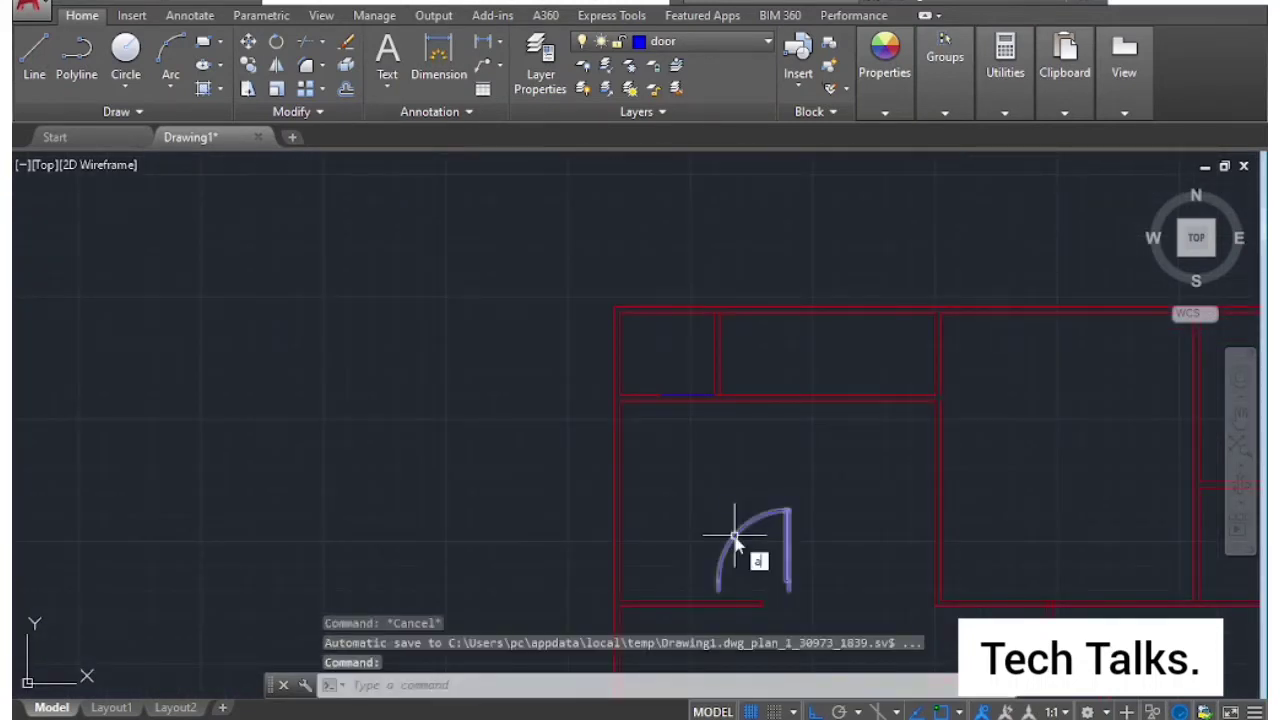
# Align the door, matching its first reference point to the upper-left room's wall corner.
pyautogui.write('l')
pyautogui.press('Return')
pyautogui.click(786, 545)
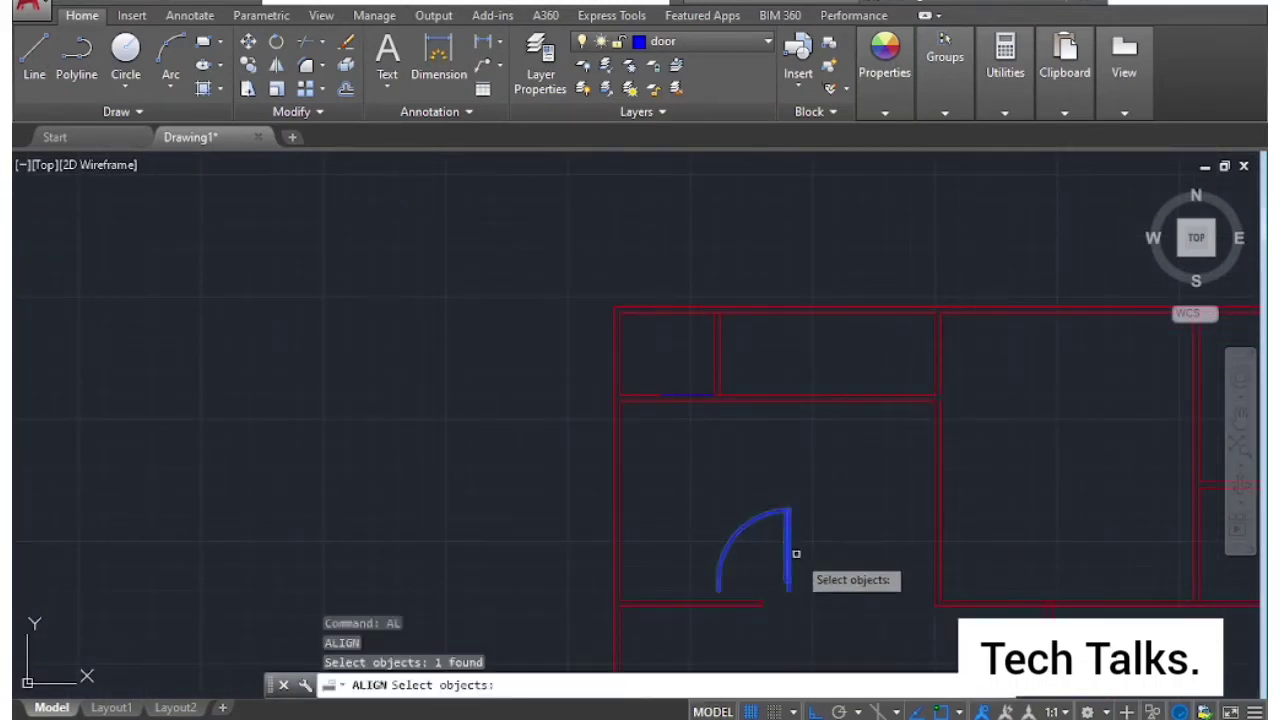
pyautogui.press('Return')
pyautogui.scroll(4, 790, 586)
pyautogui.click(774, 574)
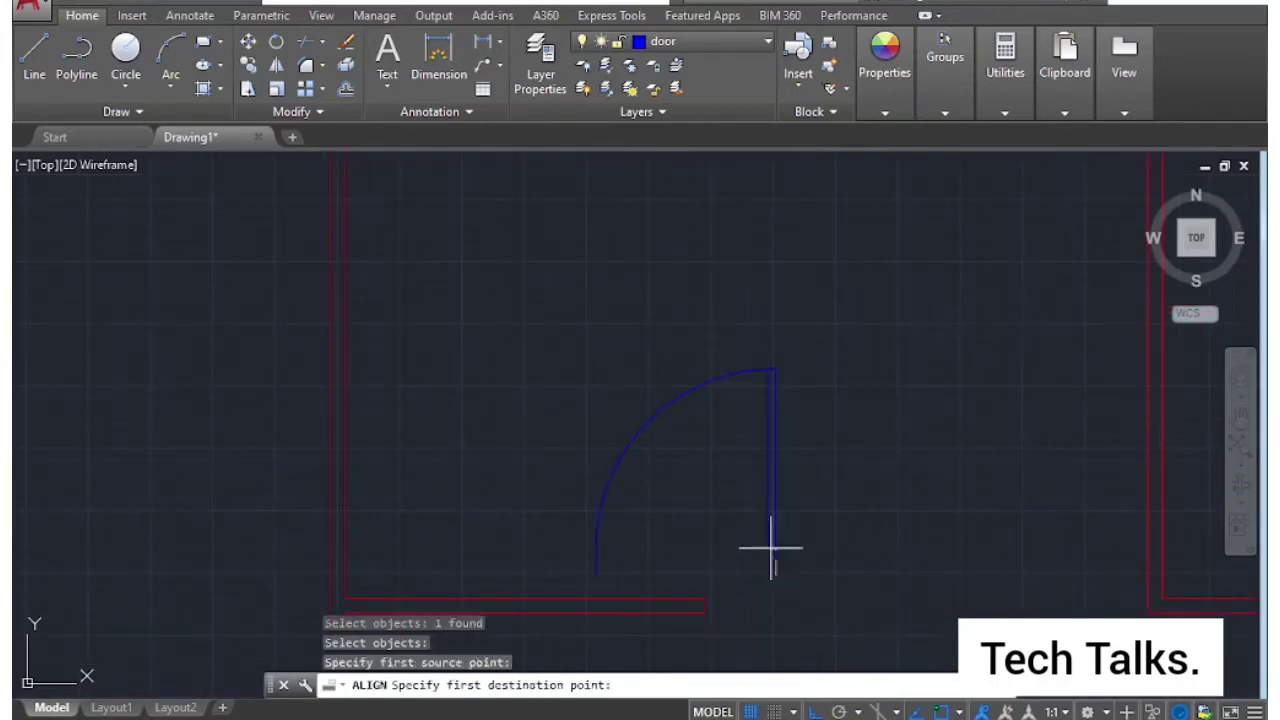
pyautogui.moveTo(689, 380); pyautogui.dragTo(789, 558, button='middle')
pyautogui.click(698, 284)
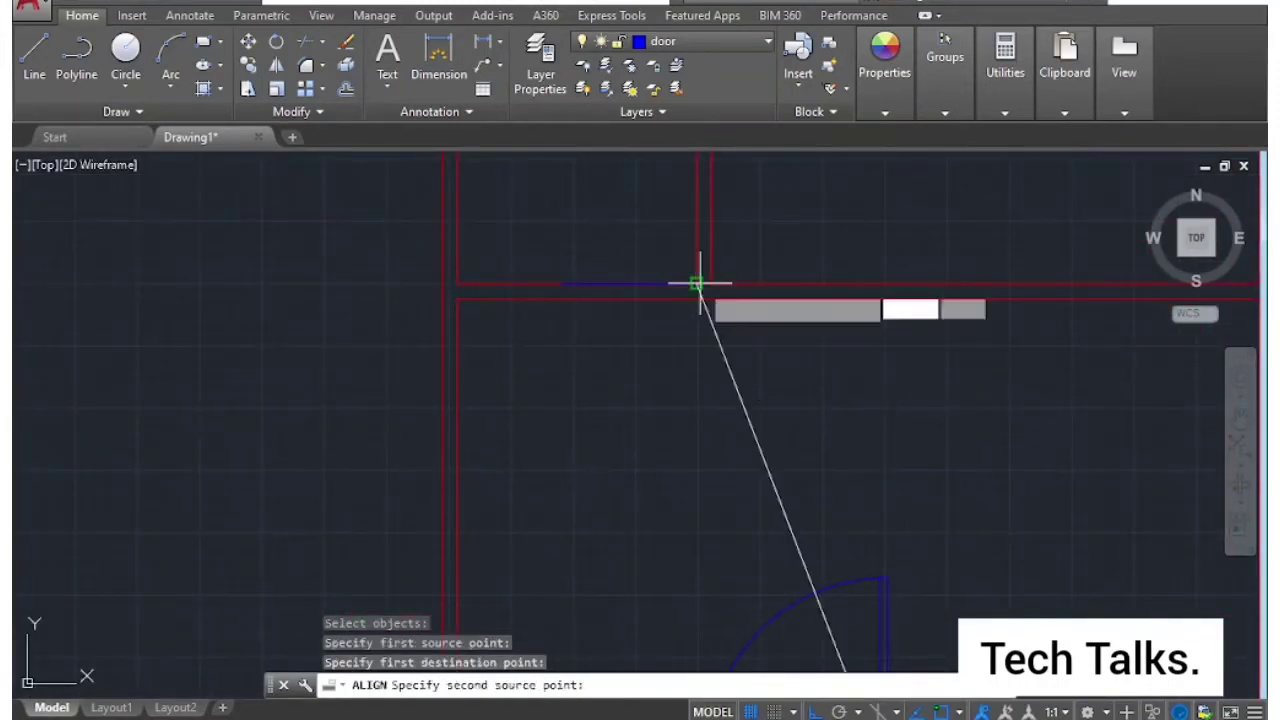
# Match the door's second point to the wall opening and scale it to fit.
pyautogui.moveTo(681, 506); pyautogui.dragTo(714, 236, button='middle')
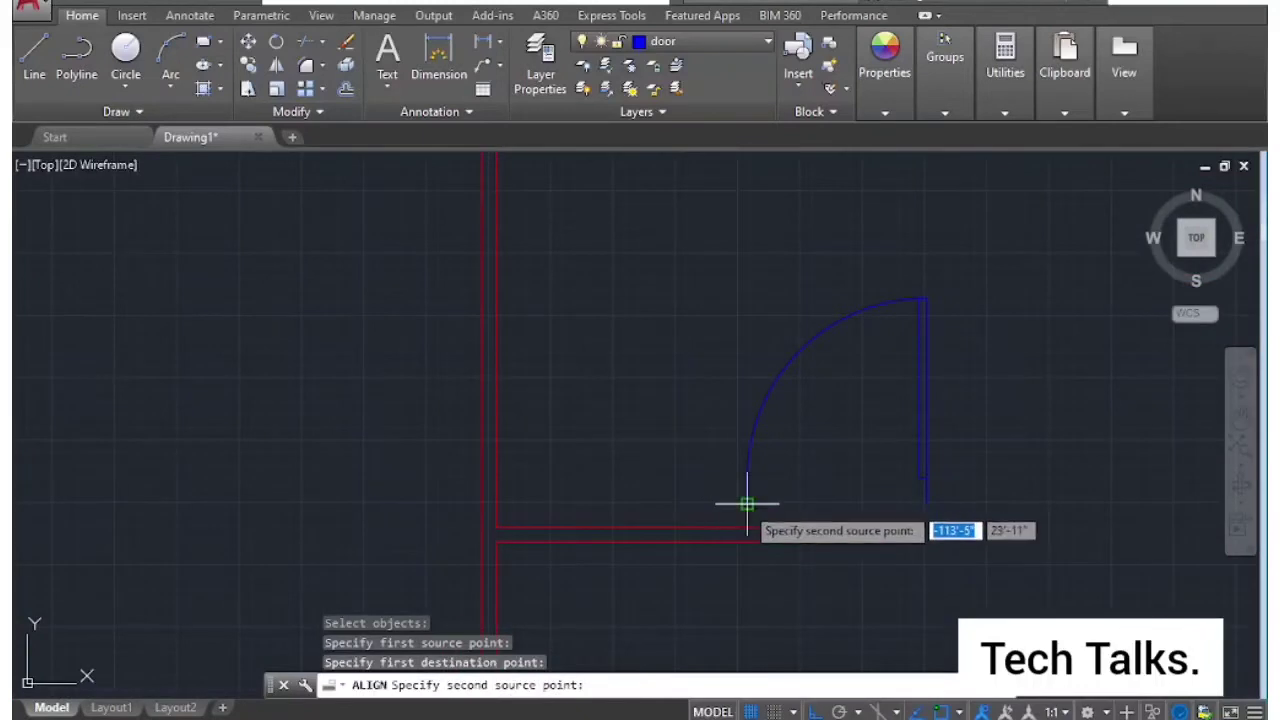
pyautogui.click(748, 505)
pyautogui.moveTo(674, 286); pyautogui.dragTo(808, 586, button='middle')
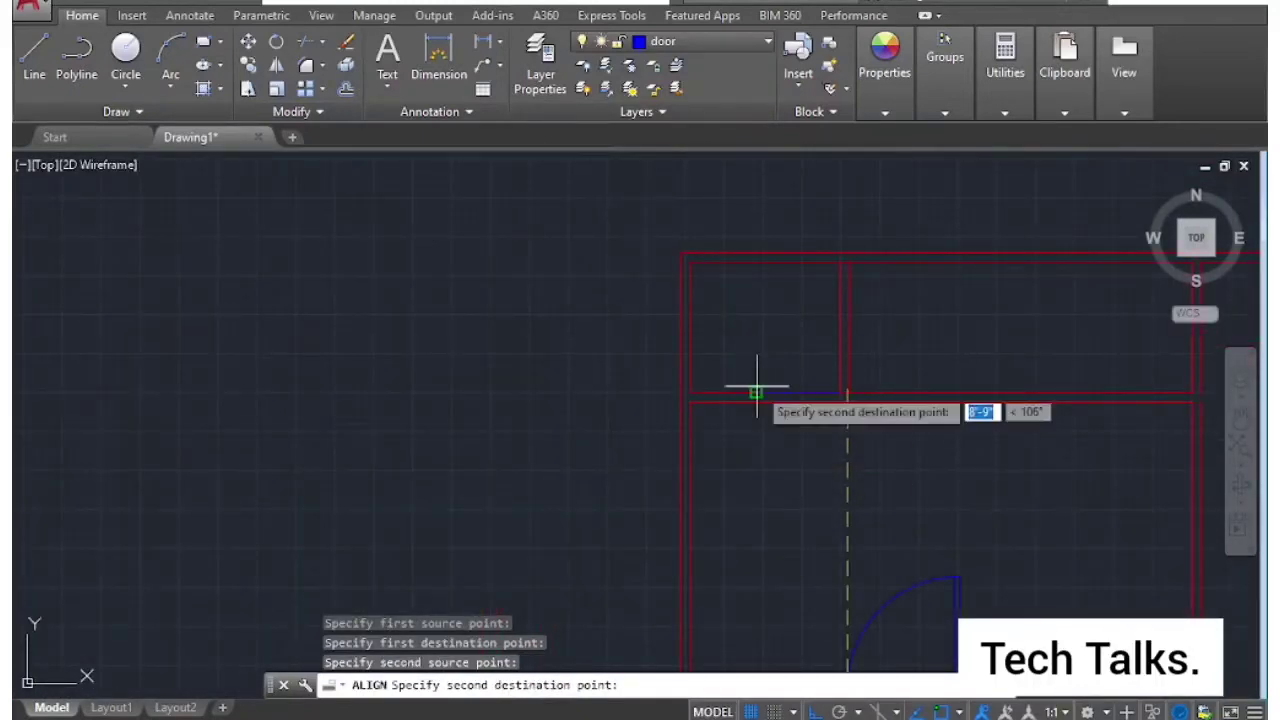
pyautogui.click(755, 374)
pyautogui.press('Return')
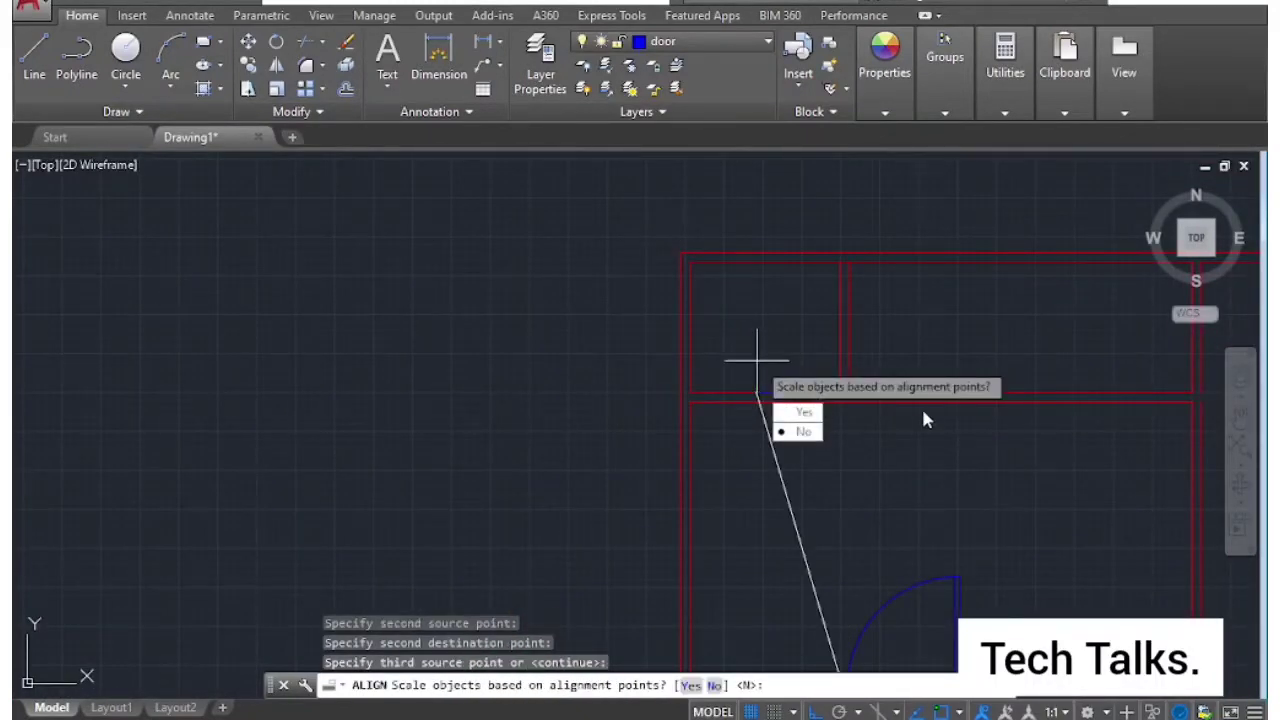
pyautogui.click(816, 418)
pyautogui.scroll(2, 806, 386)
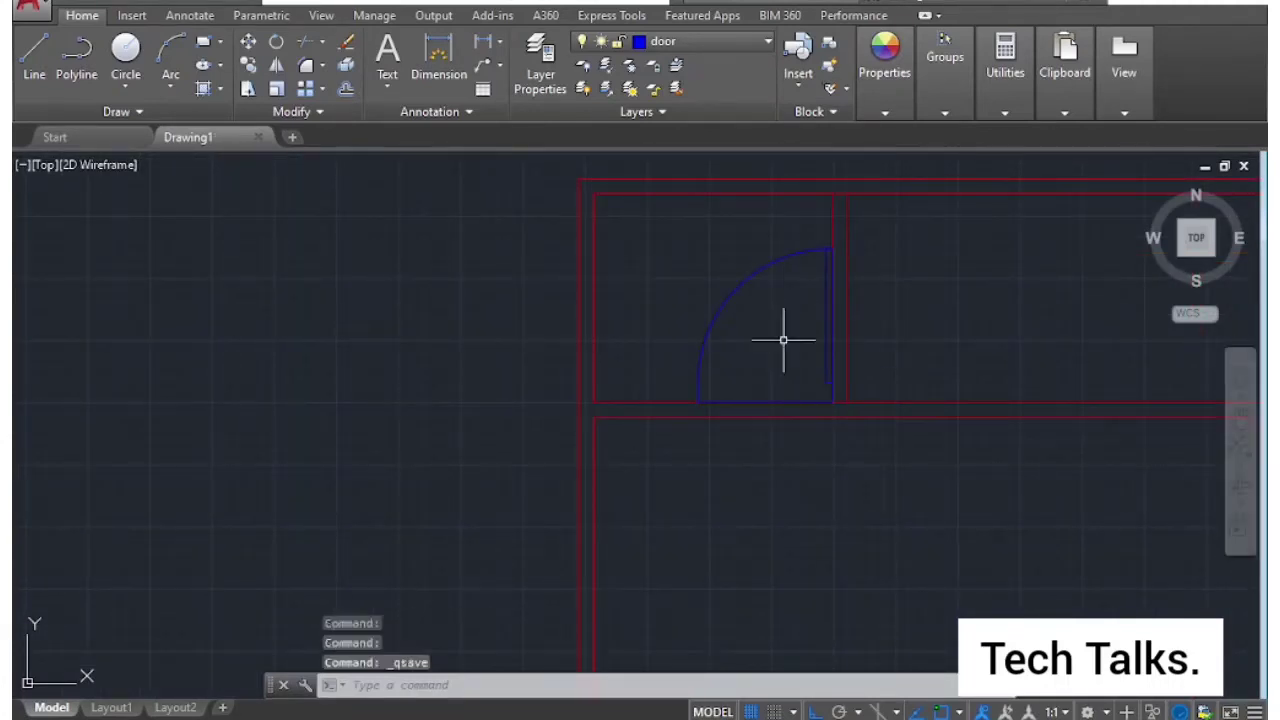
pyautogui.scroll(-3, 783, 340)
pyautogui.moveTo(143, 428); pyautogui.dragTo(204, 518, button='middle')
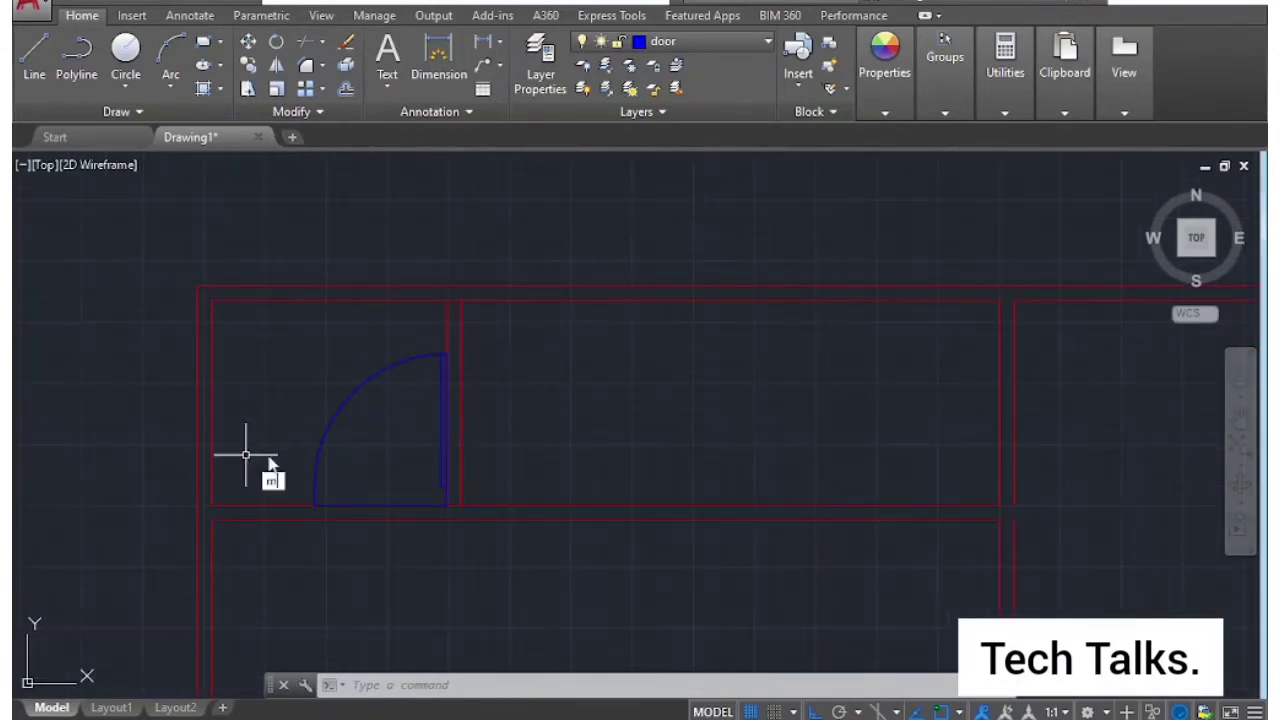
# Pick the door in a MOVE command, then cancel without moving it.
pyautogui.scroll(2, 257, 457)
pyautogui.write('m')
pyautogui.press('Return')
pyautogui.click(429, 357)
pyautogui.press('Return')
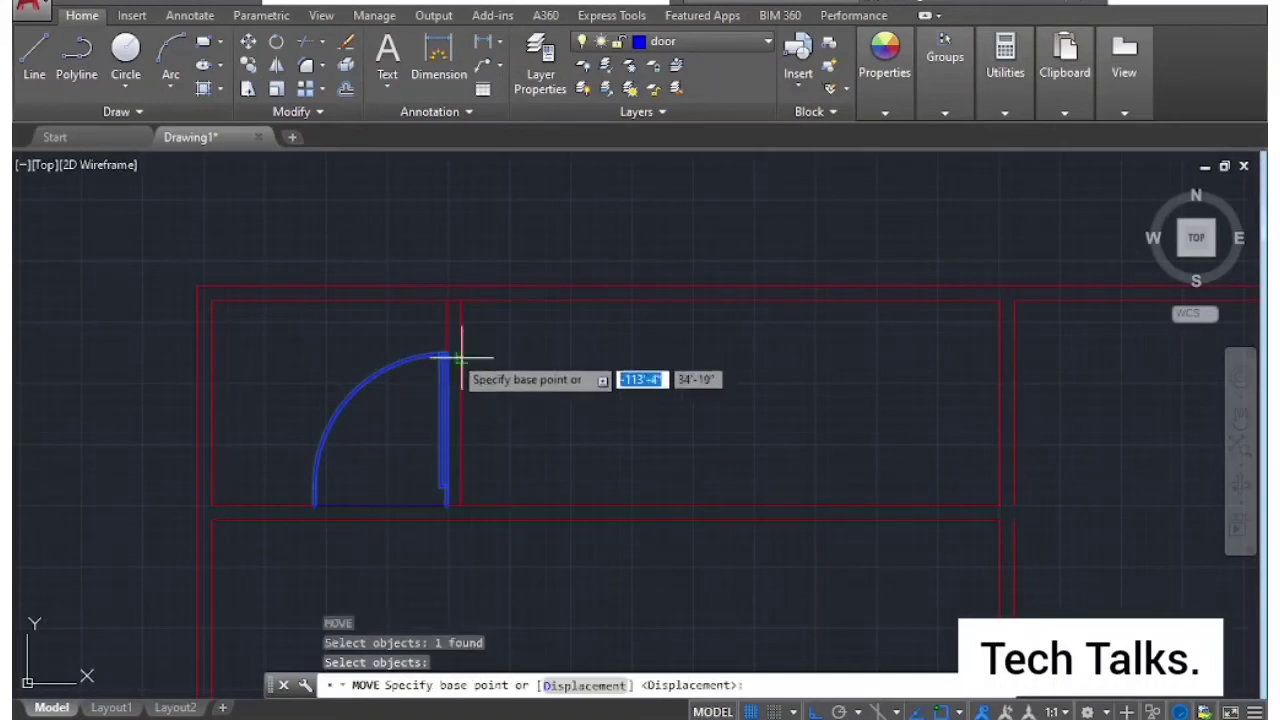
pyautogui.scroll(2, 461, 353)
pyautogui.press('Escape')
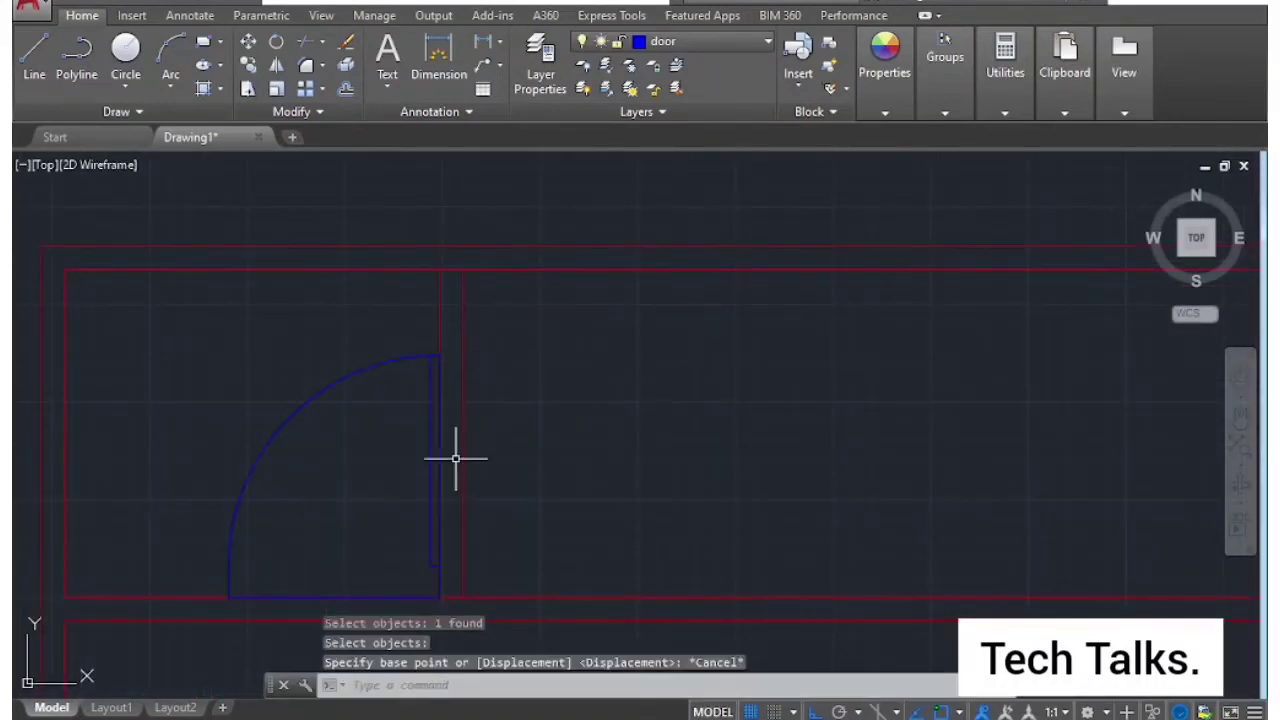
# Draw a vertical guide line along the door jamb.
pyautogui.write('l')
pyautogui.press('Return')
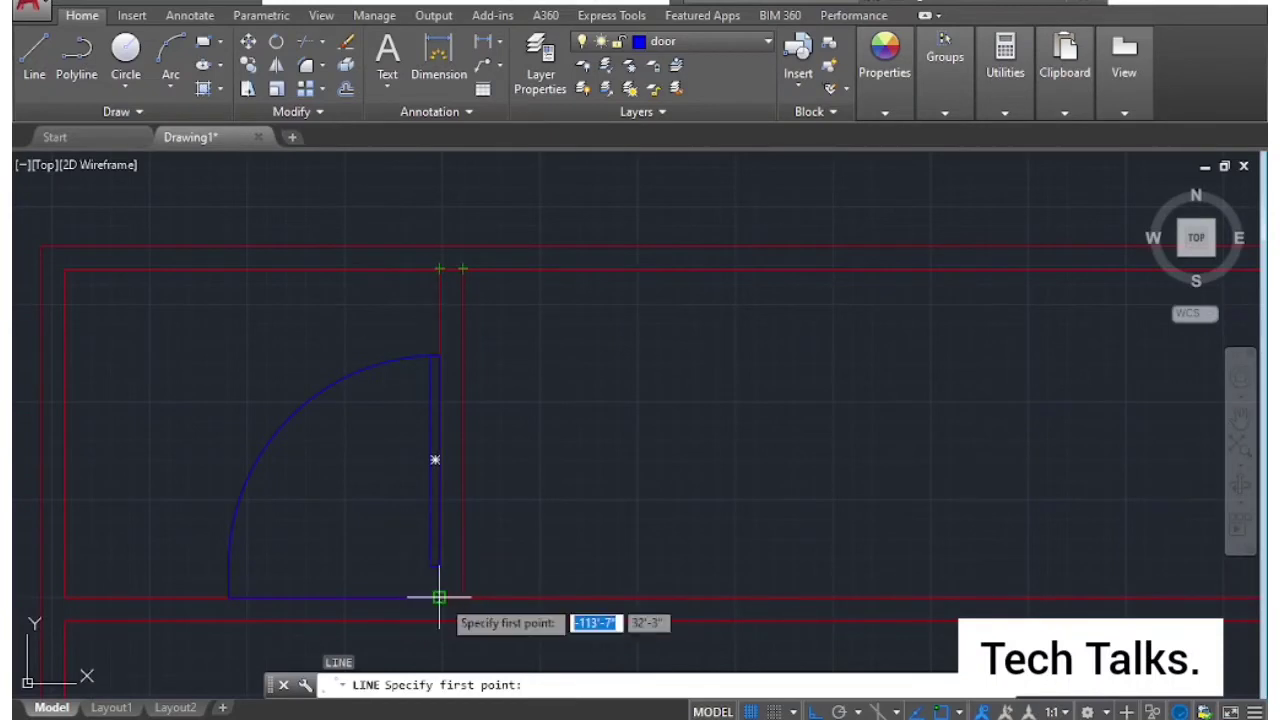
pyautogui.press('Escape')
pyautogui.press('Escape')
pyautogui.write('l')
pyautogui.press('Return')
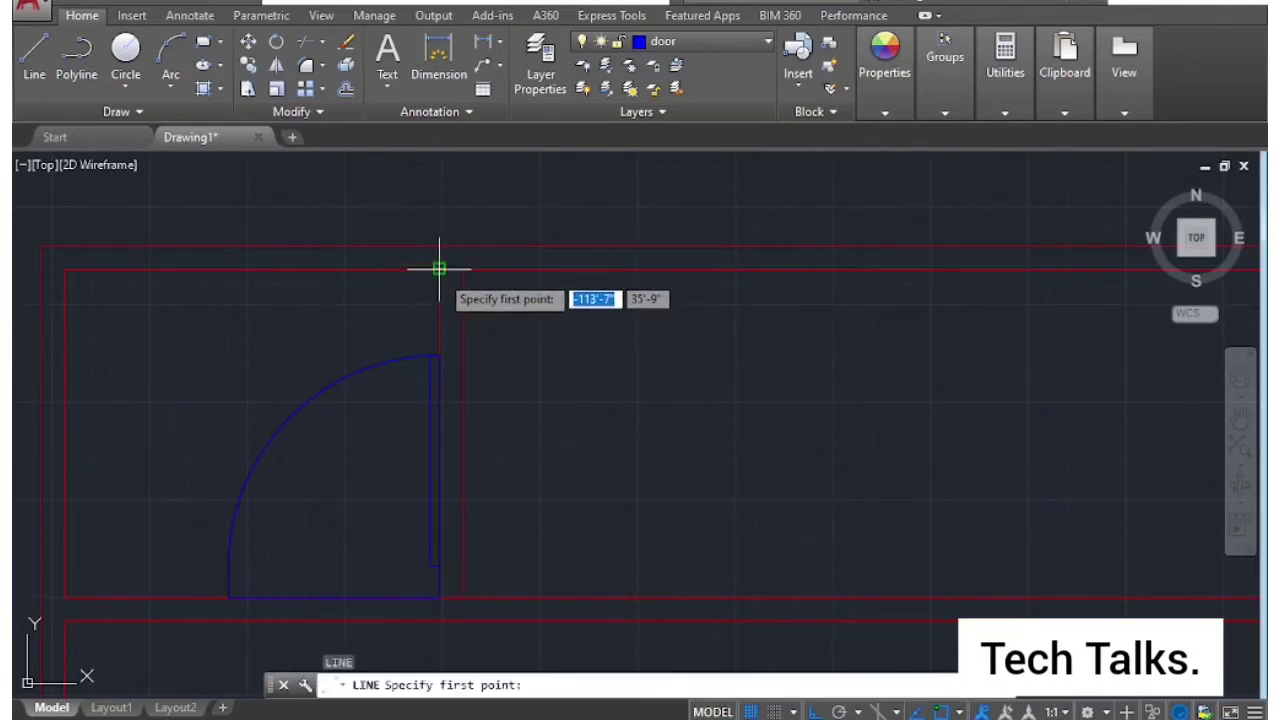
pyautogui.click(463, 268)
pyautogui.press('Return')
pyautogui.press('Return')
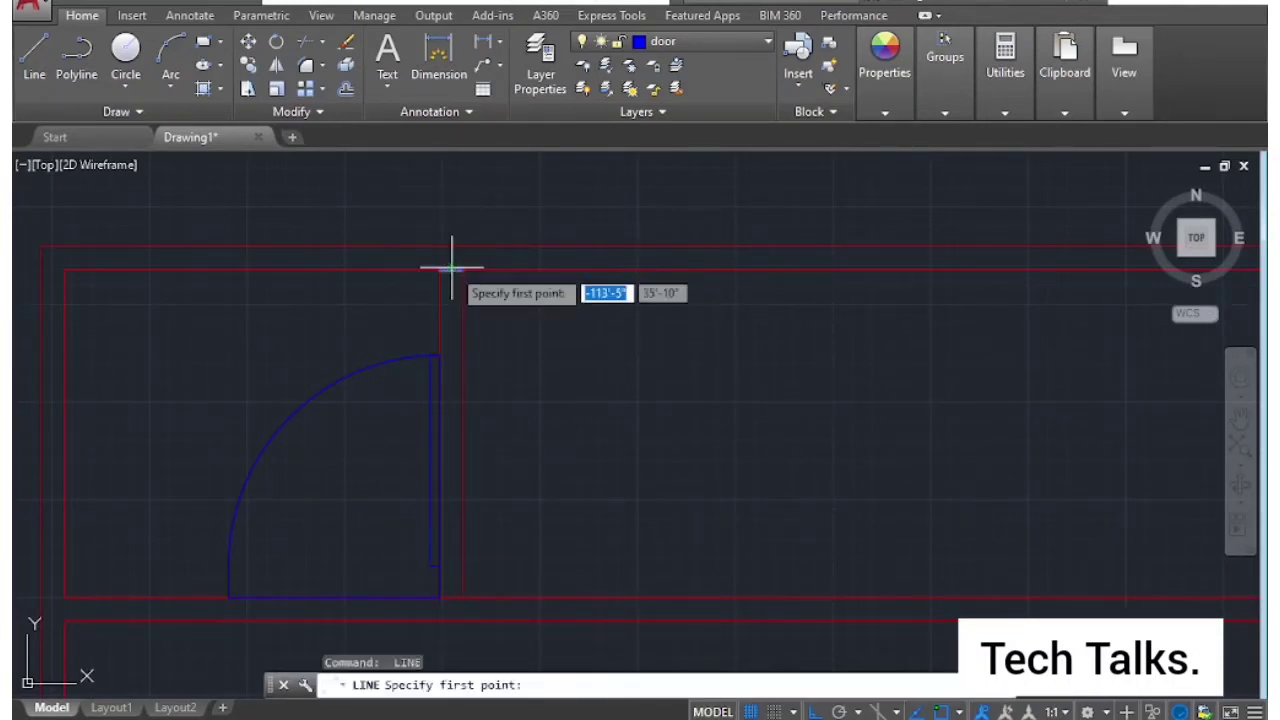
pyautogui.click(451, 268)
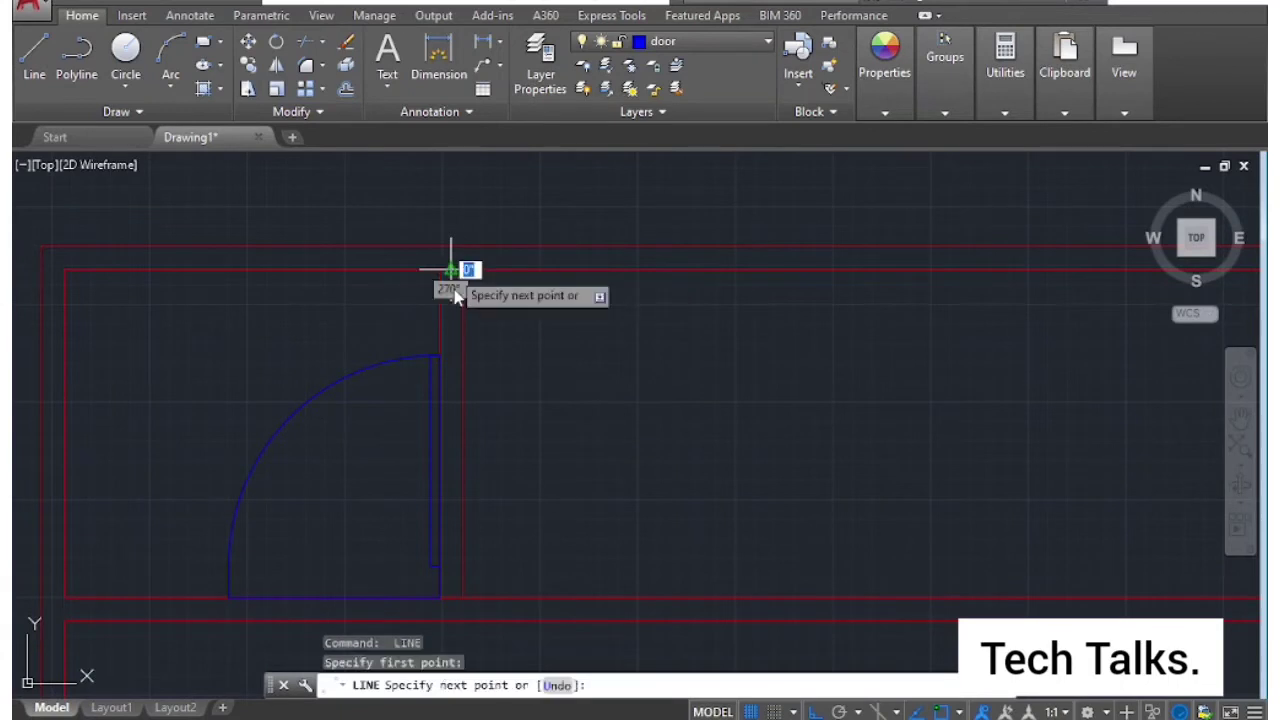
pyautogui.click(451, 598)
pyautogui.press('Return')
# Mirror the door across the guide line, keeping the original, then erase the guide line.
pyautogui.write('i')
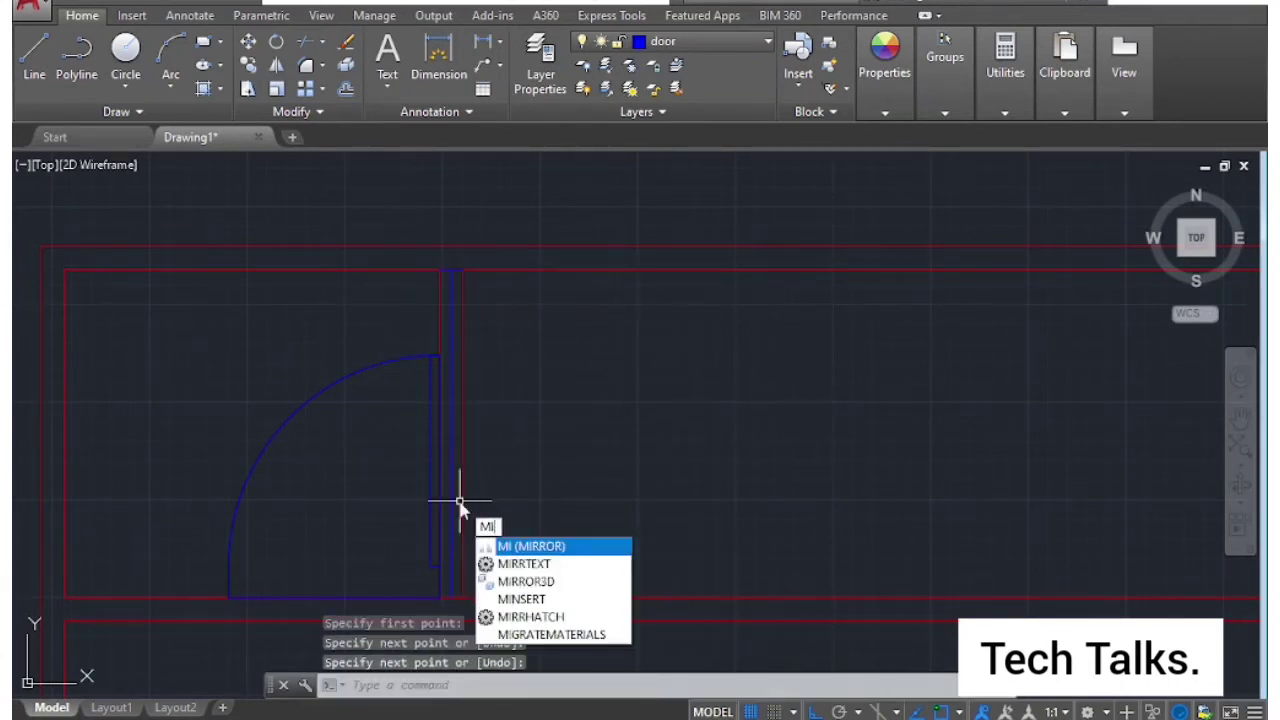
pyautogui.press('Return')
pyautogui.click(353, 367)
pyautogui.press('Return')
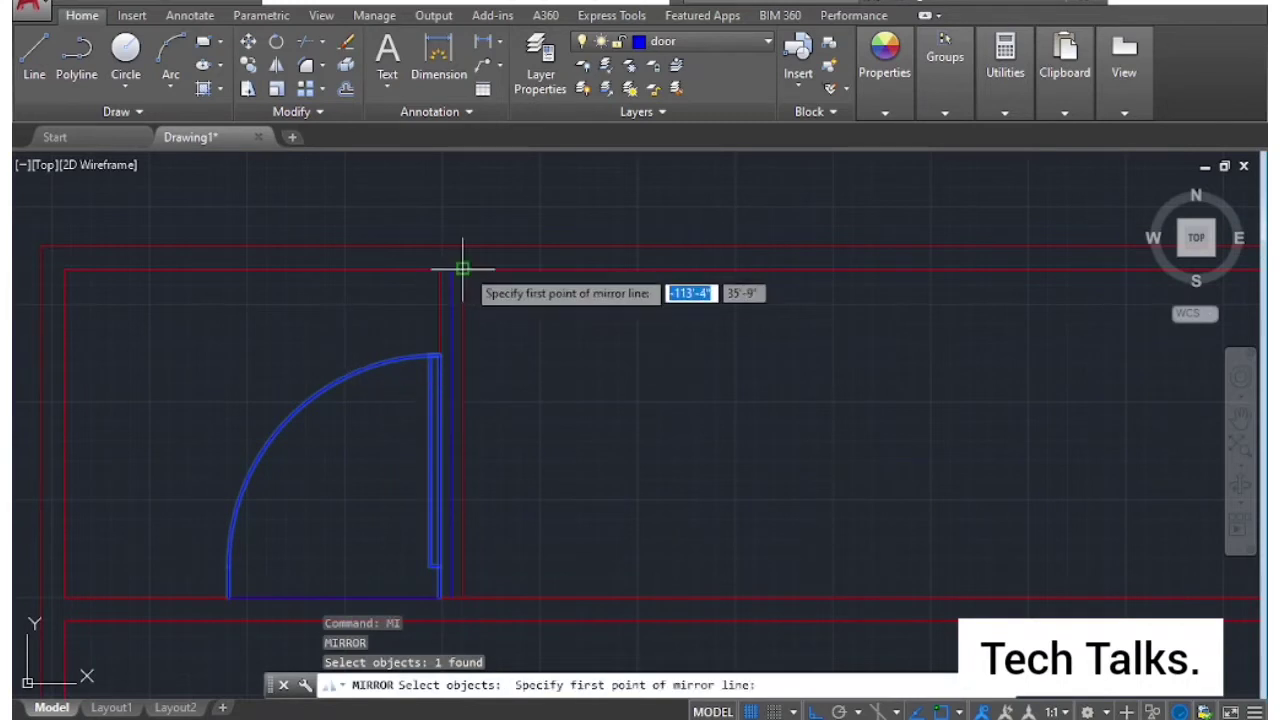
pyautogui.click(451, 269)
pyautogui.click(450, 598)
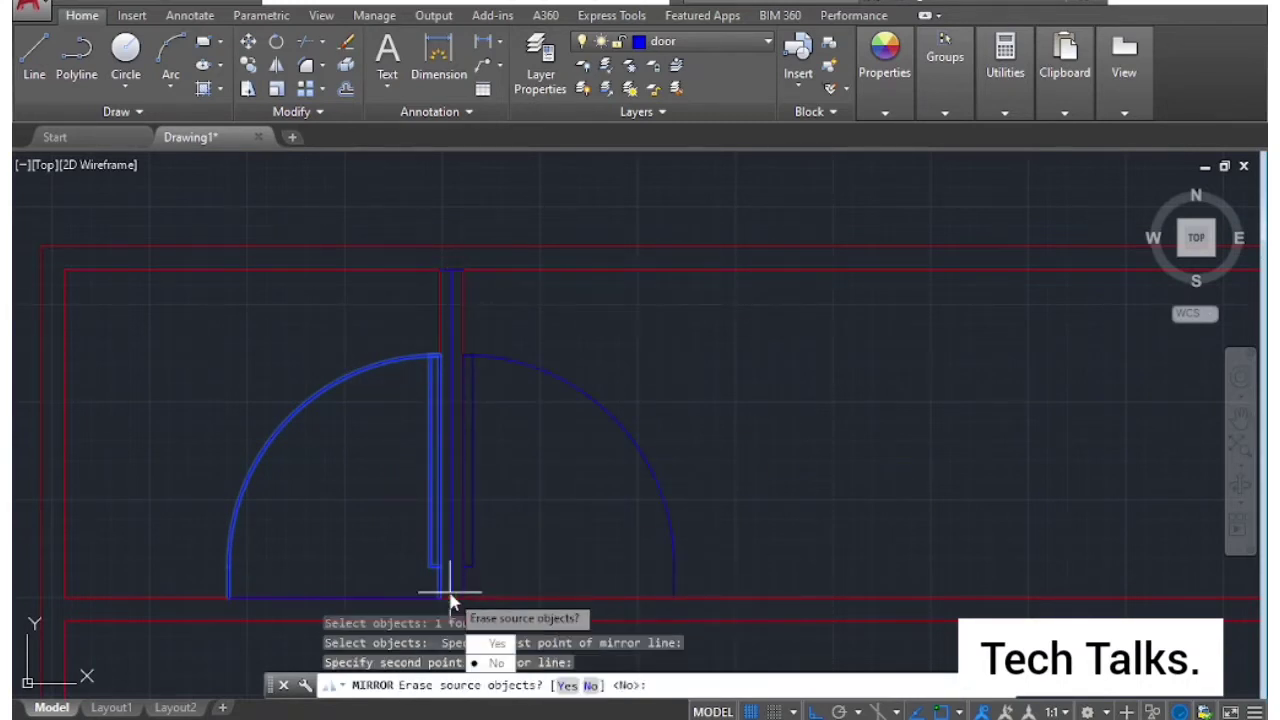
pyautogui.press('Return')
pyautogui.click(451, 353)
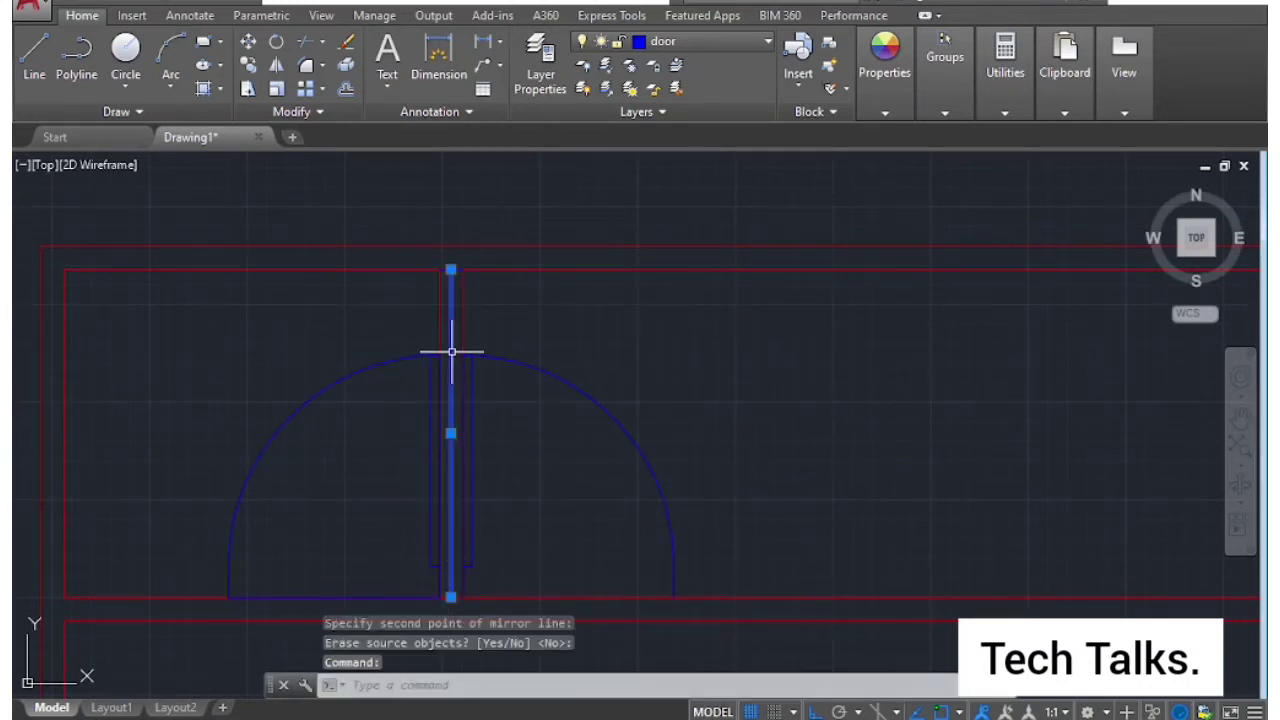
pyautogui.press('Delete')
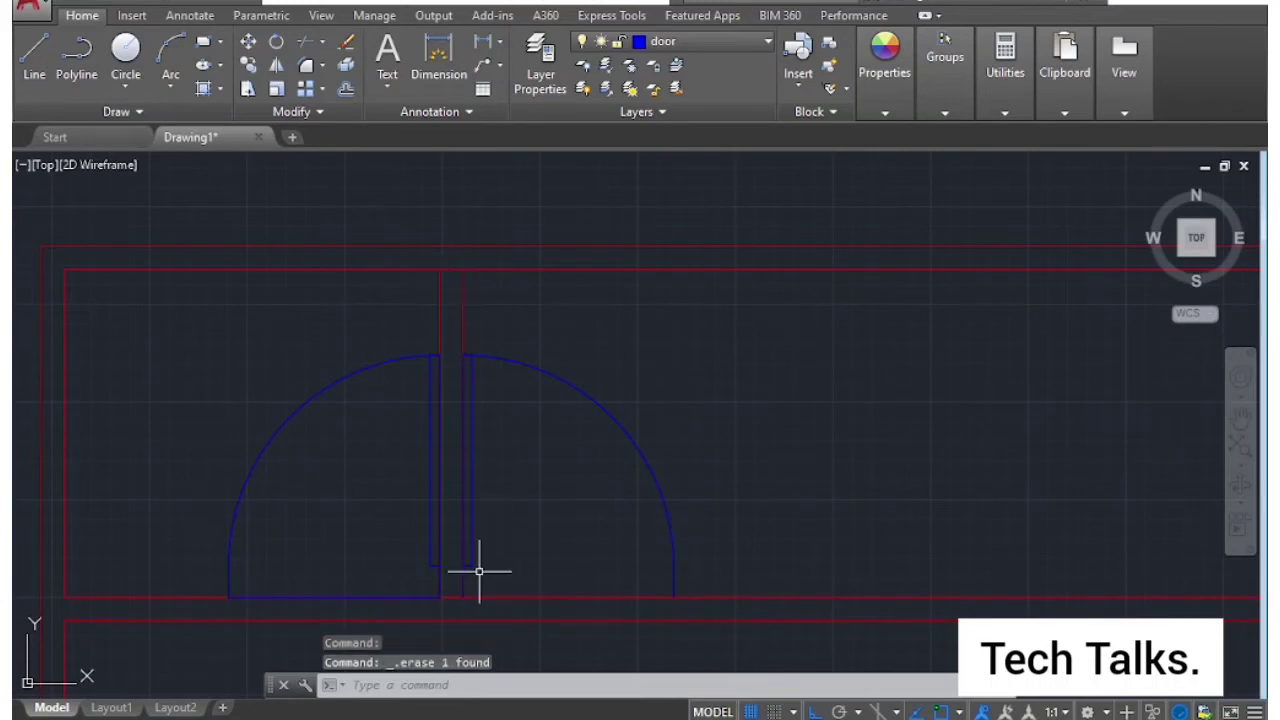
# Copy the door leaf from its corner to another room's lower-left wall corner.
pyautogui.scroll(-2, 549, 533)
pyautogui.scroll(-3, 490, 520)
pyautogui.moveTo(429, 509); pyautogui.dragTo(469, 509, button='middle')
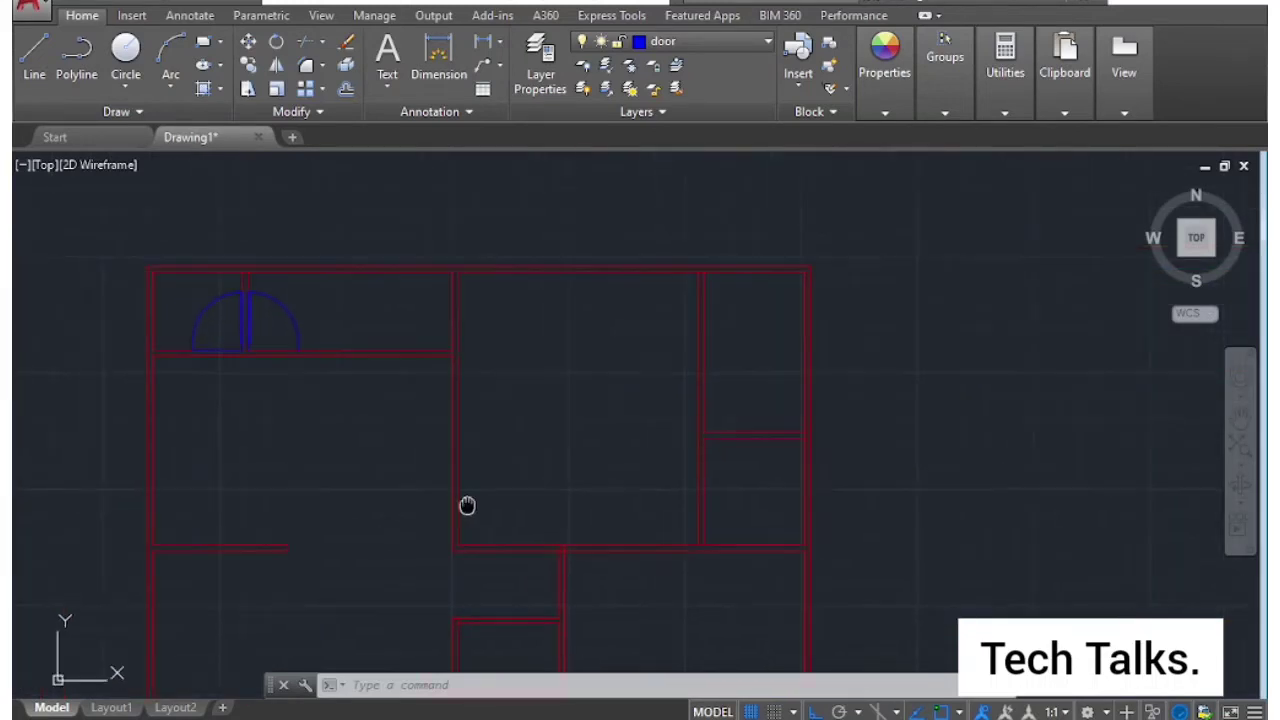
pyautogui.write('Co')
pyautogui.press('Return')
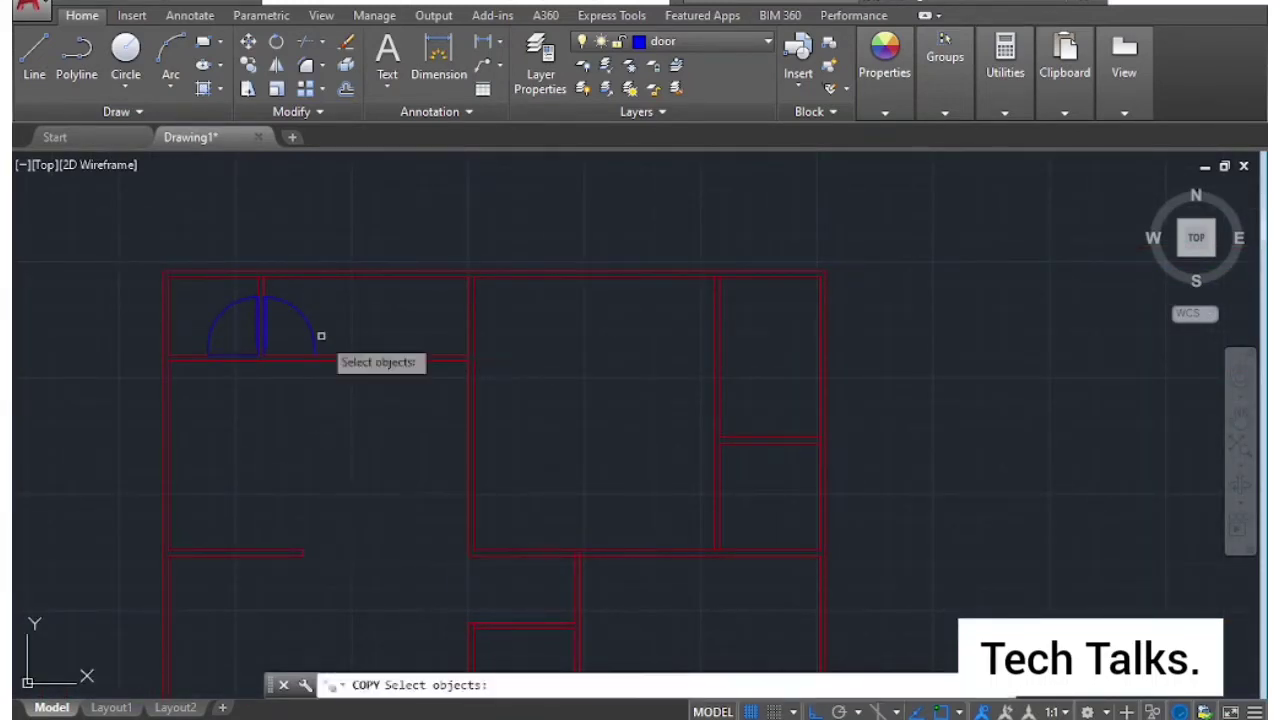
pyautogui.click(313, 332)
pyautogui.press('Return')
pyautogui.scroll(3, 343, 371)
pyautogui.scroll(2, 357, 337)
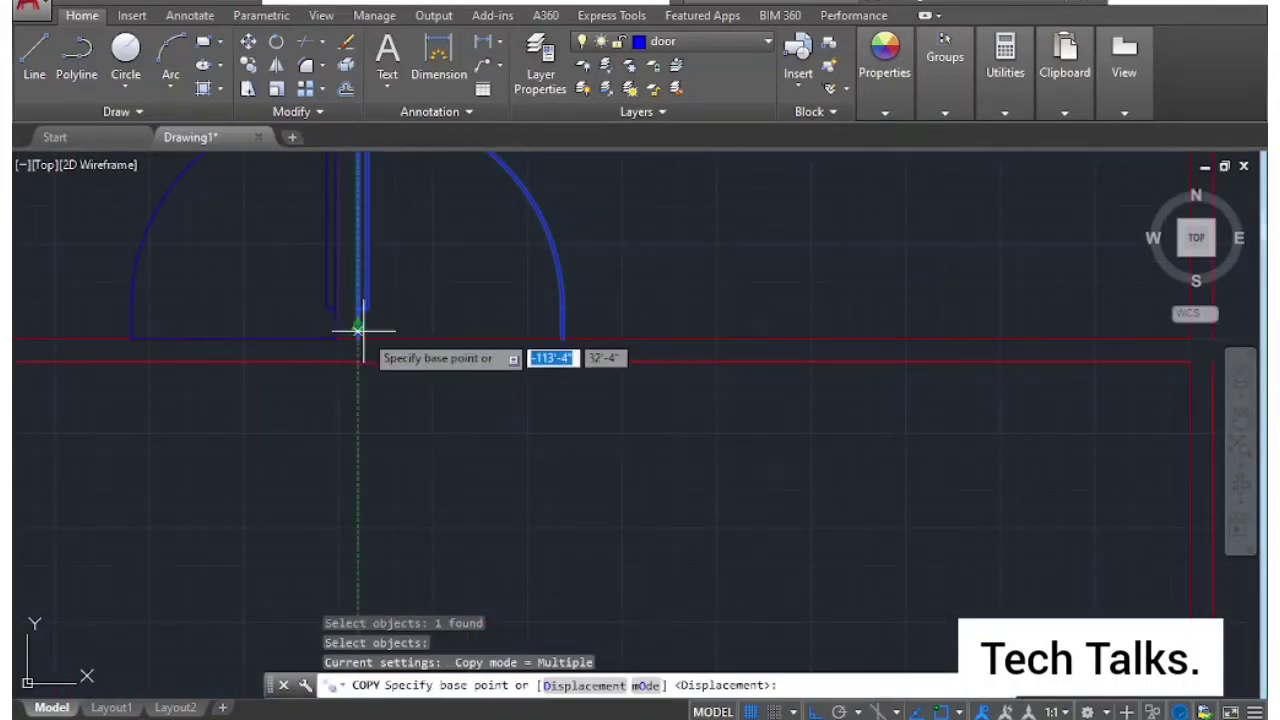
pyautogui.click(357, 339)
pyautogui.scroll(-5, 365, 335)
pyautogui.scroll(4, 300, 495)
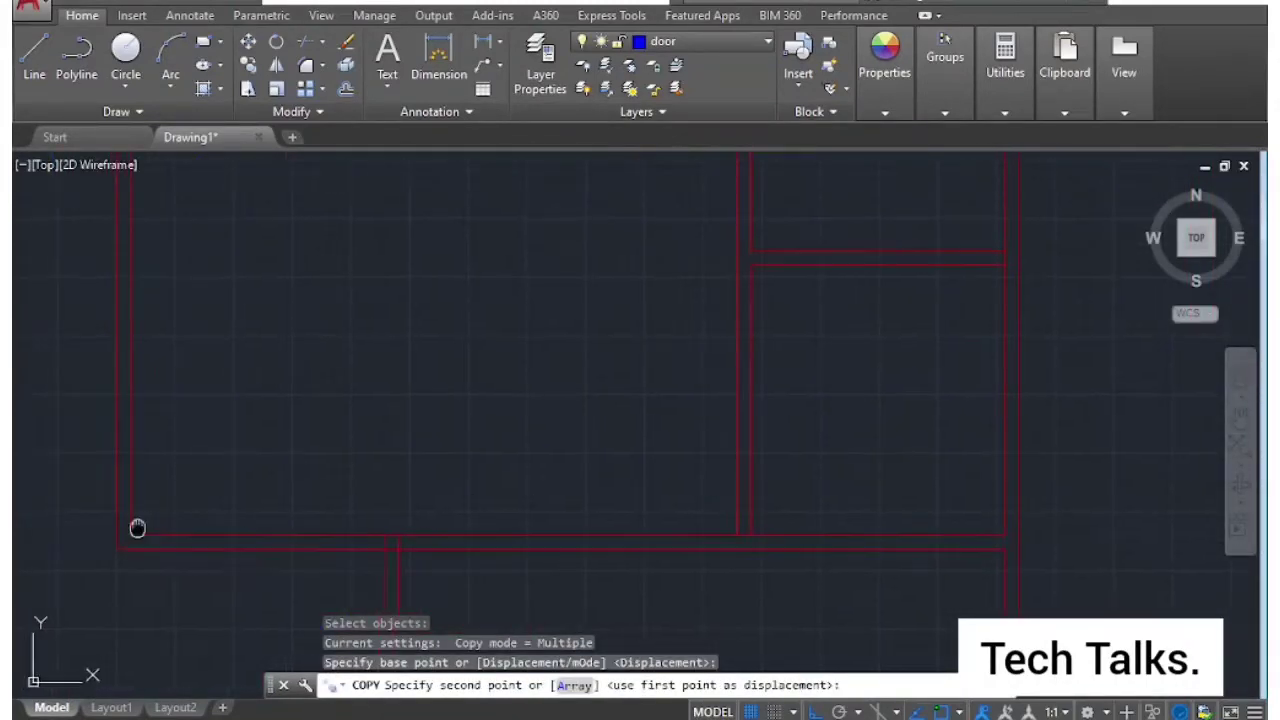
pyautogui.click(218, 530)
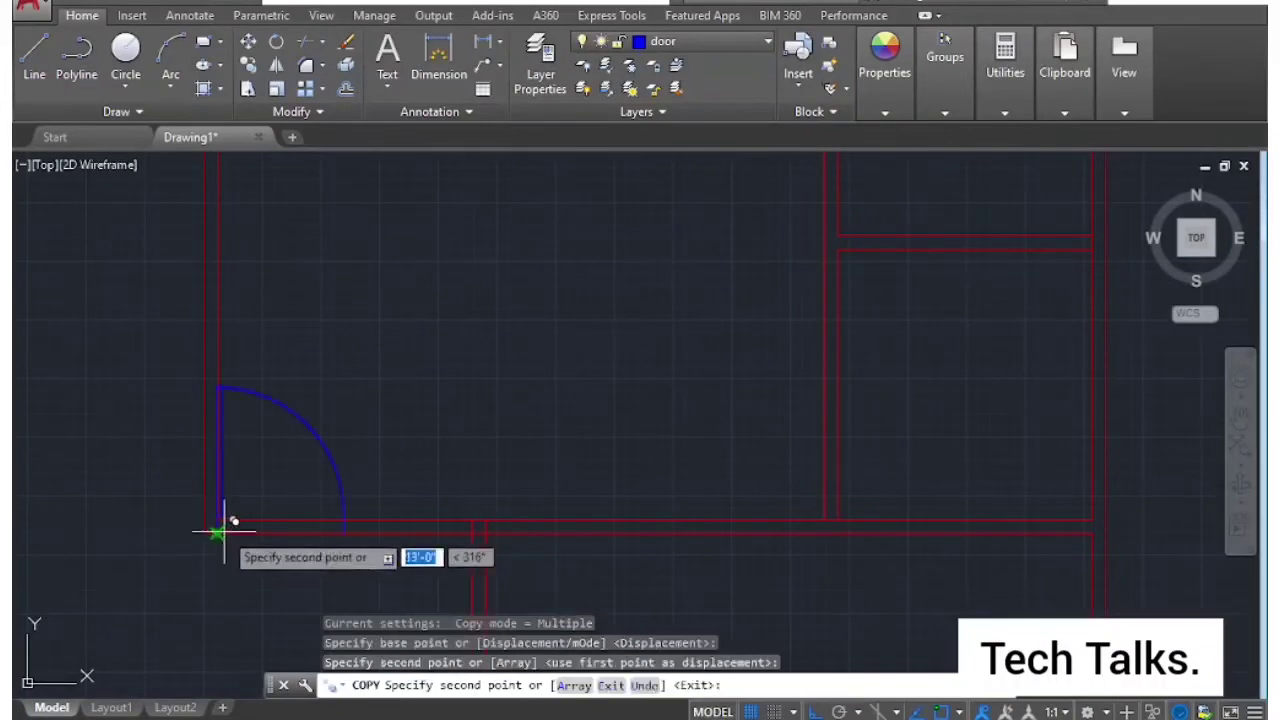
pyautogui.press('Escape')
pyautogui.scroll(4, 229, 503)
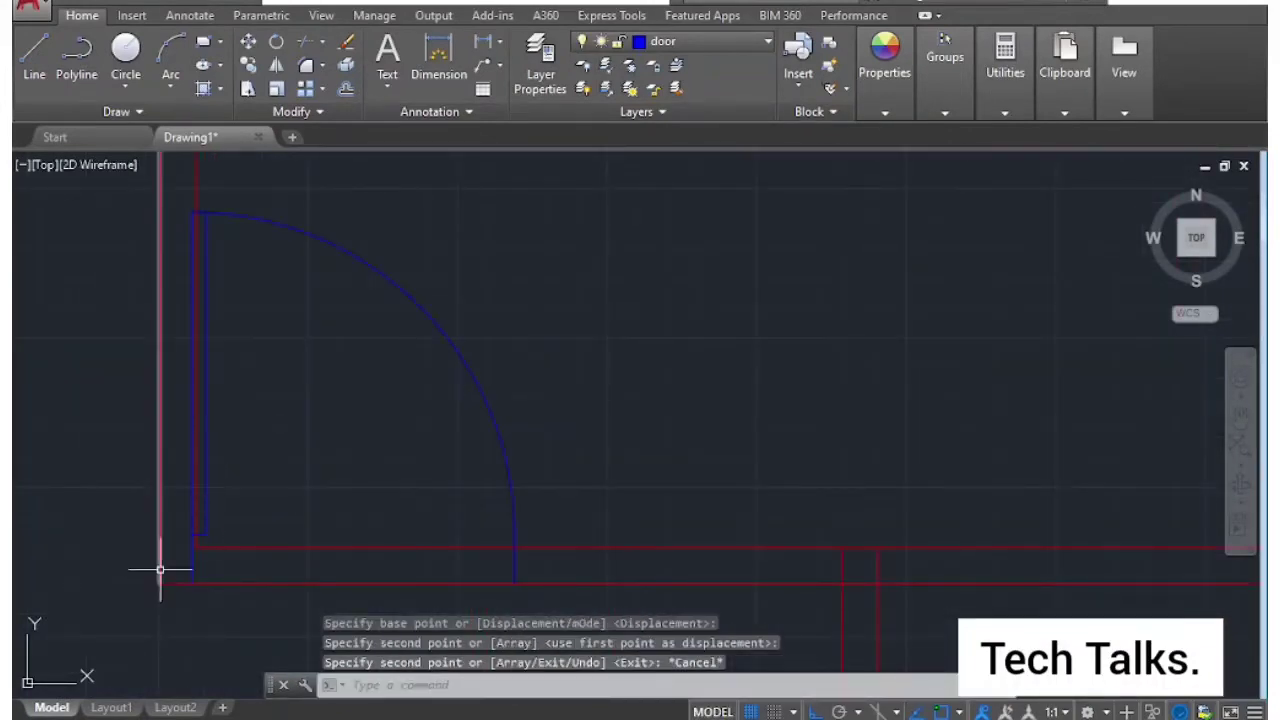
# Nudge the copied door slightly so it sits into the outer wall corner.
pyautogui.write('m')
pyautogui.press('Return')
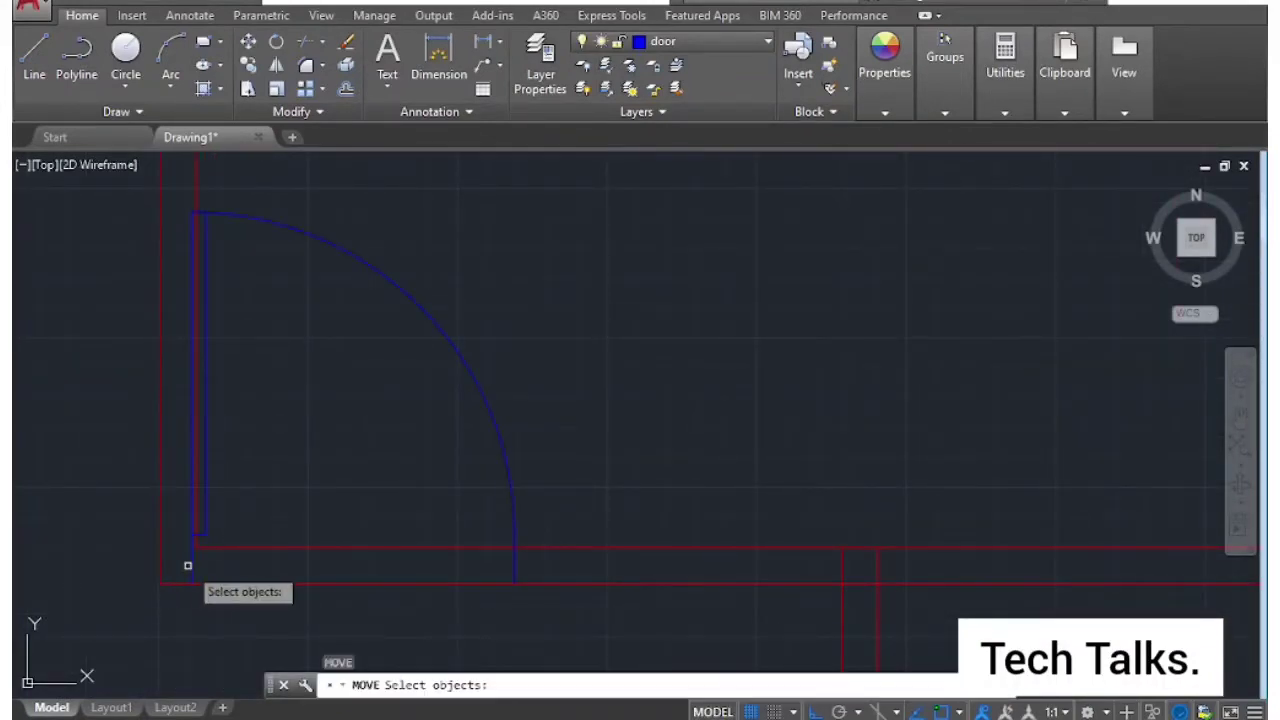
pyautogui.click(190, 566)
pyautogui.click(200, 557)
pyautogui.click(198, 560)
pyautogui.click(189, 586)
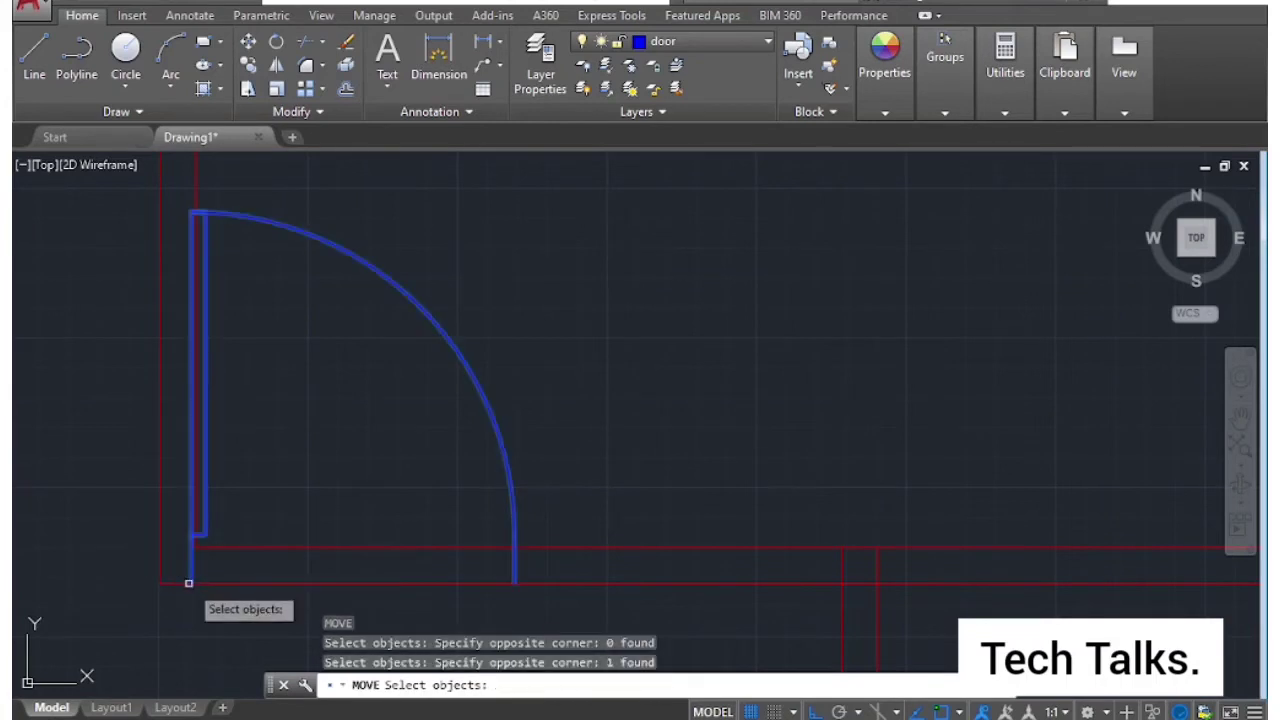
pyautogui.press('Return')
pyautogui.click(190, 584)
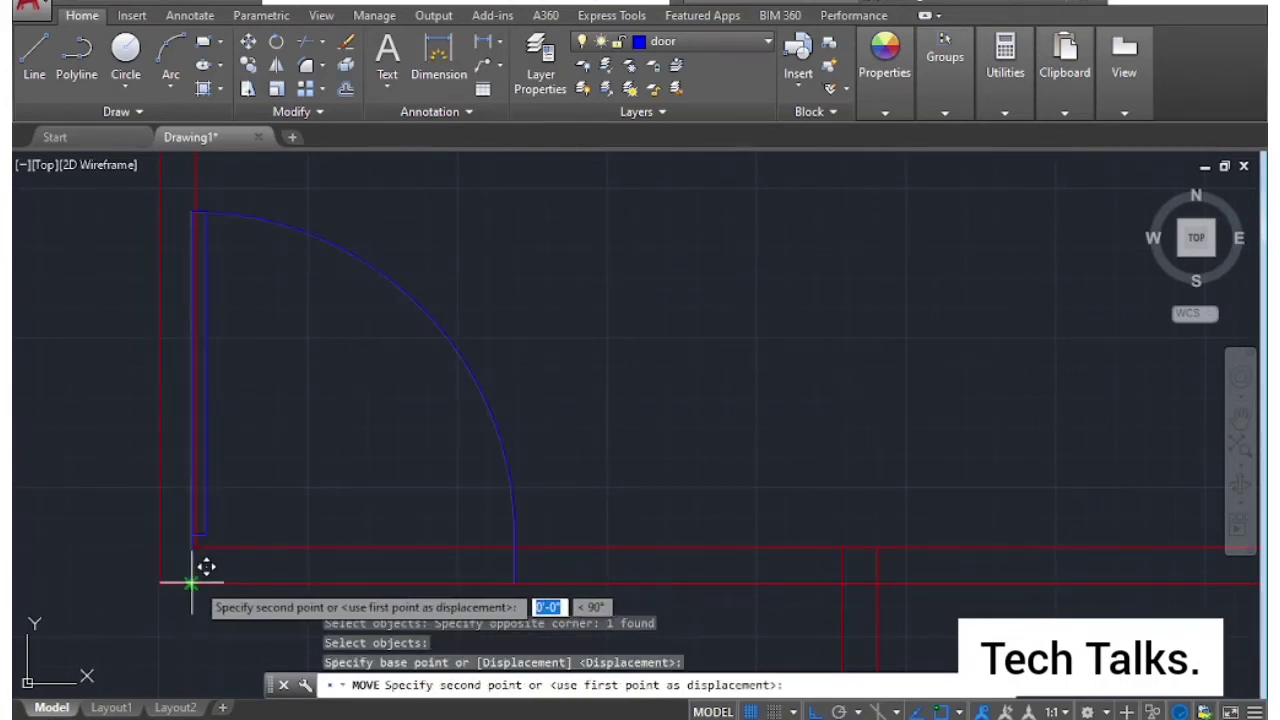
pyautogui.click(196, 580)
pyautogui.scroll(3, 263, 514)
pyautogui.scroll(6, 283, 481)
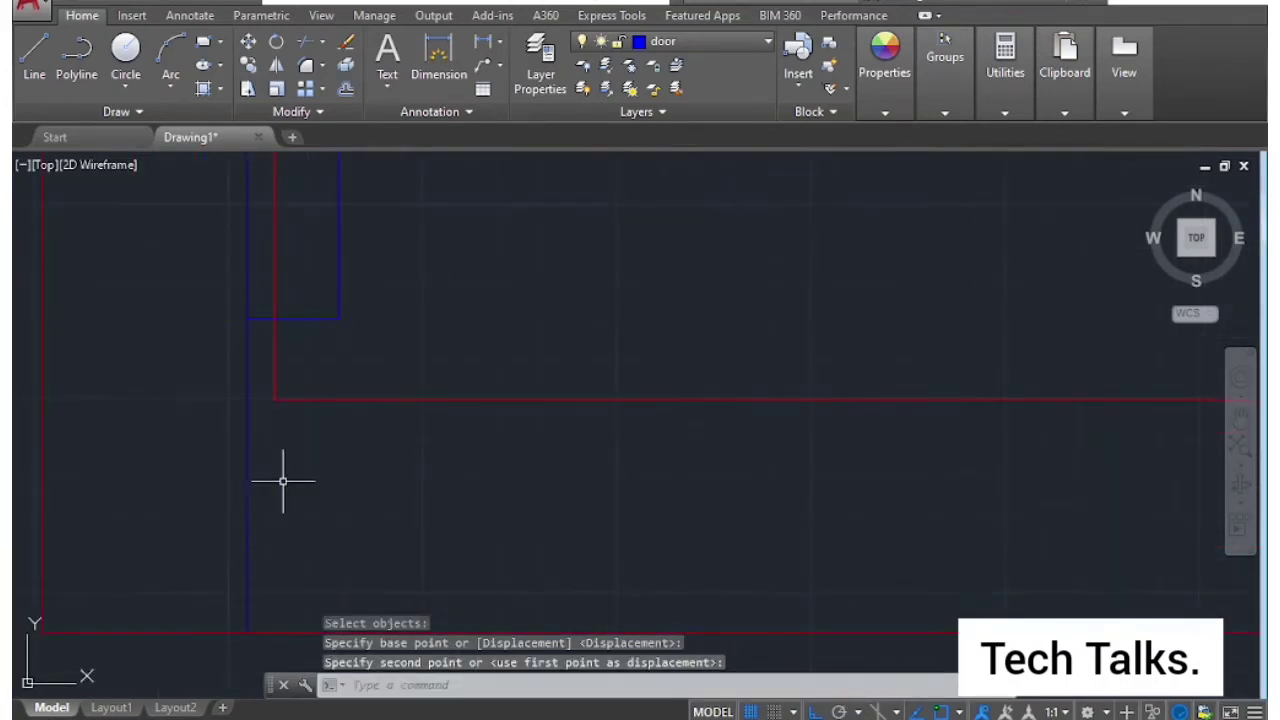
pyautogui.write('m')
# Start another door move and a jamb line at the door corner, cancelling both.
pyautogui.press('Return')
pyautogui.click(251, 470)
pyautogui.click(250, 410)
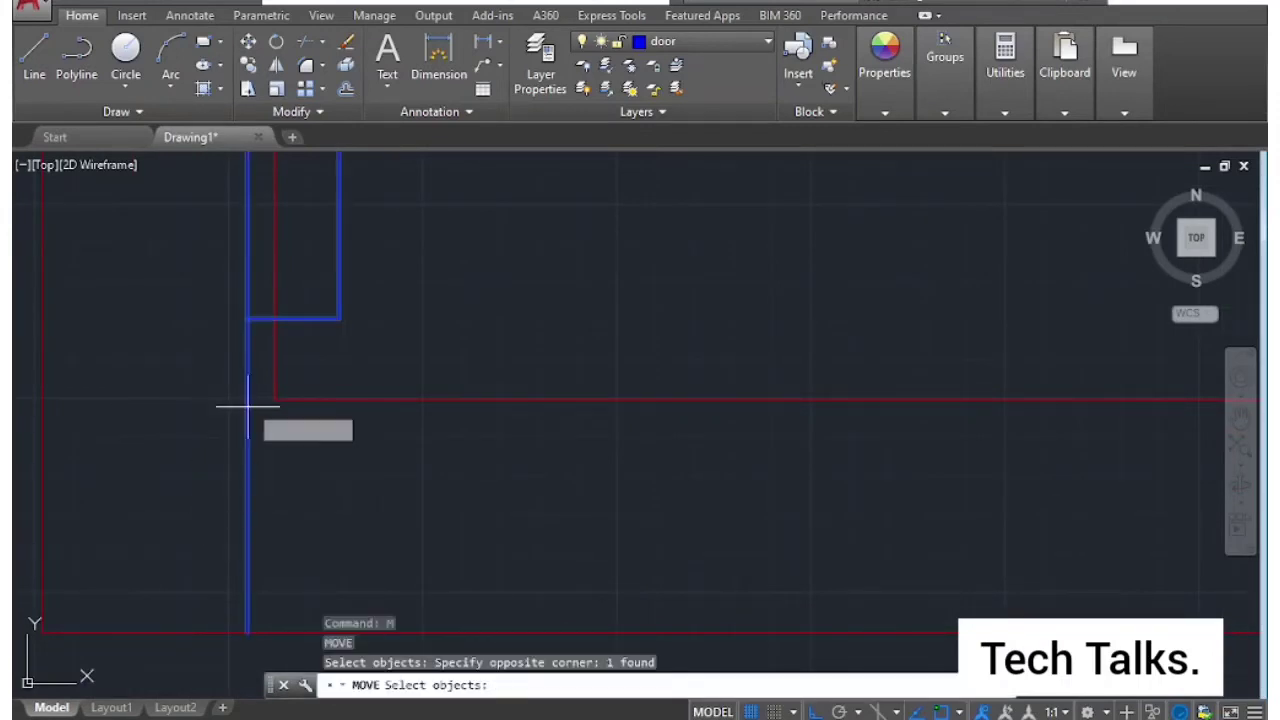
pyautogui.press('Return')
pyautogui.press('Escape')
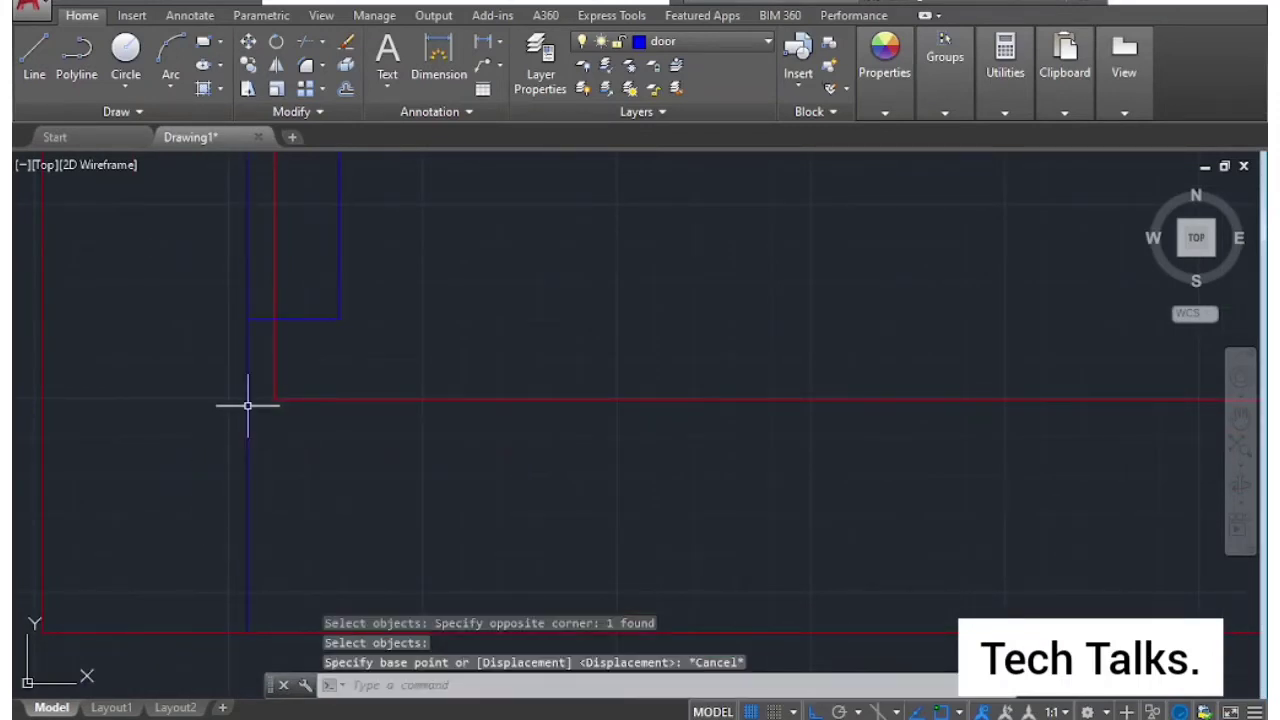
pyautogui.write('l')
pyautogui.press('Return')
pyautogui.click(249, 403)
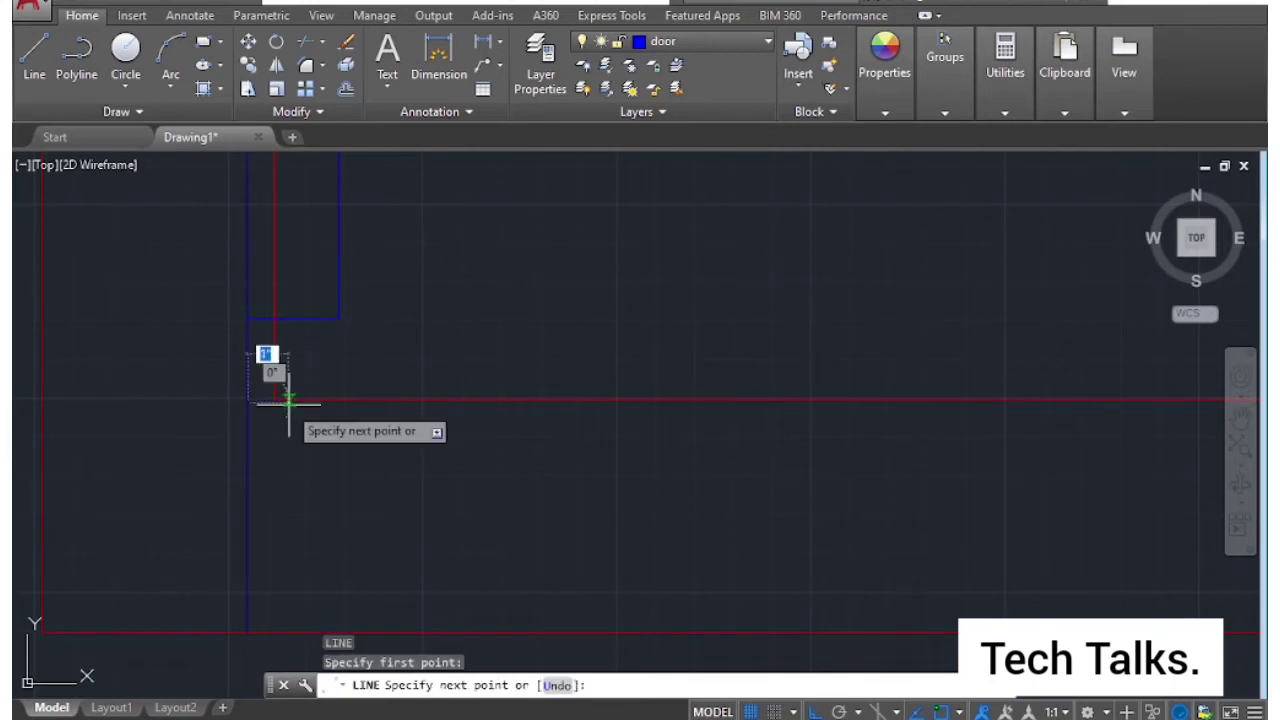
pyautogui.press('Escape')
# Draw a jamb line from the door corner down to the outer wall line.
pyautogui.moveTo(351, 400); pyautogui.dragTo(306, 471, button='middle')
pyautogui.scroll(-2, 329, 471)
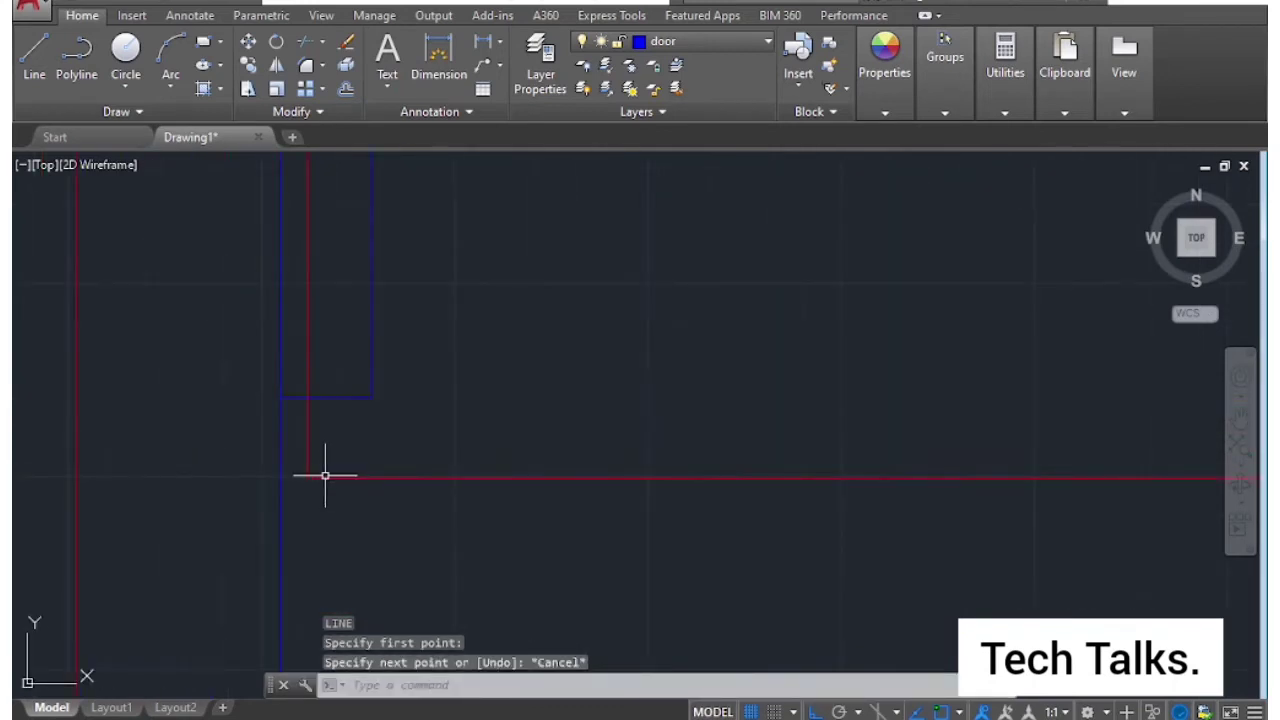
pyautogui.scroll(-1, 301, 536)
pyautogui.moveTo(301, 536); pyautogui.dragTo(323, 503, button='middle')
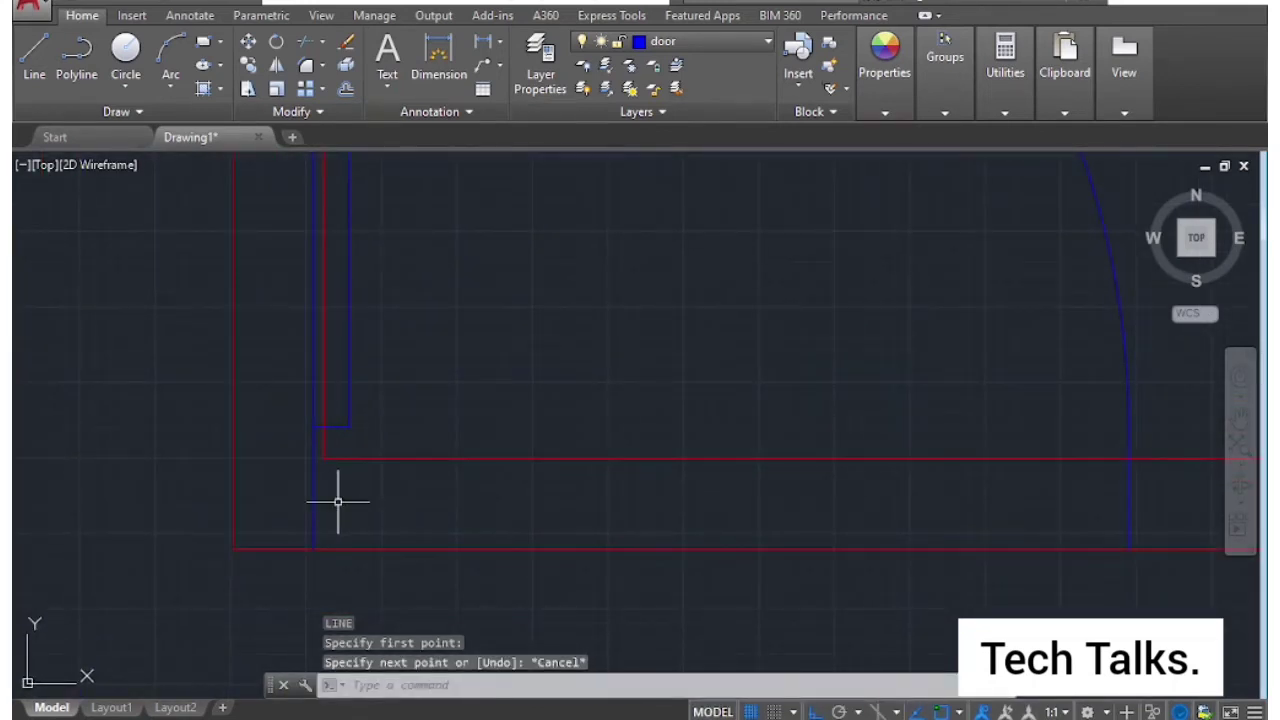
pyautogui.write('l')
pyautogui.press('Return')
pyautogui.click(325, 458)
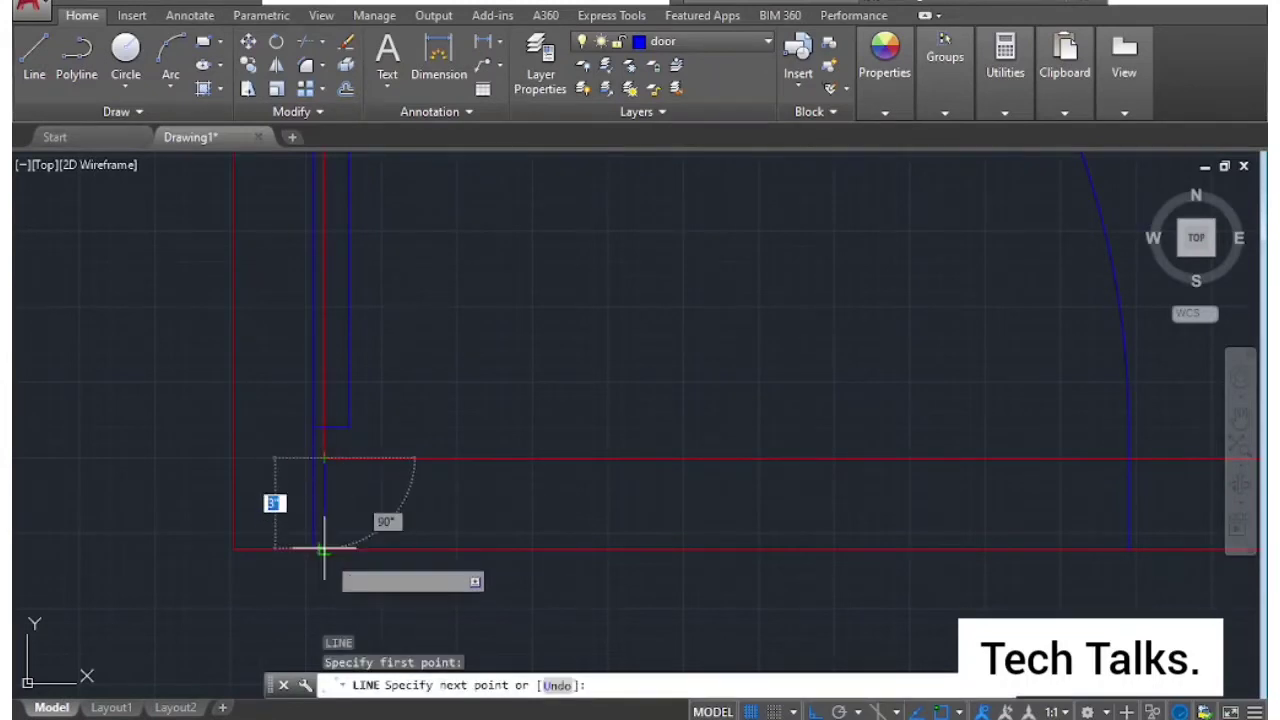
pyautogui.click(325, 548)
pyautogui.press('Return')
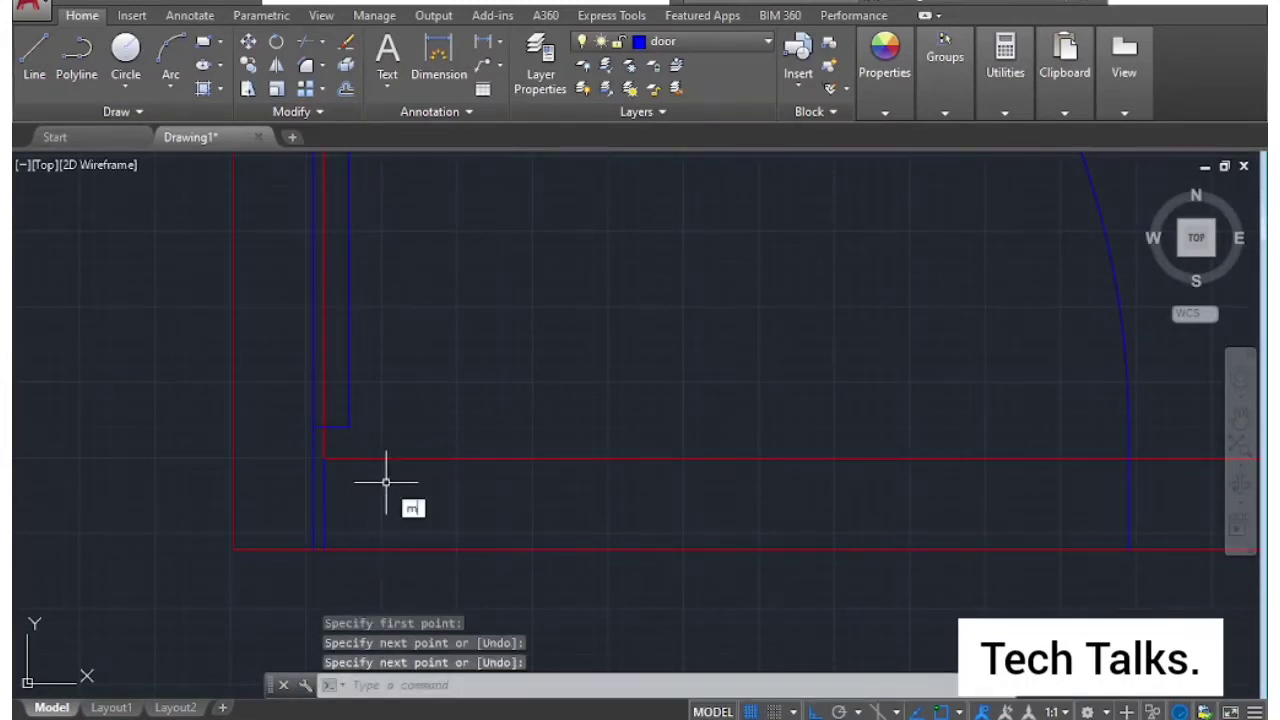
# Erase the extra jamb line beside the door, abandoning a move of the new line.
pyautogui.press('Return')
pyautogui.click(313, 510)
pyautogui.press('Return')
pyautogui.click(324, 548)
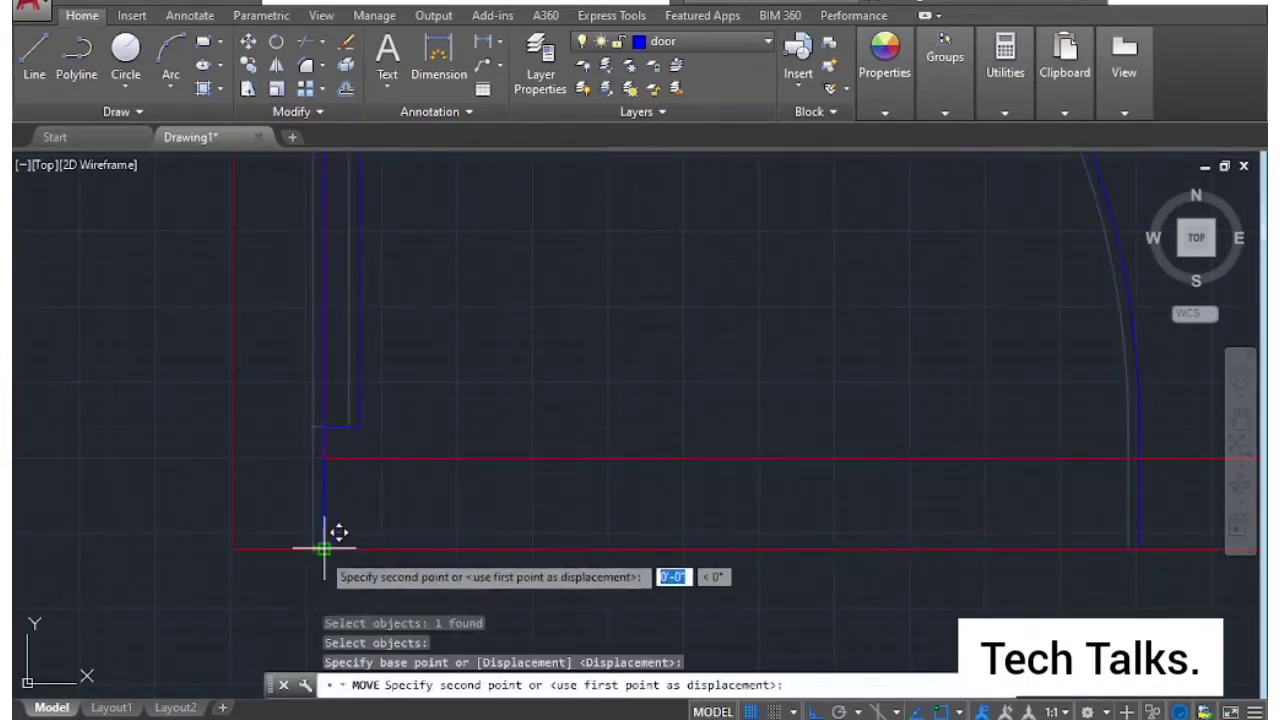
pyautogui.press('Escape')
pyautogui.scroll(-2, 500, 497)
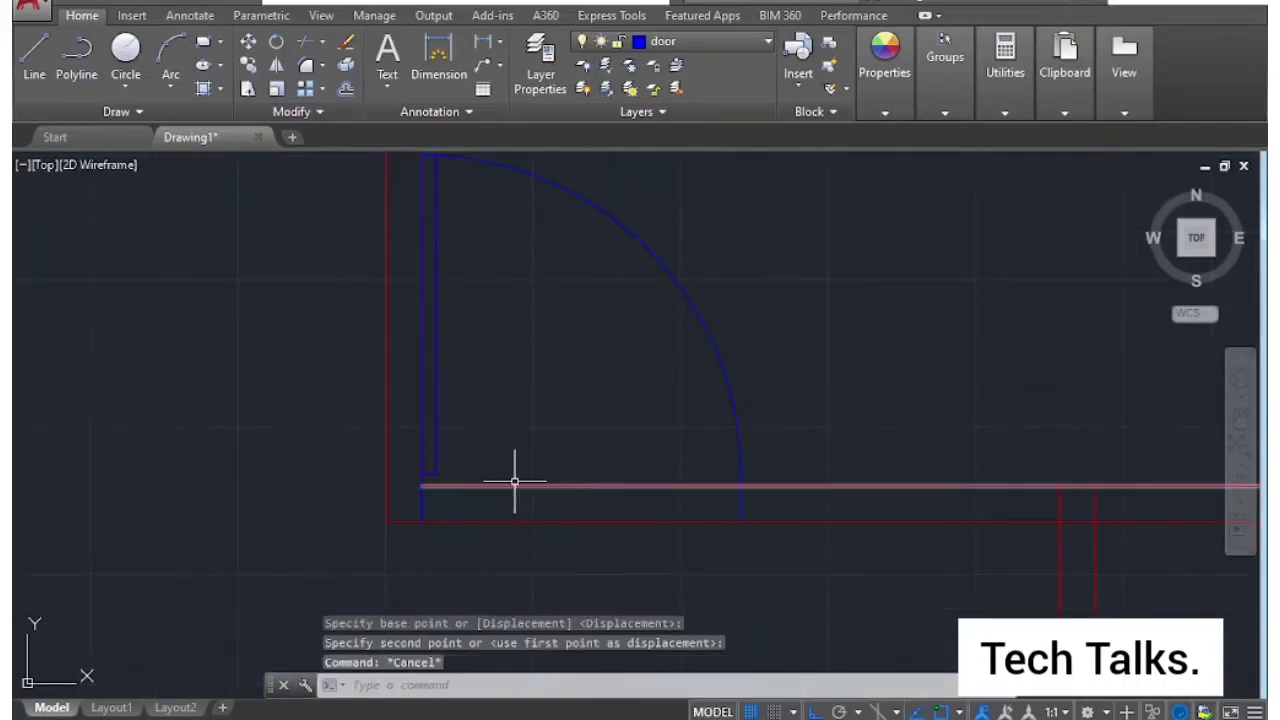
pyautogui.click(421, 503)
pyautogui.press('Delete')
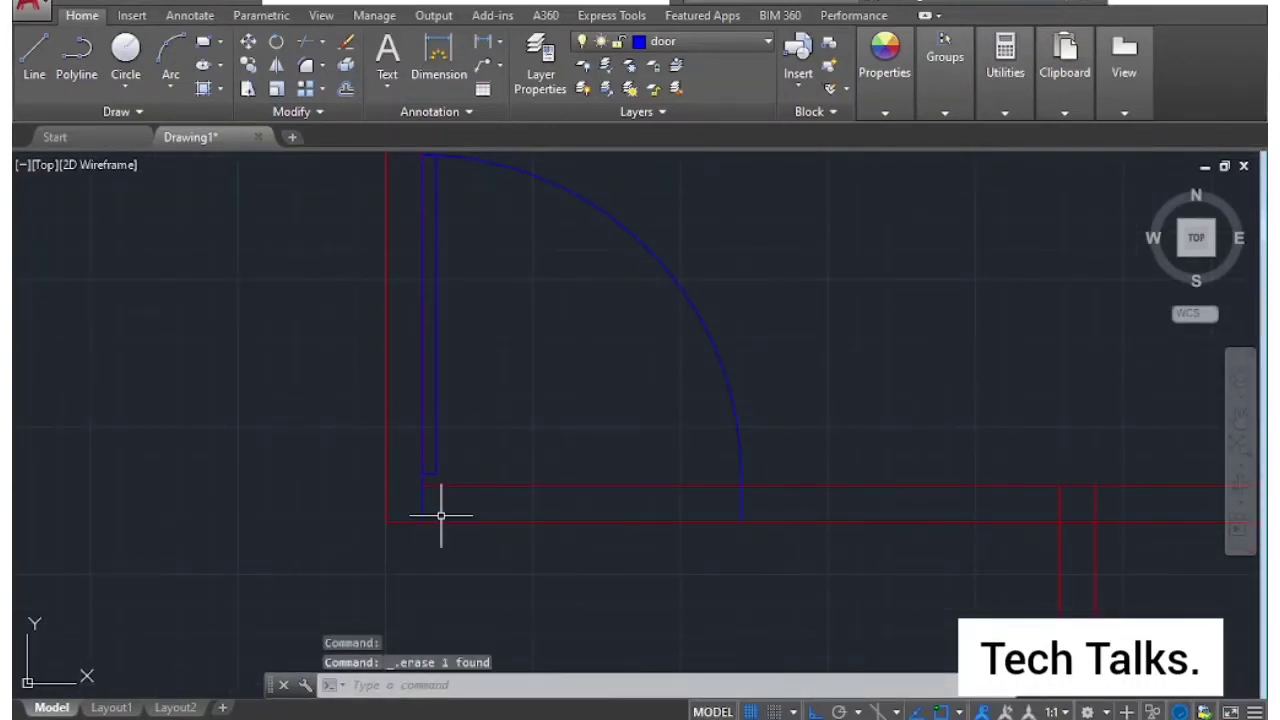
pyautogui.scroll(-5, 533, 515)
pyautogui.scroll(-5, 590, 555)
# Trim the red wall line out of the interior door's swing opening with a crossing selection.
pyautogui.moveTo(563, 566); pyautogui.dragTo(537, 354, button='middle')
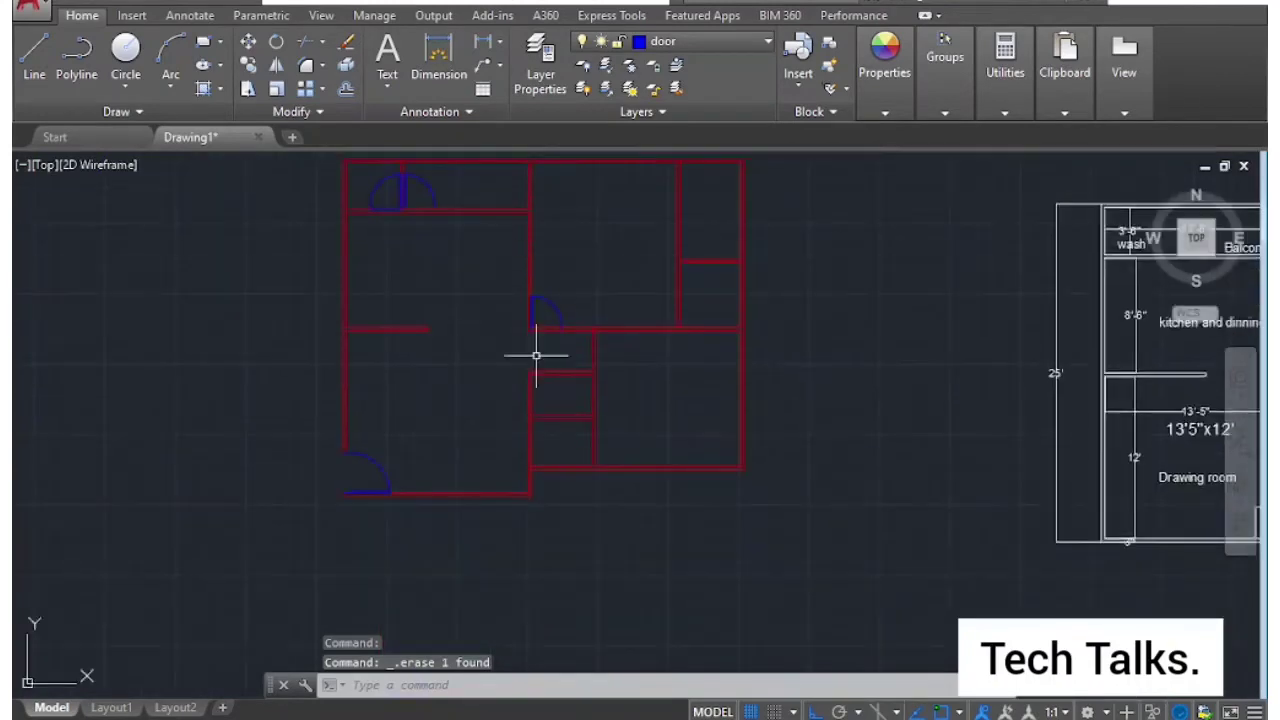
pyautogui.scroll(-1, 700, 520)
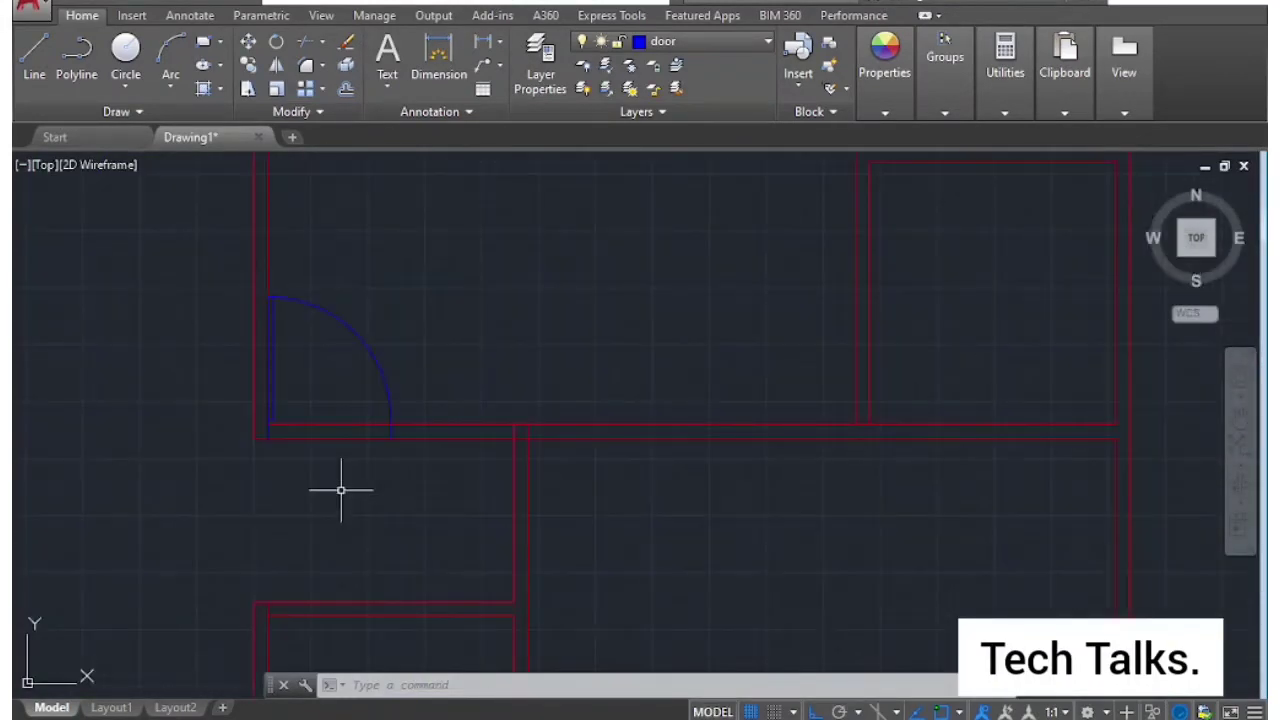
pyautogui.moveTo(343, 402); pyautogui.dragTo(318, 445)
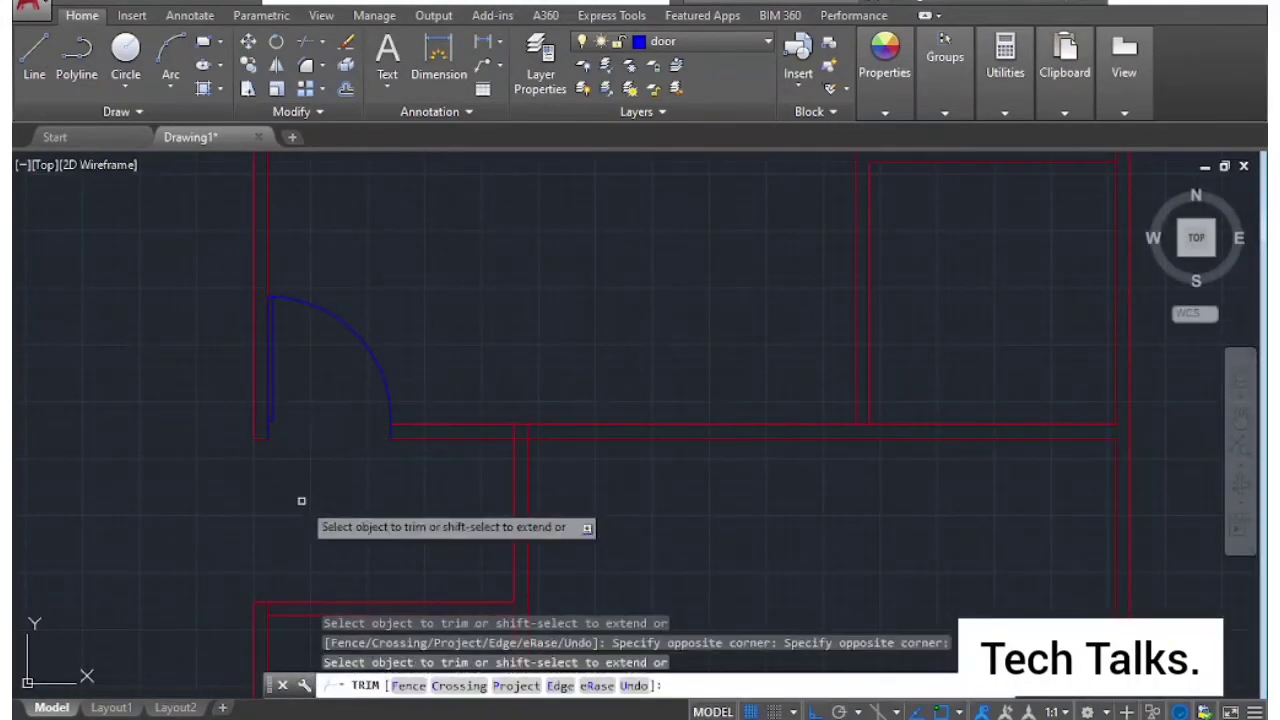
pyautogui.press('Escape')
pyautogui.scroll(-2, 350, 435)
pyautogui.write('c')
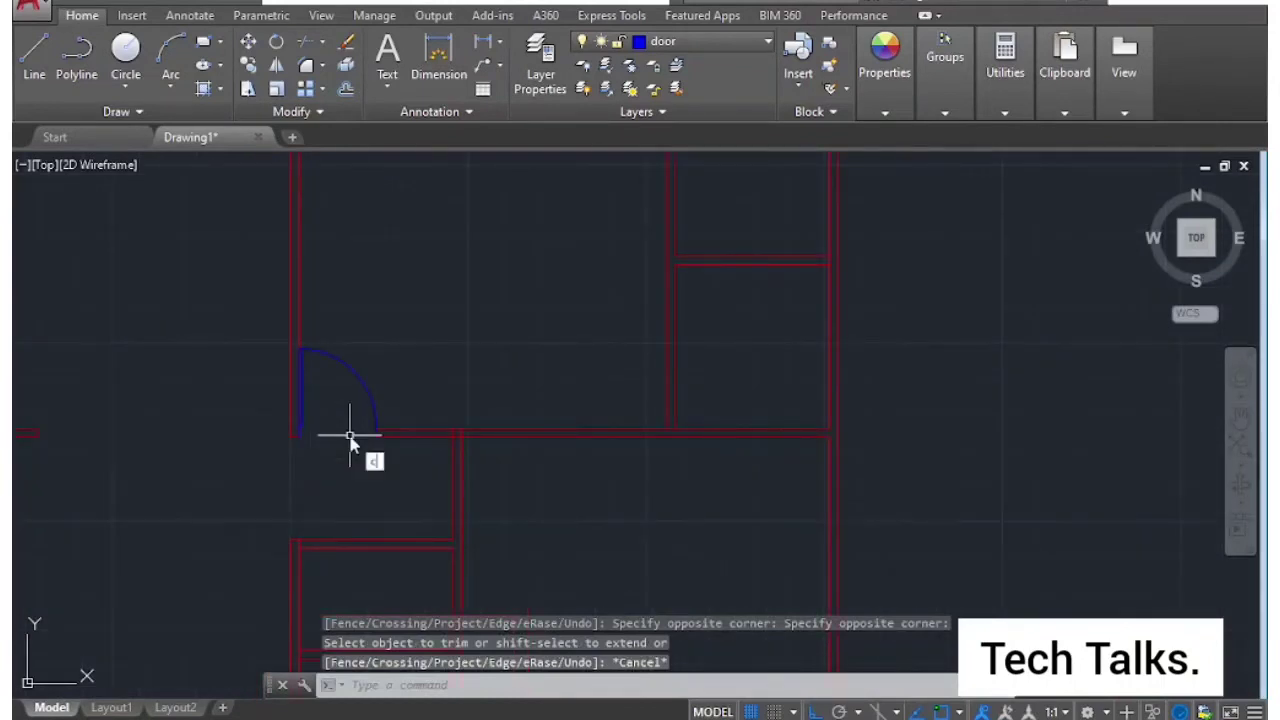
# Copy the interior door further right along the wall.
pyautogui.write('o')
pyautogui.press('Return')
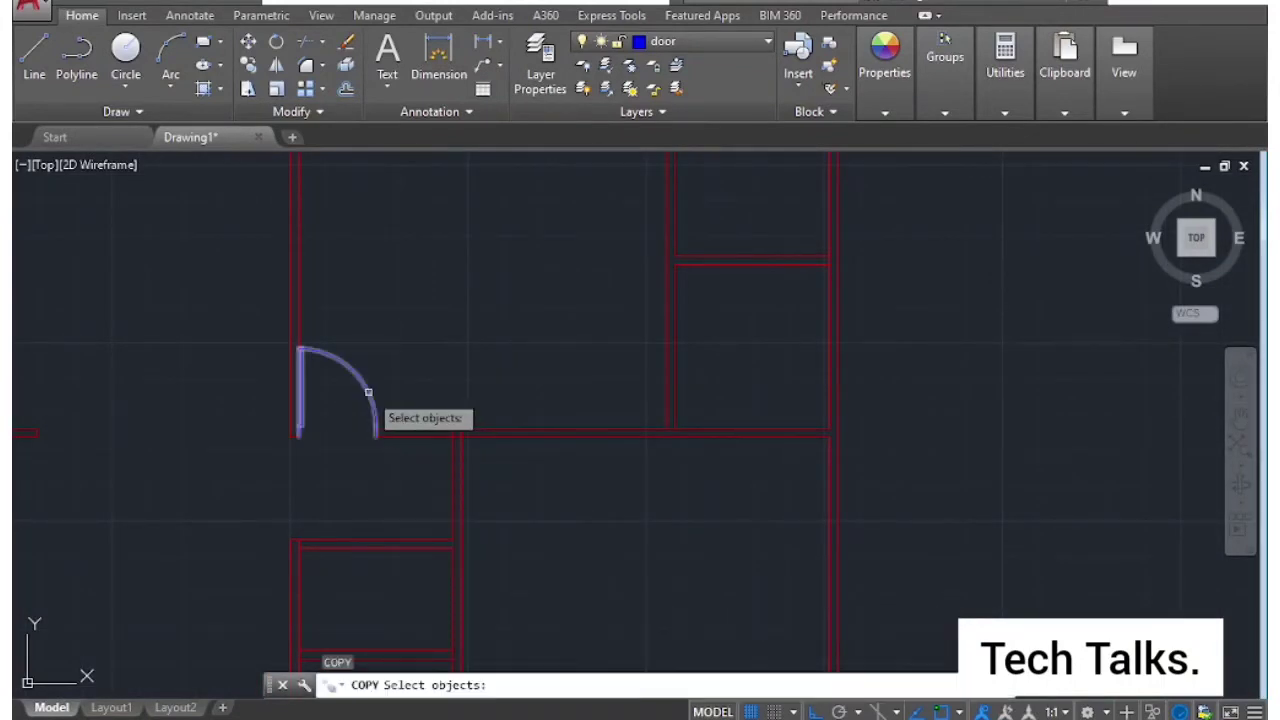
pyautogui.click(372, 426)
pyautogui.press('Return')
pyautogui.click(375, 435)
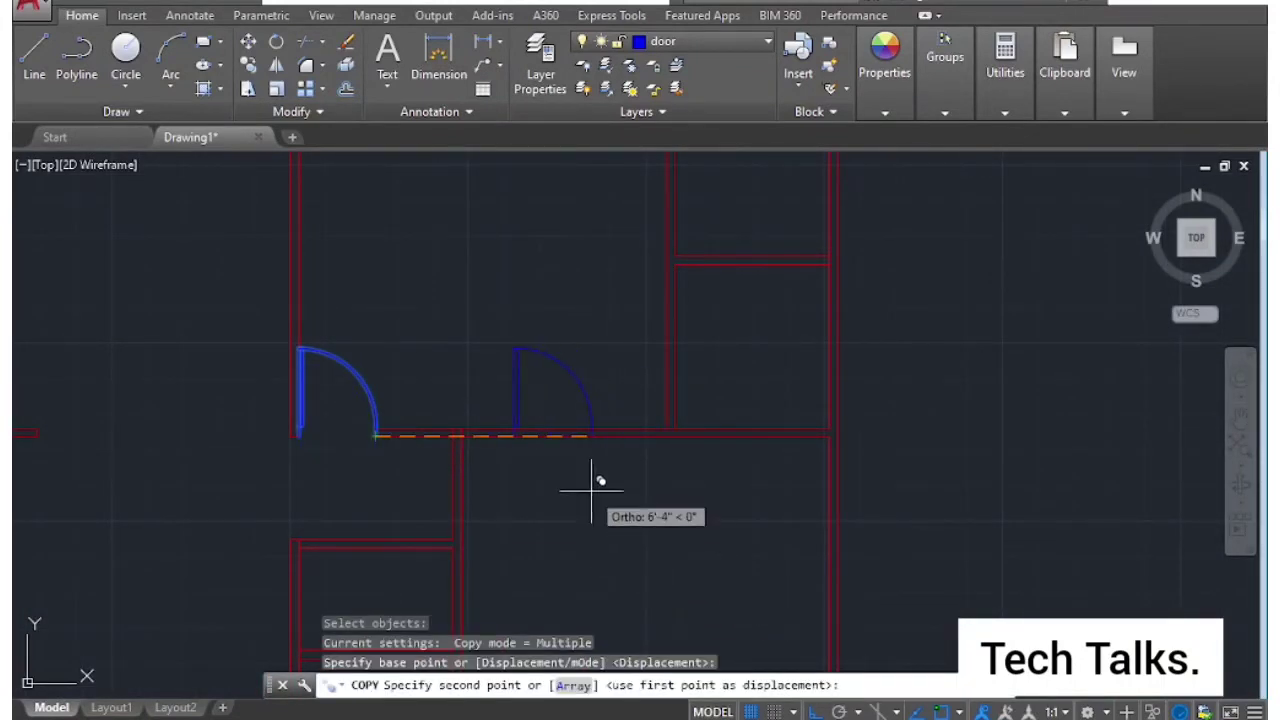
pyautogui.click(590, 490)
pyautogui.press('Escape')
# Rotate the door copy about its arc end so it swings downward.
pyautogui.write('o')
pyautogui.press('Return')
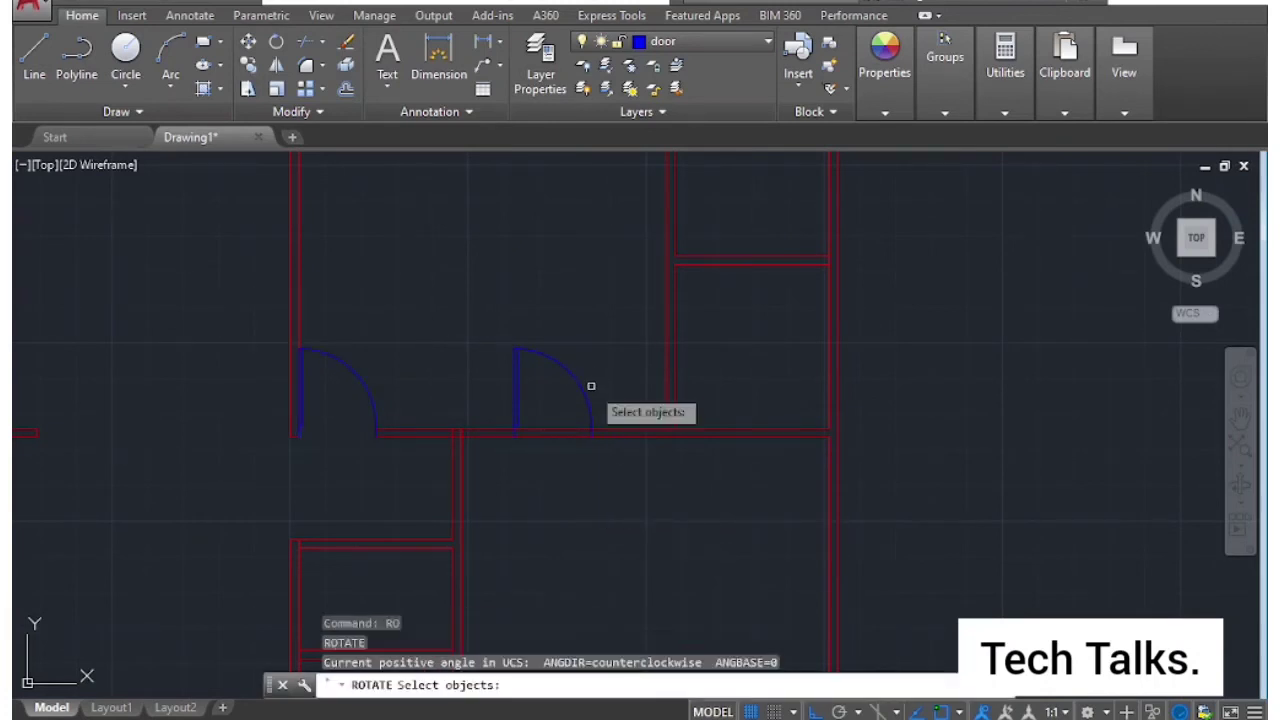
pyautogui.click(589, 395)
pyautogui.press('Return')
pyautogui.click(590, 435)
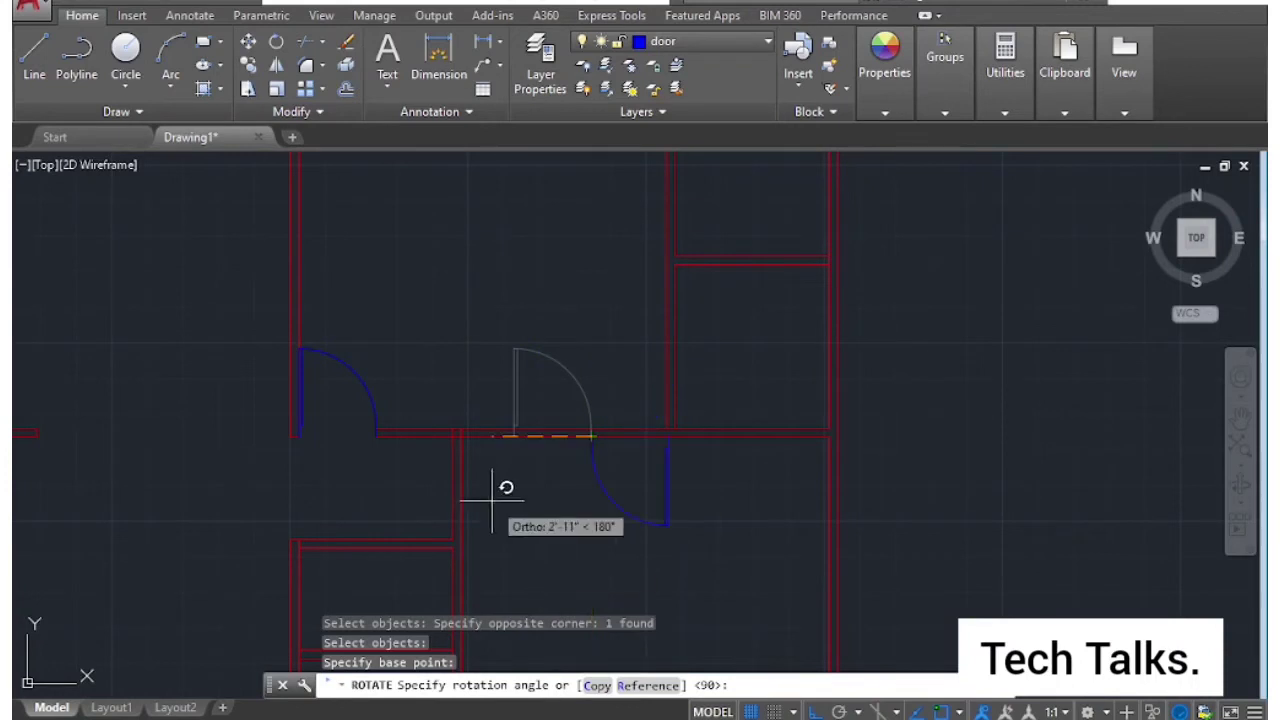
pyautogui.click(623, 520)
pyautogui.press('Escape')
pyautogui.scroll(2, 477, 475)
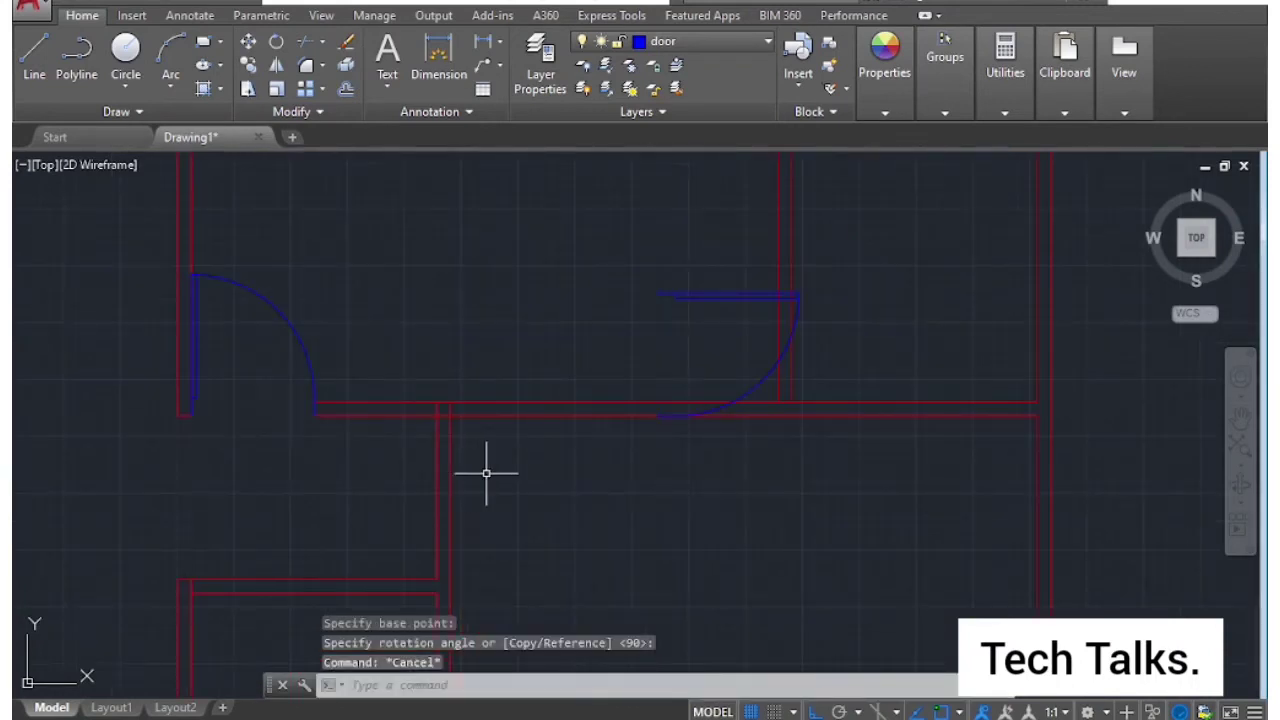
# Move the rotated door into the wall junction opening.
pyautogui.write('m')
pyautogui.press('Return')
pyautogui.click(710, 280)
pyautogui.click(648, 322)
pyautogui.press('Return')
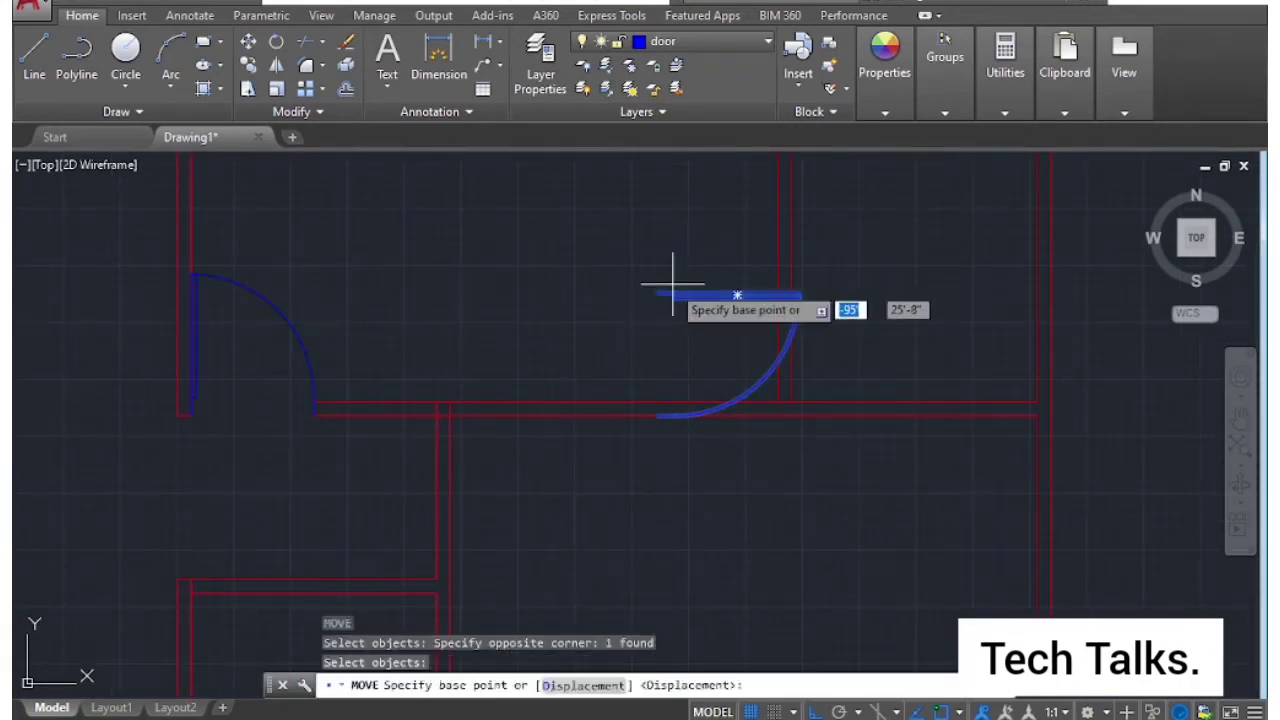
pyautogui.click(658, 293)
pyautogui.click(439, 420)
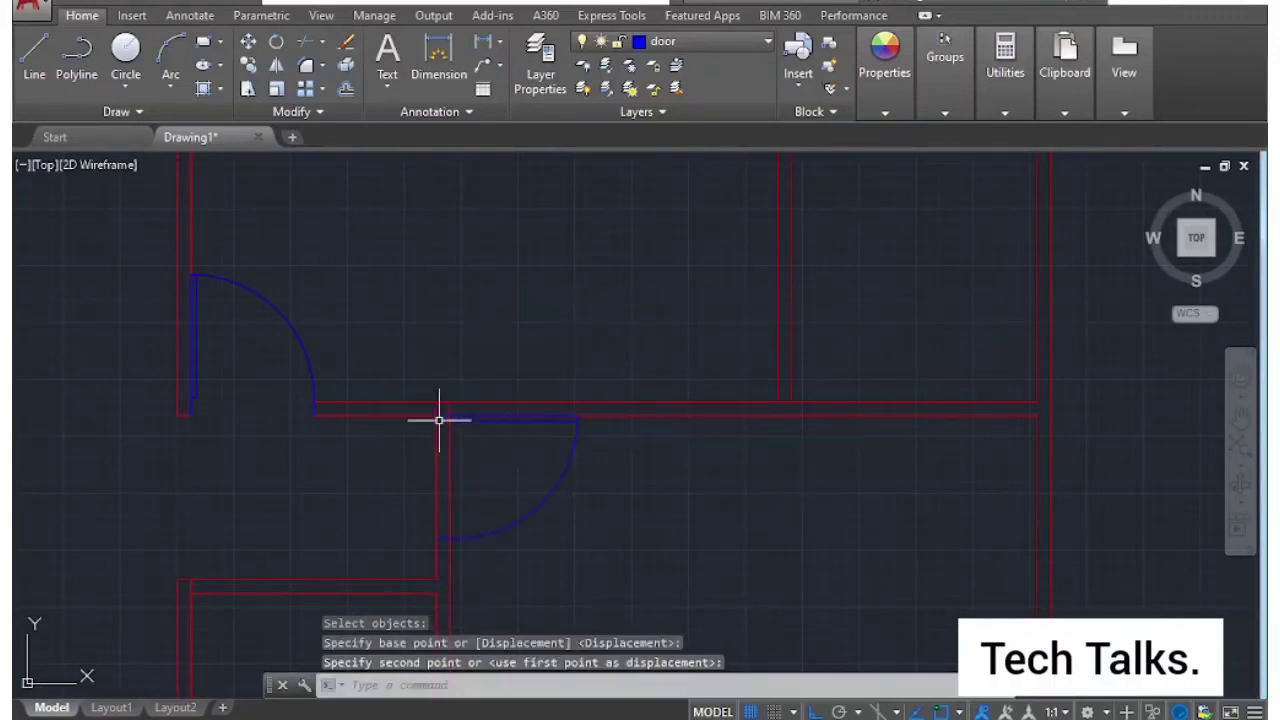
pyautogui.moveTo(443, 474); pyautogui.dragTo(460, 468, button='middle')
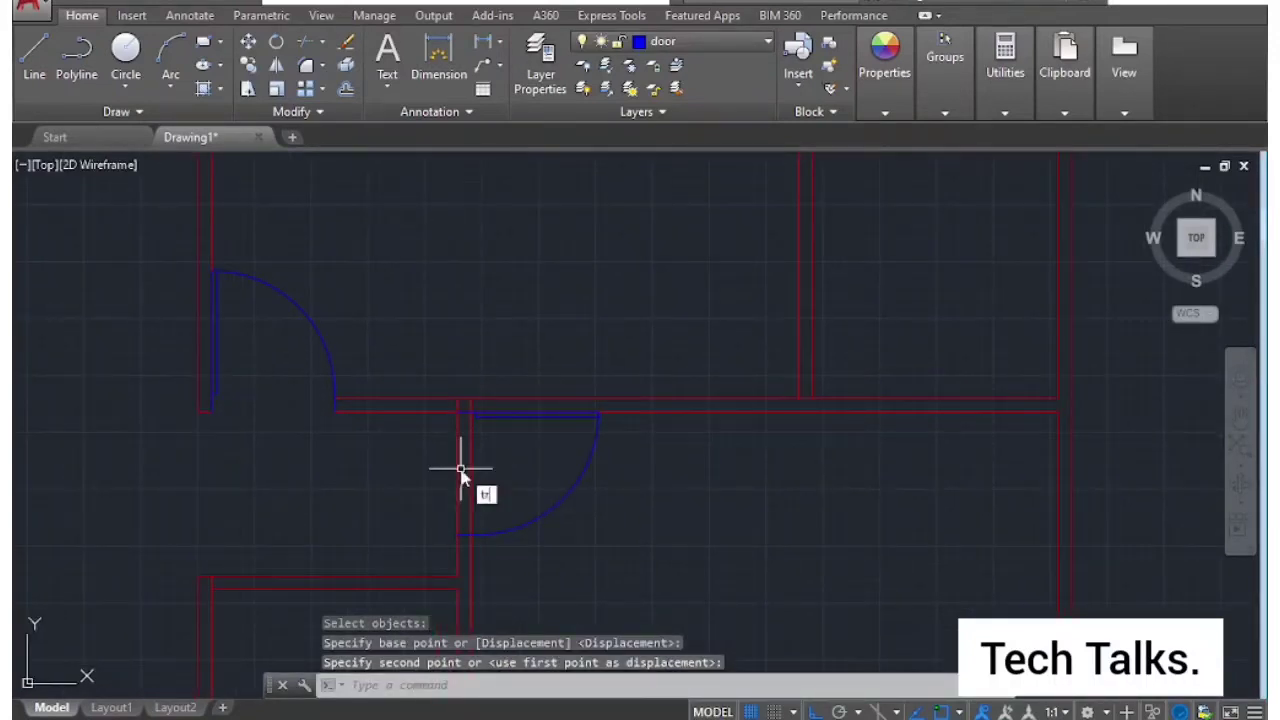
# Trim the wall lines crossing the new door opening.
pyautogui.press('Return')
pyautogui.press('Return')
pyautogui.moveTo(500, 451); pyautogui.dragTo(366, 486)
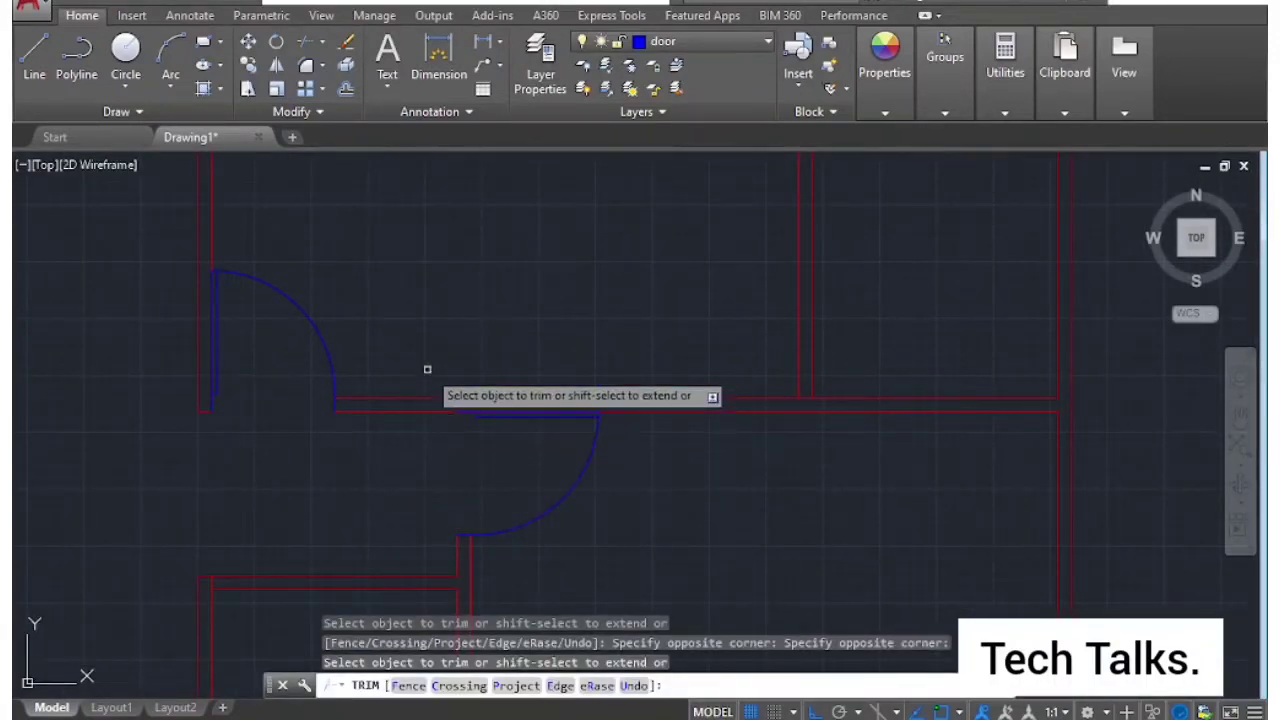
pyautogui.scroll(1, 477, 508)
pyautogui.scroll(2, 506, 437)
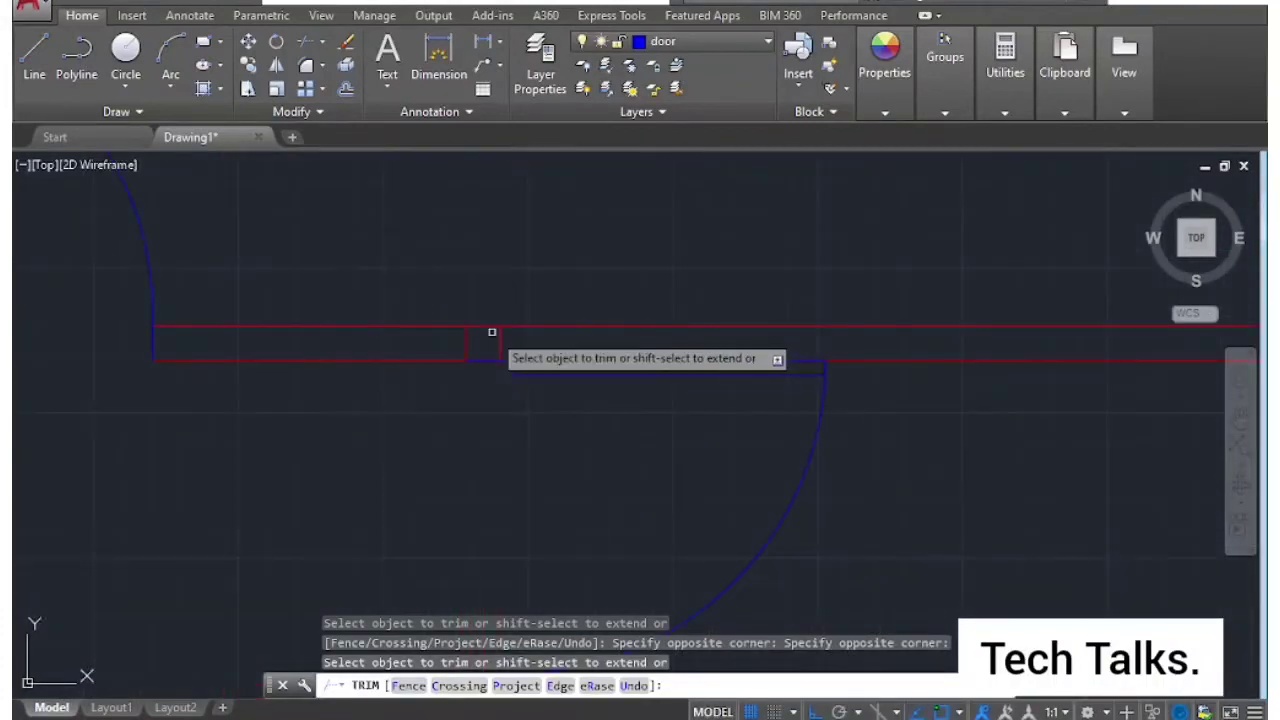
pyautogui.press('Escape')
pyautogui.press('Escape')
pyautogui.write('tr')
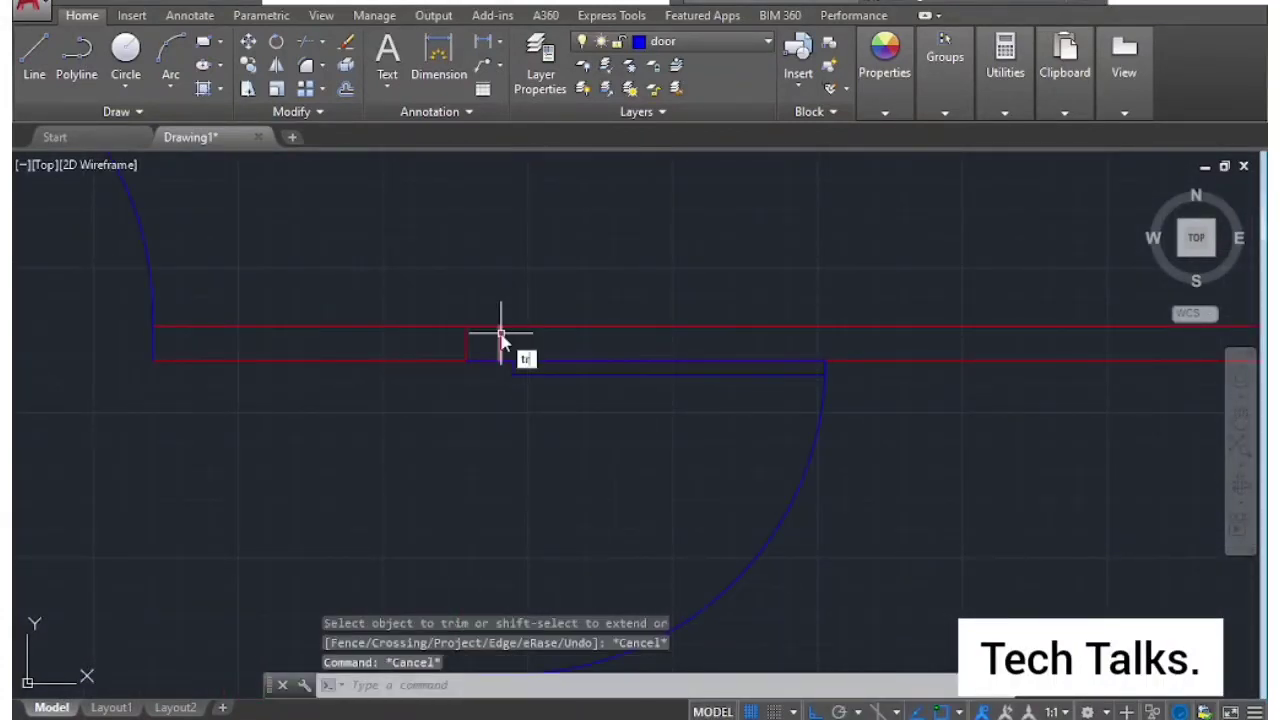
# Erase the two leftover wall stubs at the second door's jamb.
pyautogui.press('Return')
pyautogui.press('Return')
pyautogui.click(514, 342)
pyautogui.click(428, 345)
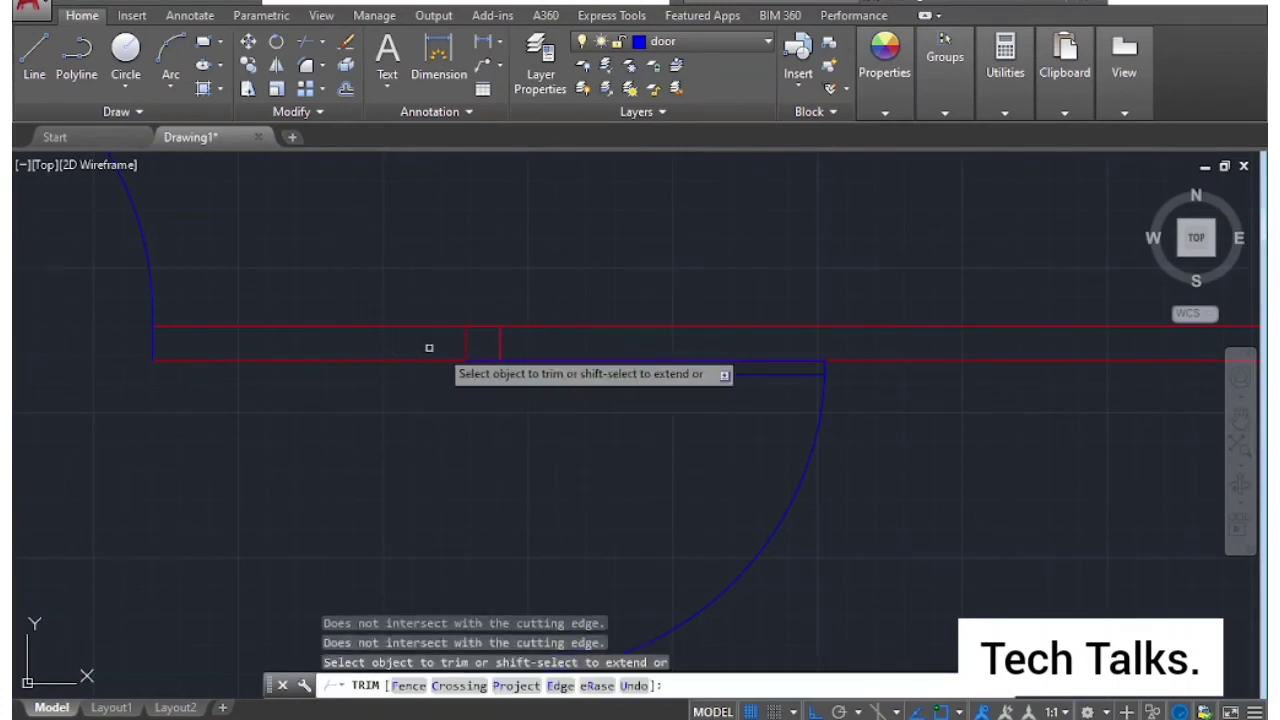
pyautogui.click(521, 347)
pyautogui.click(408, 357)
pyautogui.press('Delete')
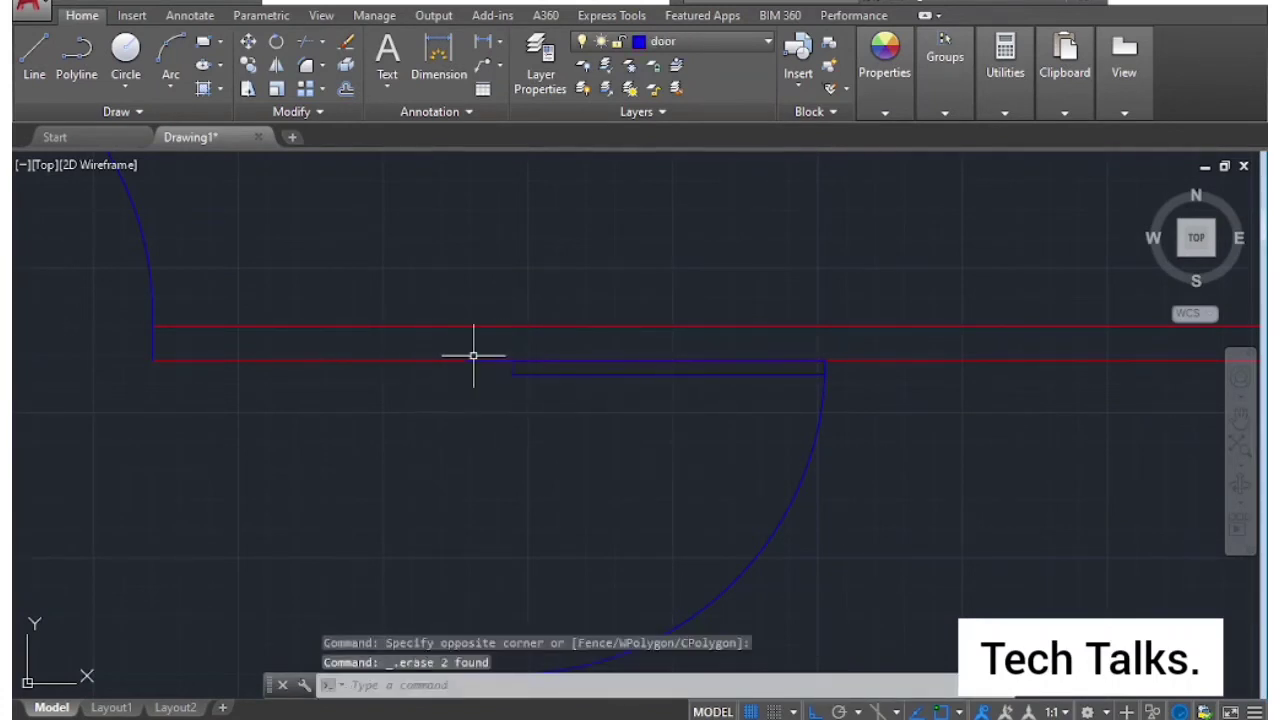
pyautogui.scroll(-5, 573, 411)
pyautogui.moveTo(436, 461); pyautogui.dragTo(344, 432, button='middle')
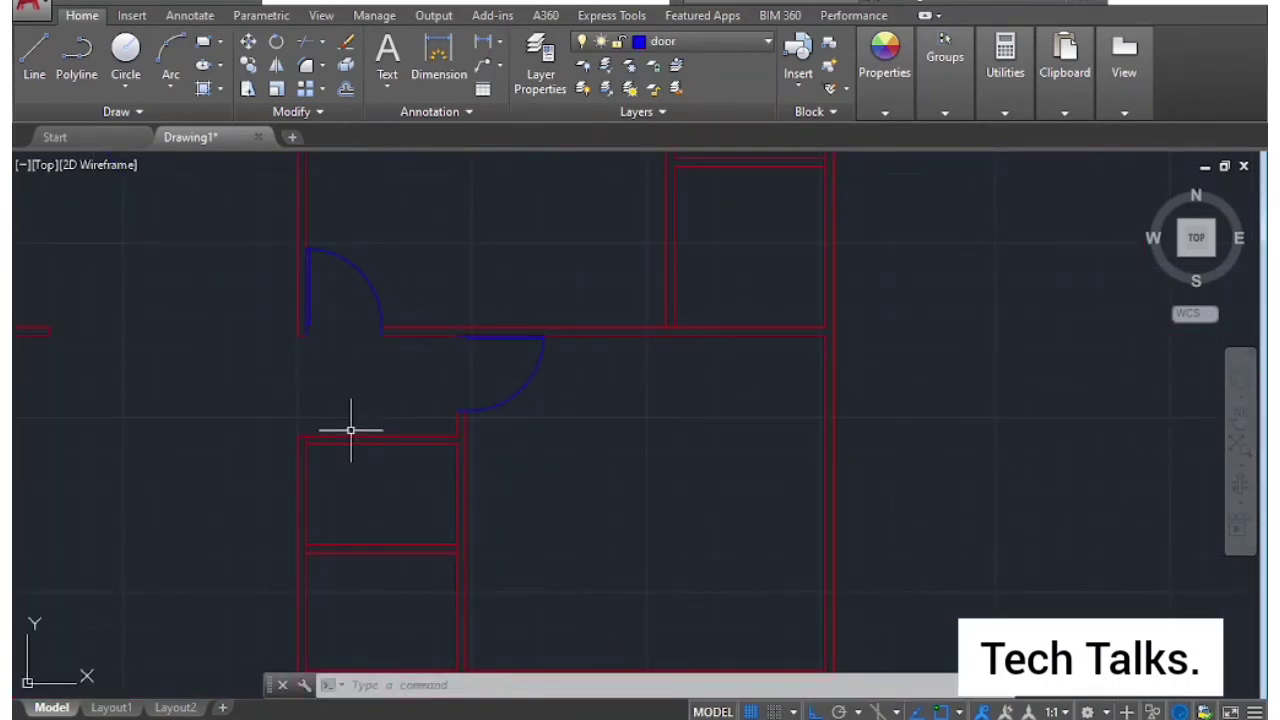
# Copy the new door to the left.
pyautogui.write('o')
pyautogui.press('Return')
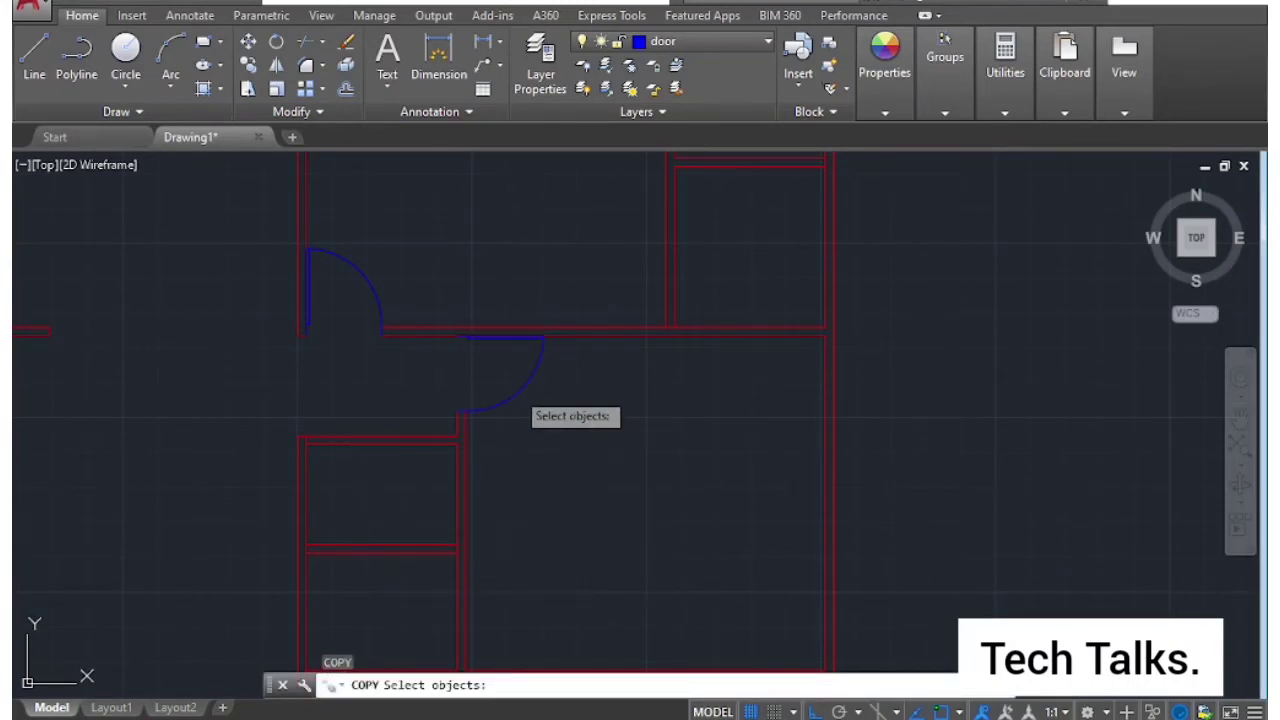
pyautogui.click(516, 386)
pyautogui.press('Return')
pyautogui.click(466, 336)
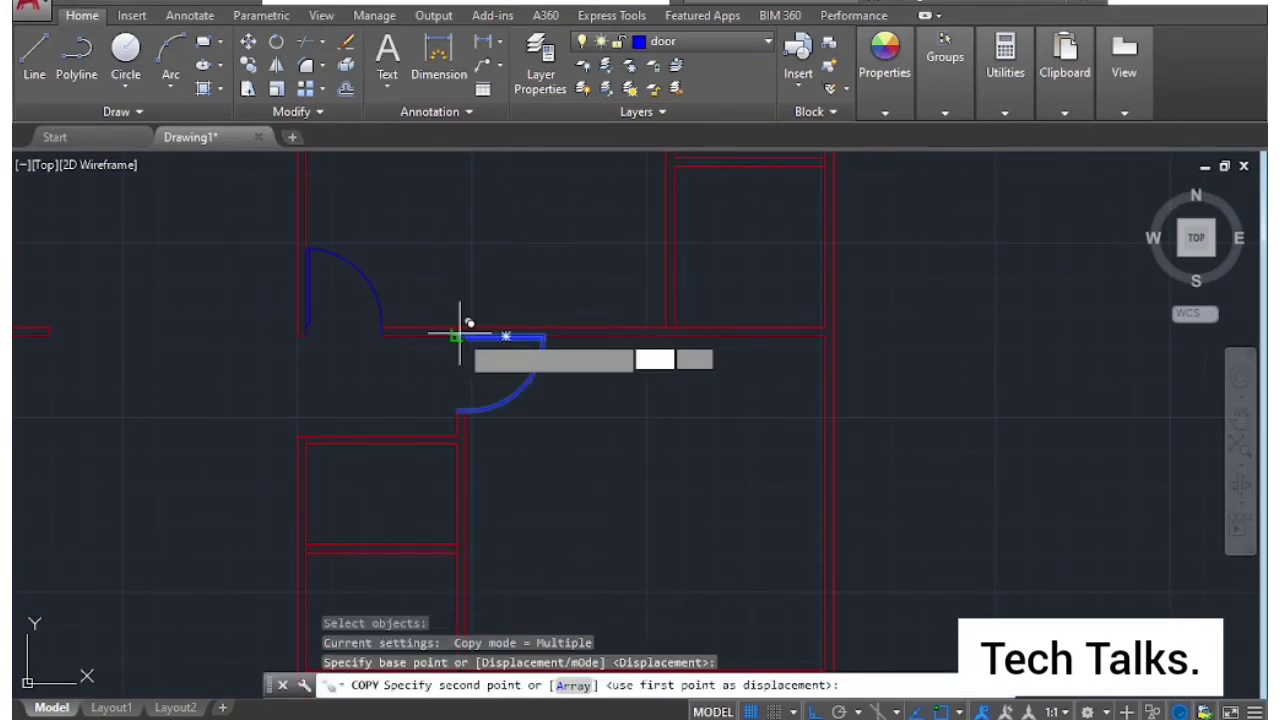
pyautogui.click(348, 348)
pyautogui.press('Escape')
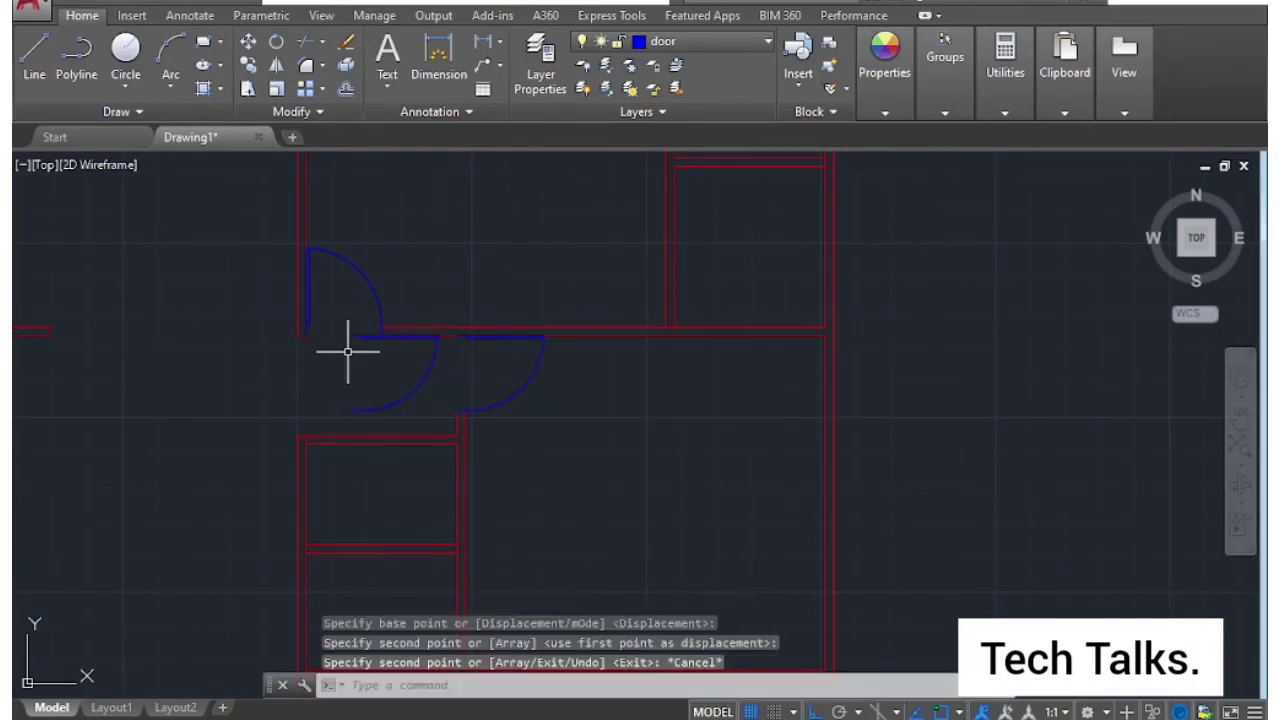
pyautogui.write('ro')
# Rotate the left door copy by 270 degrees.
pyautogui.press('Return')
pyautogui.click(349, 334)
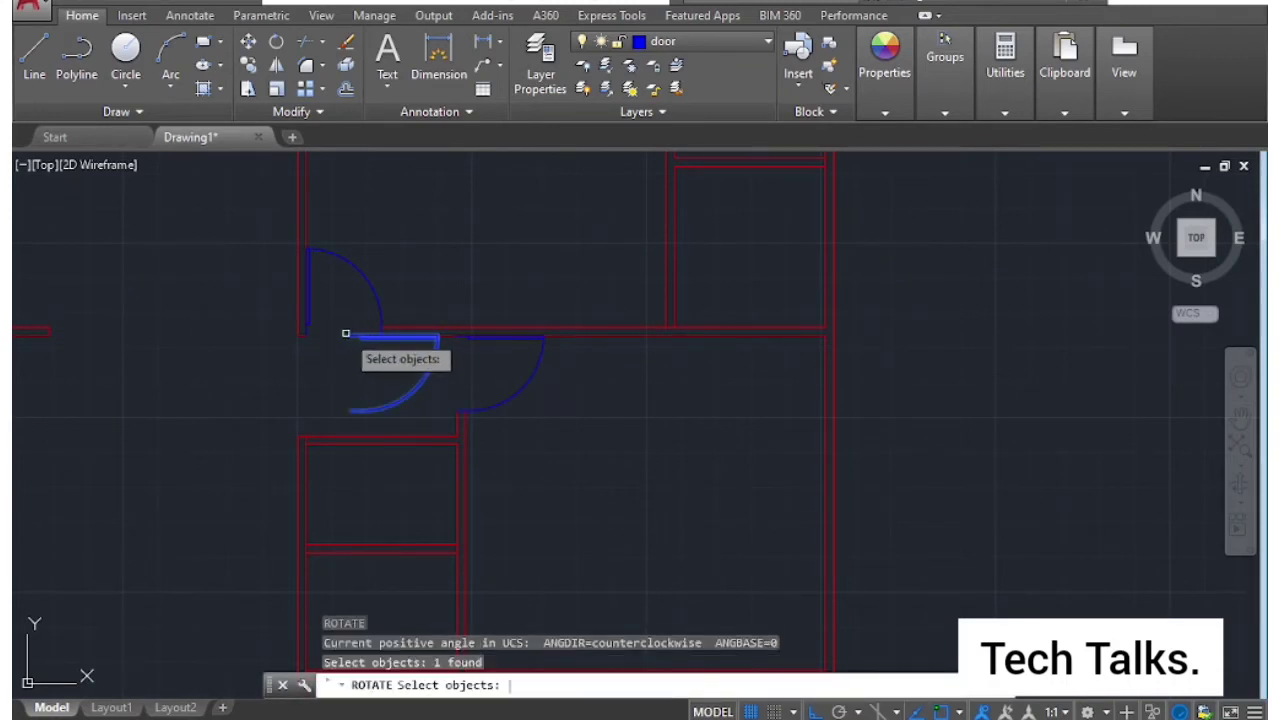
pyautogui.press('Return')
pyautogui.click(352, 334)
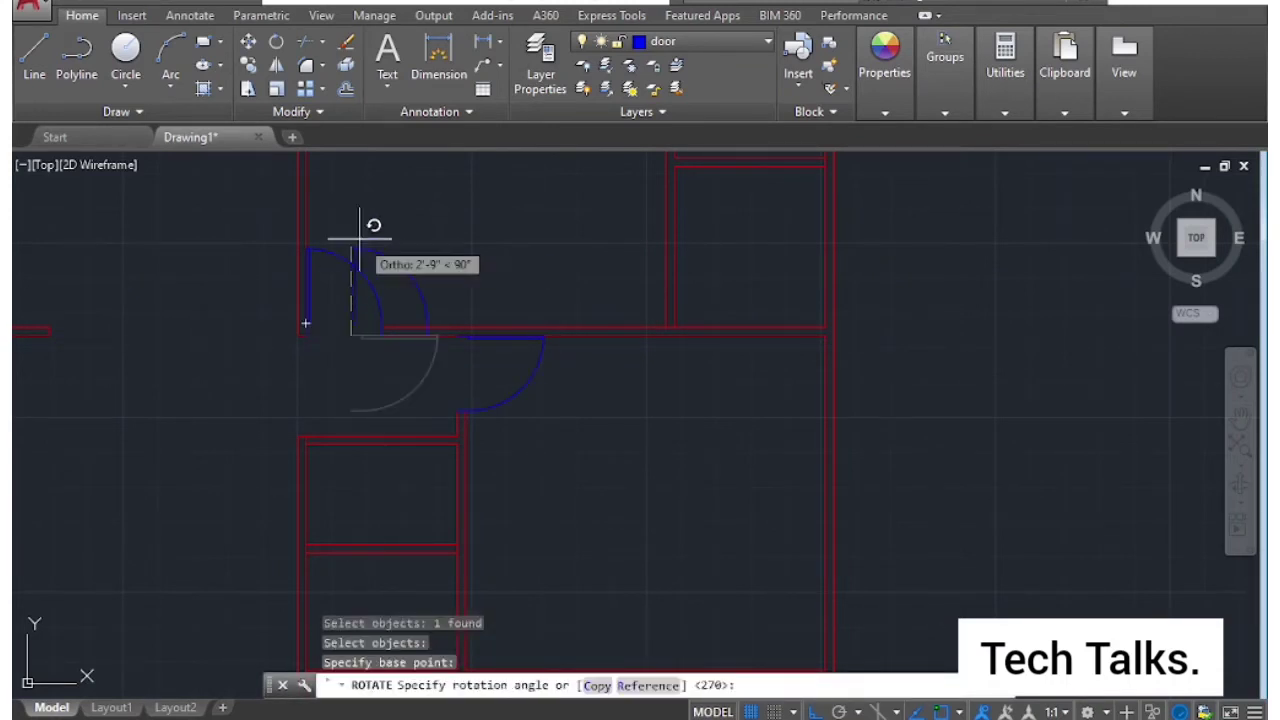
pyautogui.click(356, 515)
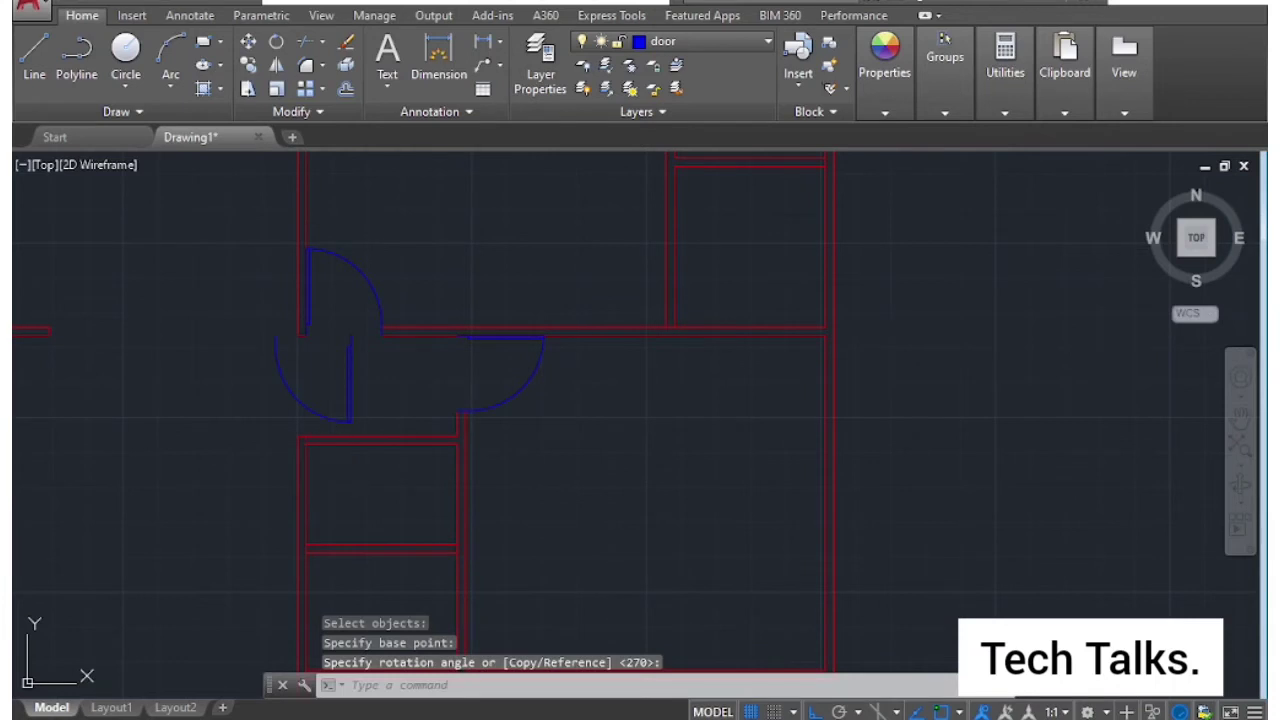
# Move the rotated door into the top wall of the small lower-left room.
pyautogui.write('m')
pyautogui.press('Return')
pyautogui.click(348, 400)
pyautogui.press('Return')
pyautogui.click(276, 338)
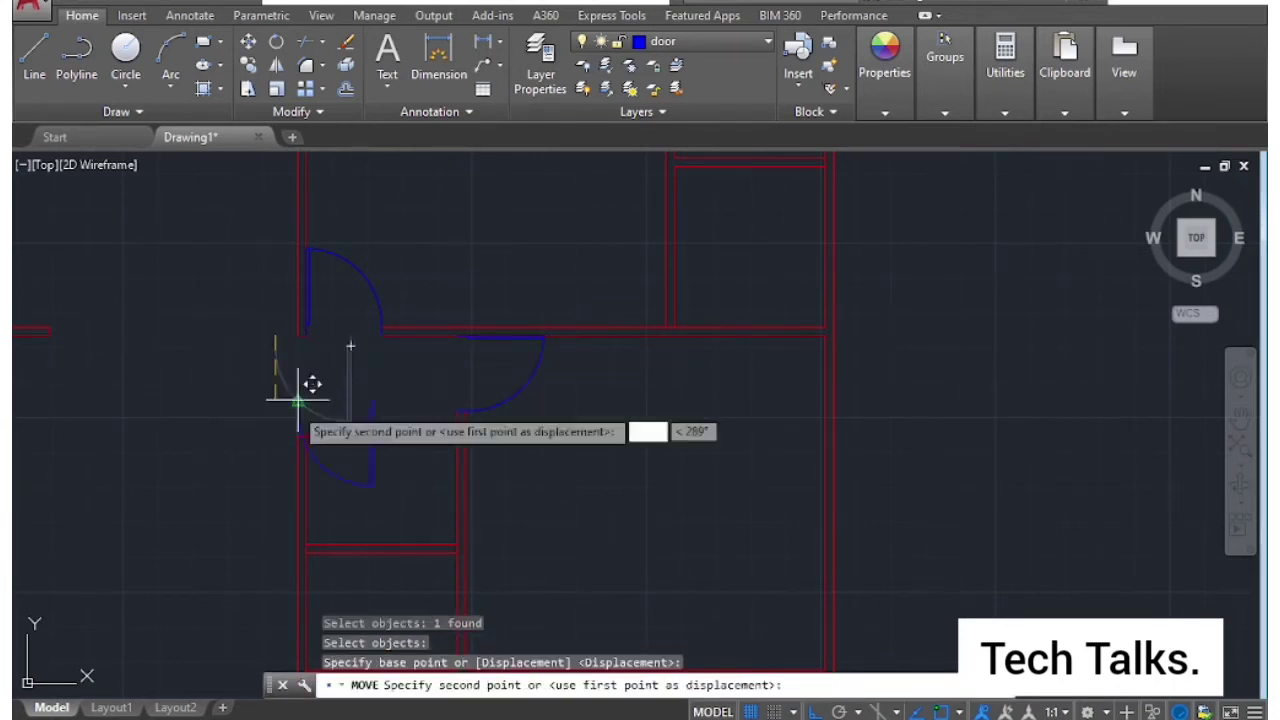
pyautogui.click(303, 435)
pyautogui.scroll(2, 357, 441)
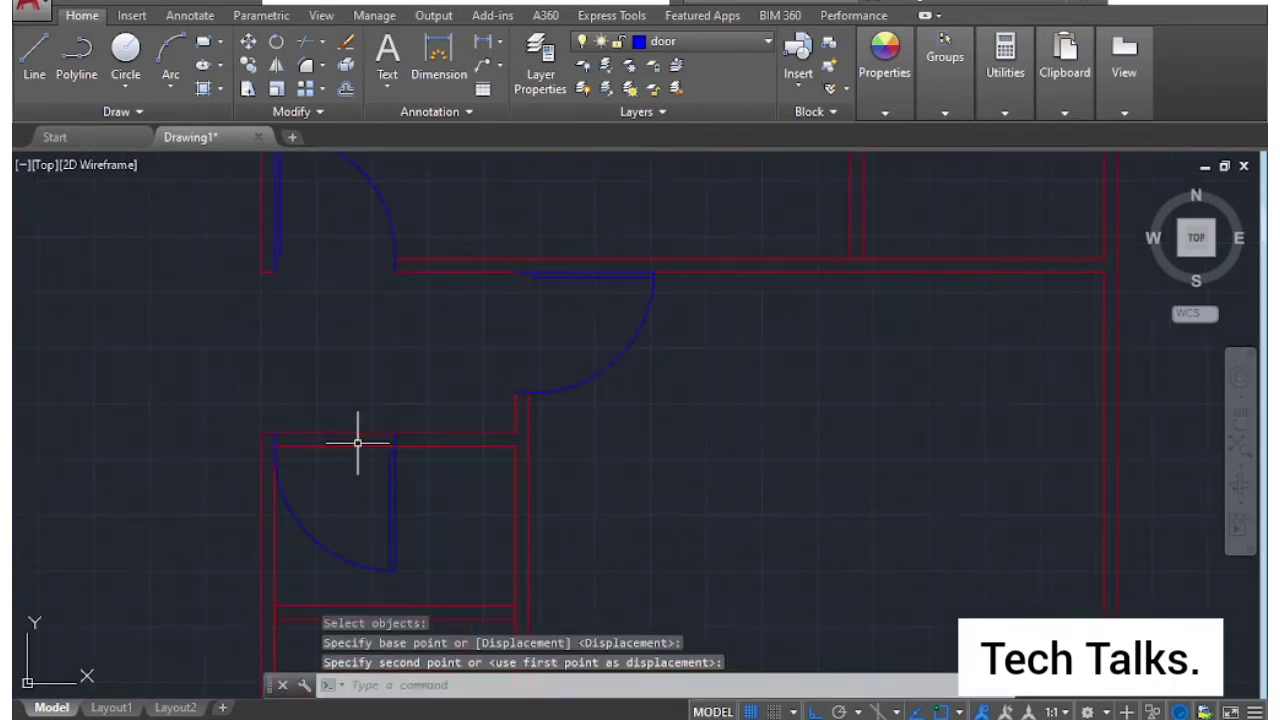
# Flip the door left-right so its leaf sits on the left side.
pyautogui.click(396, 480)
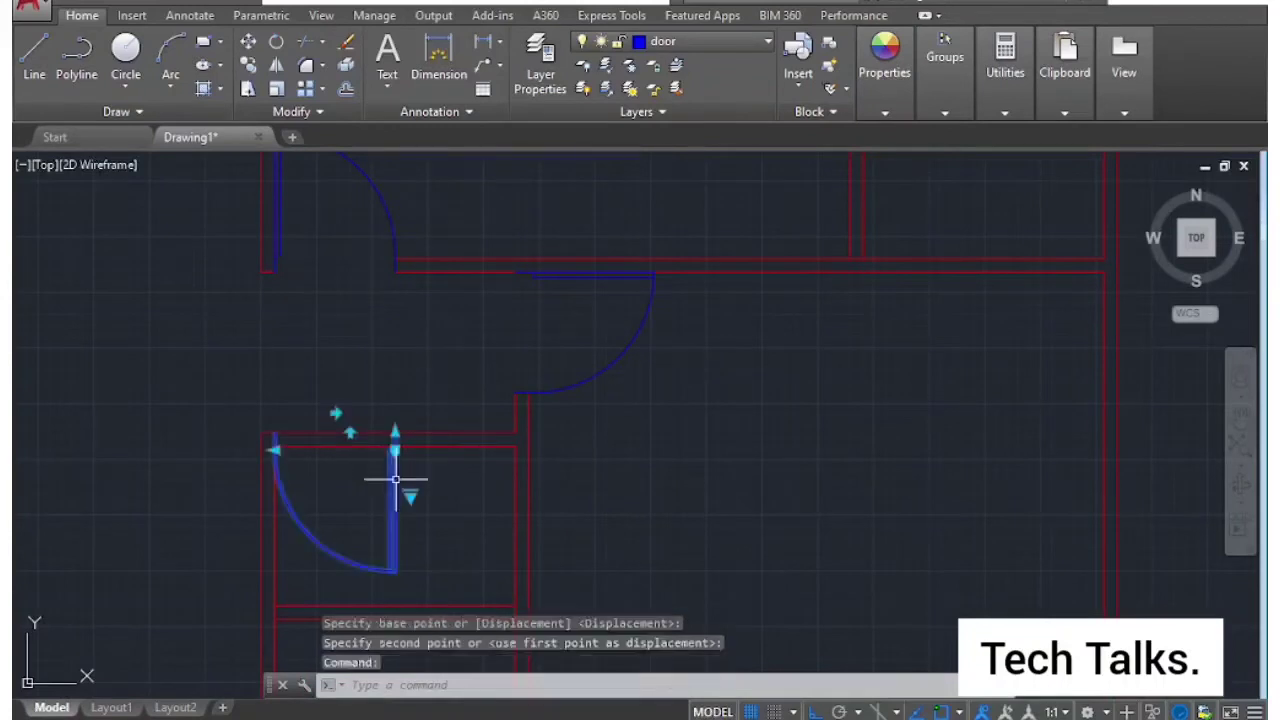
pyautogui.click(350, 432)
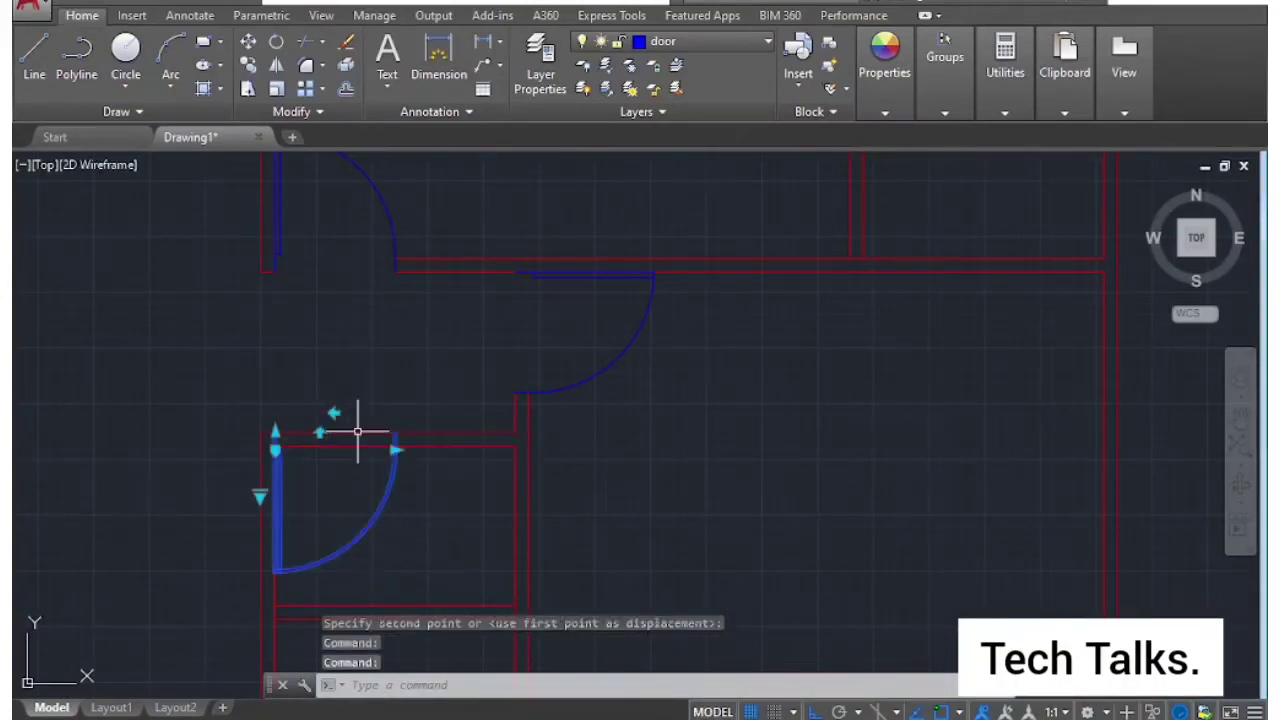
pyautogui.press('Escape')
pyautogui.write('tr')
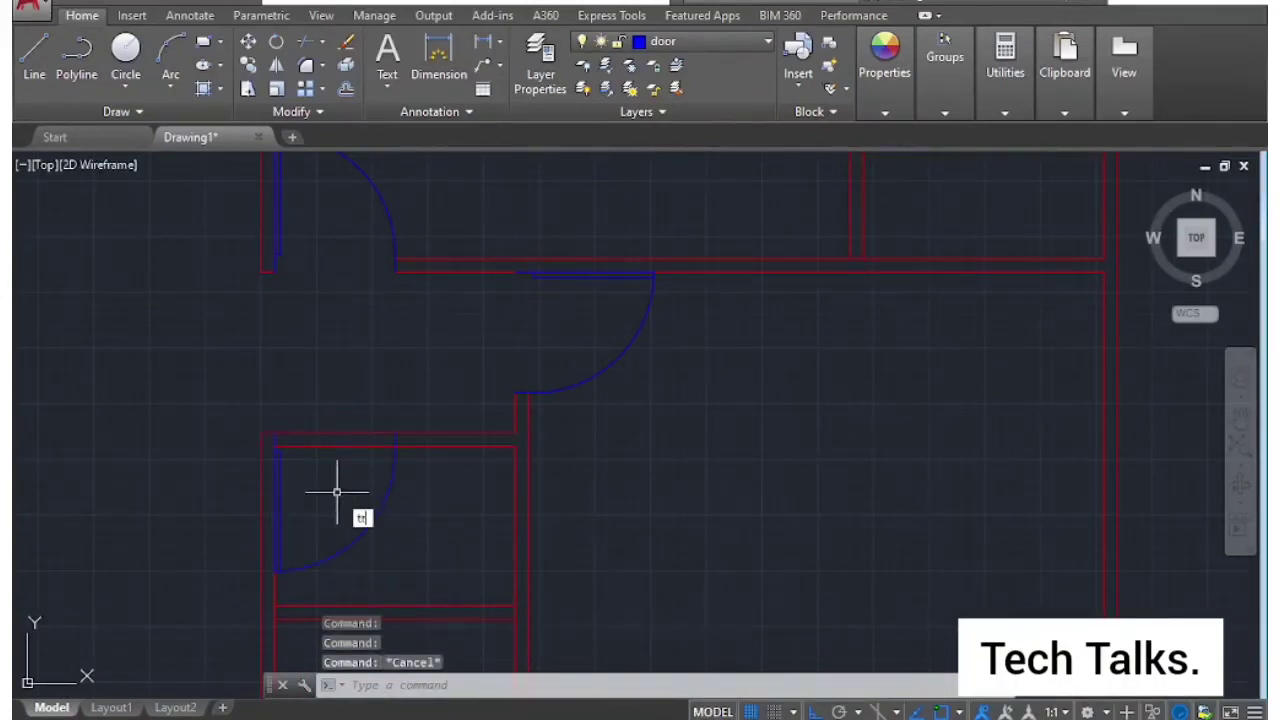
pyautogui.press('Return')
pyautogui.press('Return')
pyautogui.click(366, 397)
pyautogui.click(314, 486)
pyautogui.scroll(-3, 466, 509)
pyautogui.press('Escape')
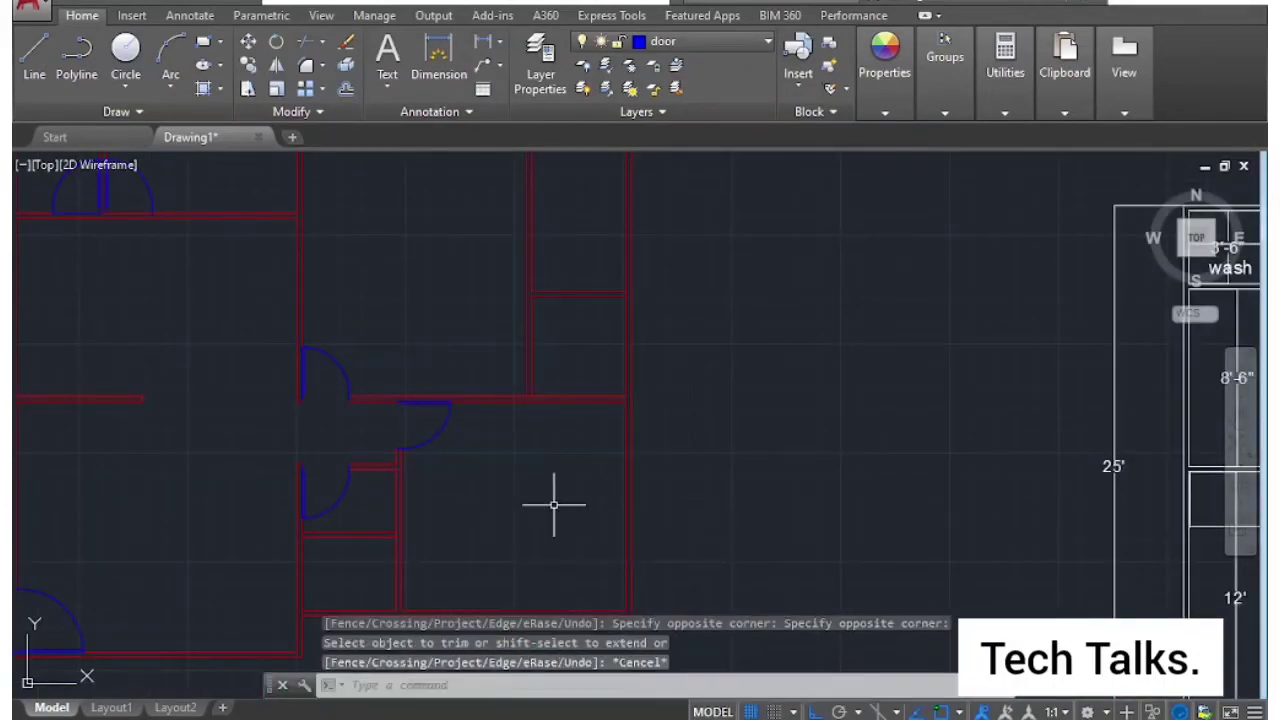
pyautogui.scroll(1, 509, 491)
pyautogui.scroll(1, 549, 472)
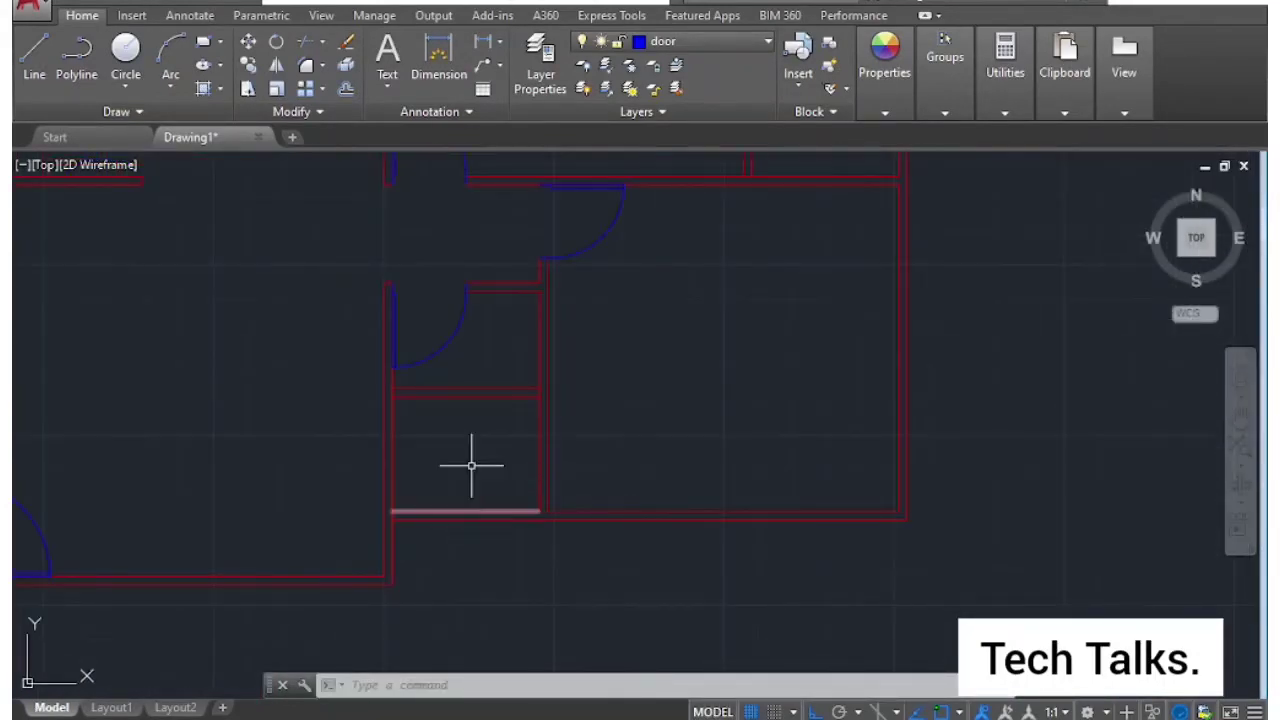
pyautogui.scroll(-3, 459, 417)
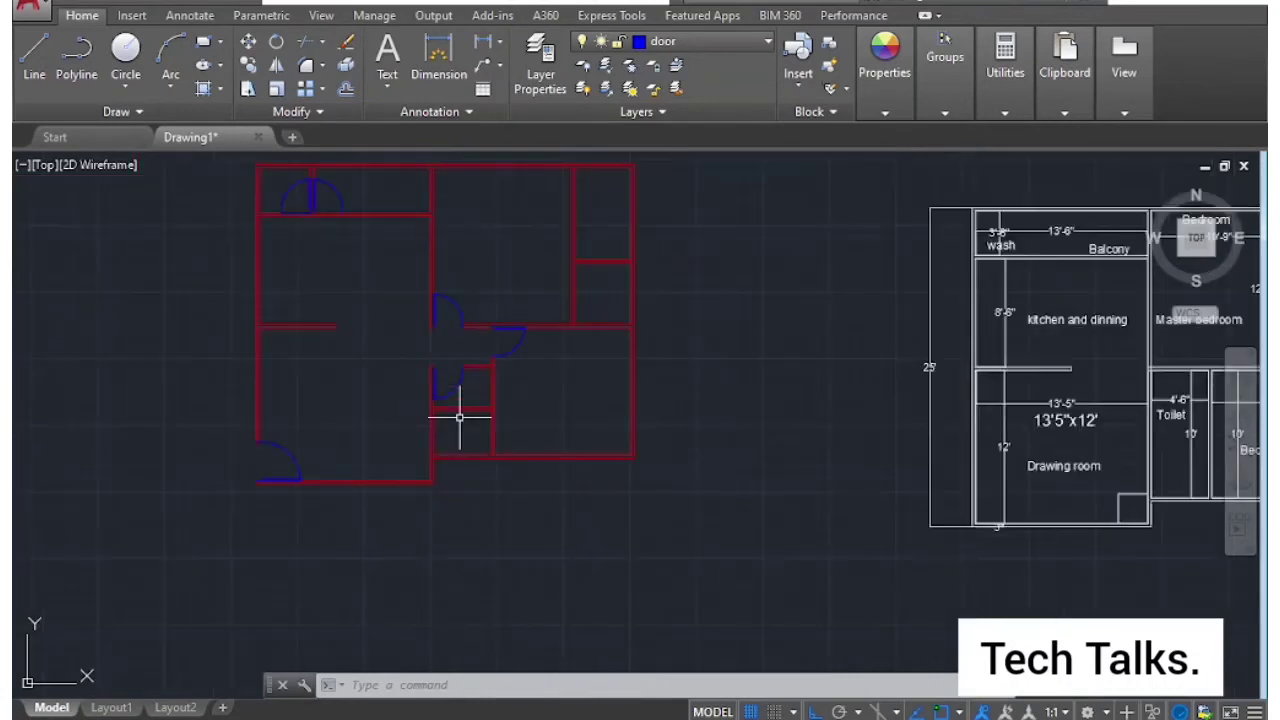
pyautogui.moveTo(481, 352); pyautogui.dragTo(505, 429, button='middle')
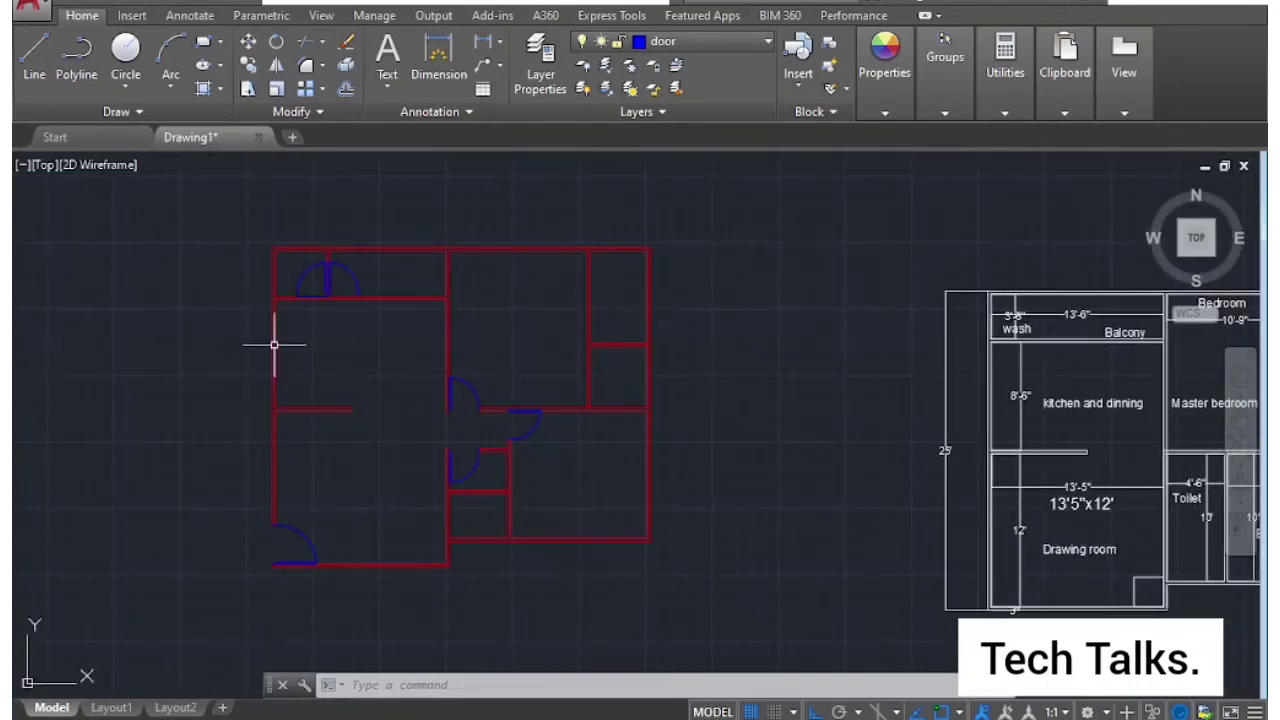
pyautogui.moveTo(274, 344); pyautogui.dragTo(295, 390, button='middle')
pyautogui.scroll(2, 383, 319)
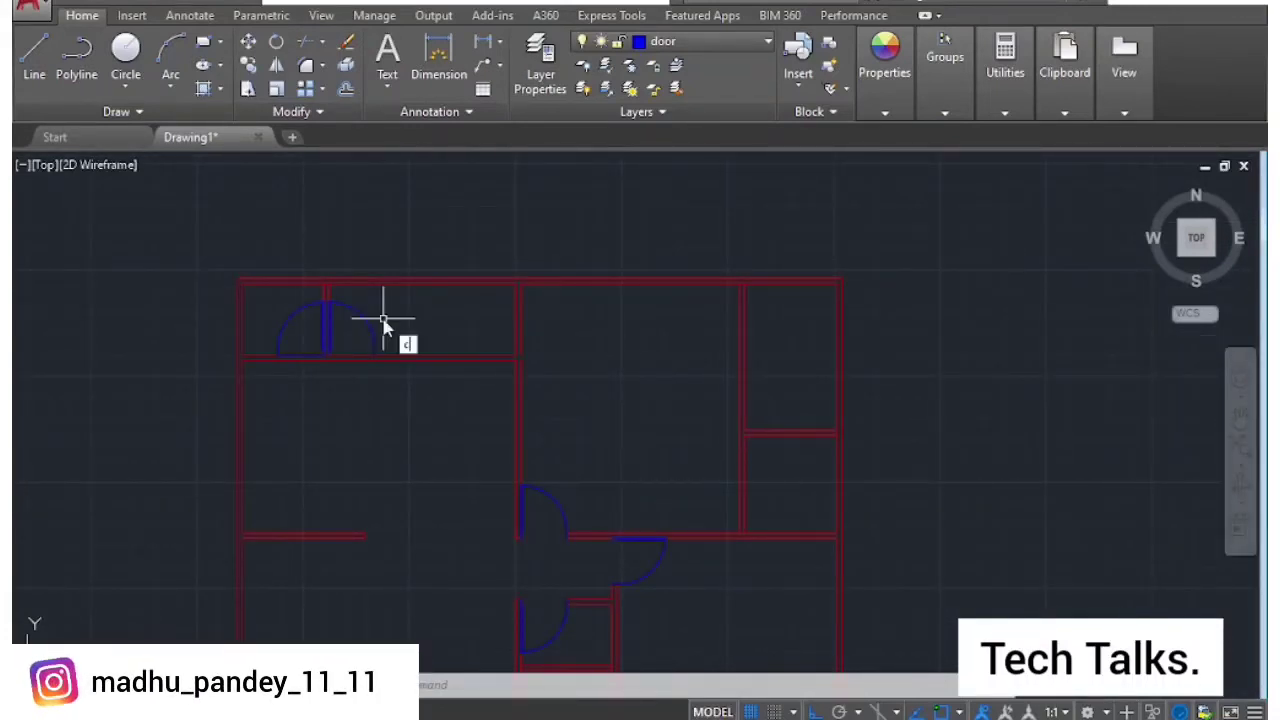
pyautogui.write('o')
# Copy both halves of the top-left double door to the right of the building.
pyautogui.press('Return')
pyautogui.moveTo(380, 300); pyautogui.dragTo(358, 340)
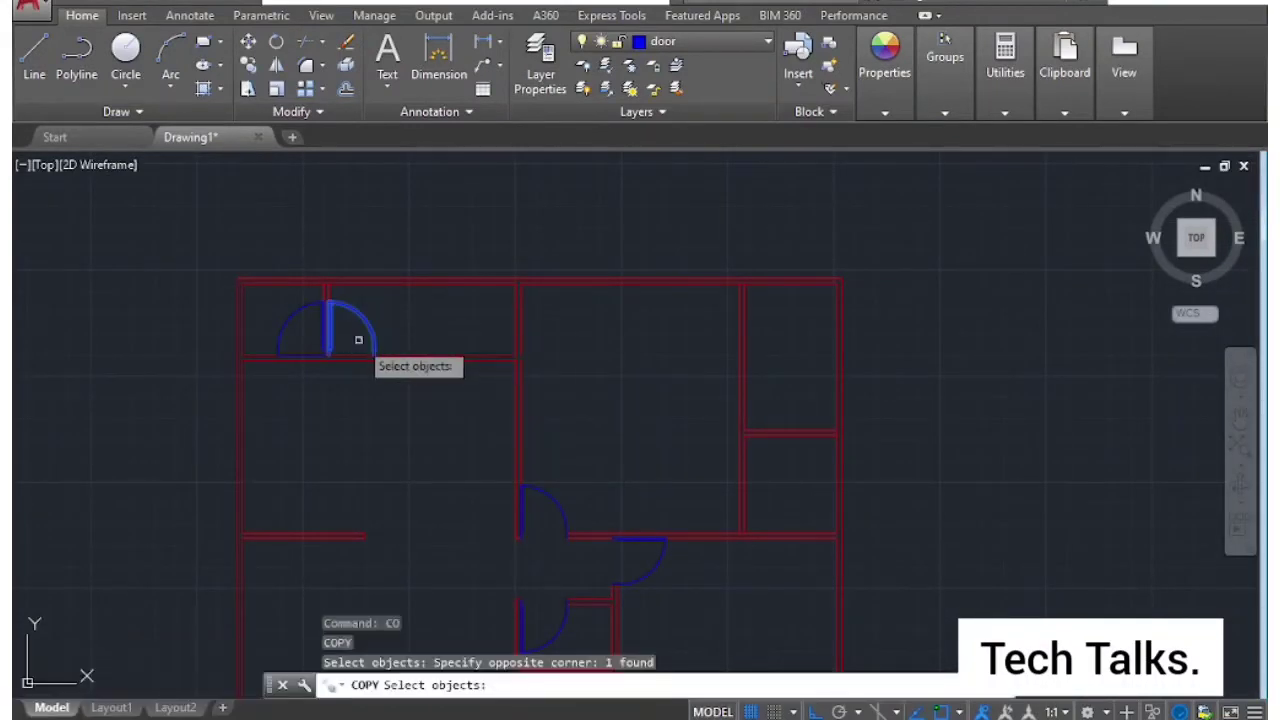
pyautogui.click(295, 316)
pyautogui.press('Return')
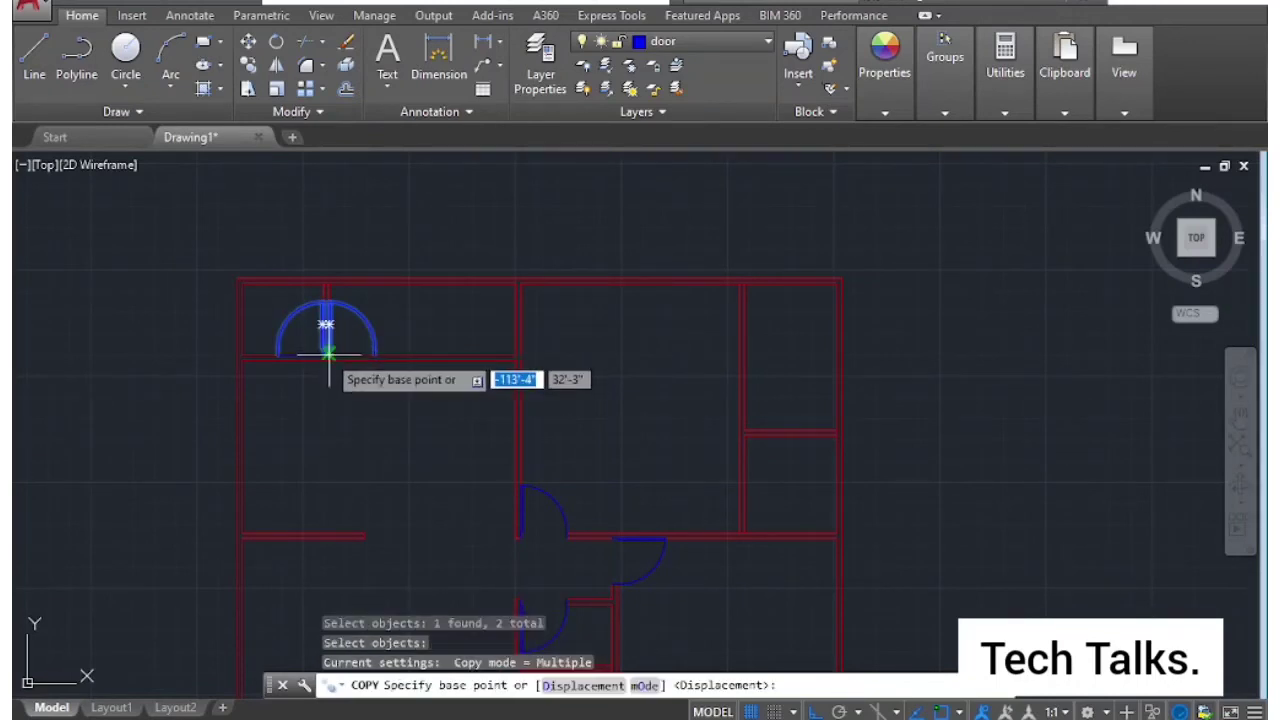
pyautogui.click(326, 353)
pyautogui.click(936, 353)
pyautogui.press('Escape')
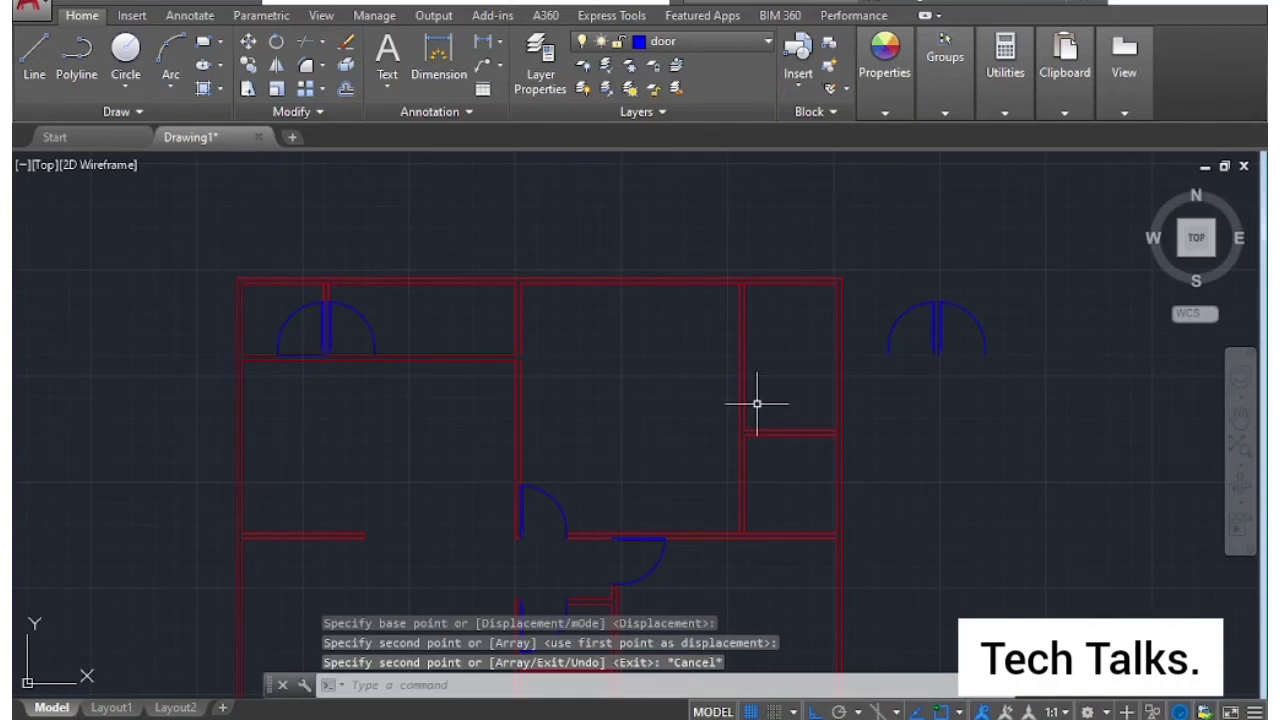
pyautogui.write('ro')
# Select the copied double door and set its rotation pivot for a 270° turn.
pyautogui.press('Return')
pyautogui.click(1026, 277)
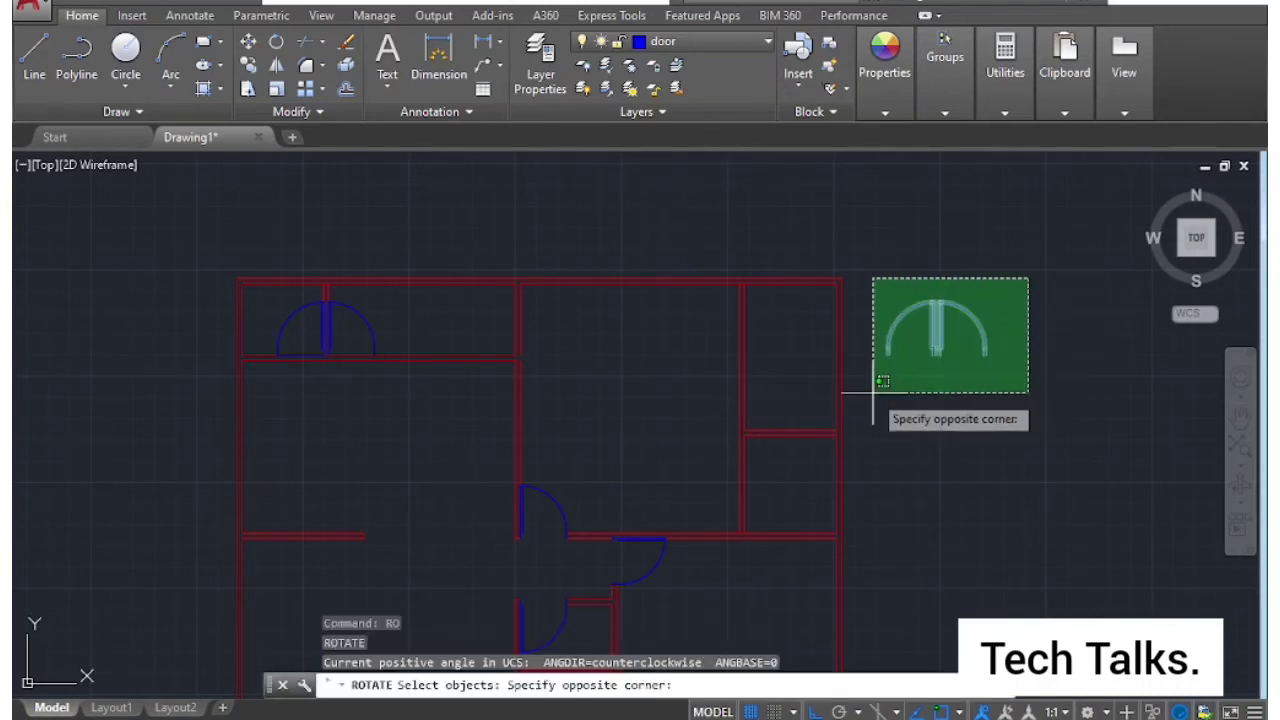
pyautogui.click(874, 394)
pyautogui.press('Return')
pyautogui.click(985, 351)
# Finish rotating the copied double door 270 degrees, then select it for a move that gets cancelled.
pyautogui.click(979, 402)
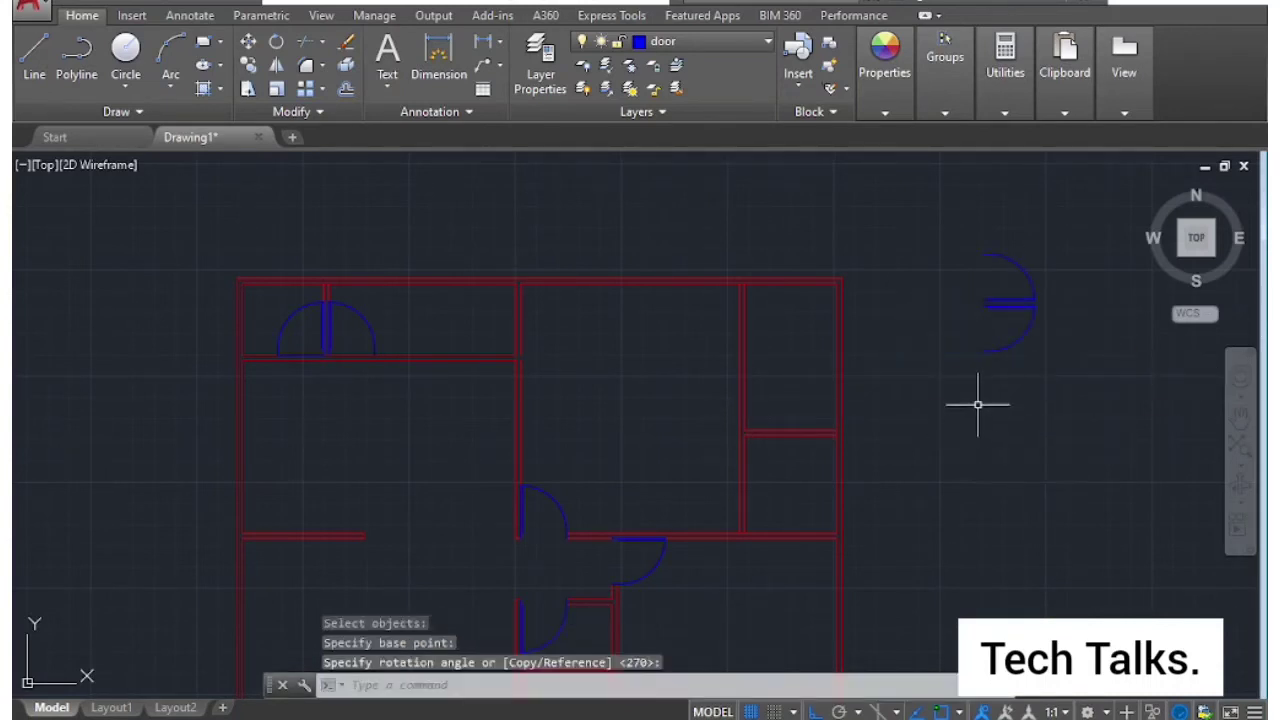
pyautogui.press('Escape')
pyautogui.write('c')
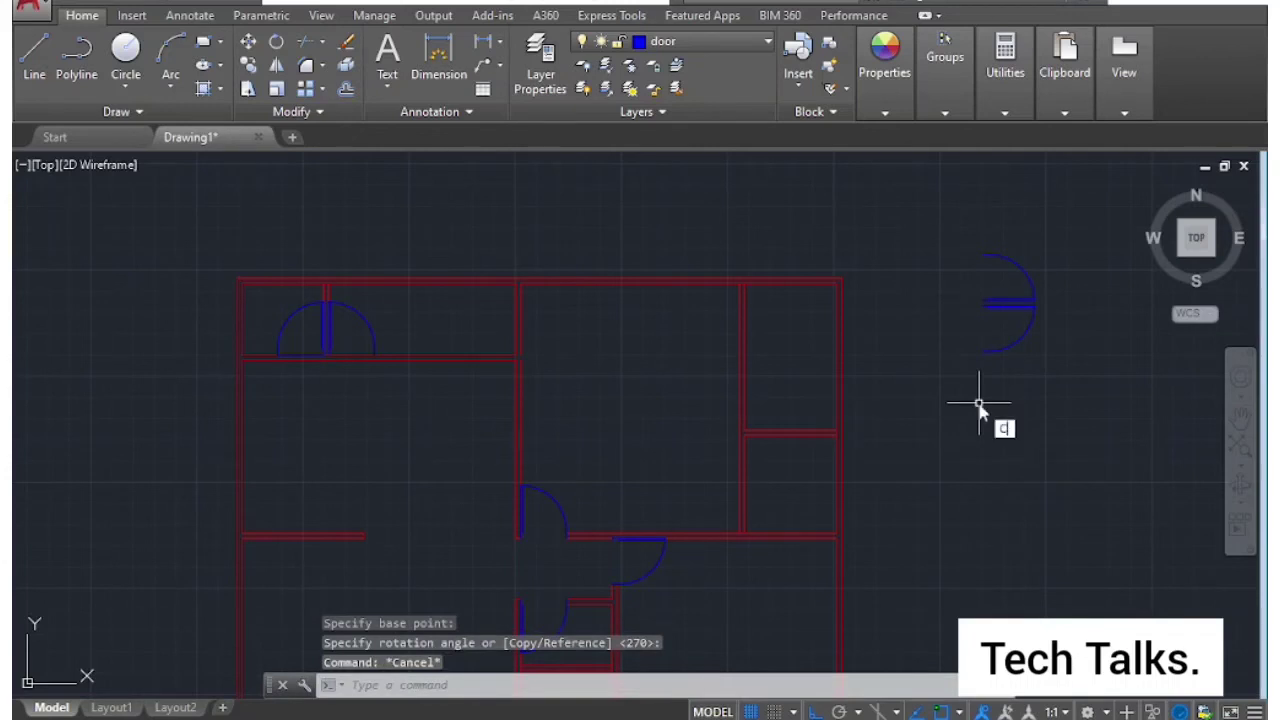
pyautogui.press('Escape')
pyautogui.write('m')
pyautogui.press('Return')
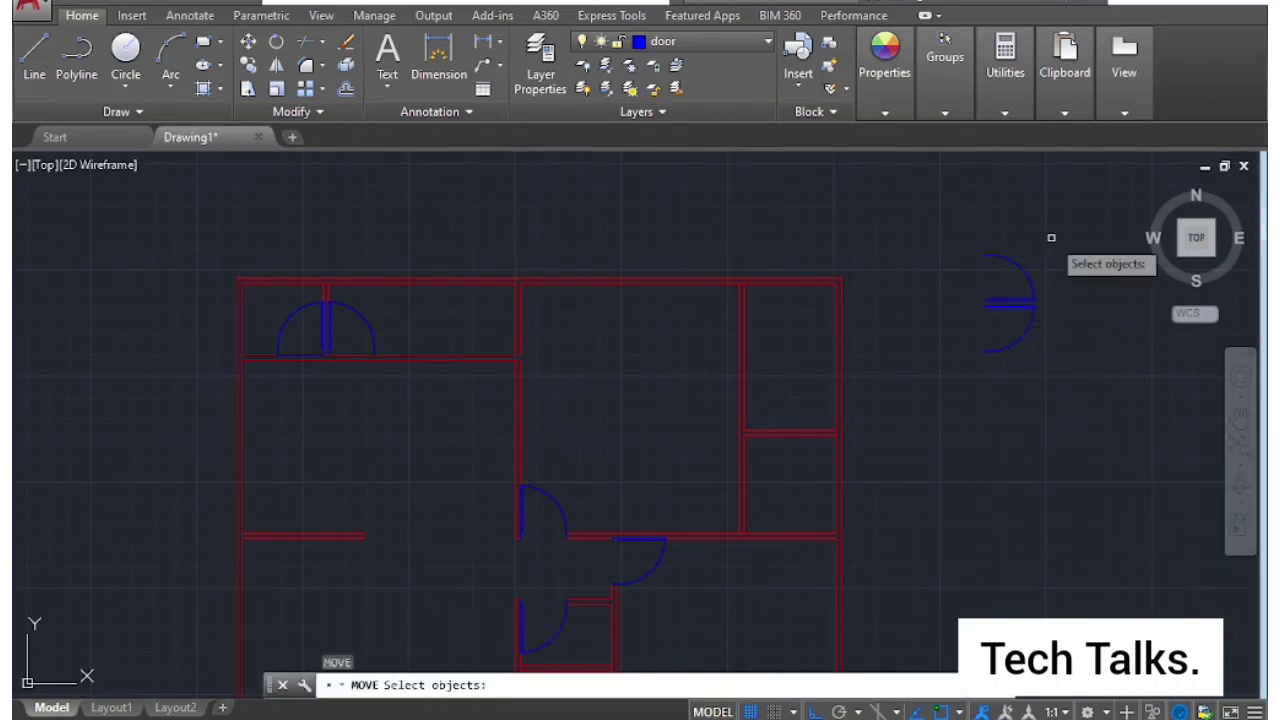
pyautogui.click(1051, 237)
pyautogui.click(958, 425)
pyautogui.scroll(4, 1008, 255)
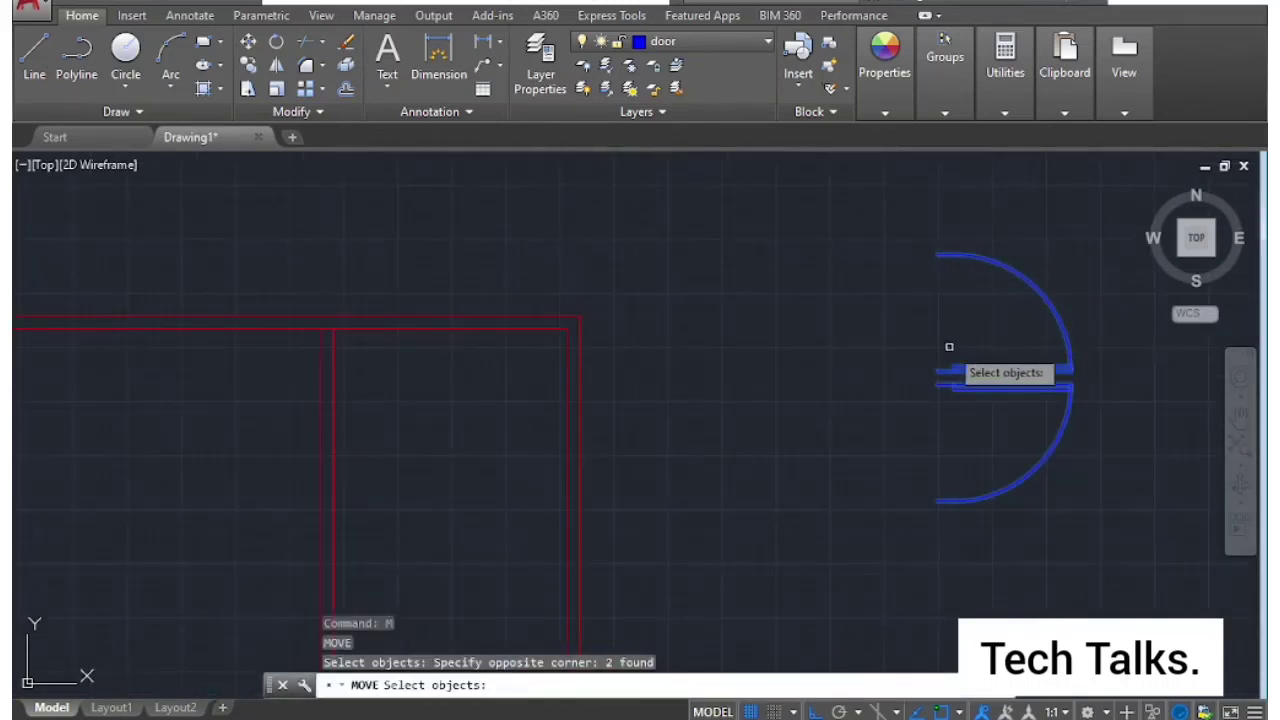
pyautogui.press('Return')
pyautogui.scroll(-4, 950, 352)
pyautogui.press('Escape')
pyautogui.scroll(5, 709, 466)
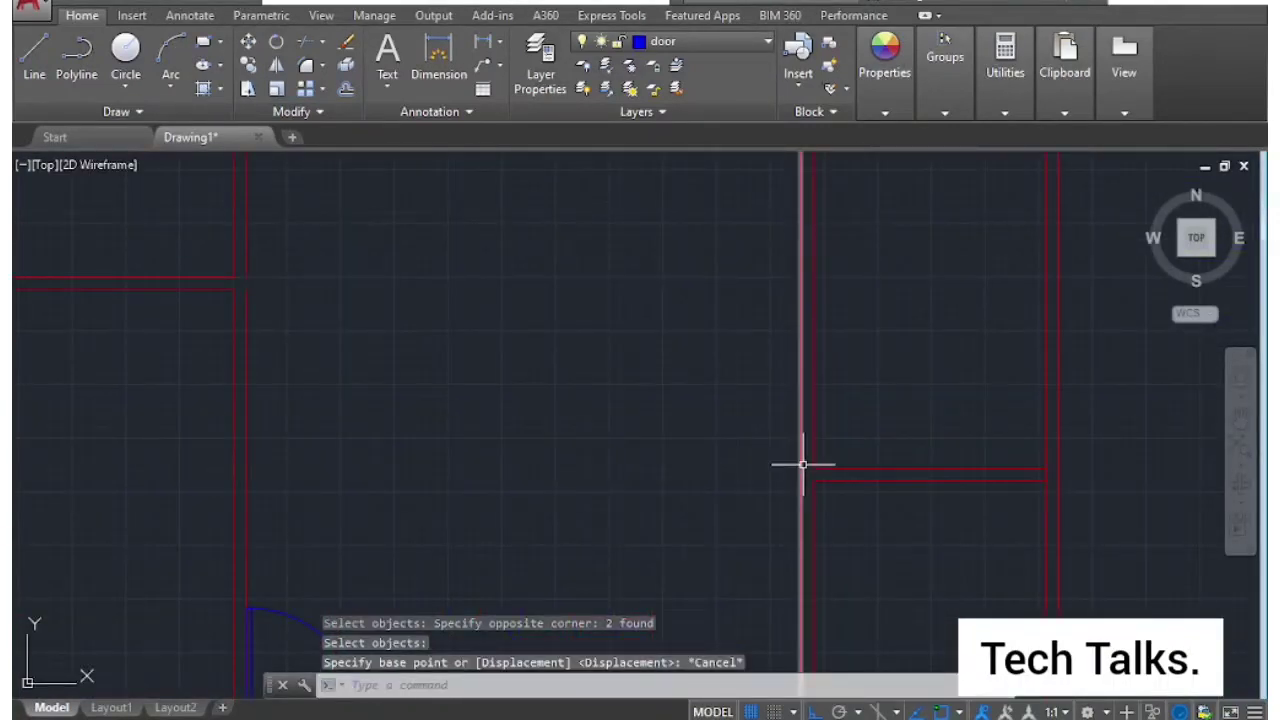
# Start and cancel a line command, then pan to show the plan and the loose door.
pyautogui.write('l')
pyautogui.press('Return')
pyautogui.scroll(-4, 871, 466)
pyautogui.scroll(4, 932, 480)
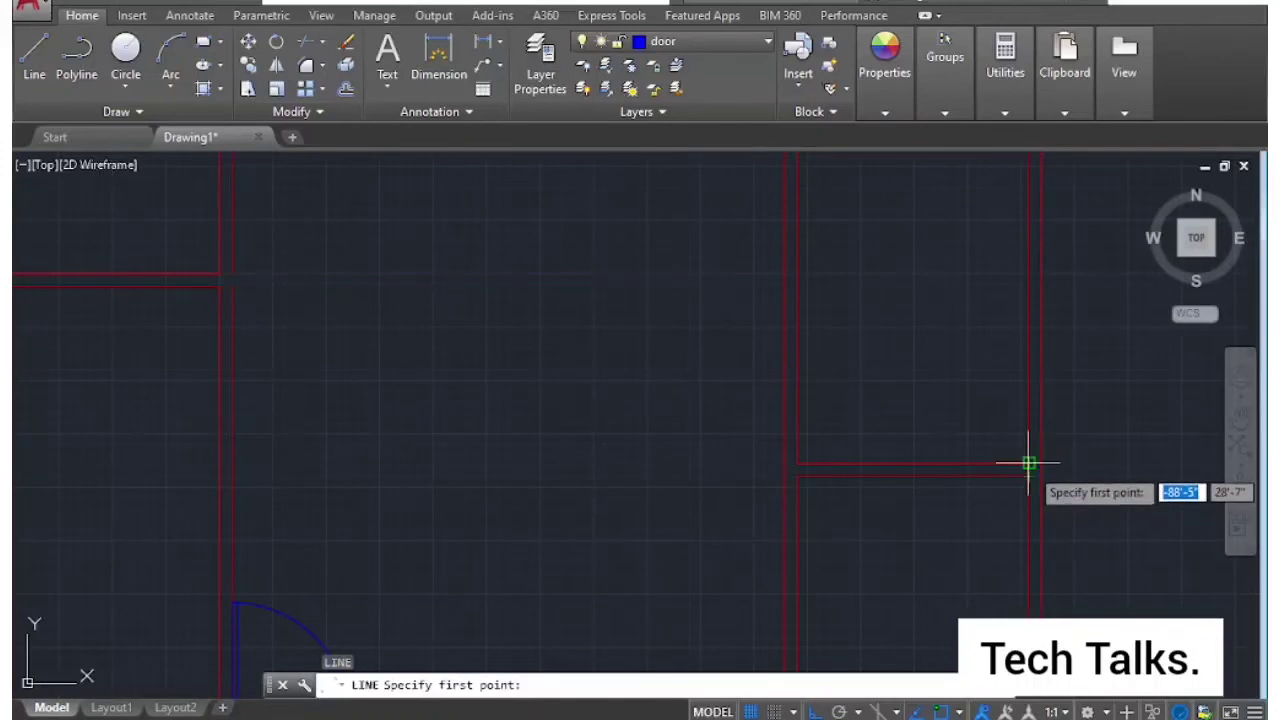
pyautogui.scroll(-4, 1028, 462)
pyautogui.press('Escape')
pyautogui.moveTo(1157, 386); pyautogui.dragTo(859, 484, button='middle')
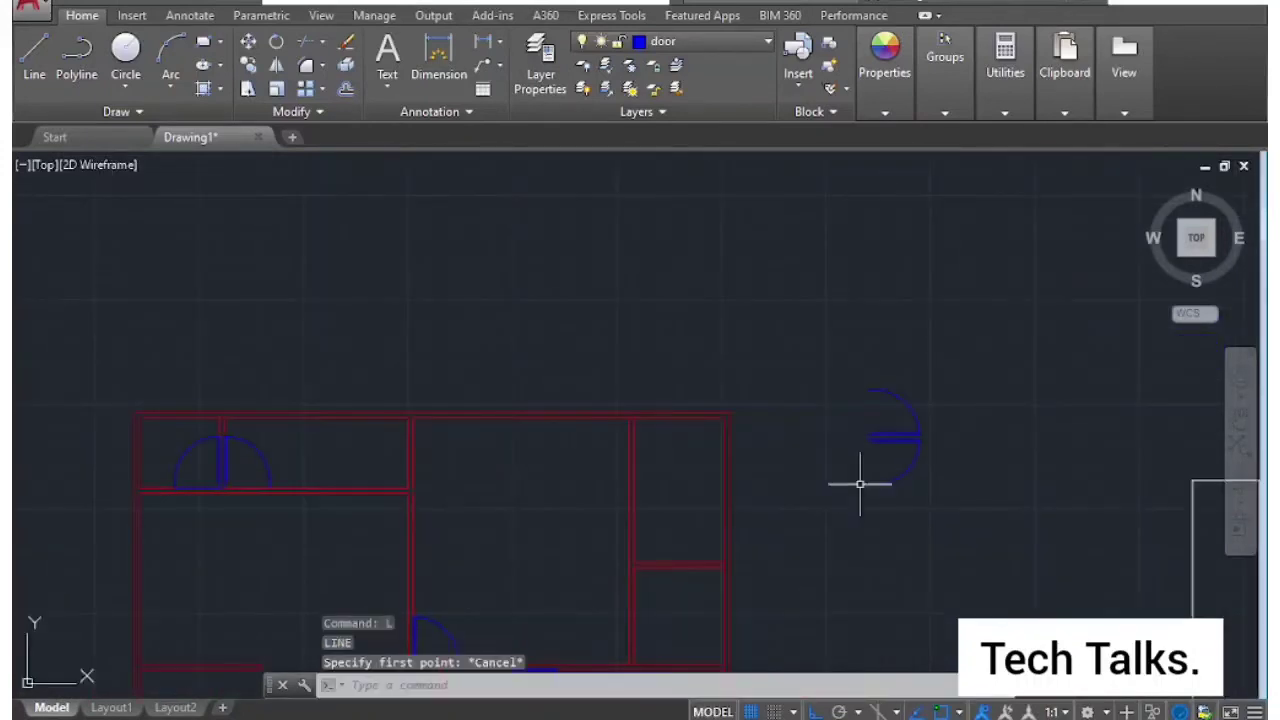
pyautogui.write('m')
# Move the first door half by its end point against the wall on the right.
pyautogui.press('Return')
pyautogui.click(928, 382)
pyautogui.click(880, 406)
pyautogui.scroll(3, 877, 408)
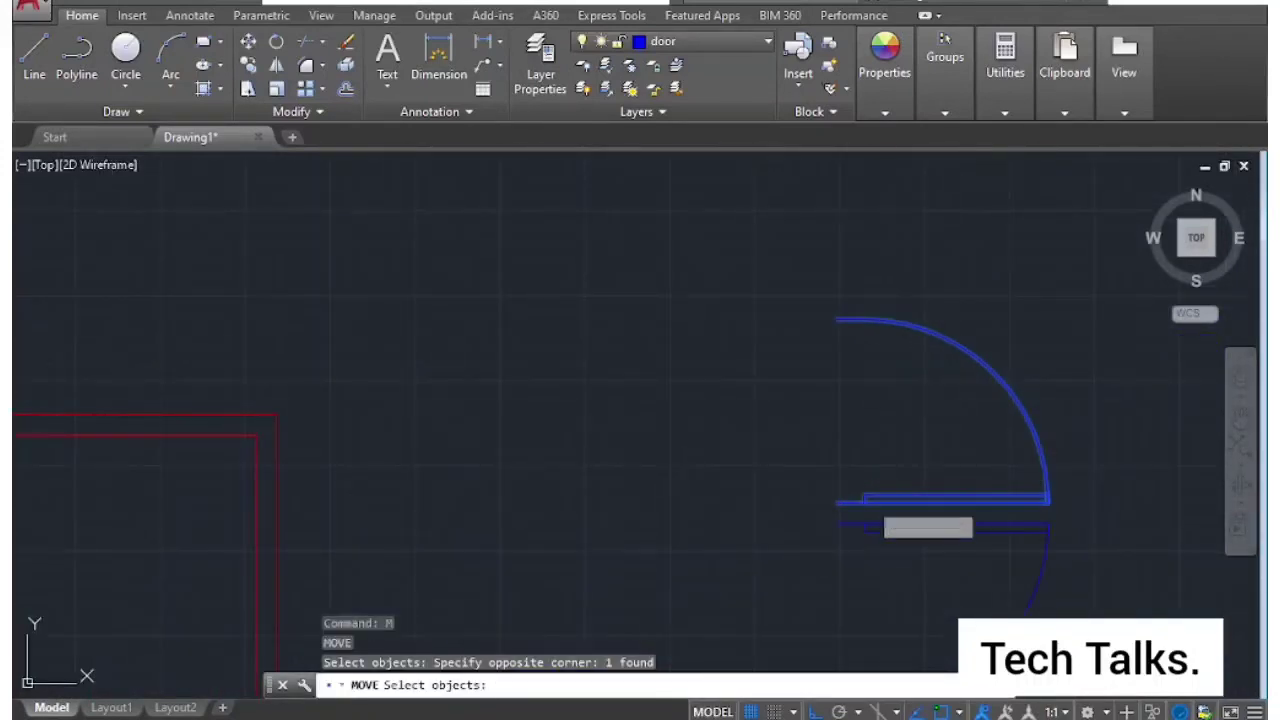
pyautogui.press('Return')
pyautogui.click(828, 500)
pyautogui.scroll(-3, 846, 491)
pyautogui.scroll(2, 700, 429)
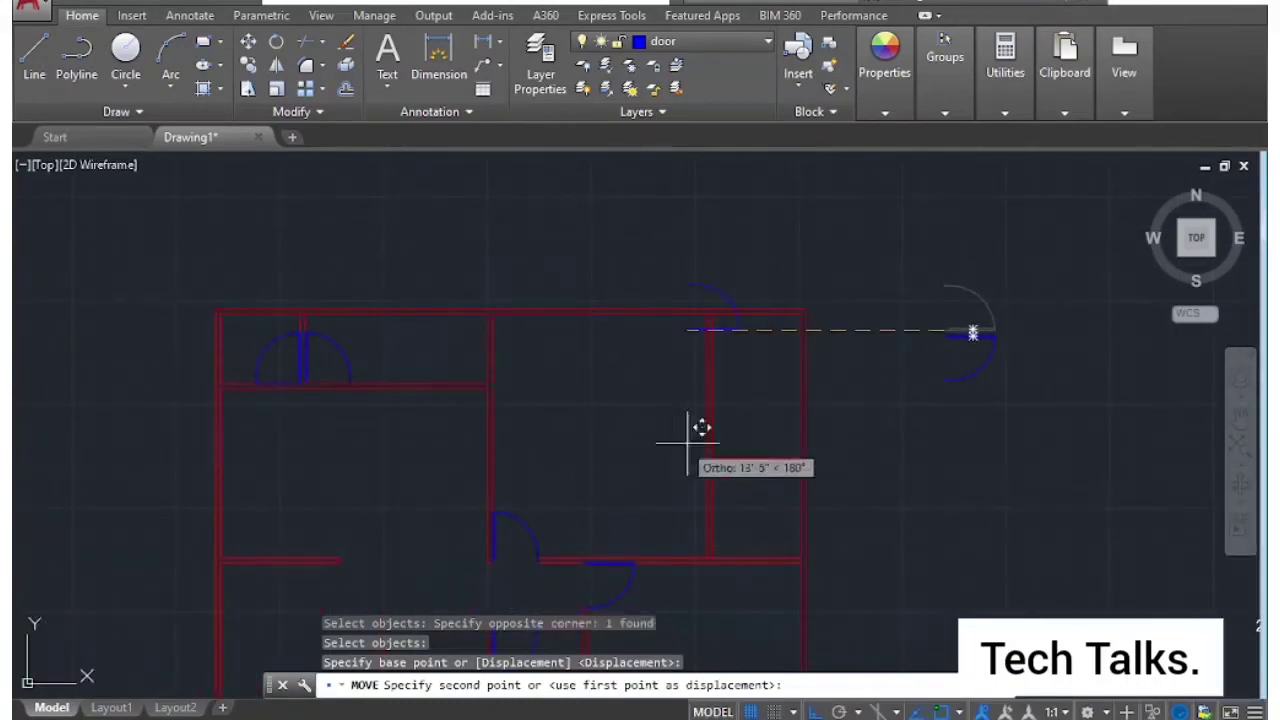
pyautogui.scroll(3, 692, 475)
pyautogui.click(692, 480)
# Move the second door half by its end point so it sits beside the first.
pyautogui.press('Return')
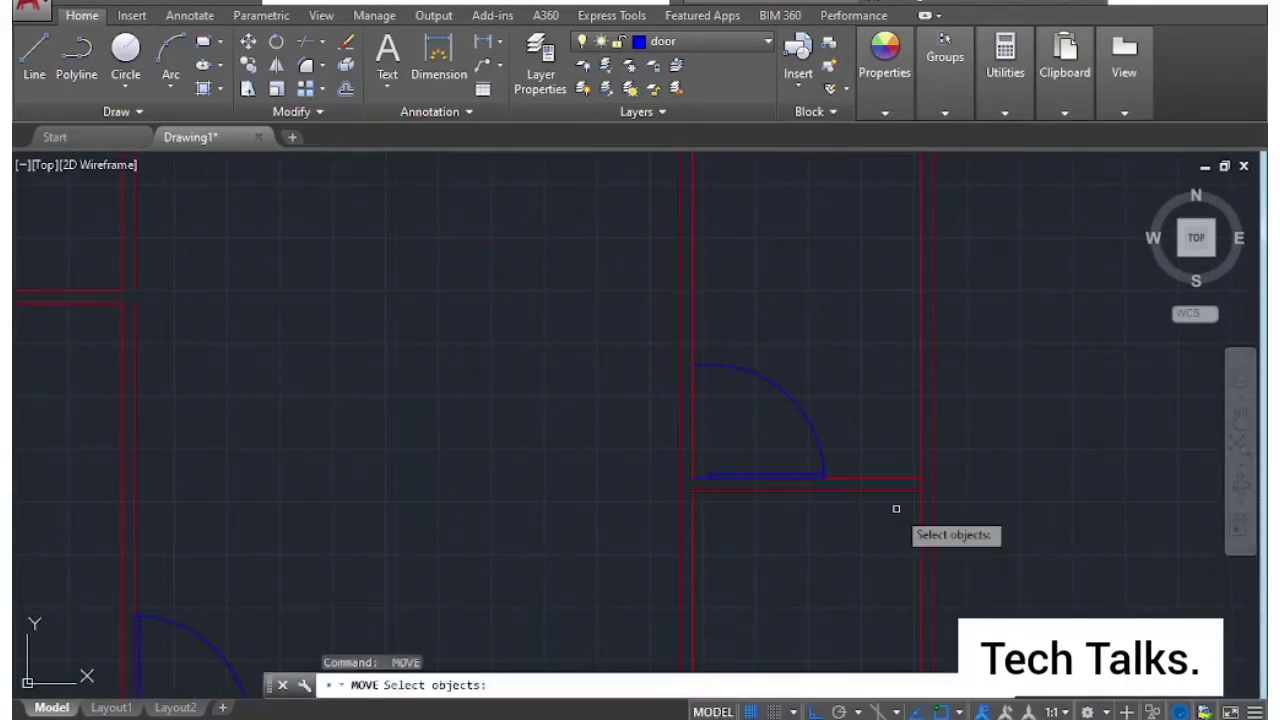
pyautogui.scroll(-5, 960, 500)
pyautogui.press('Escape')
pyautogui.scroll(4, 1012, 436)
pyautogui.press('Return')
pyautogui.click(1064, 377)
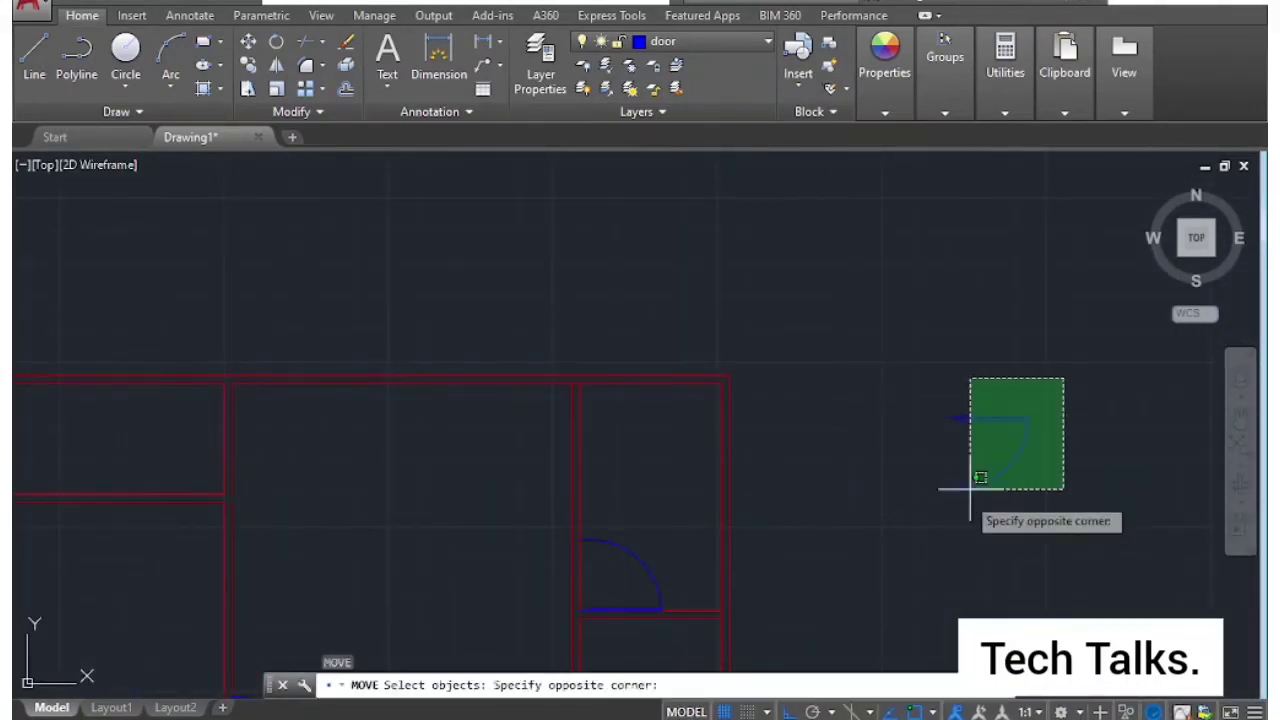
pyautogui.click(972, 497)
pyautogui.press('Return')
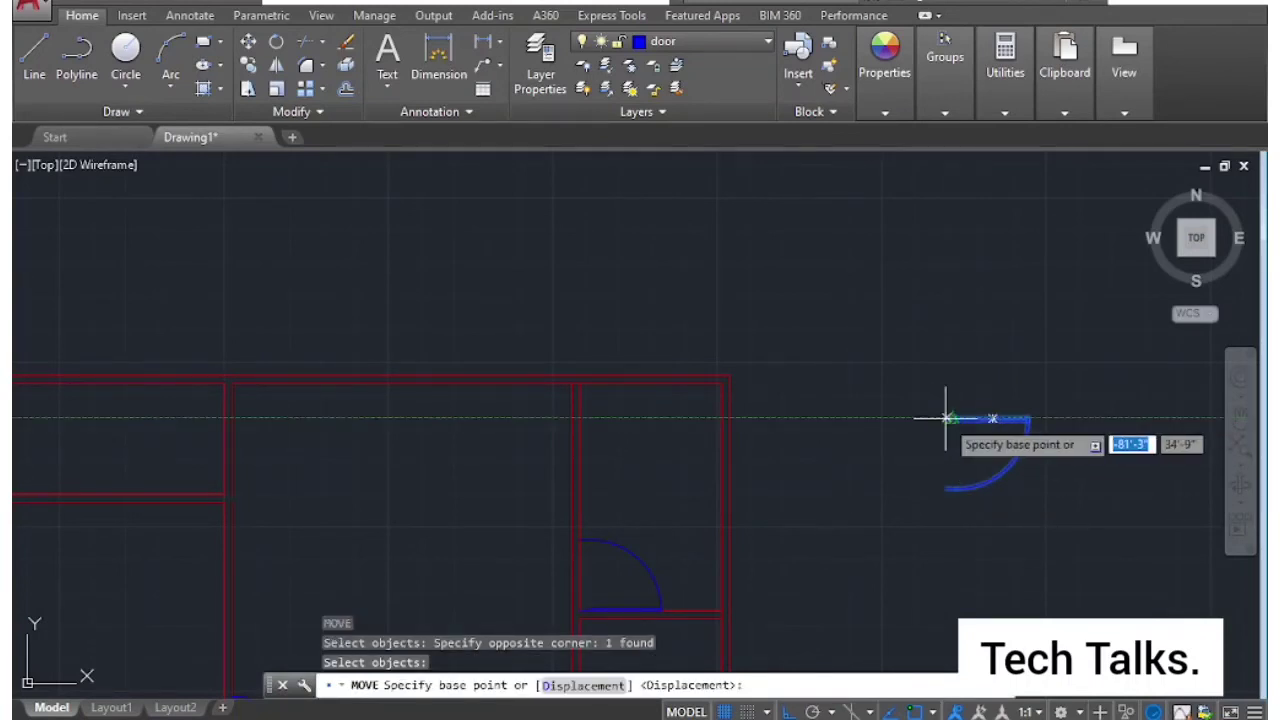
pyautogui.click(951, 418)
pyautogui.scroll(3, 697, 440)
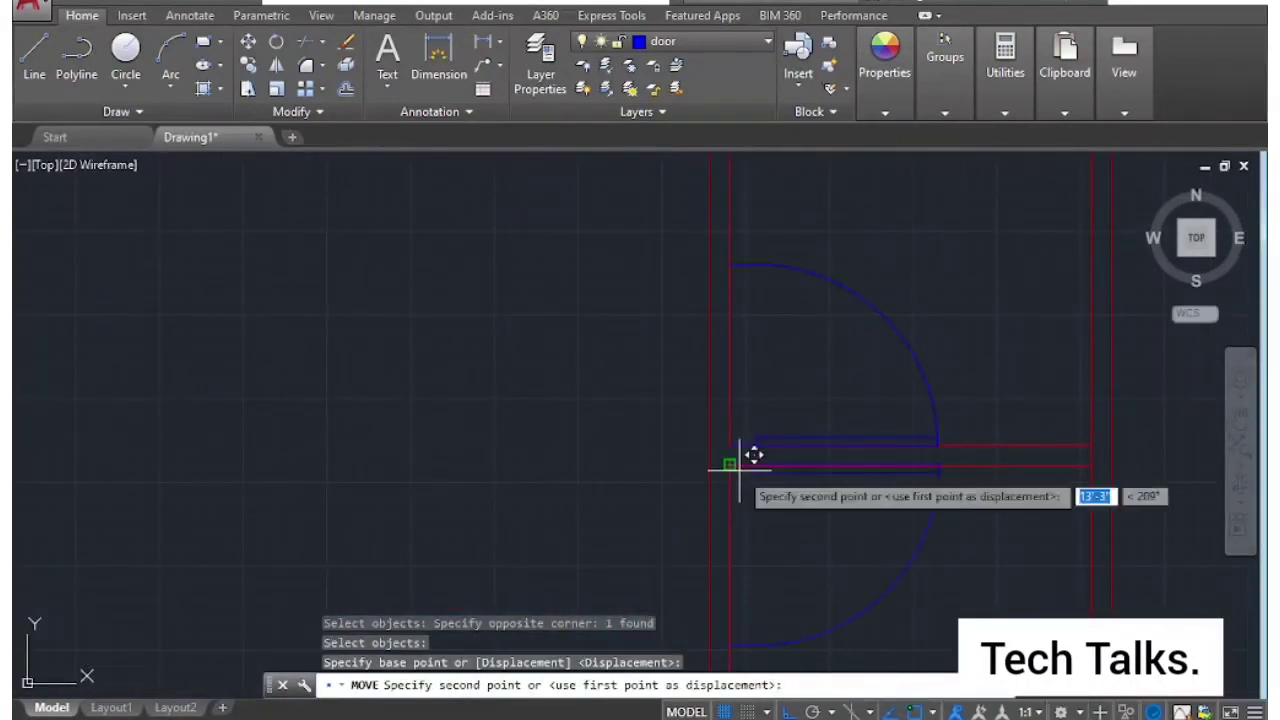
pyautogui.click(734, 467)
pyautogui.press('Escape')
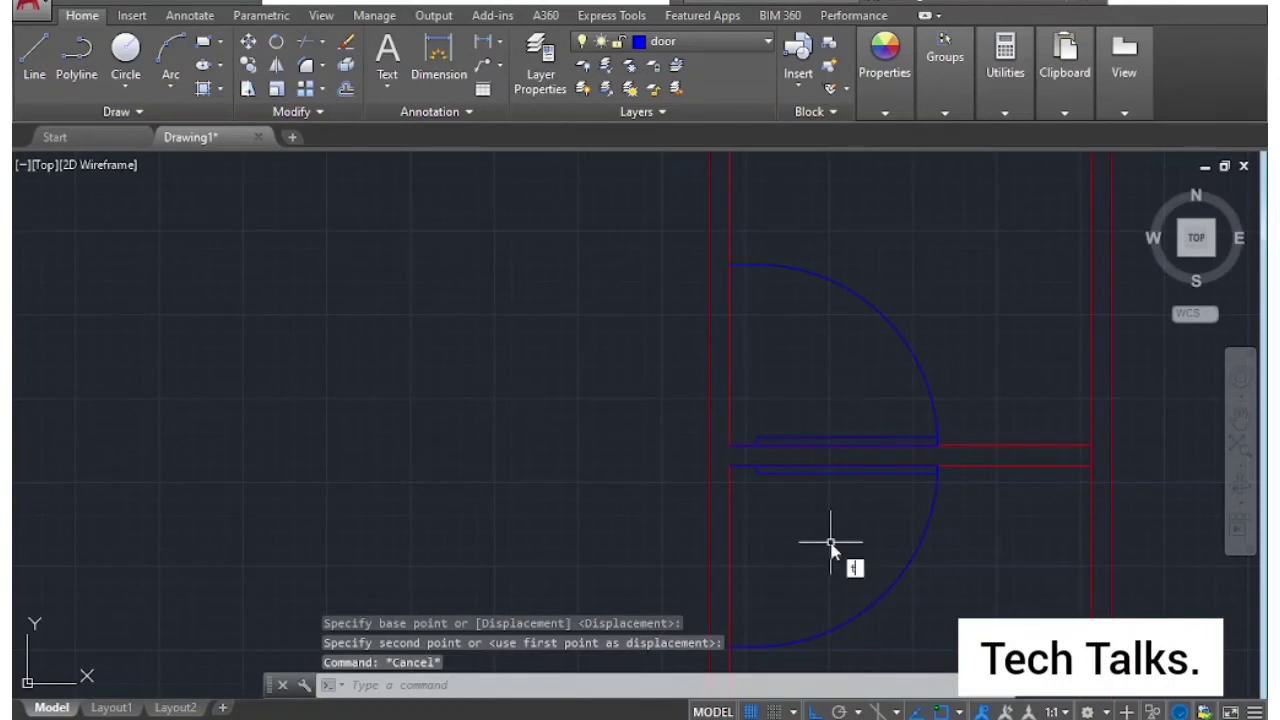
# Try trimming the walls around the door with window-selected cutting edges, then cancel.
pyautogui.write('tr')
pyautogui.press('Return')
pyautogui.moveTo(823, 528); pyautogui.dragTo(563, 566)
pyautogui.press('Escape')
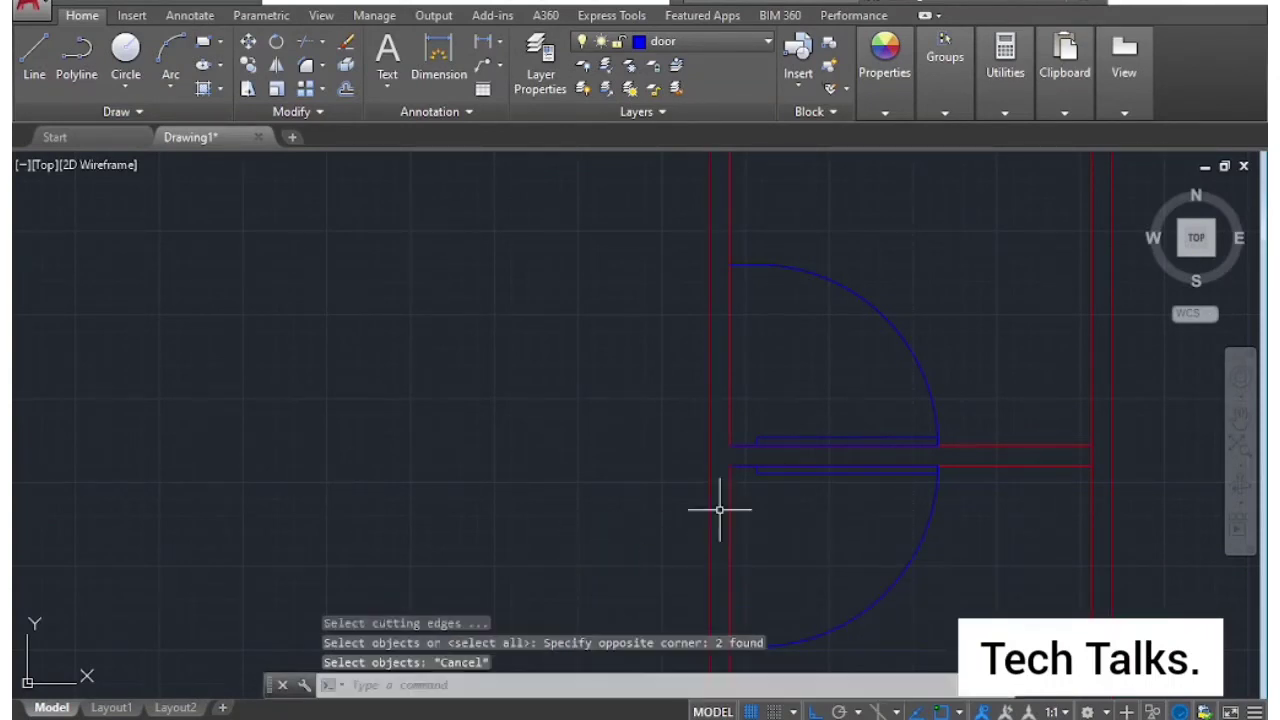
pyautogui.press('Escape')
pyautogui.press('Return')
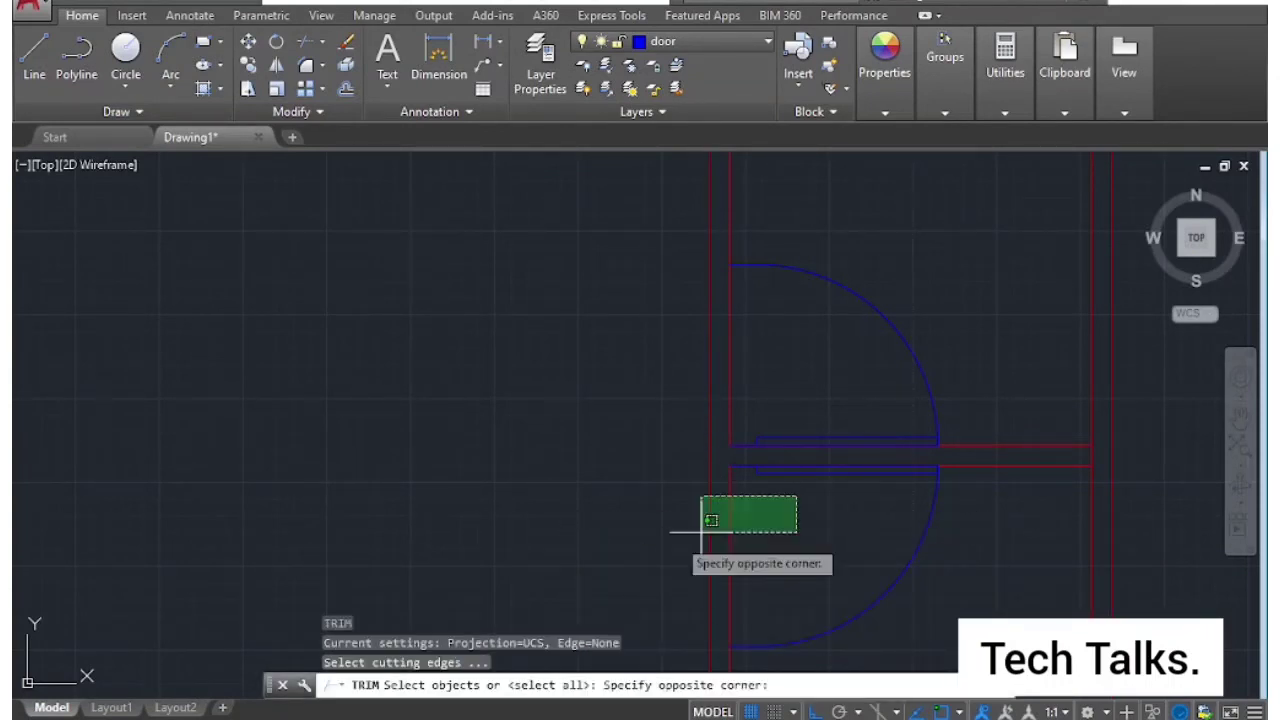
pyautogui.moveTo(800, 497); pyautogui.dragTo(690, 530)
pyautogui.press('Escape')
pyautogui.scroll(-5, 648, 543)
pyautogui.press('Escape')
pyautogui.scroll(4, 648, 543)
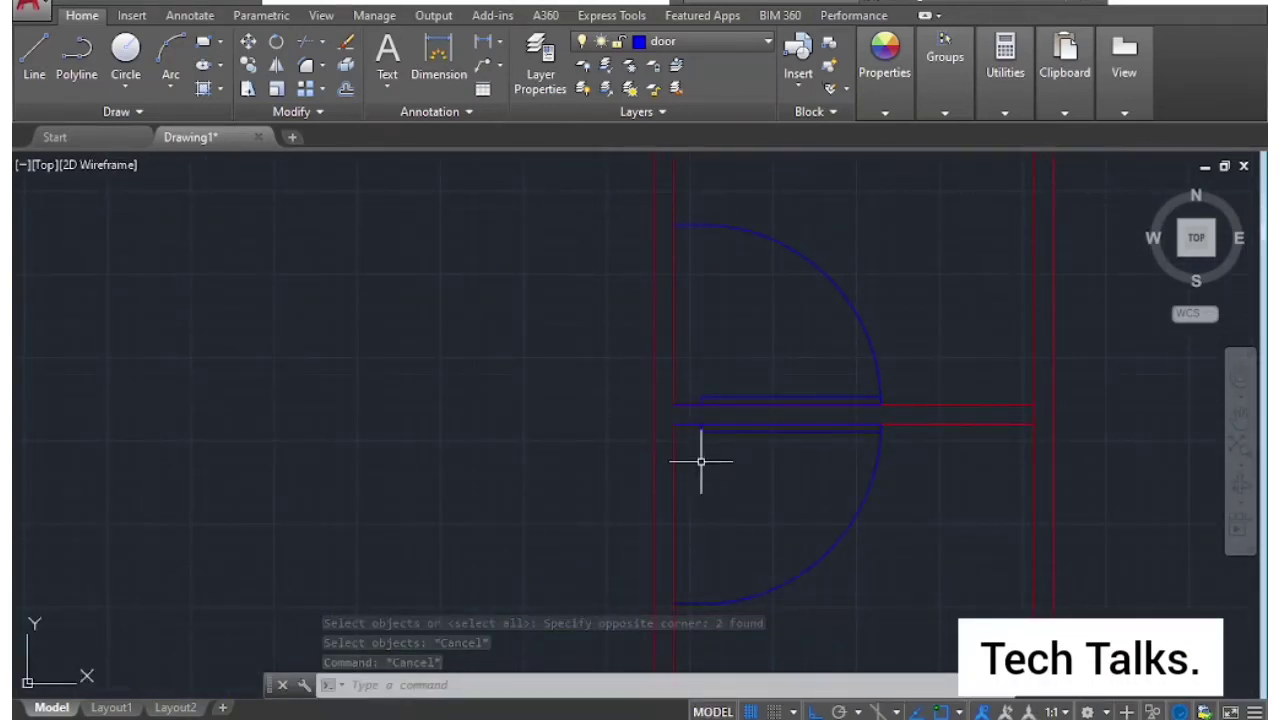
# Nudge the lower door half slightly left into place, leaving the upper leaf where it is.
pyautogui.write('m')
pyautogui.press('Return')
pyautogui.click(689, 426)
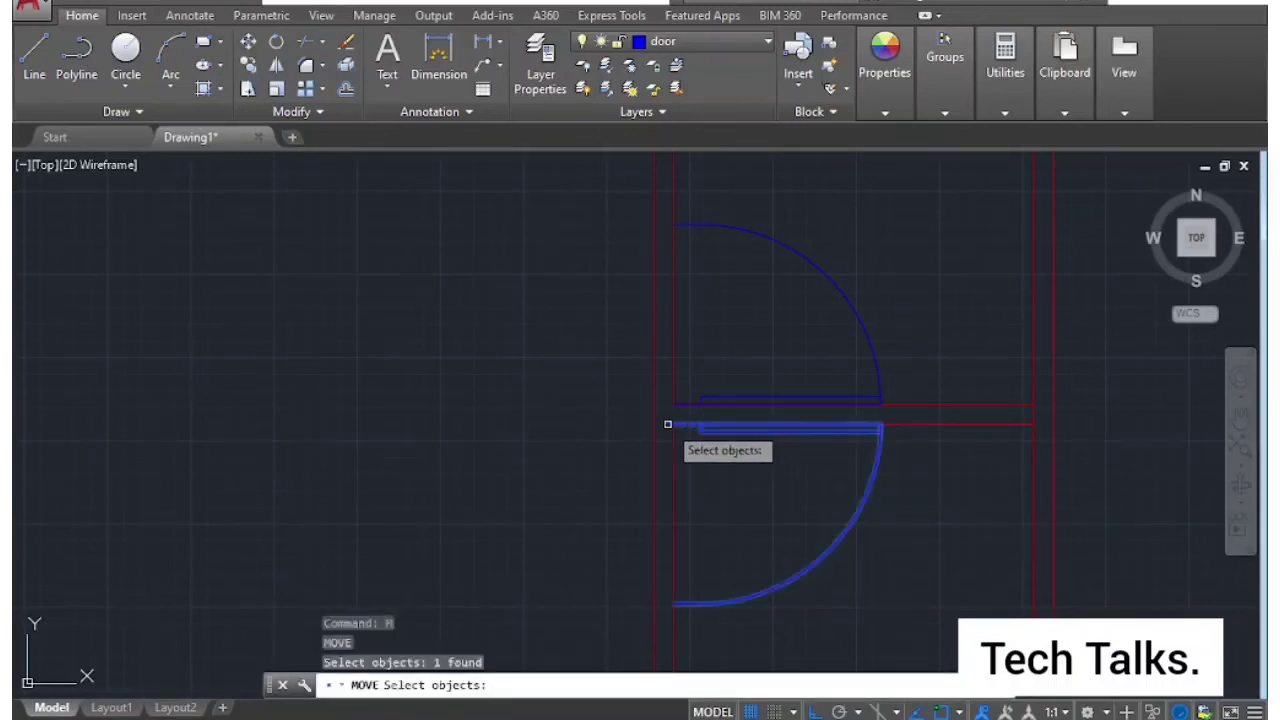
pyautogui.press('Return')
pyautogui.click(674, 425)
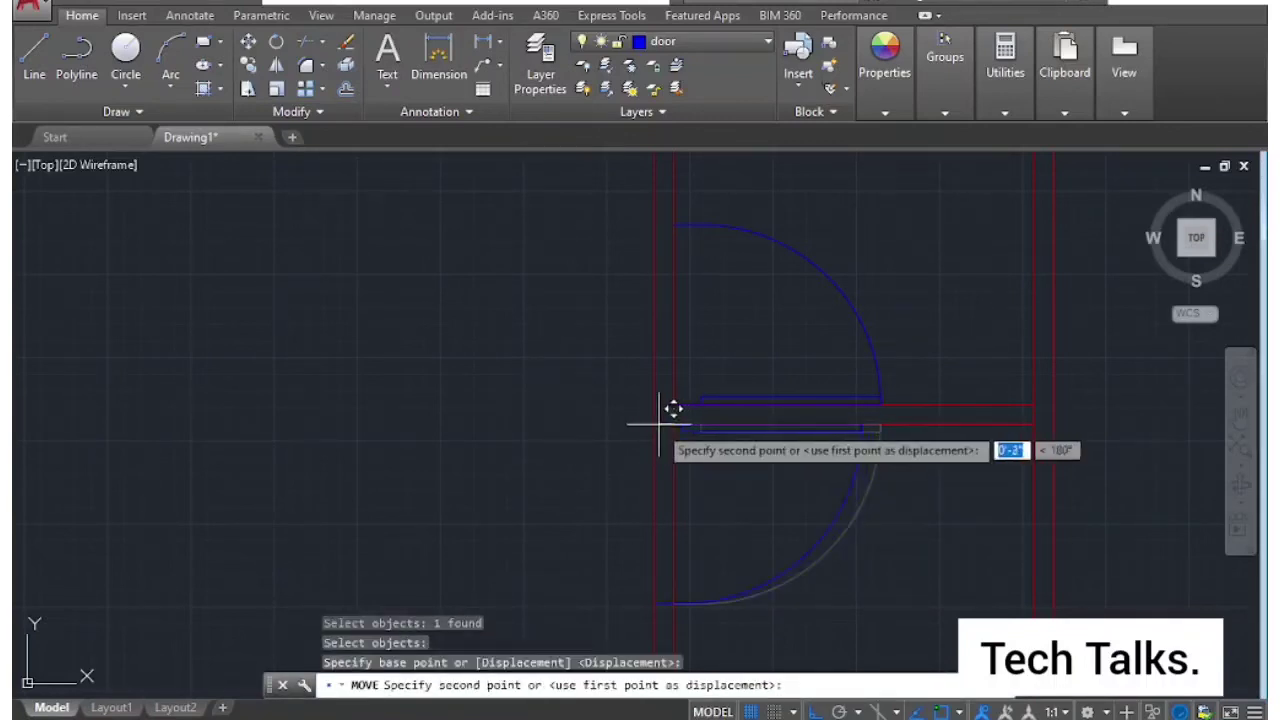
pyautogui.click(655, 425)
pyautogui.write('m')
pyautogui.press('Return')
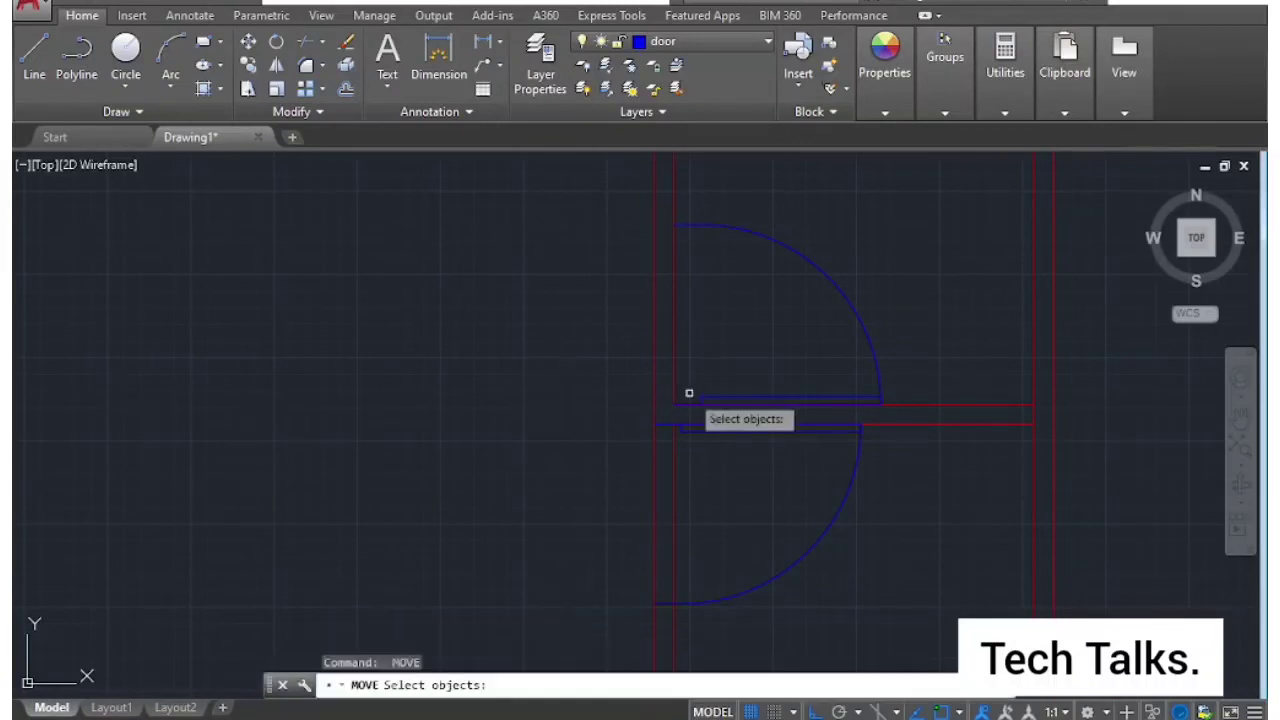
pyautogui.click(686, 400)
pyautogui.press('Return')
pyautogui.click(664, 404)
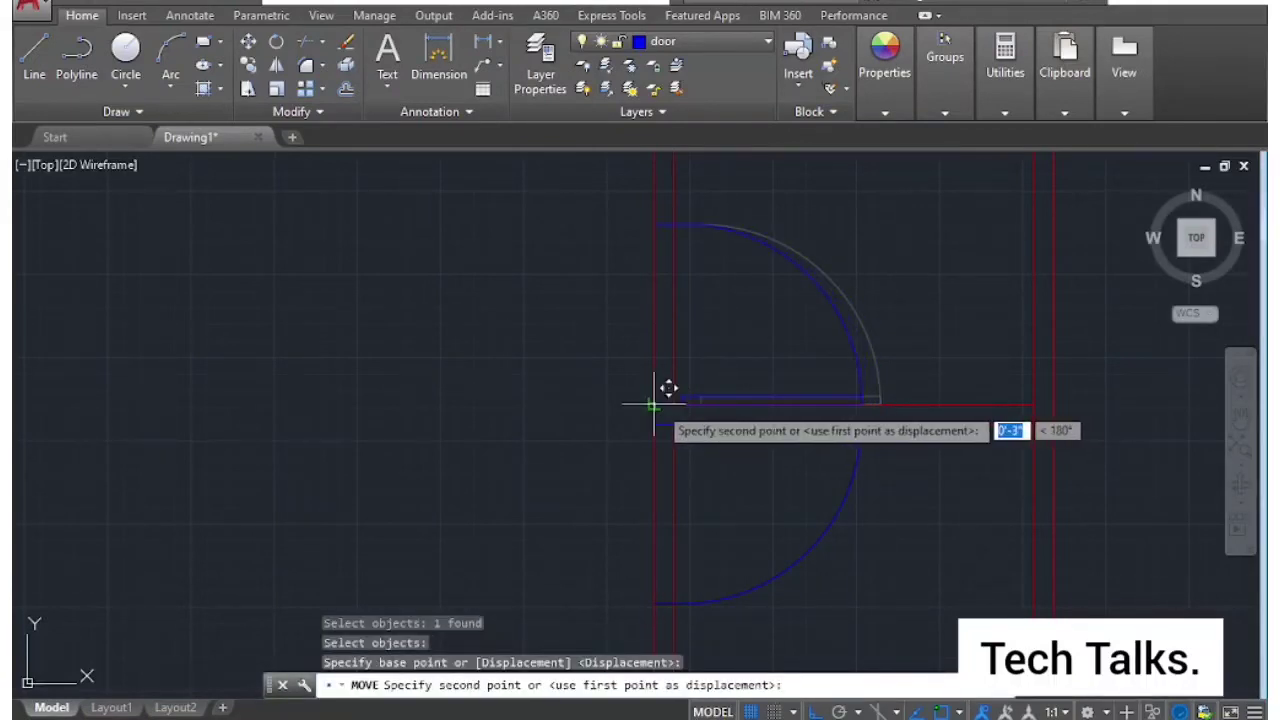
pyautogui.press('Escape')
pyautogui.write('tr')
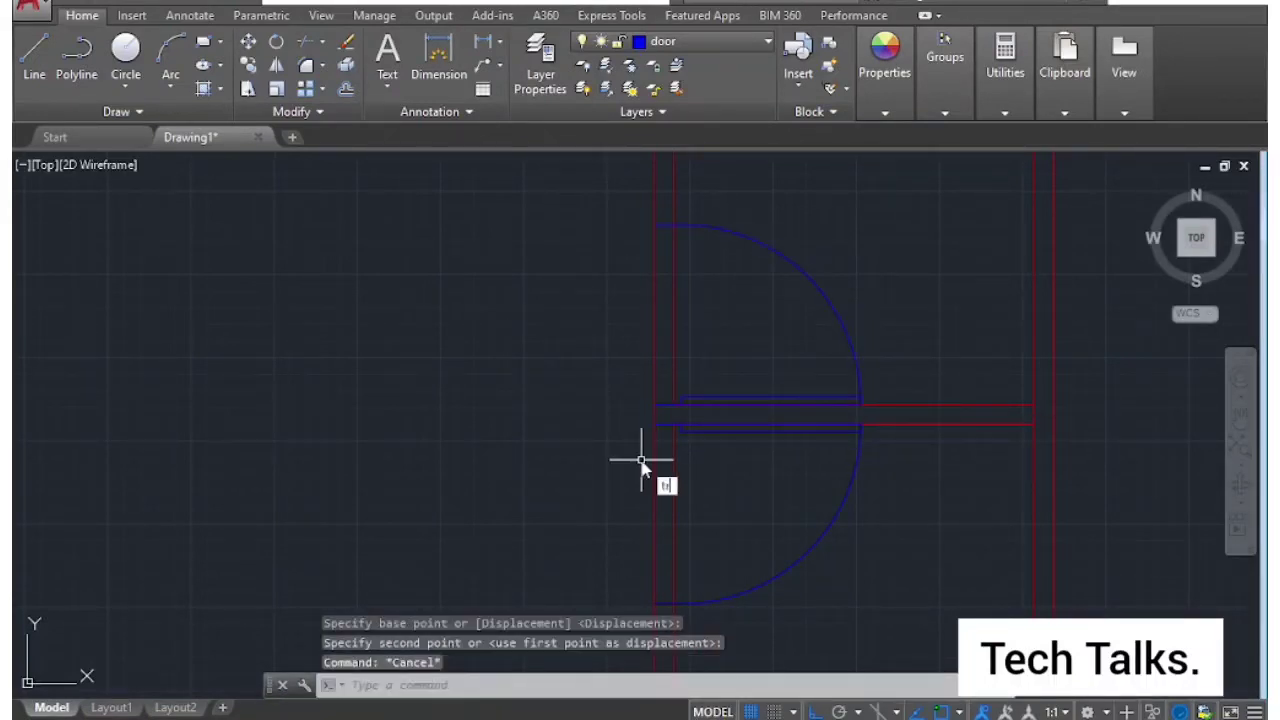
# Trim the upper and lower red wall lines inside the door opening using crossing windows.
pyautogui.press('Return')
pyautogui.press('Return')
pyautogui.click(653, 417)
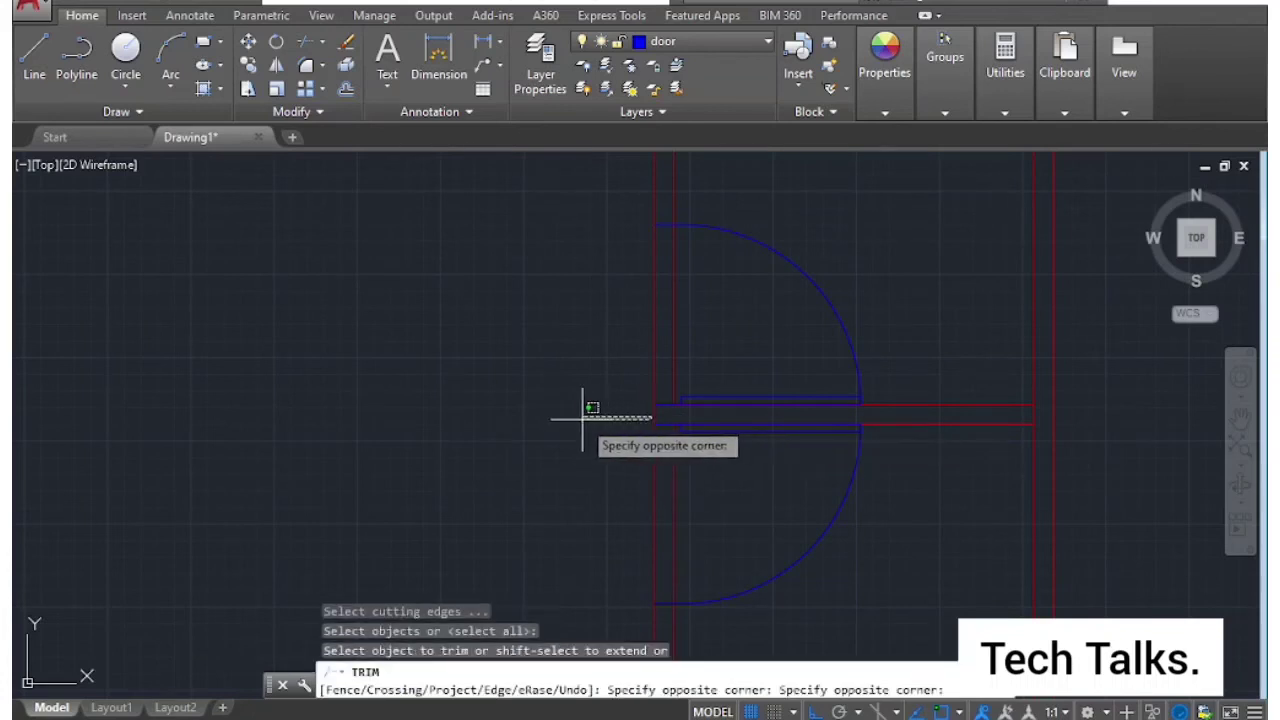
pyautogui.click(582, 417)
pyautogui.click(654, 414)
pyautogui.click(600, 417)
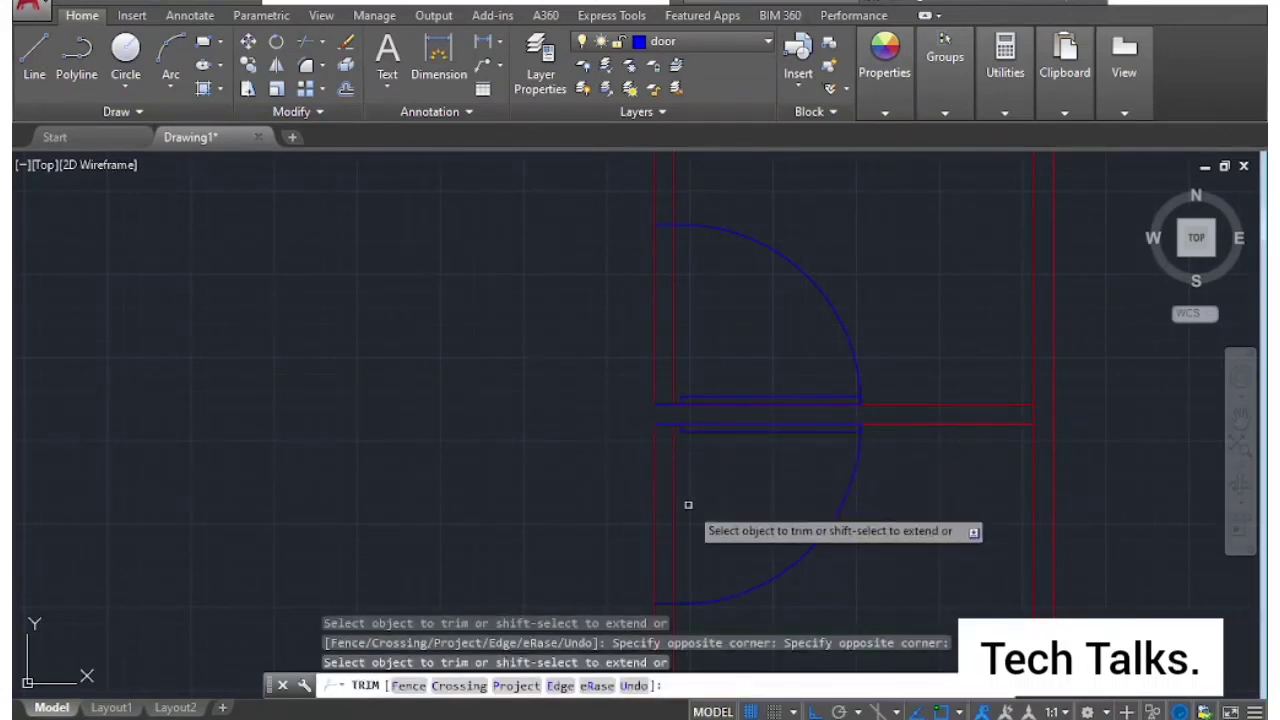
pyautogui.click(697, 462)
pyautogui.click(566, 471)
pyautogui.click(707, 283)
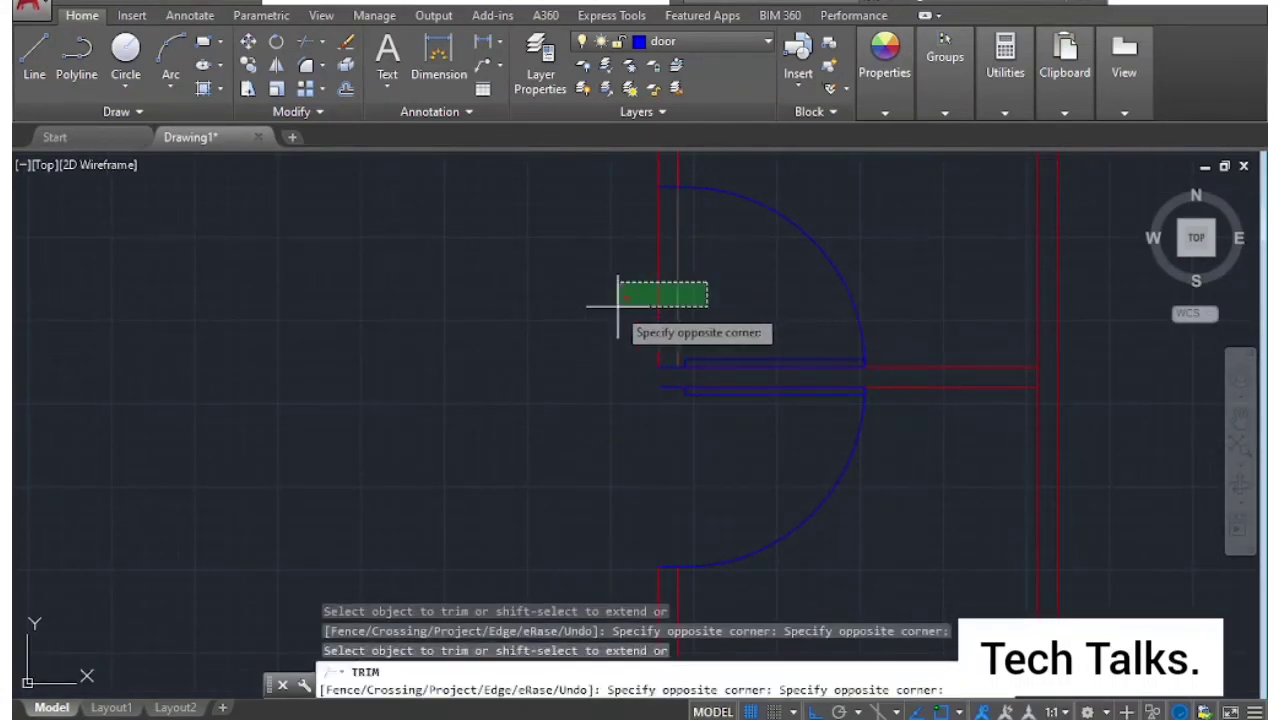
pyautogui.click(618, 308)
pyautogui.scroll(-4, 825, 450)
pyautogui.press('Escape')
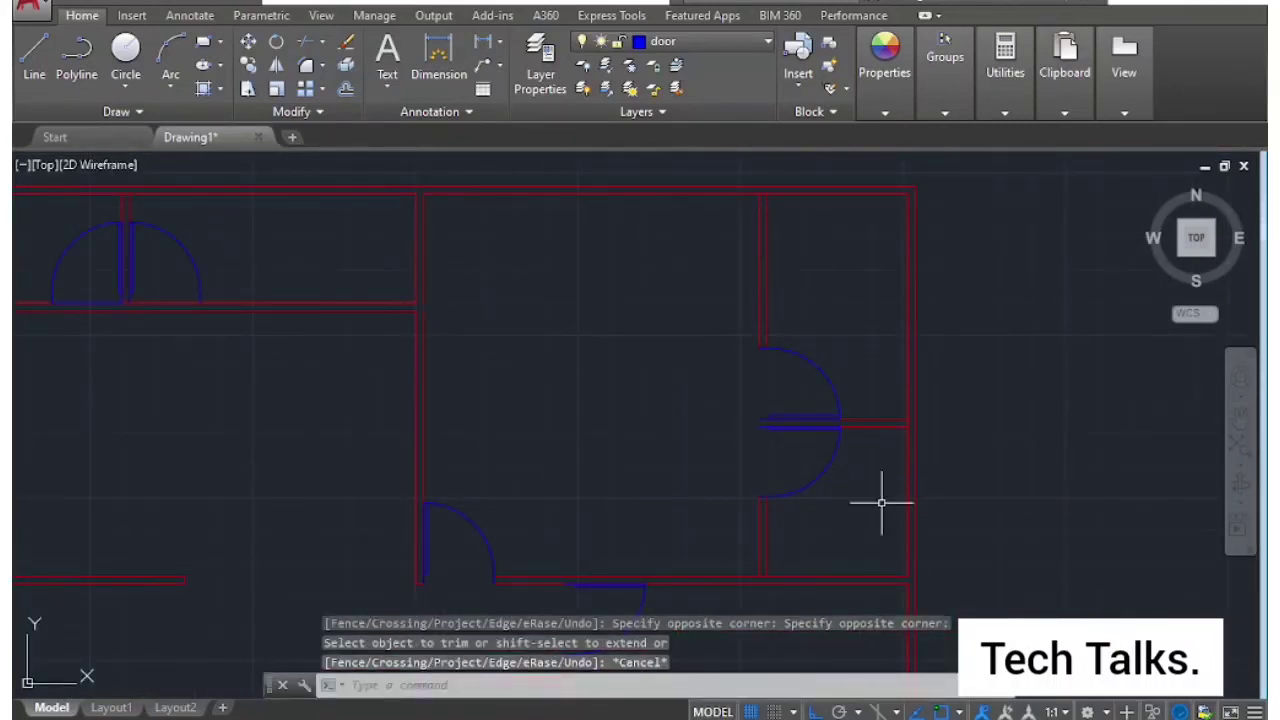
# Delete the threshold line of the top-left double door.
pyautogui.scroll(3, 289, 400)
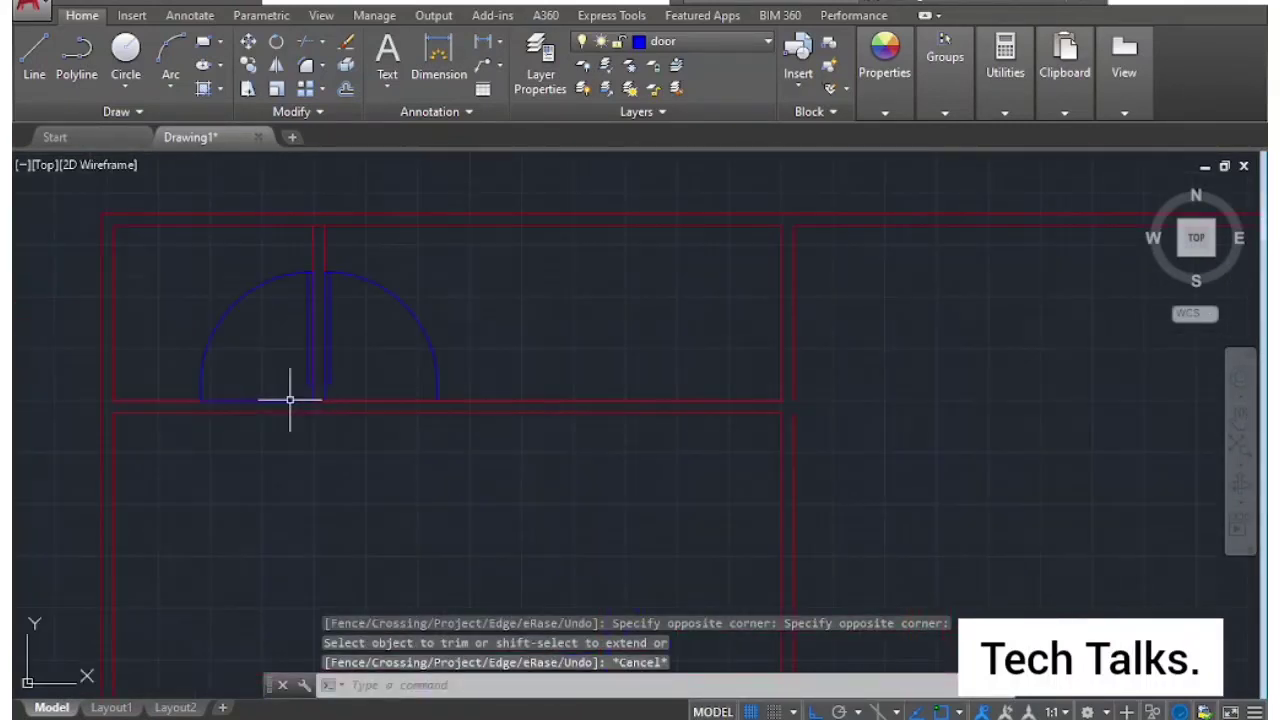
pyautogui.scroll(2, 289, 400)
pyautogui.click(289, 398)
pyautogui.press('Delete')
pyautogui.scroll(-5, 514, 463)
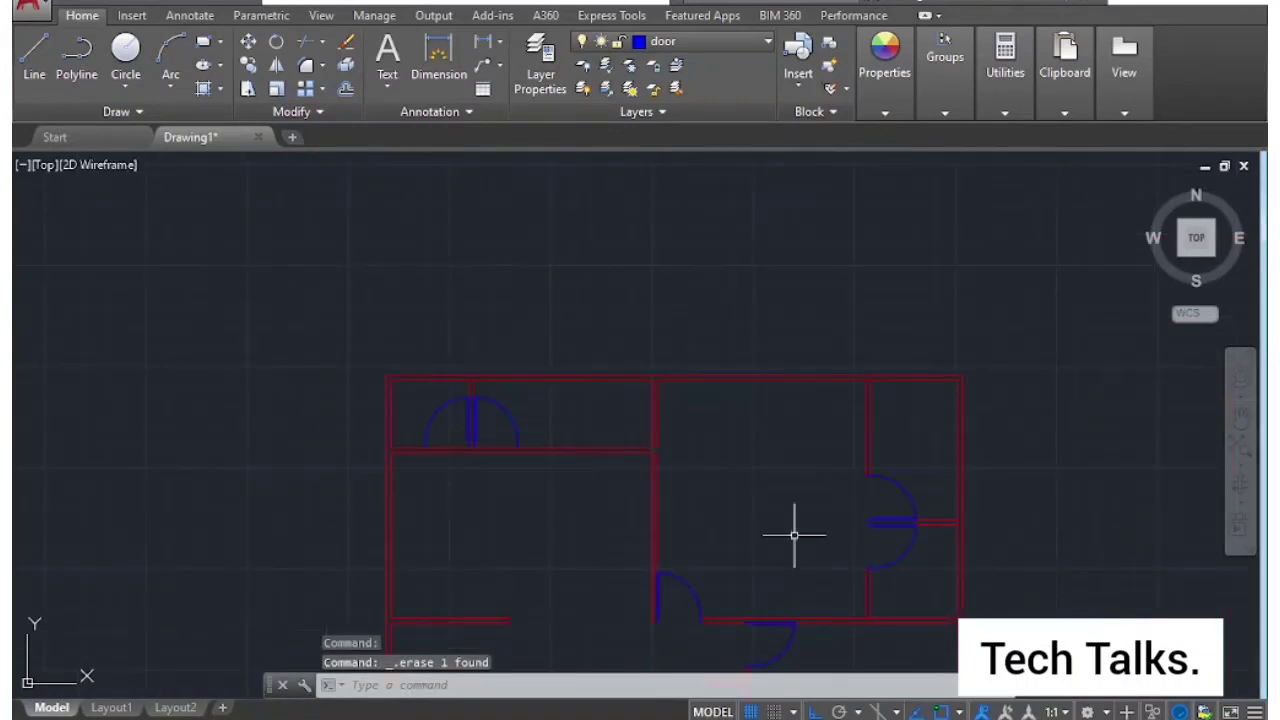
pyautogui.scroll(-2, 720, 500)
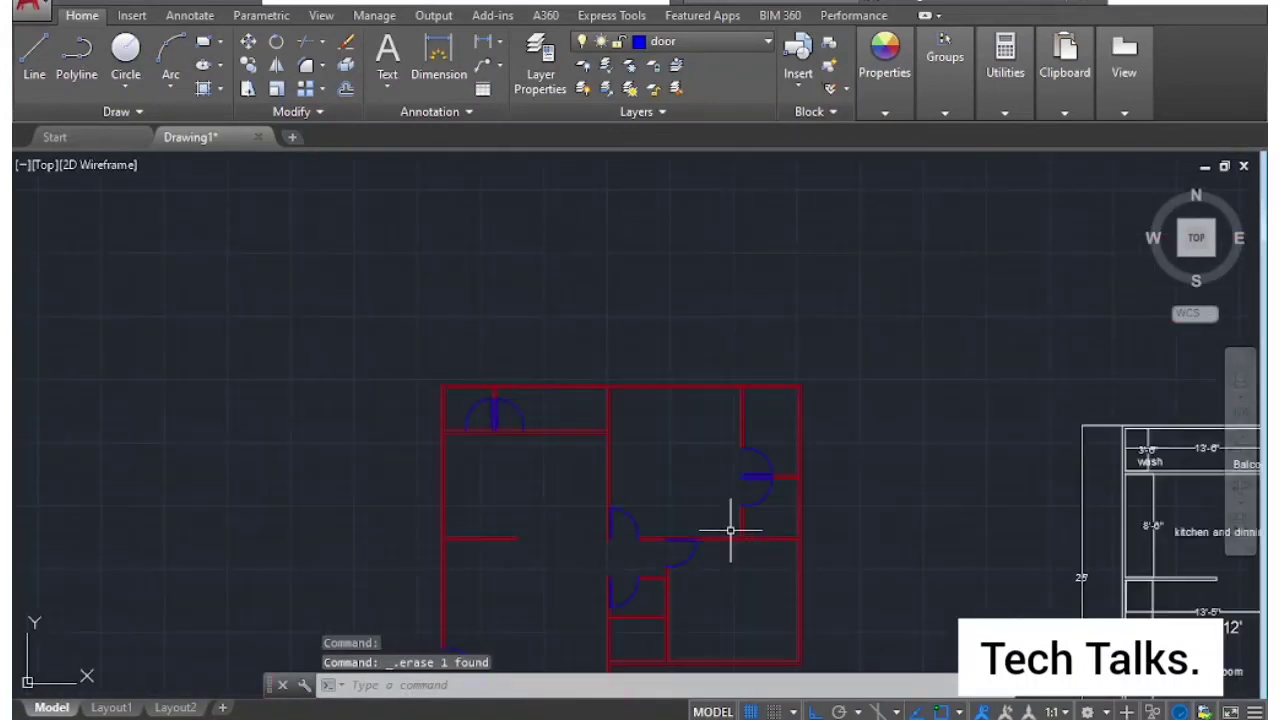
pyautogui.scroll(4, 587, 504)
pyautogui.scroll(2, 409, 427)
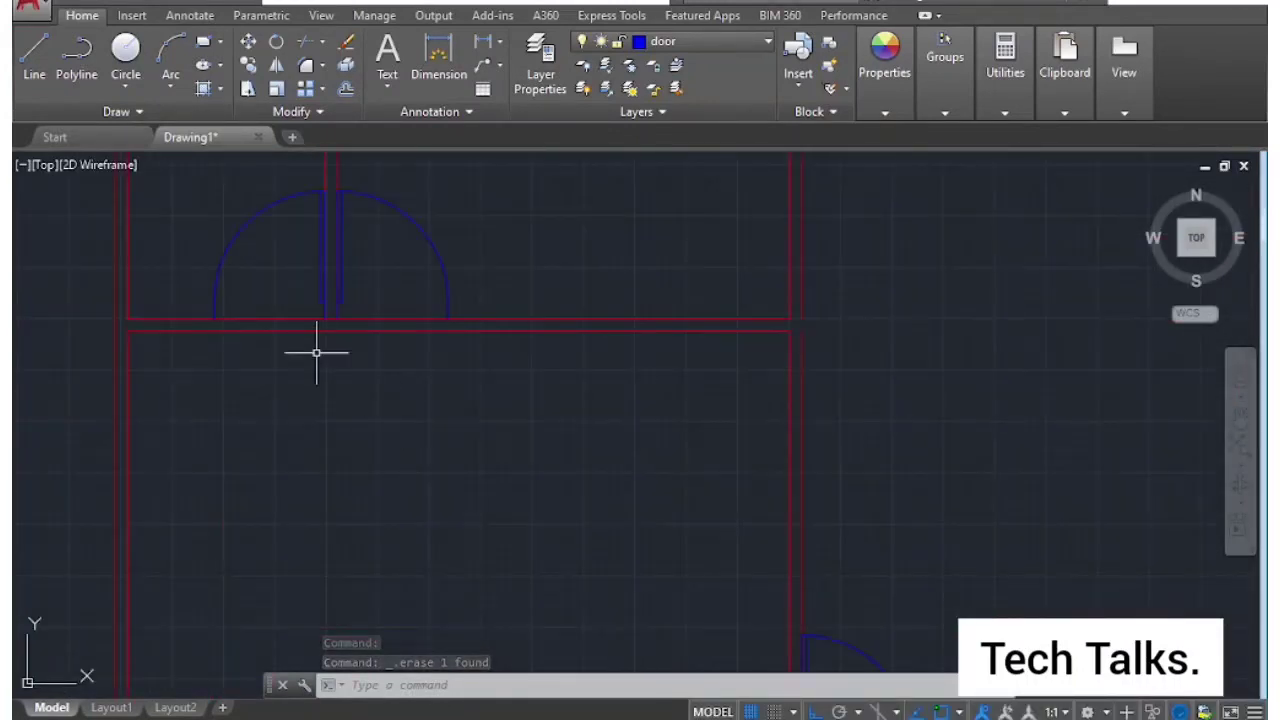
# Try trimming the top wall at the door with all objects as cutting edges, then cancel.
pyautogui.write('tr')
pyautogui.press('Return')
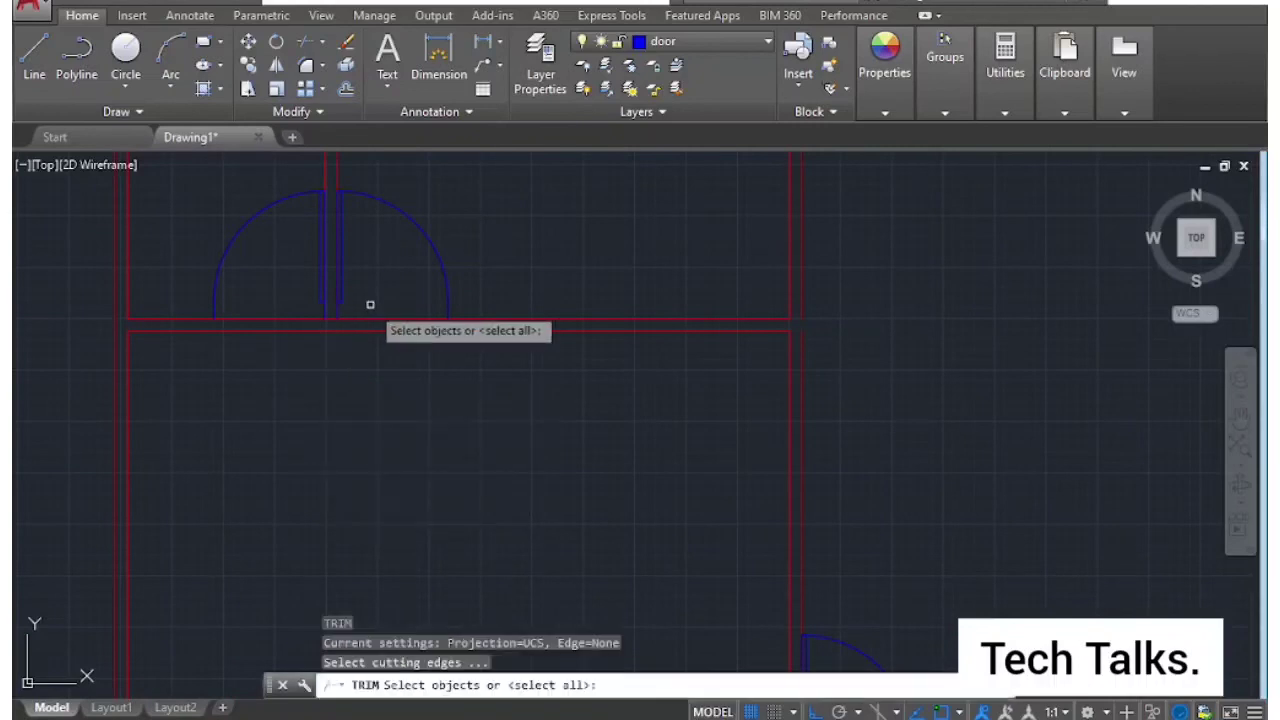
pyautogui.press('Return')
pyautogui.click(369, 300)
pyautogui.click(329, 377)
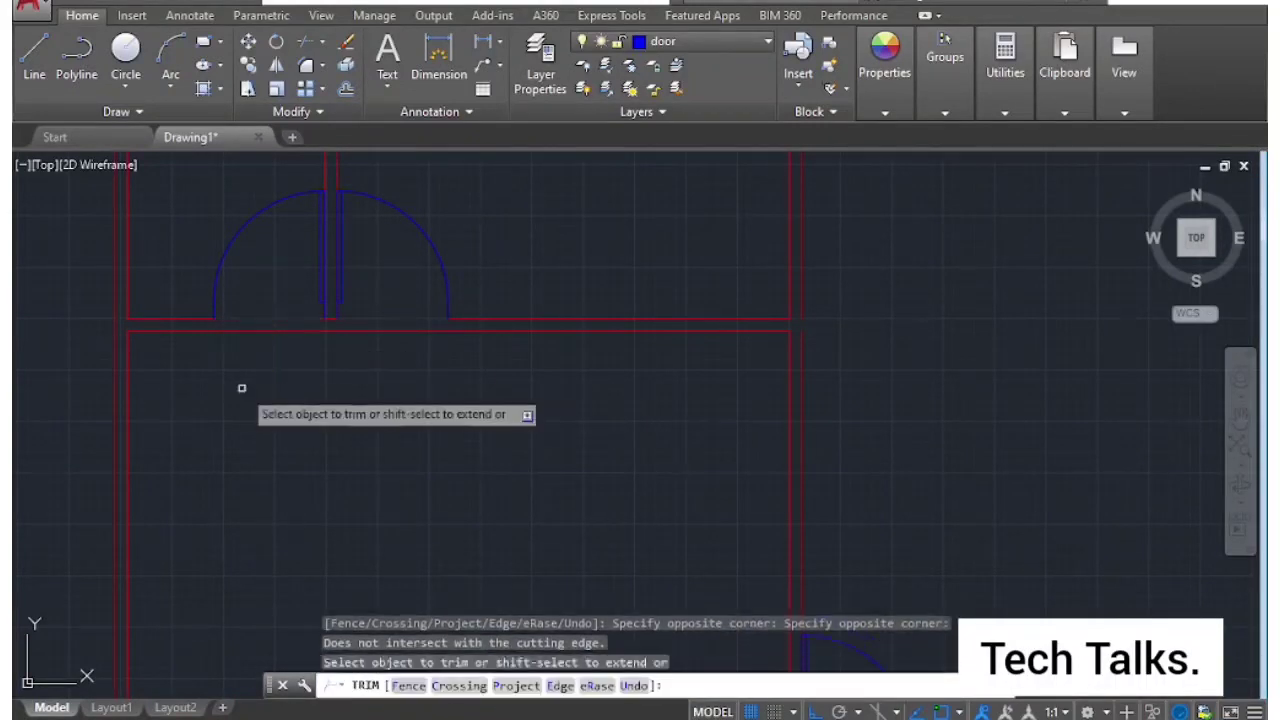
pyautogui.scroll(-2, 400, 286)
pyautogui.scroll(3, 360, 270)
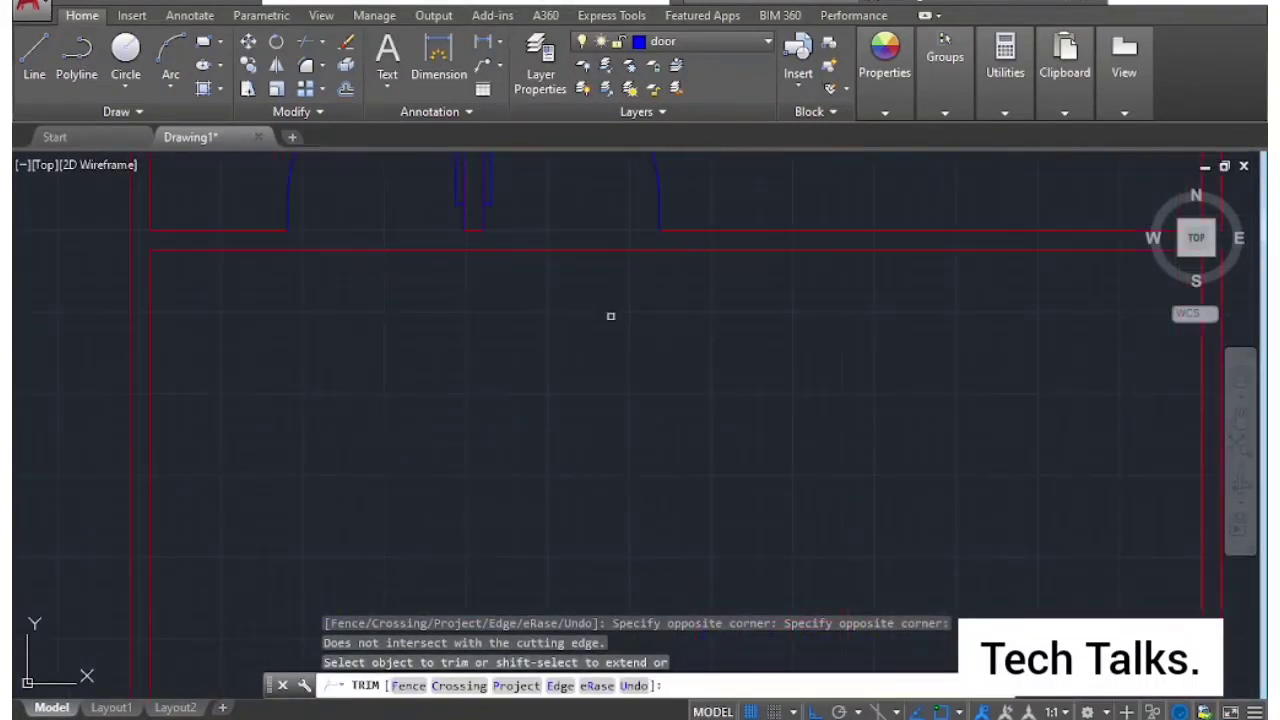
pyautogui.press('Escape')
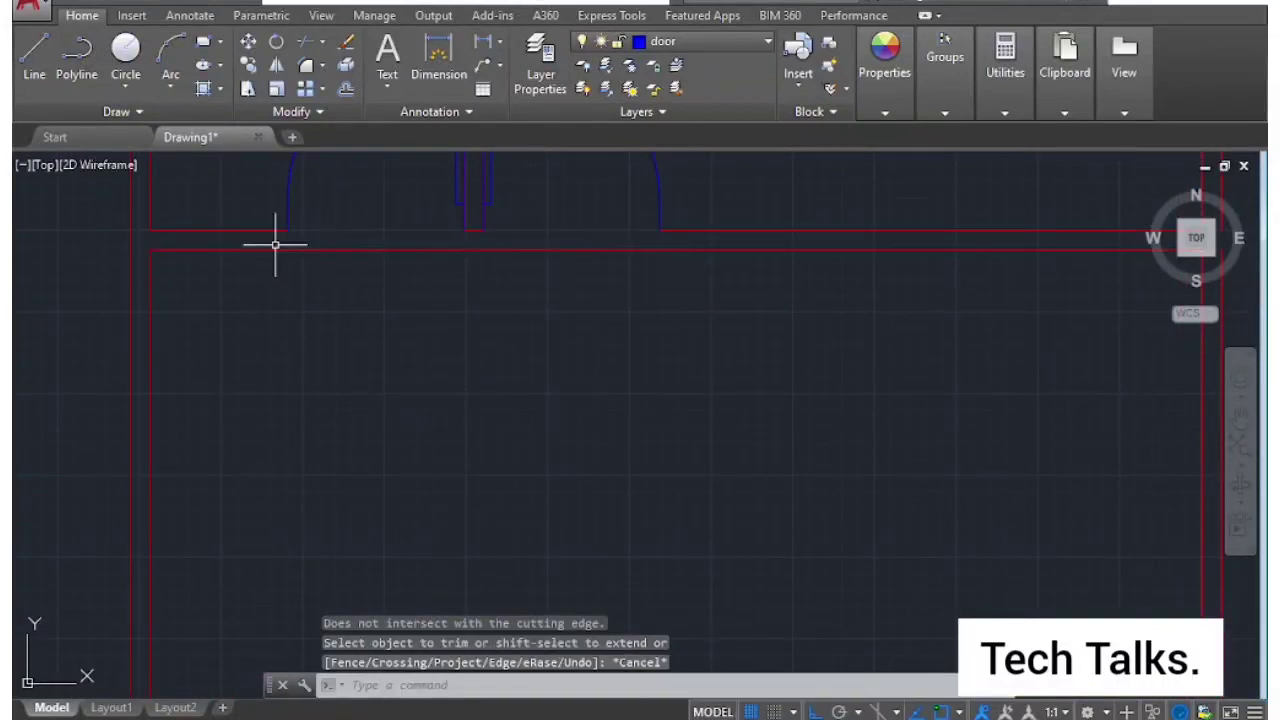
# Draw a short line from the door arc's end straight down across the top wall.
pyautogui.write('l')
pyautogui.press('Return')
pyautogui.click(288, 231)
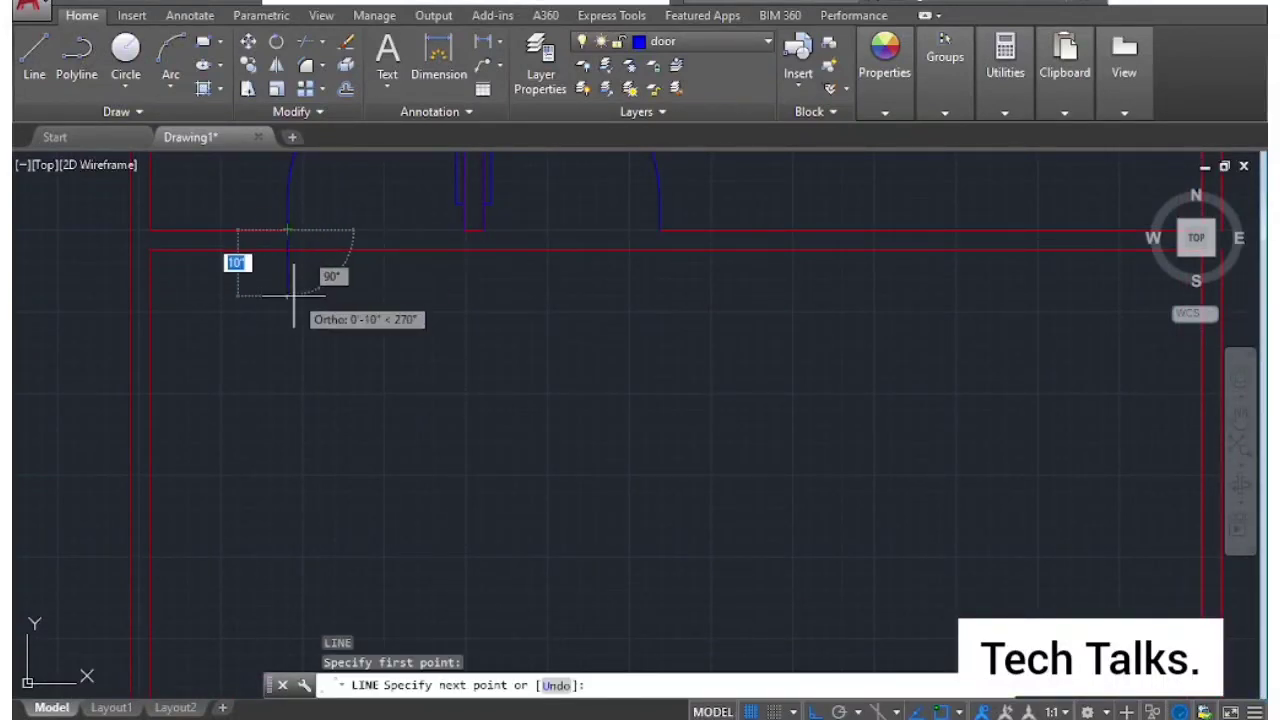
pyautogui.click(288, 294)
pyautogui.press('Return')
# Trim the top wall lines between the arc ends, then pan the plan toward the upper left.
pyautogui.press('Return')
pyautogui.click(660, 231)
pyautogui.press('Escape')
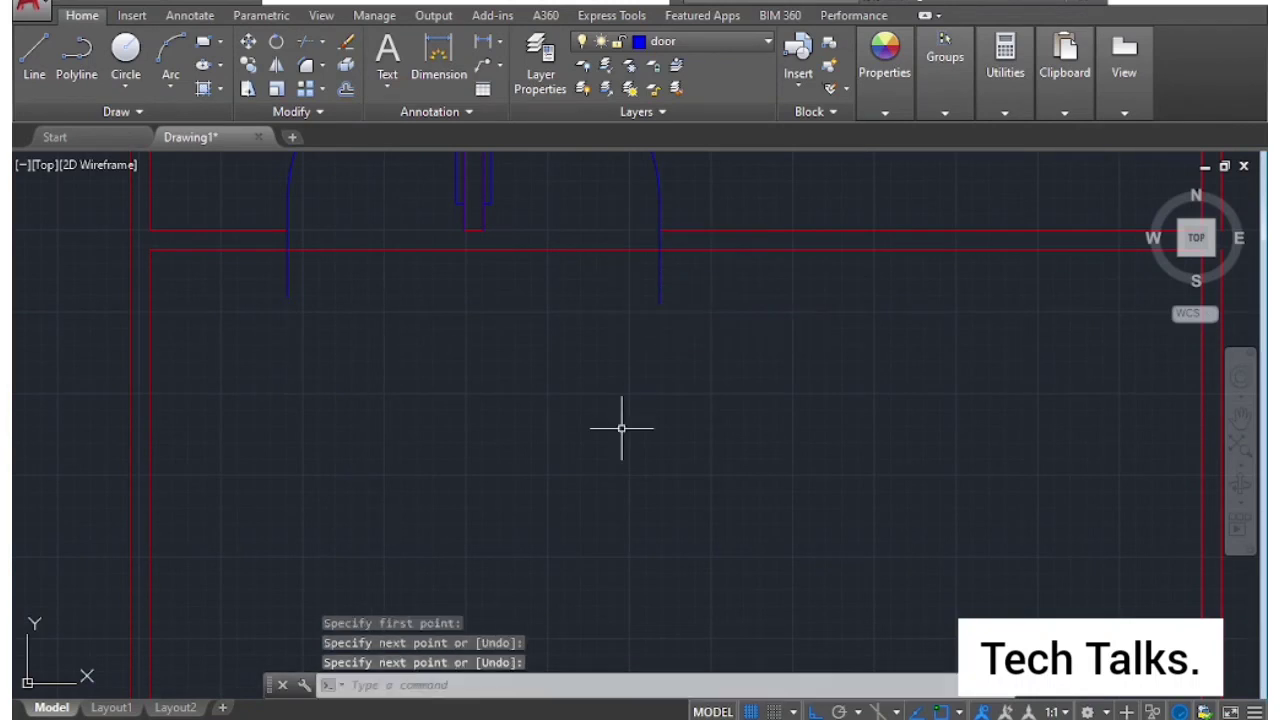
pyautogui.scroll(-3, 621, 428)
pyautogui.scroll(4, 757, 472)
pyautogui.press('Return')
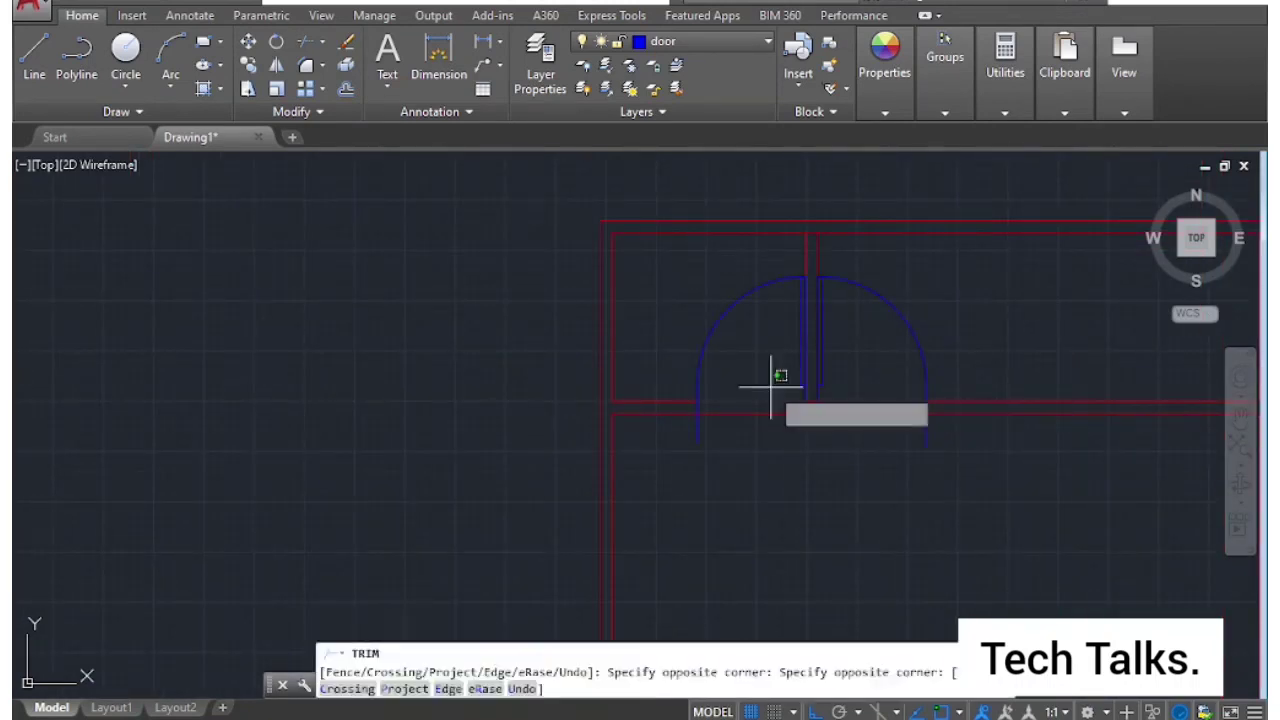
pyautogui.click(760, 418)
pyautogui.click(972, 432)
pyautogui.click(897, 454)
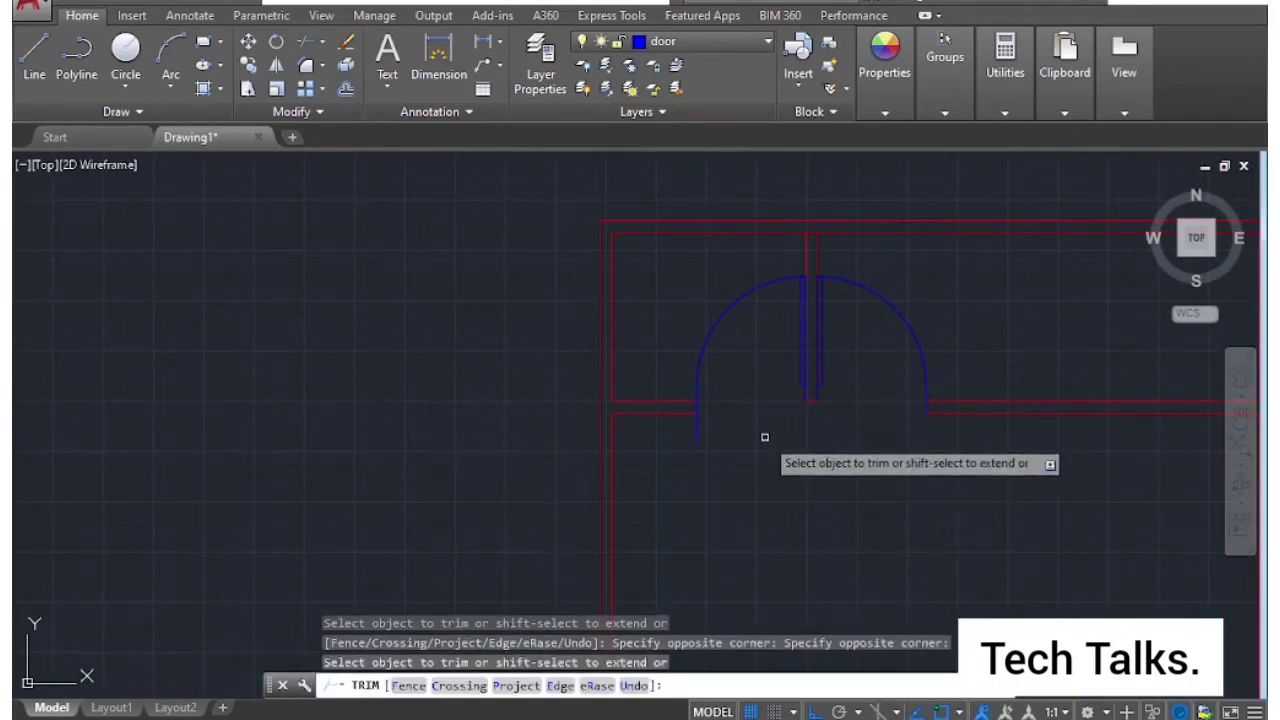
pyautogui.scroll(4, 855, 391)
pyautogui.press('Escape')
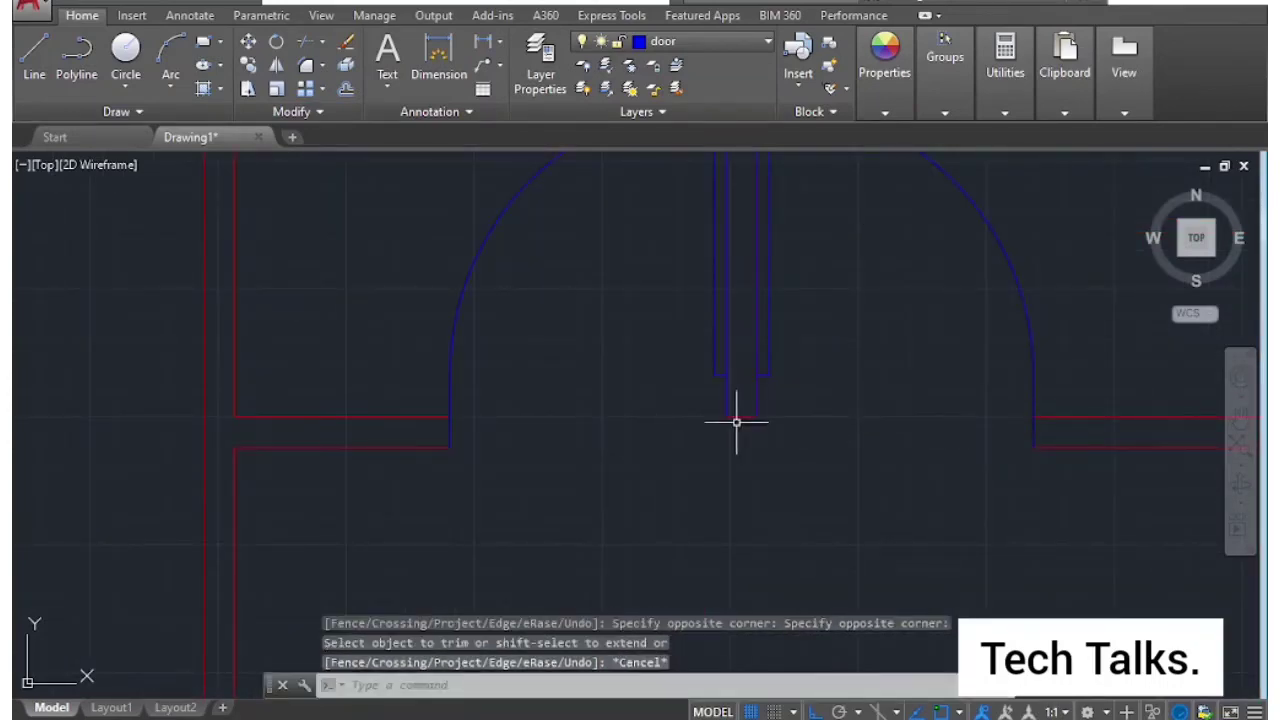
pyautogui.press('Escape')
pyautogui.scroll(-4, 766, 489)
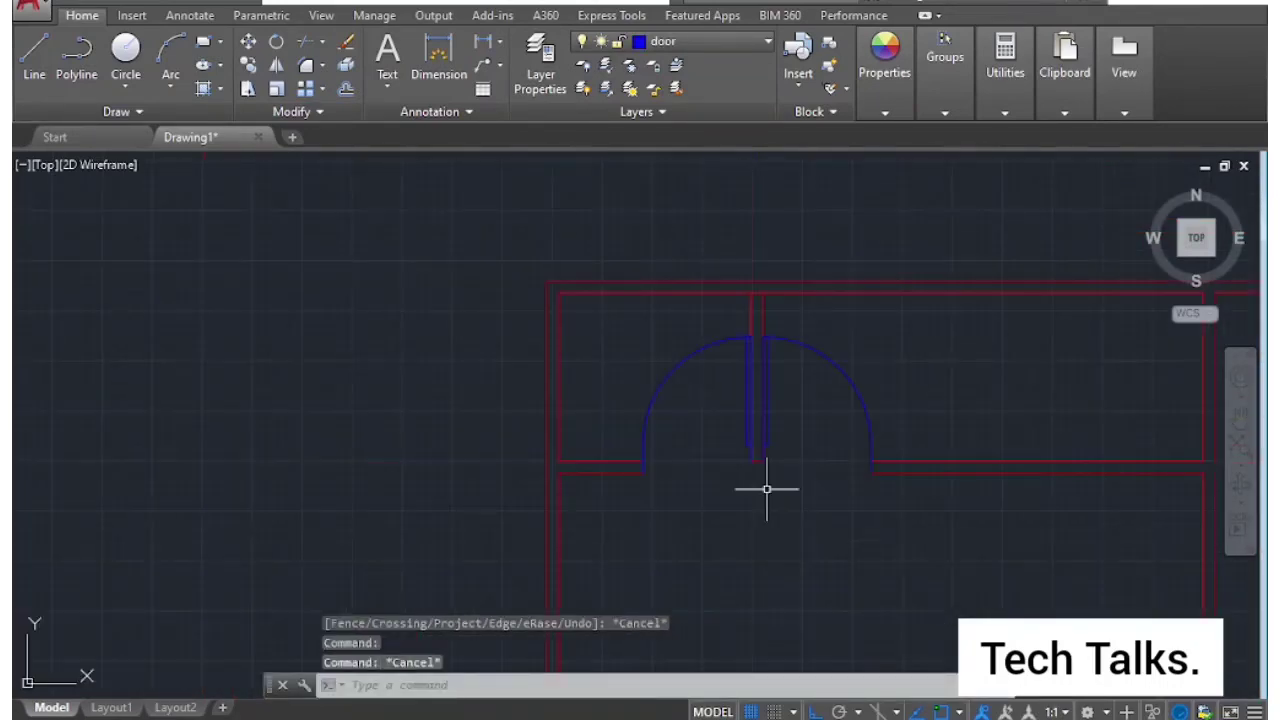
pyautogui.scroll(-7, 831, 553)
pyautogui.moveTo(831, 553); pyautogui.dragTo(650, 401, button='middle')
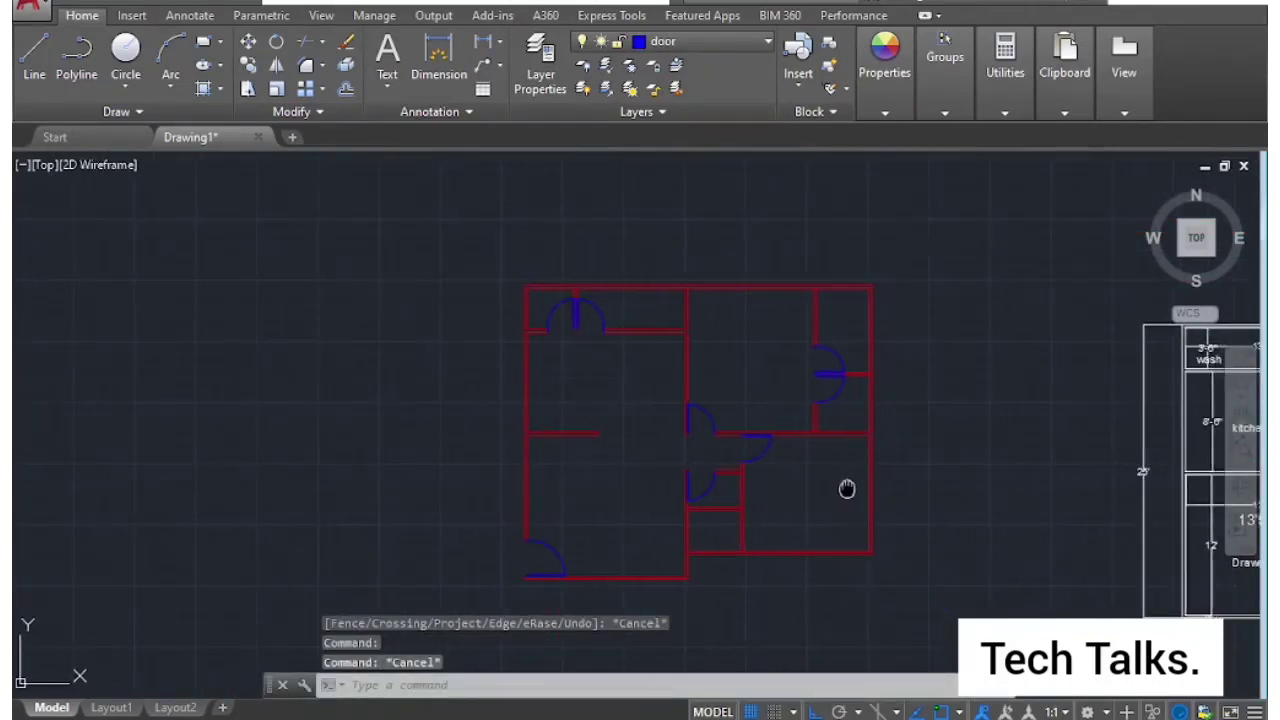
# Pan so the labelled reference floor plan sits fully visible beside the red-and-blue drawing.
pyautogui.moveTo(846, 486); pyautogui.dragTo(681, 430, button='middle')
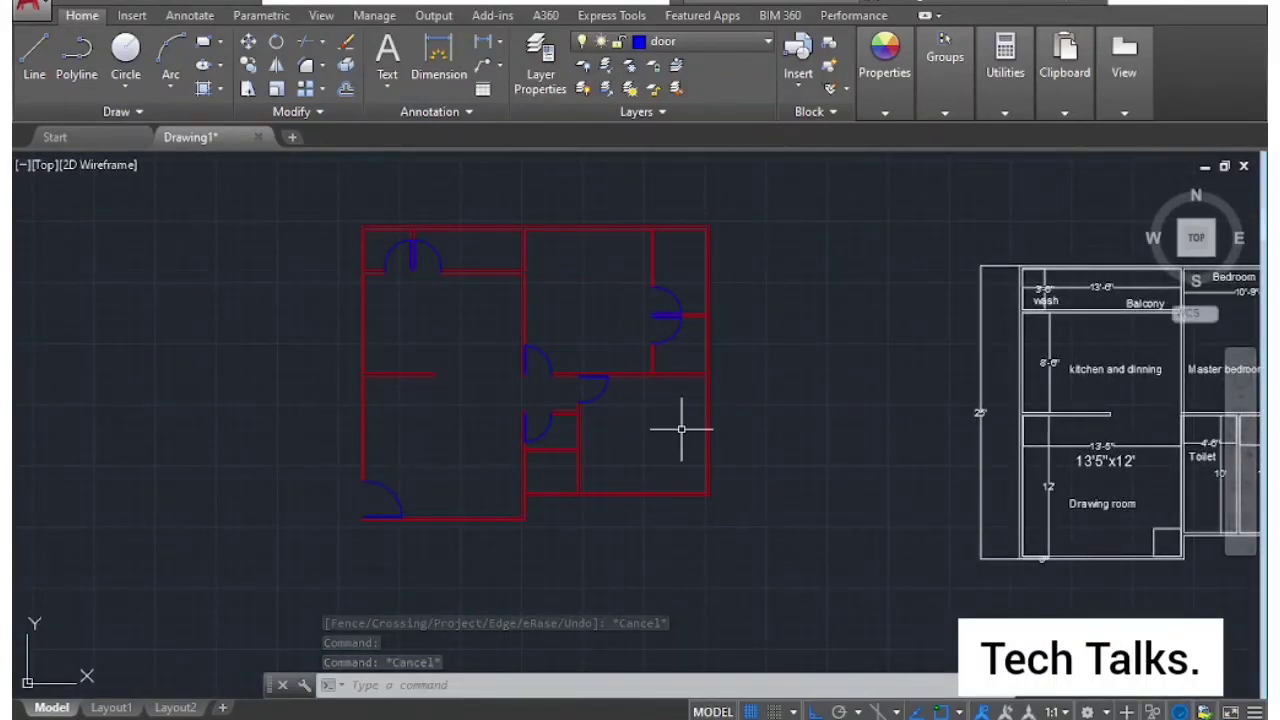